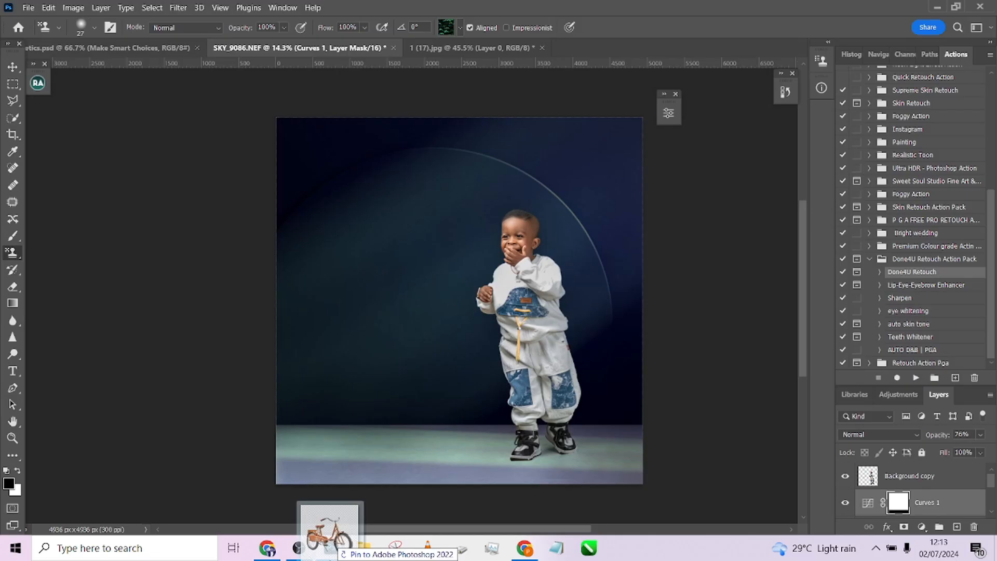
Bring the orange bicycle object into the boy's composite and scale it down on the floor beside him
left_click_drag(330, 545, 440, 365)
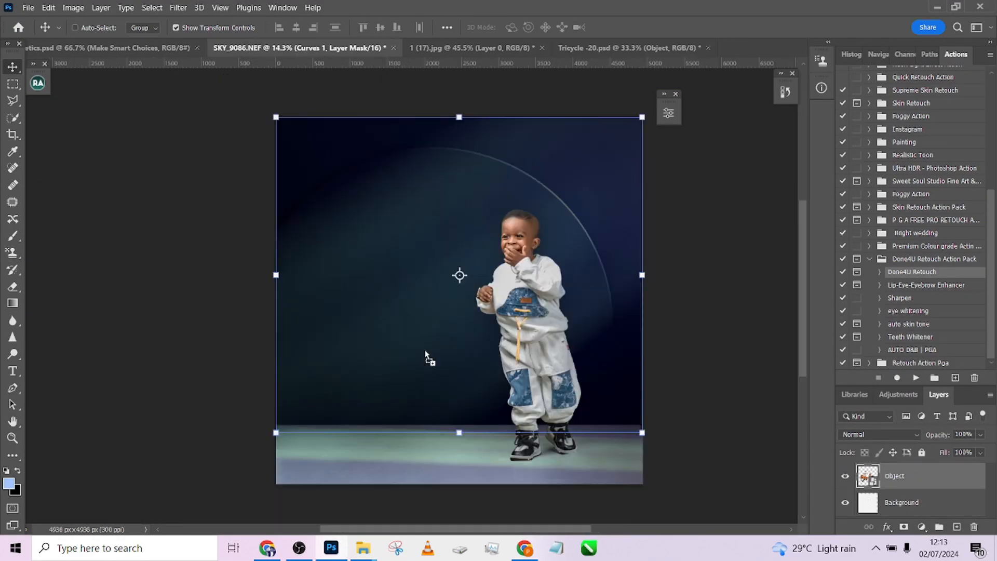
left_click_drag(426, 356, 445, 387)
key("ctrl+t")
left_click_drag(382, 405, 444, 395)
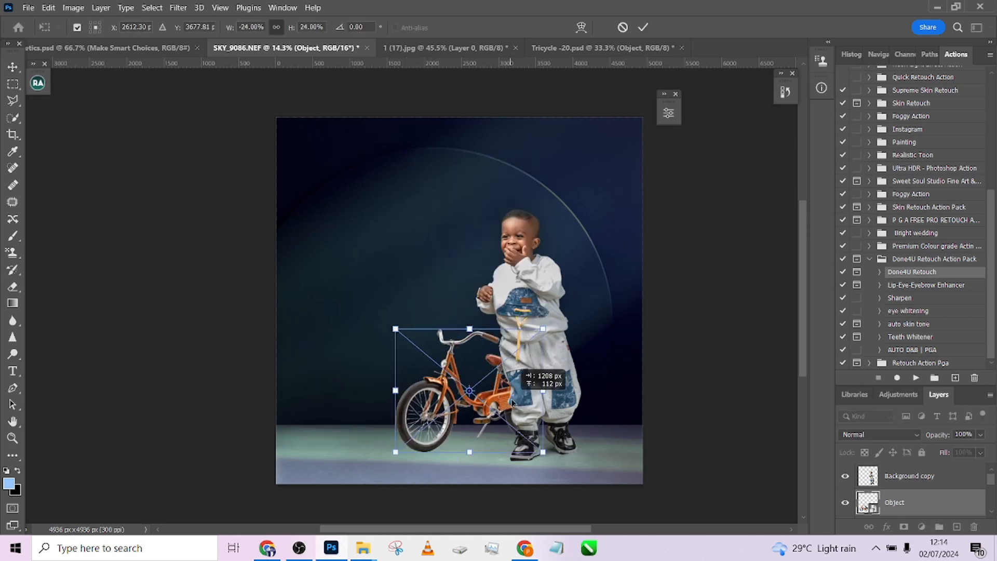
Position the bicycle partly past the canvas's left edge with its handlebars facing the boy, and adjust its tones with Curves
left_click_drag(371, 457, 144, 551)
left_click_drag(396, 205, 417, 278)
key("Return")
key("ctrl+m")
key("Return")
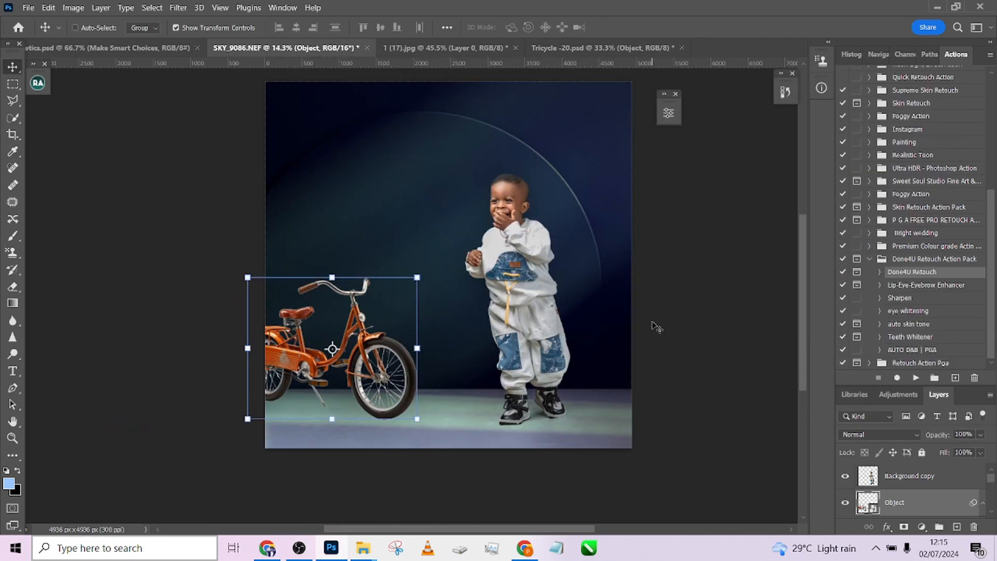
Paint soft black shadows on a new layer and flatten them under the bicycle's wheels and kickstand
left_click(957, 526)
key("d")
left_click_drag(454, 429, 410, 404)
key("ctrl+t")
scroll(285, 405, "up", 5)
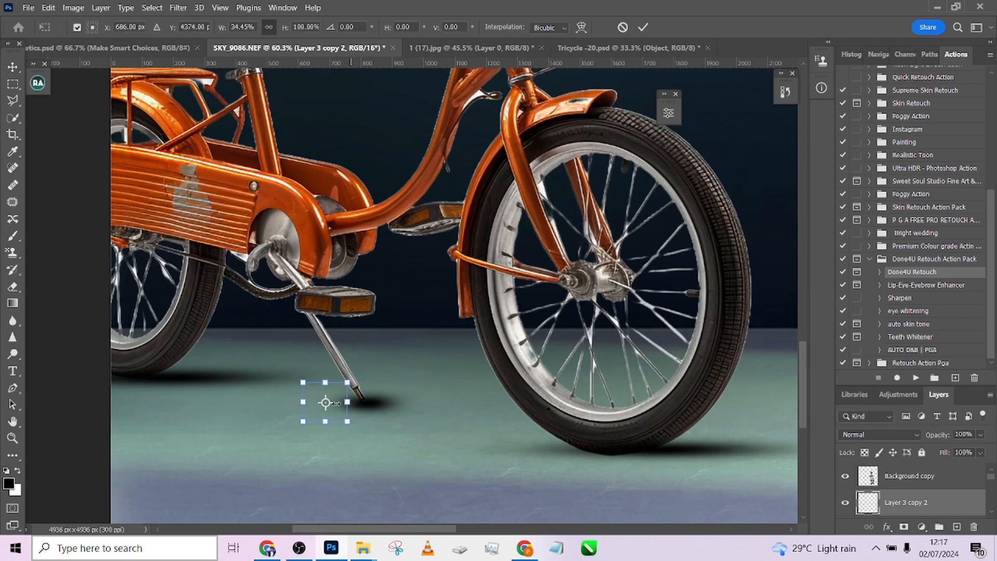
key("Return")
Set the bicycle shadow layer's blend mode to Soft Light
right_click(914, 502)
key("Escape")
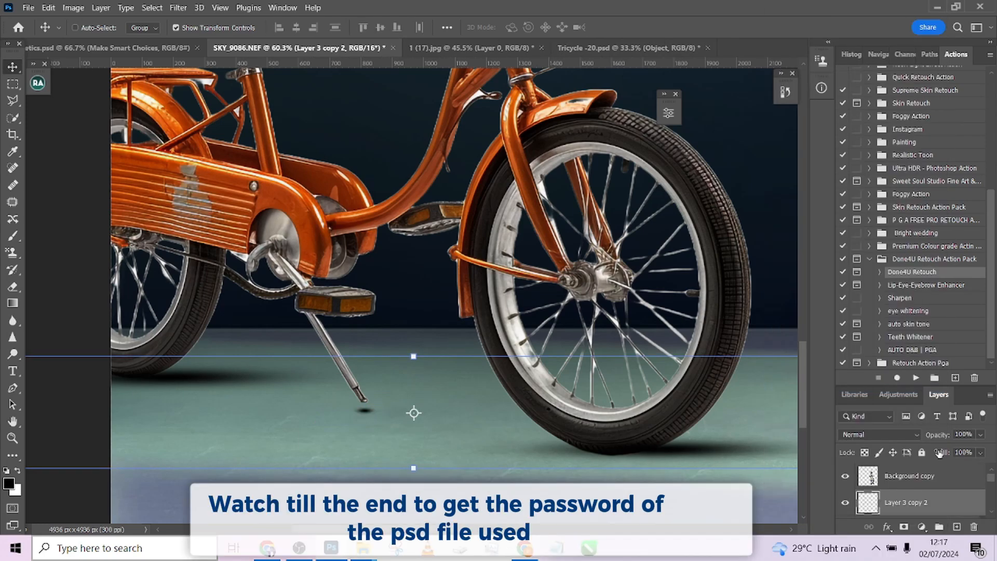
left_click(878, 434)
left_click(872, 385)
scroll(474, 439, "down", 3)
scroll(473, 440, "up", 3)
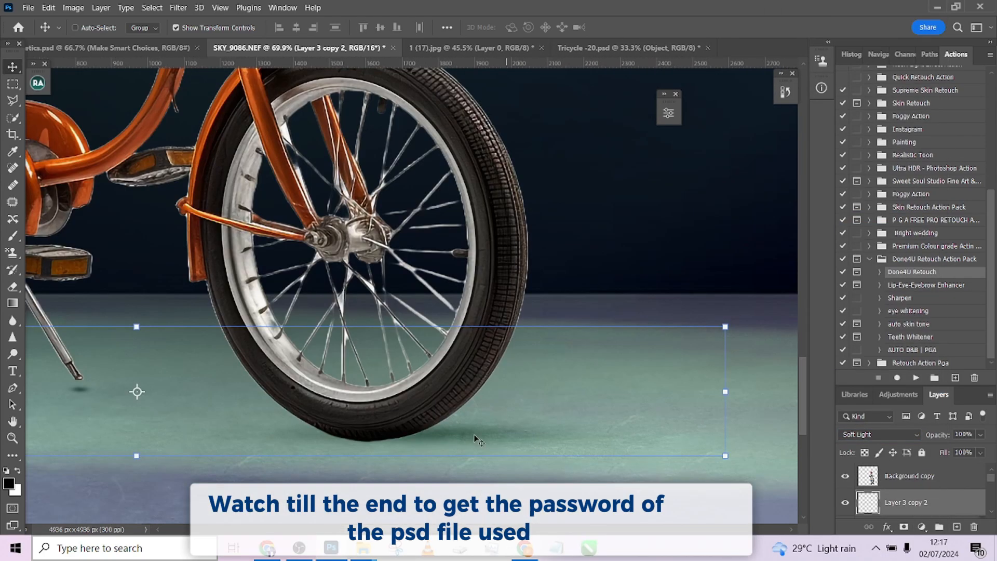
Refine the bicycle's floor shadows by brushing on the black mask of the duplicated shadow layer
scroll(474, 435, "left", 5)
key("b")
scroll(634, 418, "down", 2)
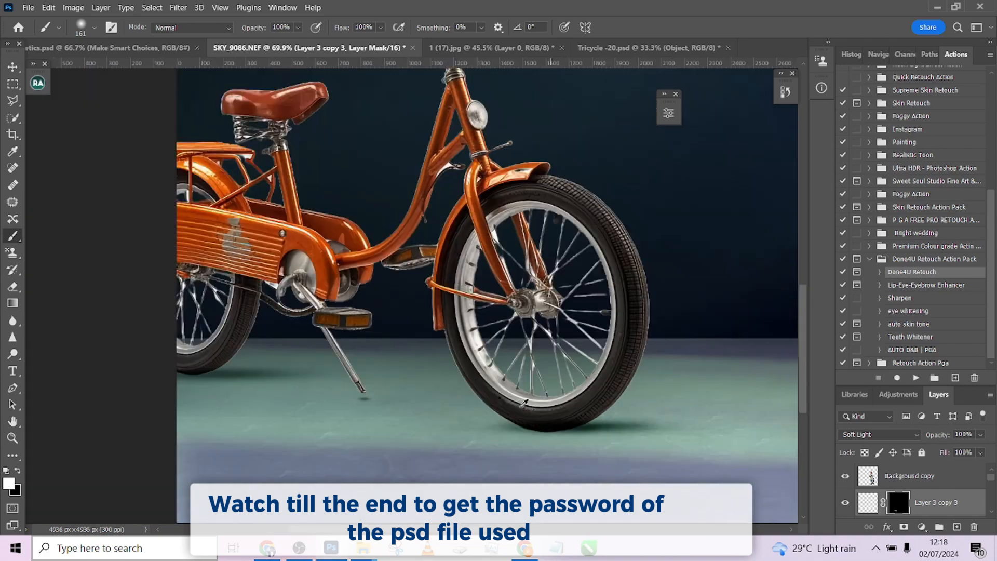
scroll(525, 403, "down", 5)
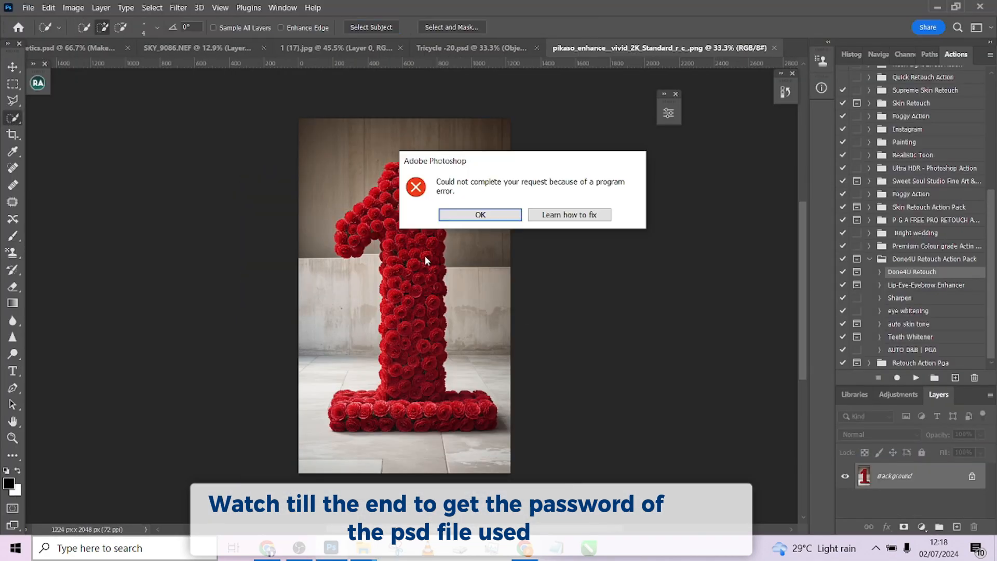
Place the red floral number 1 in the composite near the bicycle and resize it
key("Return")
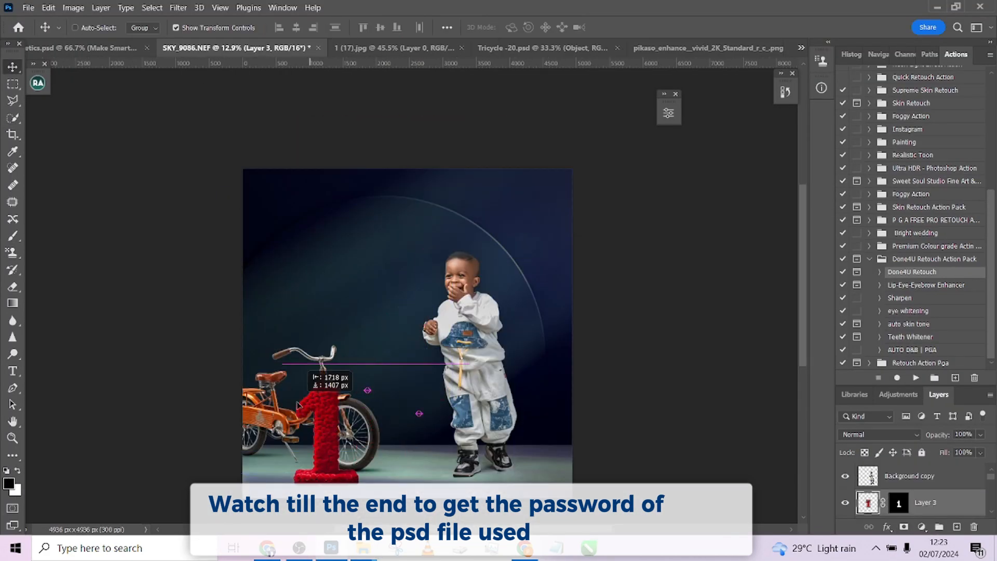
left_click_drag(338, 415, 411, 415)
left_click_drag(380, 338, 368, 321)
key("Return")
key("ctrl+]")
key("ctrl+t")
left_click_drag(393, 463, 424, 463)
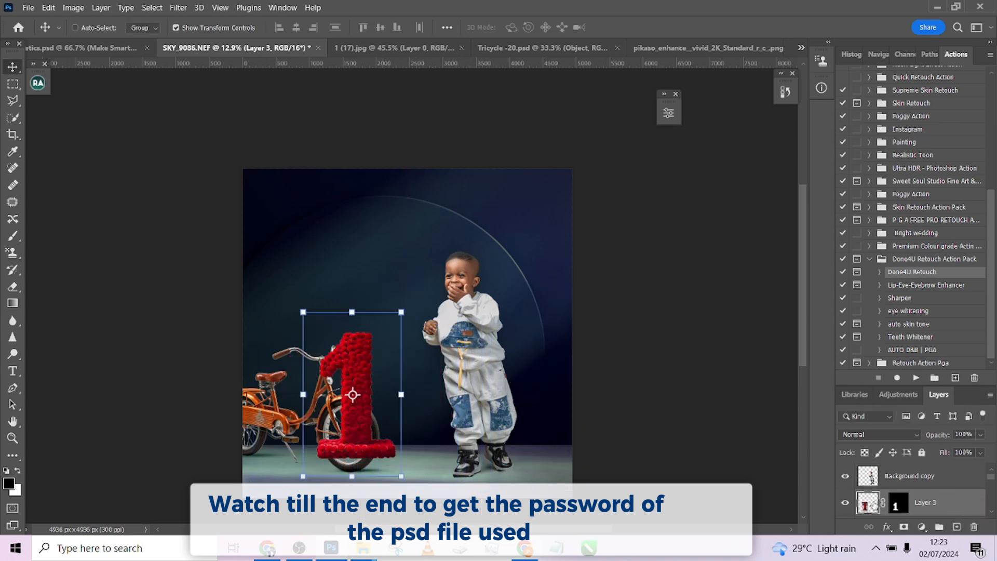
Move the number 1 behind the bicycle and enlarge it to stand between the bicycle and the boy
left_click_drag(374, 433, 323, 441)
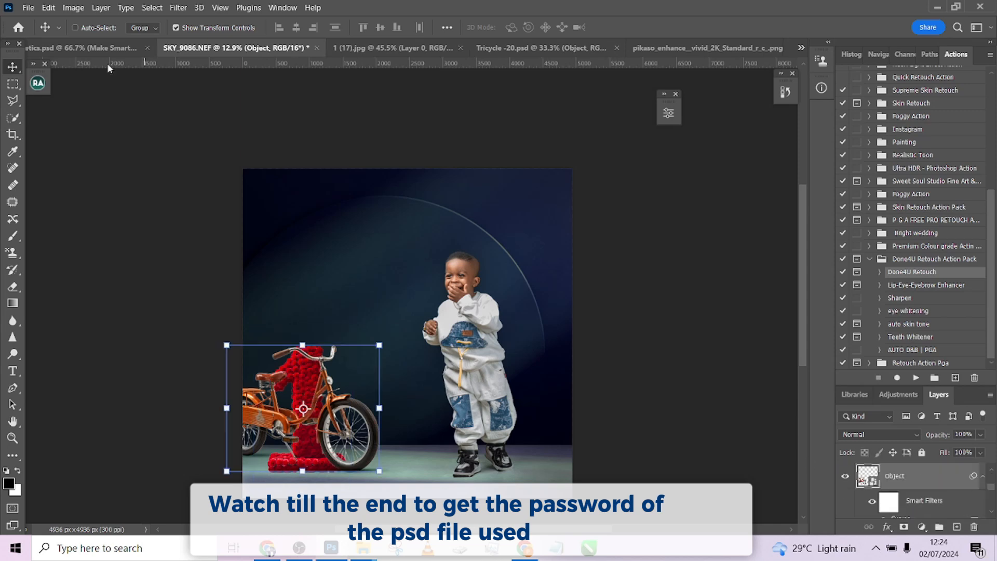
left_click_drag(384, 338, 452, 249)
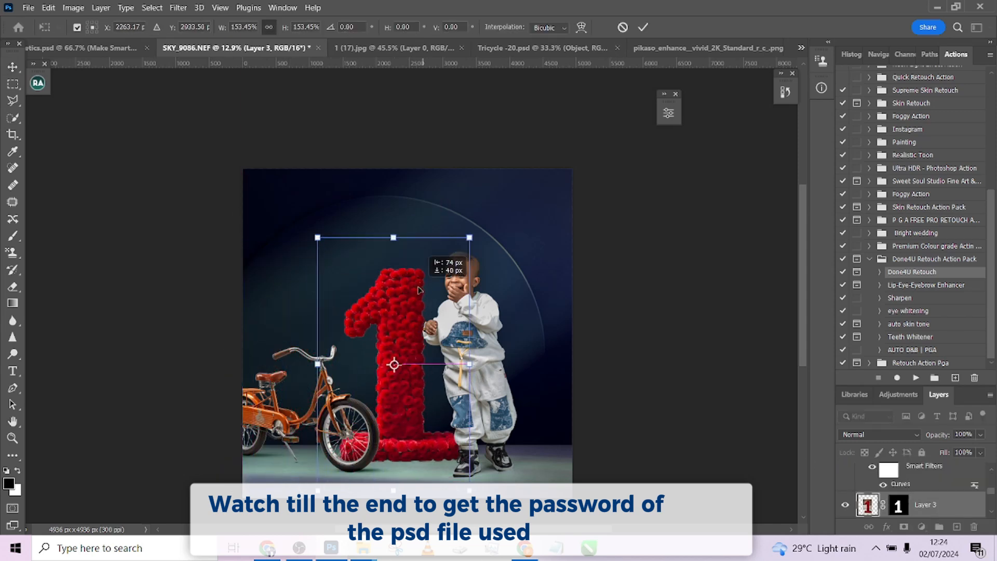
left_click_drag(318, 234, 301, 163)
left_click_drag(401, 162, 488, 162)
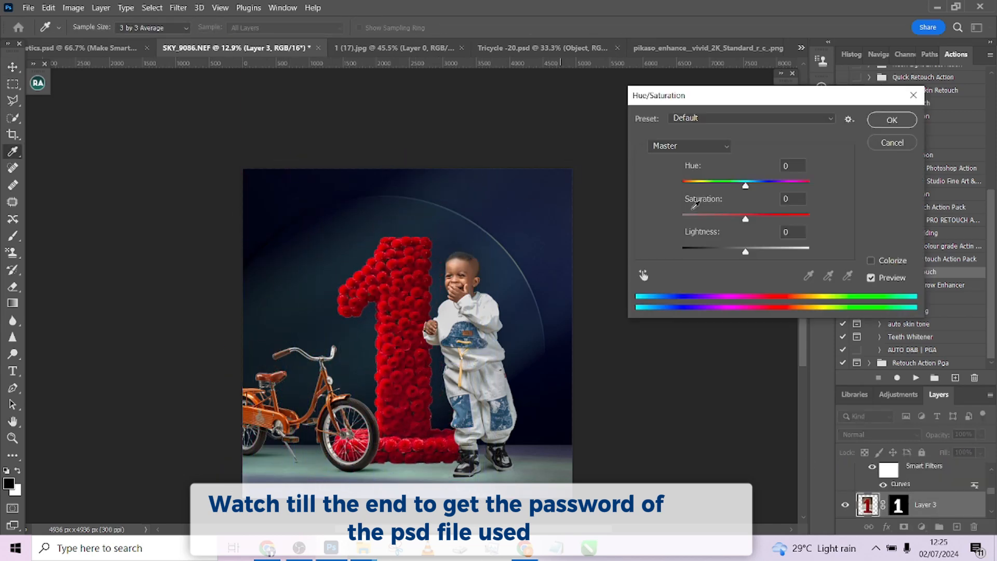
Recolour the number 1 with Hue/Saturation at hue +42 and saturation -10, and enlarge it slightly
left_click_drag(745, 185, 762, 186)
left_click_drag(746, 219, 732, 219)
left_click_drag(762, 185, 772, 199)
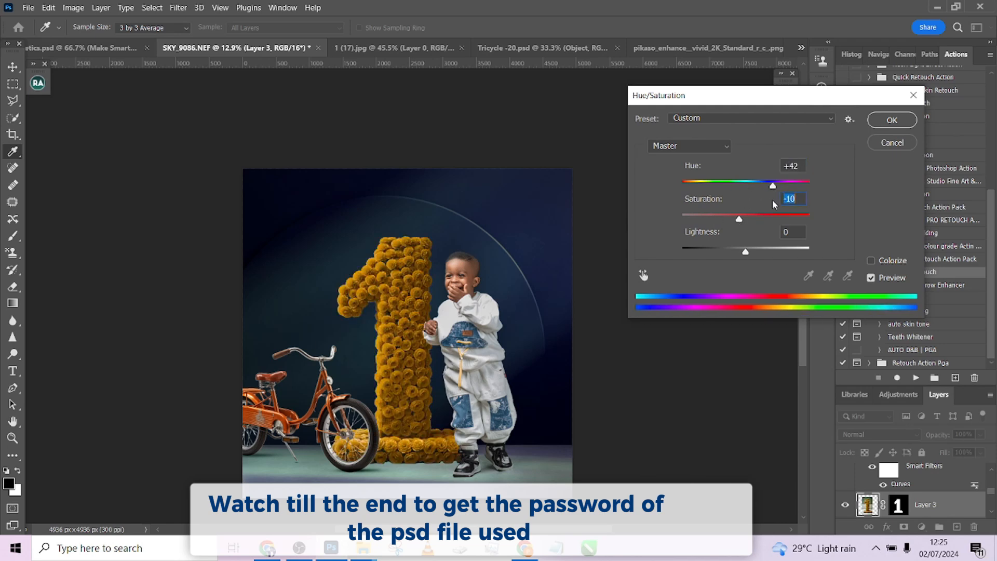
key("Return")
key("v")
left_click_drag(328, 248, 320, 242)
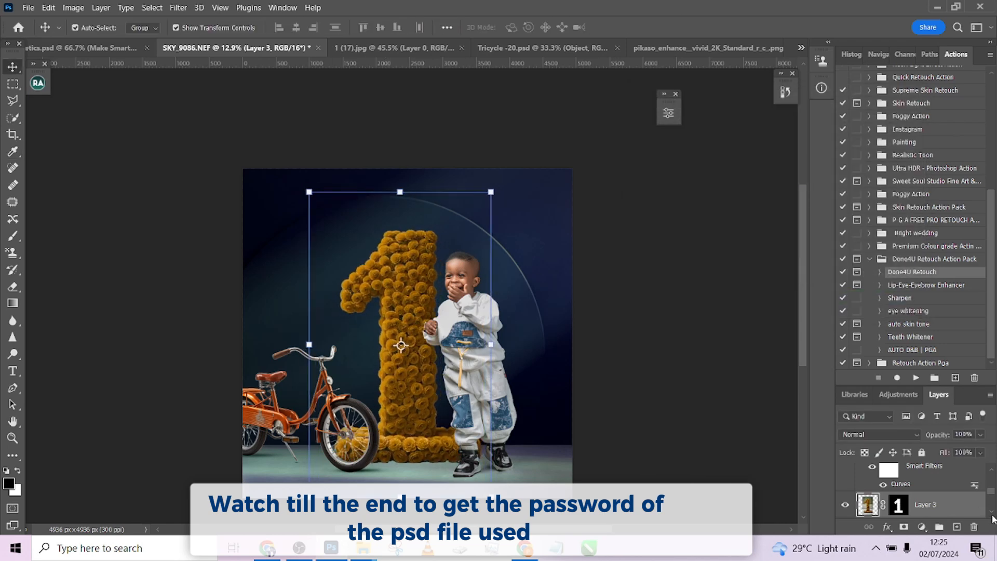
Paint a soft black dab on a new layer below the number 1 and stretch it into a thin floor shadow under its base
key("ctrl+shift+alt+n")
key("b")
left_click(312, 460)
key("ctrl+t")
left_click_drag(312, 425, 312, 458)
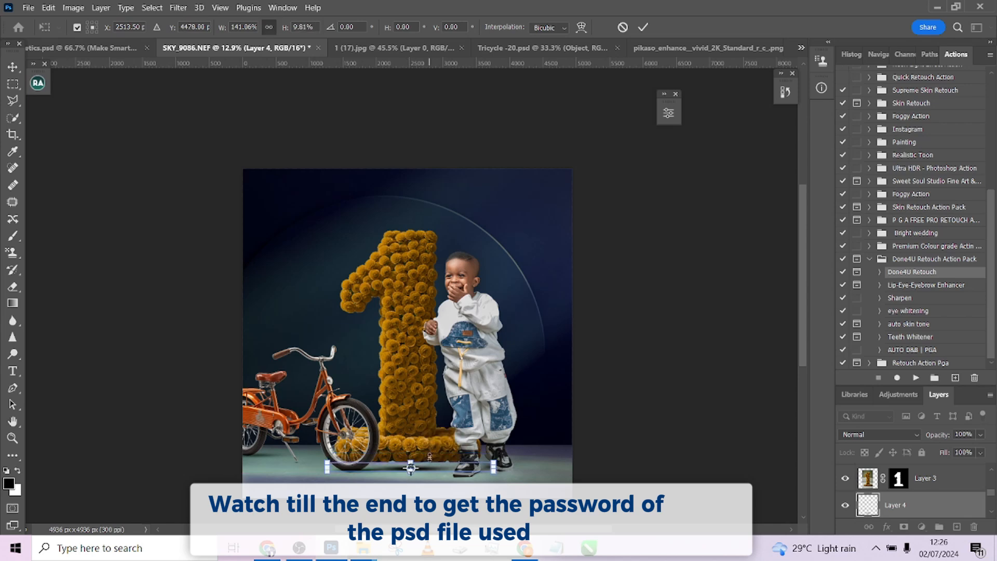
left_click_drag(488, 461, 554, 461)
key("Return")
key("ctrl+j")
key("ctrl+t")
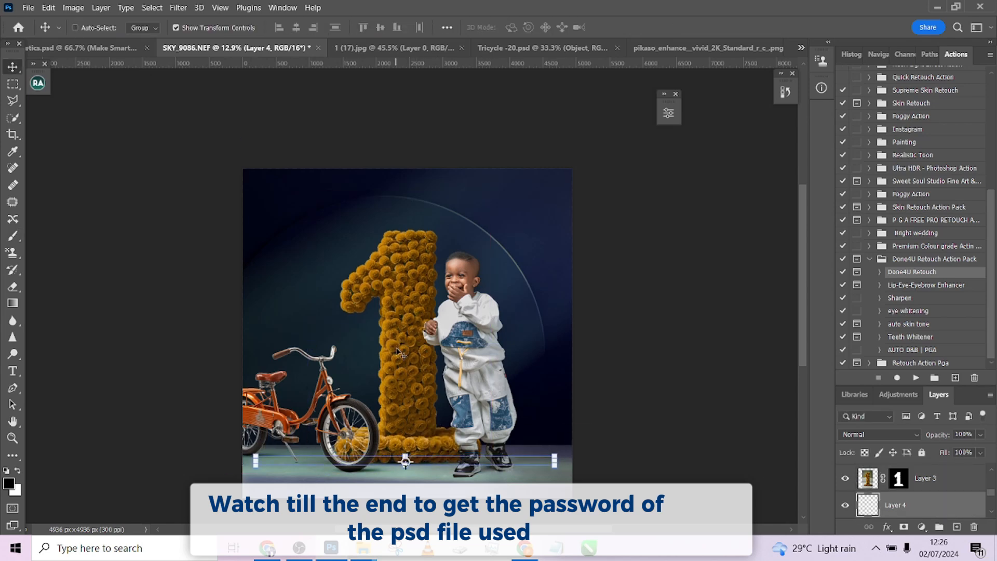
key("Return")
Try a drop shadow on the boy's layer with 54% opacity, -24° angle, 102 px distance, 10% spread and 8 px size
key("m")
double_click(952, 501)
left_click(586, 294)
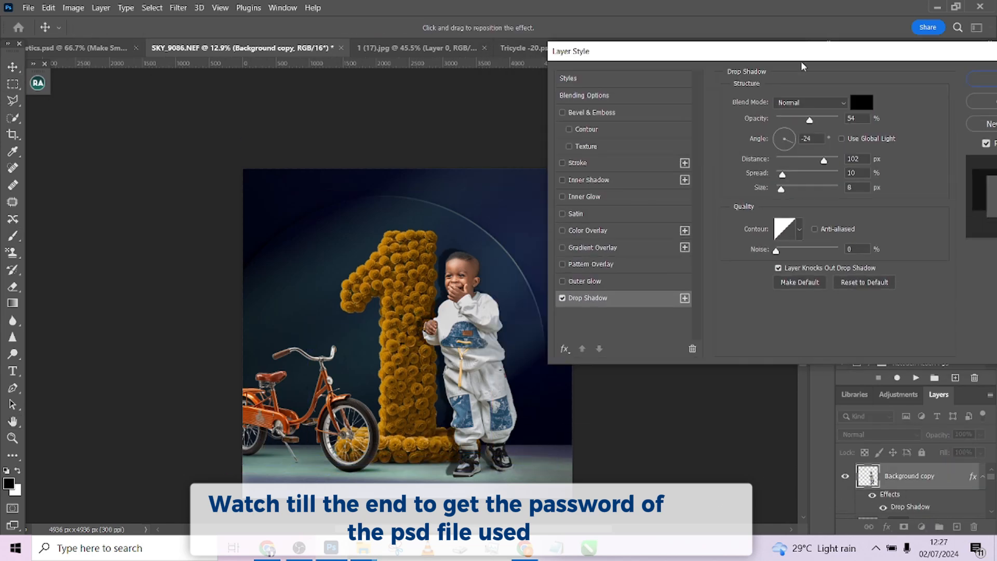
key("Return")
Warp a lower copy of the boy toward the number 1 and fill its silhouette with black
key("ctrl+t")
right_click(513, 280)
left_click(540, 254)
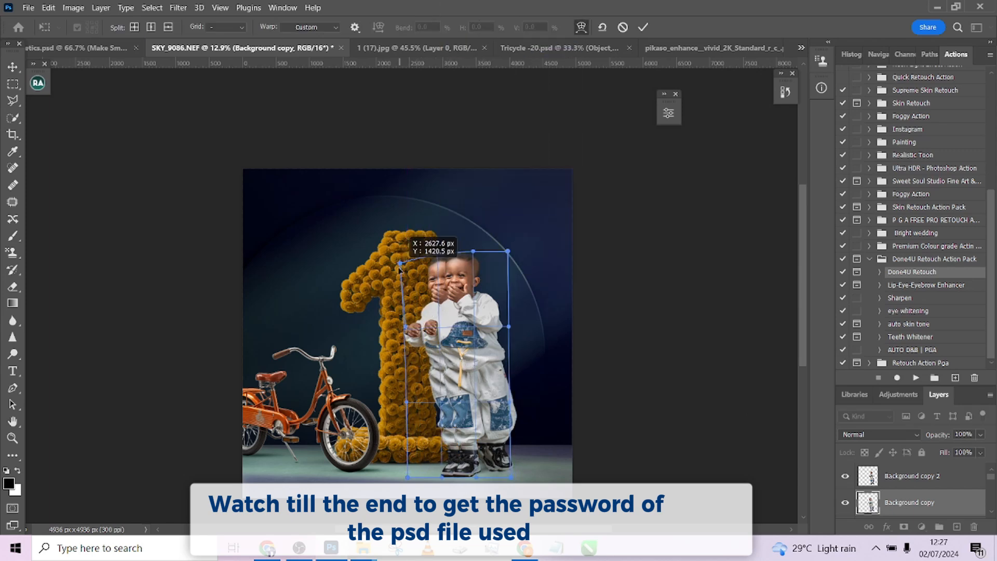
key("Return")
key("alt+shift+BackSpace")
Apply the last-used filter to the black silhouette and blend it in Soft Light at about 45% opacity
left_click(179, 7)
left_click(202, 19)
key("Return")
key("shift+alt+f")
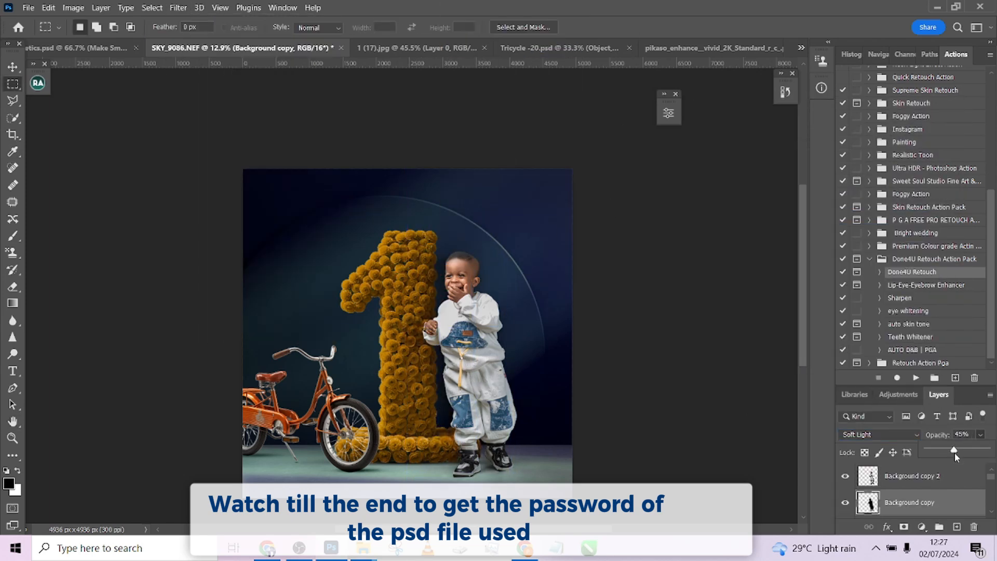
key("shift+4")
key("shift+9")
Add a black mask to the silhouette shadow and paint it back in on the number 1 beside the boy
left_click(904, 527, "alt")
key("b")
mouse_move(411, 300)
left_mouse_down()
mouse_move(447, 311)
mouse_move(447, 400)
mouse_move(431, 364)
left_mouse_up()
key("ctrl+plus")
key("Return")
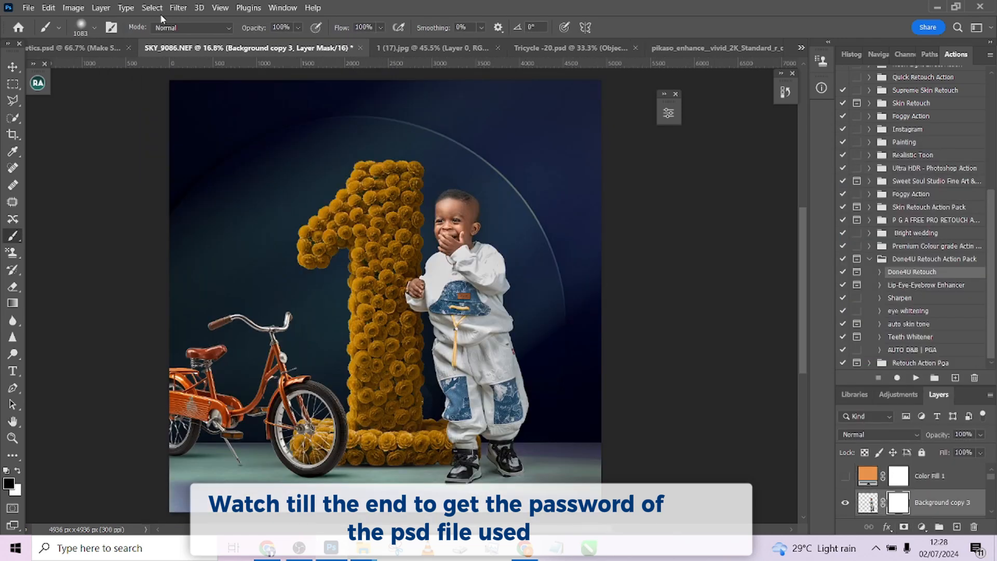
Sample the boy's skin with Color Range at fuzziness 11 to mask the orange colour fill, and show the fill layer
left_click(940, 205)
left_click(461, 211)
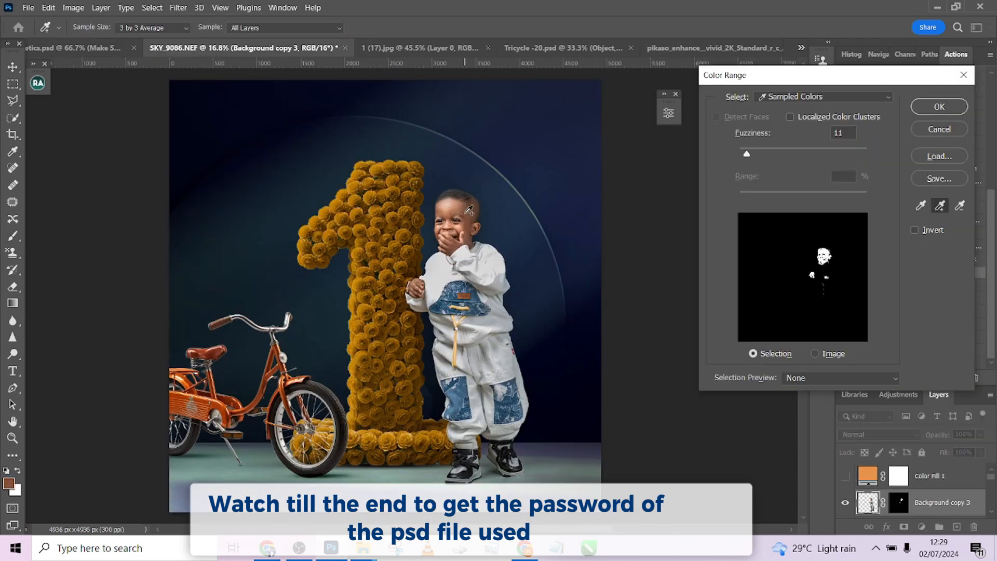
key("Return")
left_click(845, 475)
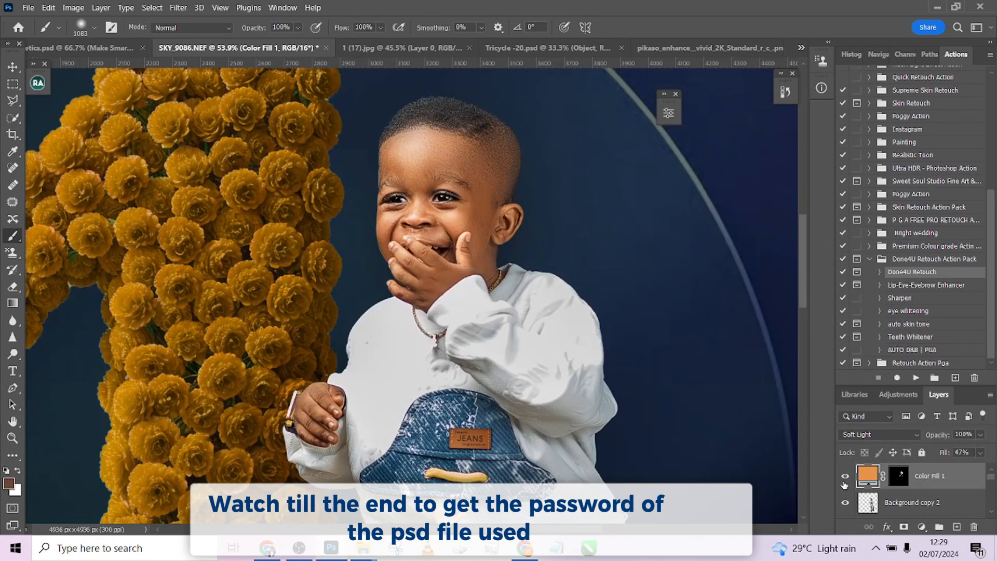
Set the orange skin-tone layer's fill to 52%, keeping it in Soft Light
left_click(877, 434)
key("Escape")
key("ctrl+minus")
key("ctrl+minus")
key("ctrl+minus")
Try the 02 - Ultimate Teal and Orange colour grade action on the composite with reduced opacity
scroll(993, 320, "up", 3)
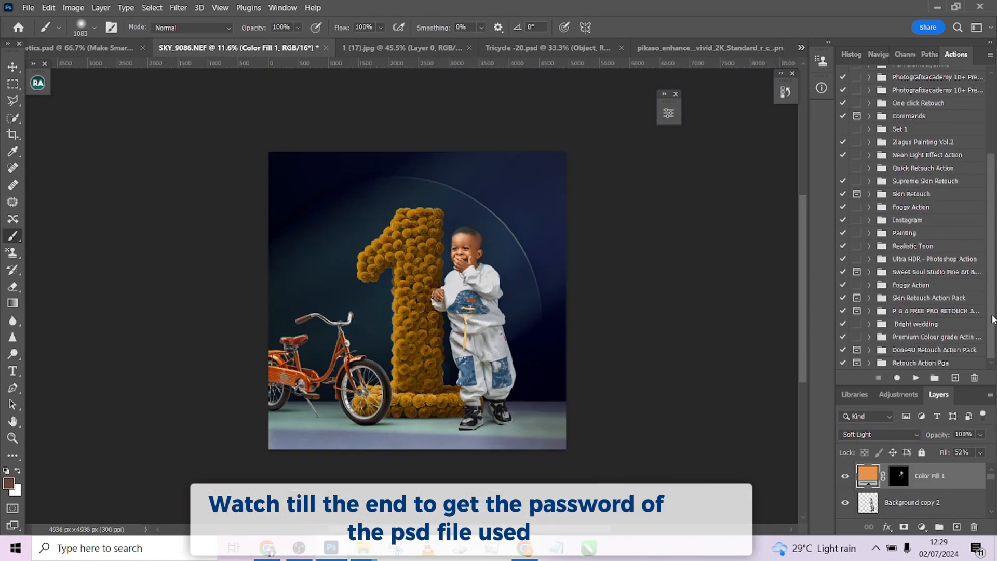
scroll(993, 319, "up", 5)
left_click(933, 152)
left_click(916, 378)
key("ctrl+z")
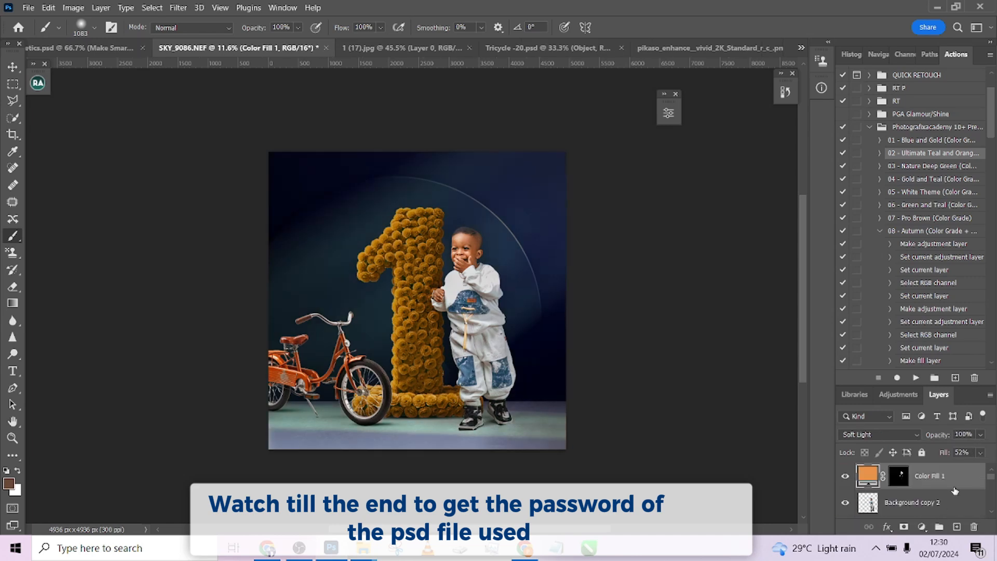
left_click_drag(980, 434, 965, 451)
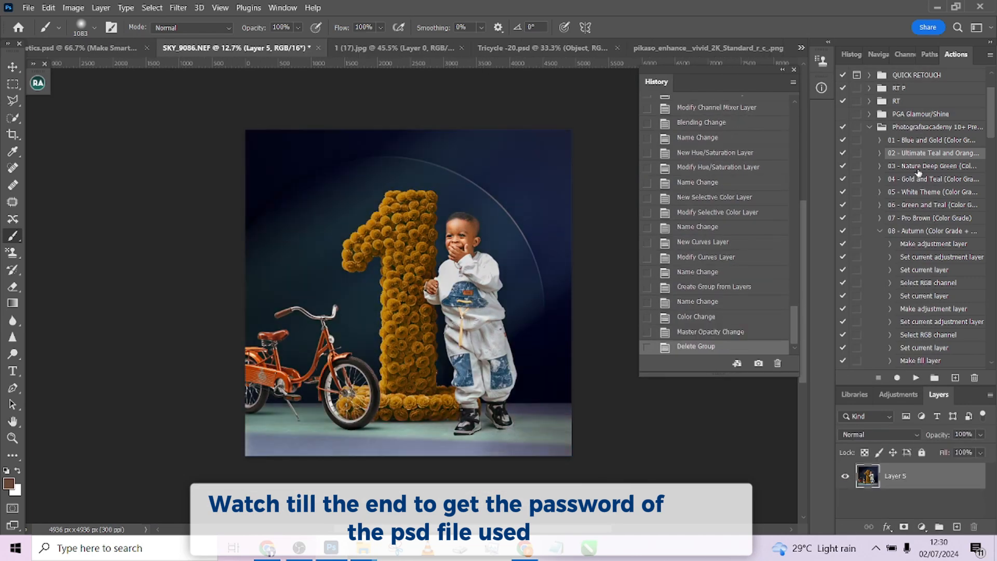
Compare the composite with and without its colour grade and lower the opacity of the brown colour grade group
left_click(846, 471)
left_click(846, 471)
left_click(845, 470)
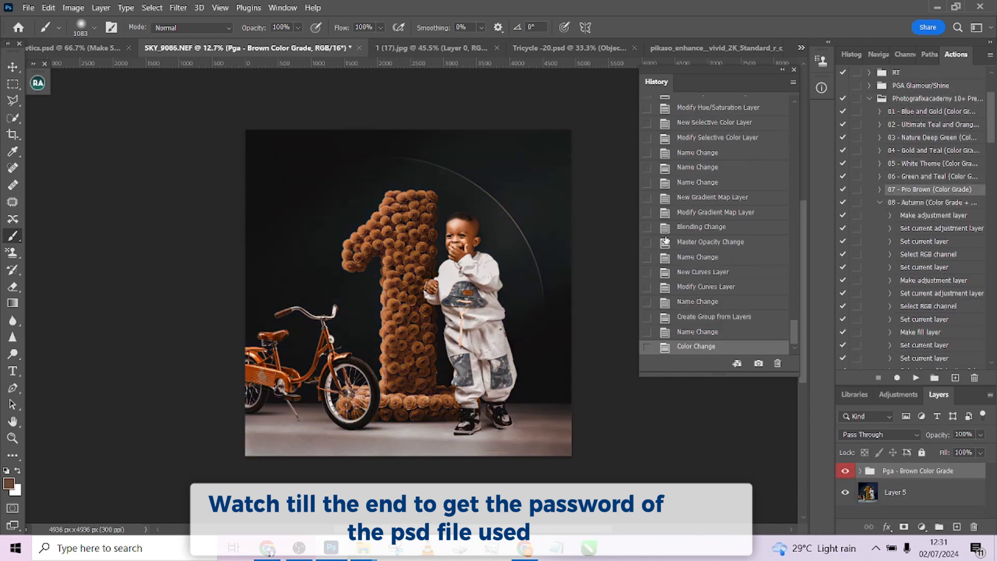
left_click_drag(981, 434, 961, 451)
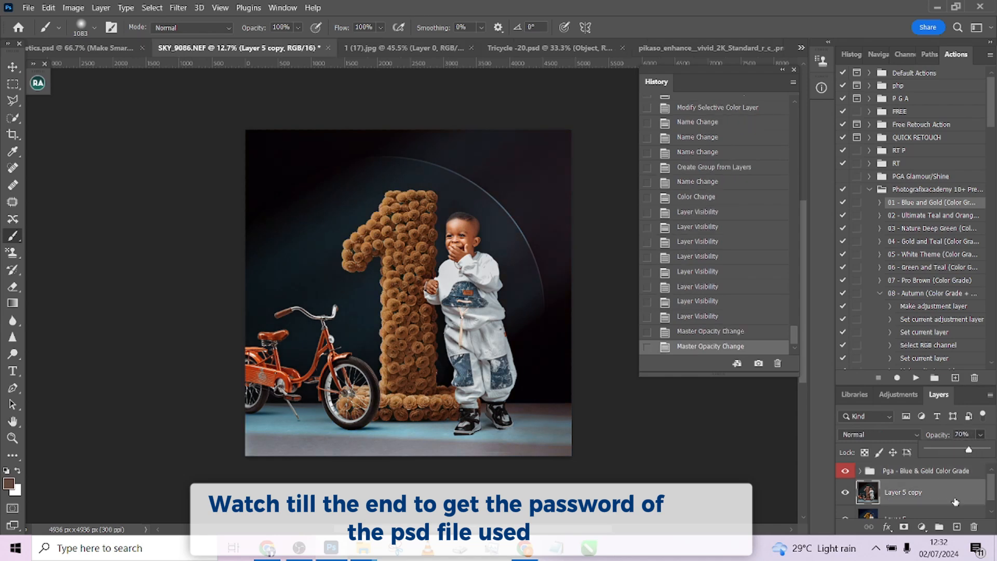
Compare the graded versions saved as Snapshot 3 and Snapshot 5, and restore Snapshot 5
scroll(717, 223, "up", 10)
left_click(695, 175)
left_click(697, 223)
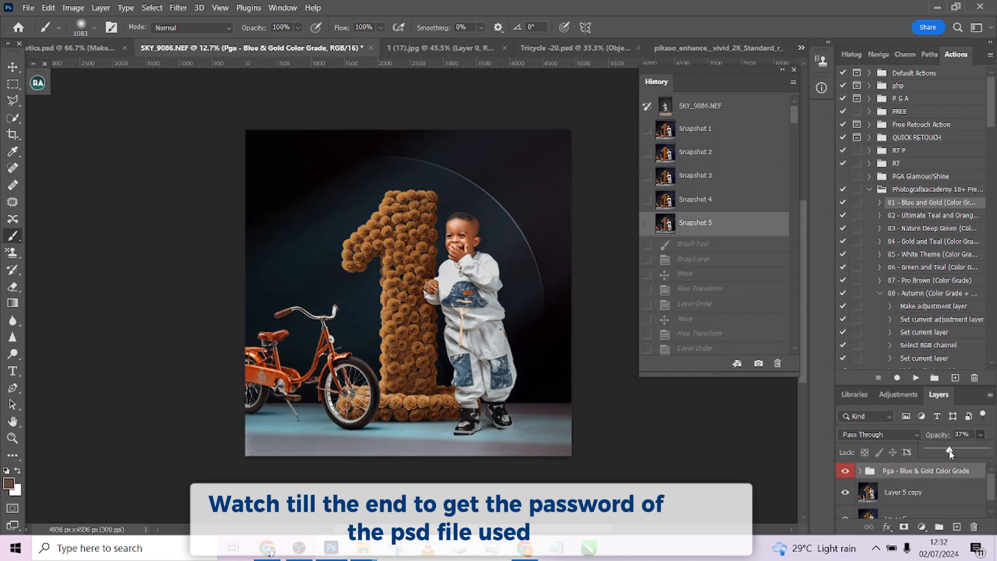
key("Delete")
key("Delete")
Grade the image in Camera Raw with temperature -15, exposure +0.25, highlights -44, shadows +61, dehaze +20, vibrance +16 and tinted shadows and highlights
key("ctrl+shift+a")
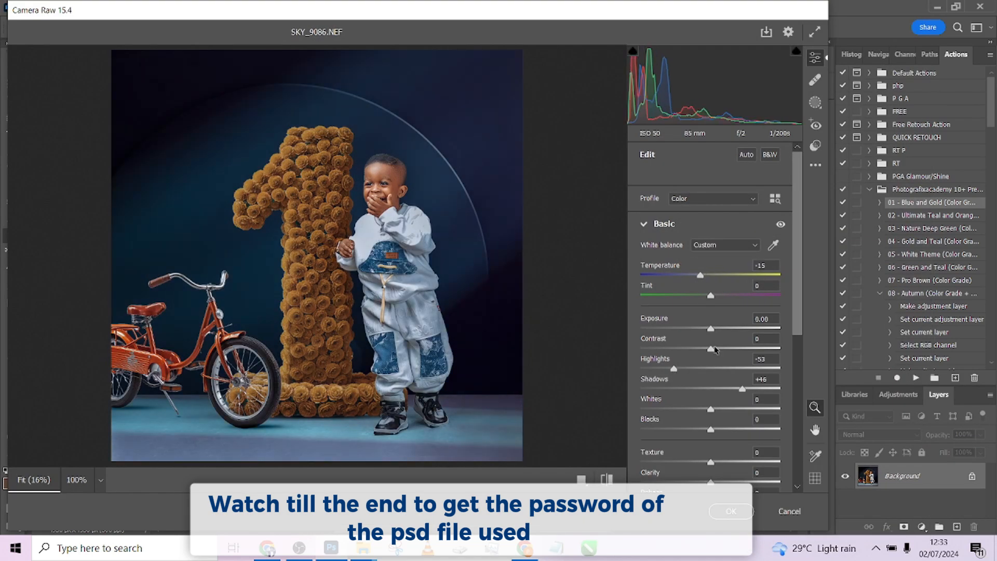
scroll(715, 350, "down", 15)
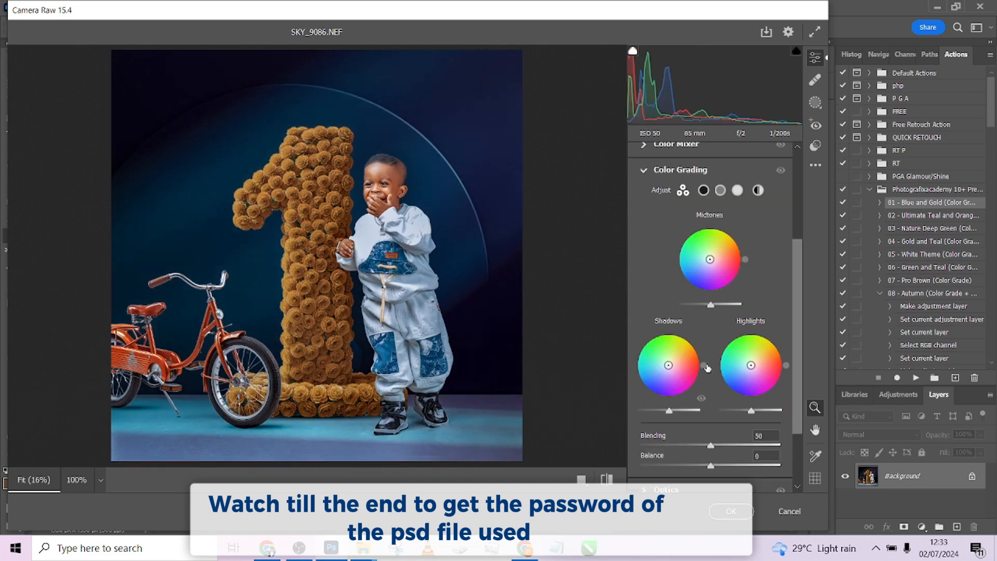
left_click_drag(669, 365, 674, 368)
left_click_drag(751, 365, 738, 378)
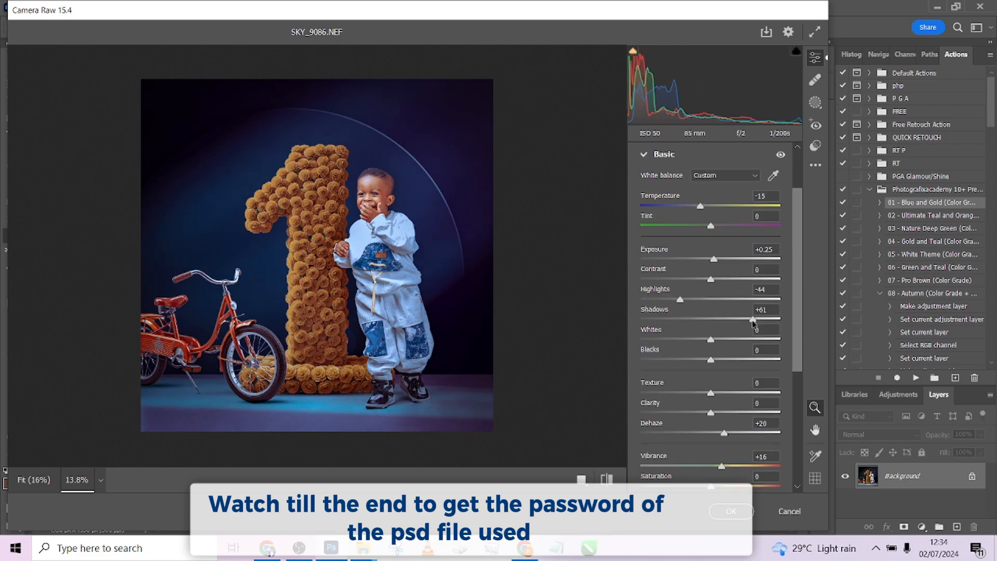
key("Return")
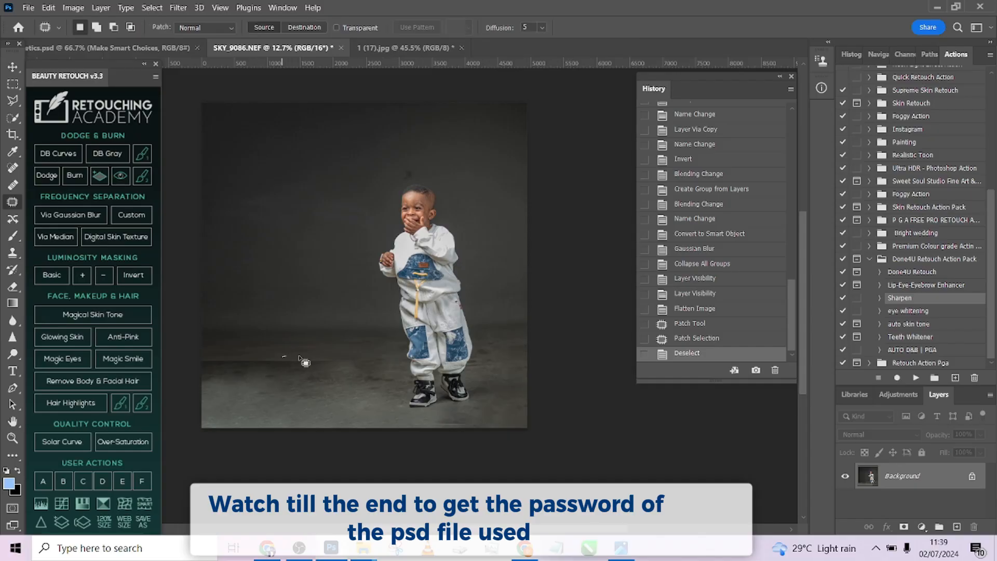
Patch the seam and marks on the studio floor beside the boy with clean backdrop areas in SKY_9086.NEF
mouse_move(212, 364)
left_mouse_down()
mouse_move(223, 354)
mouse_move(269, 402)
left_mouse_up()
key("ctrl+d")
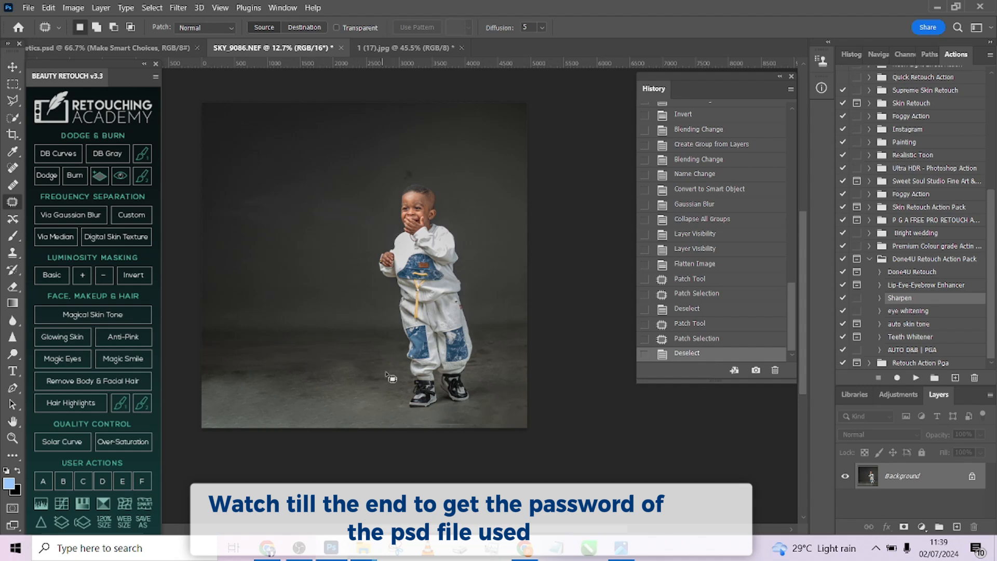
left_click_drag(374, 389, 302, 378)
key("ctrl+d")
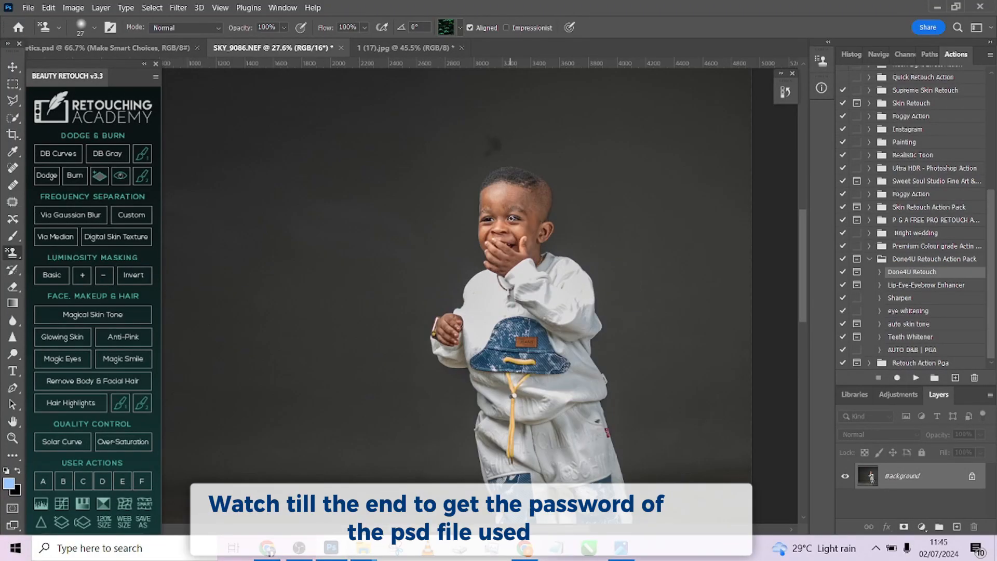
Run the Done4U Retouch action on the portrait, accepting a Gaussian Blur radius of 0.5 pixels
scroll(499, 291, "up", 2)
scroll(499, 291, "down", 4)
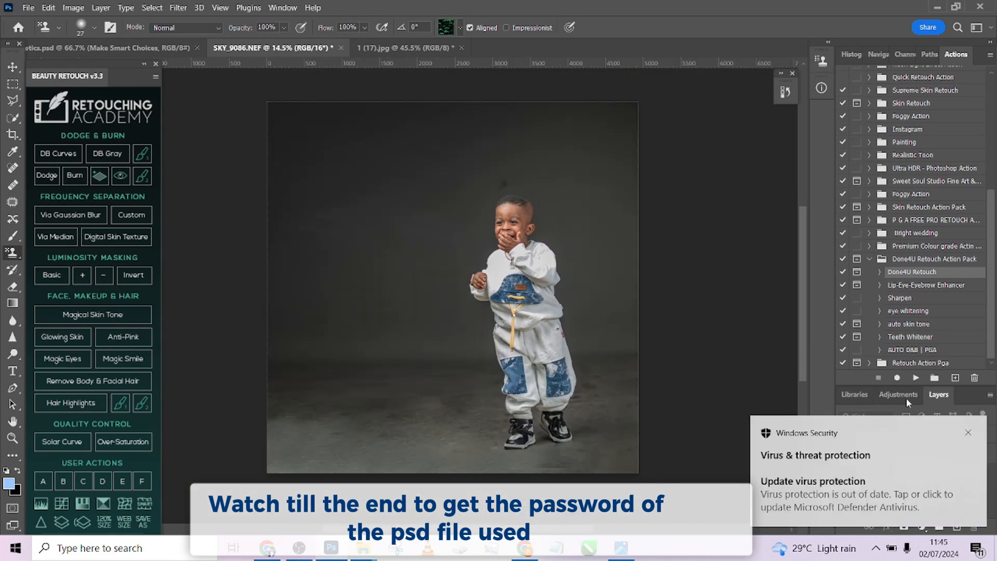
left_click(968, 434)
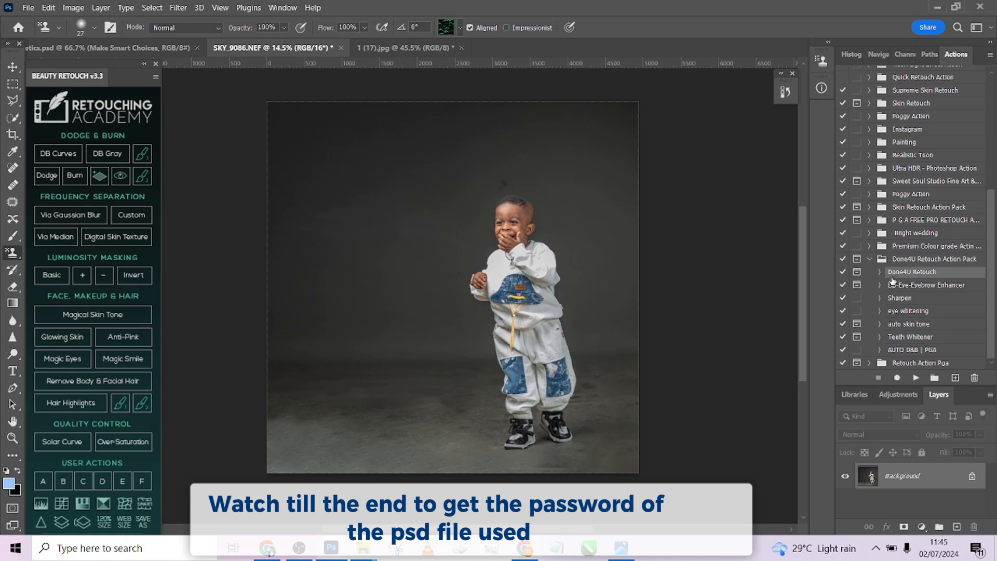
left_click(917, 379)
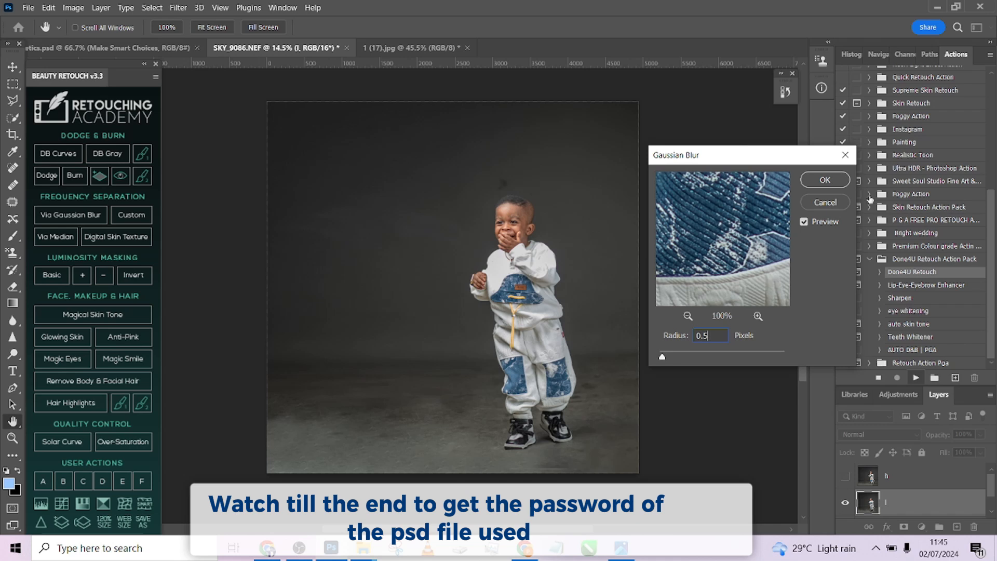
left_click(832, 181)
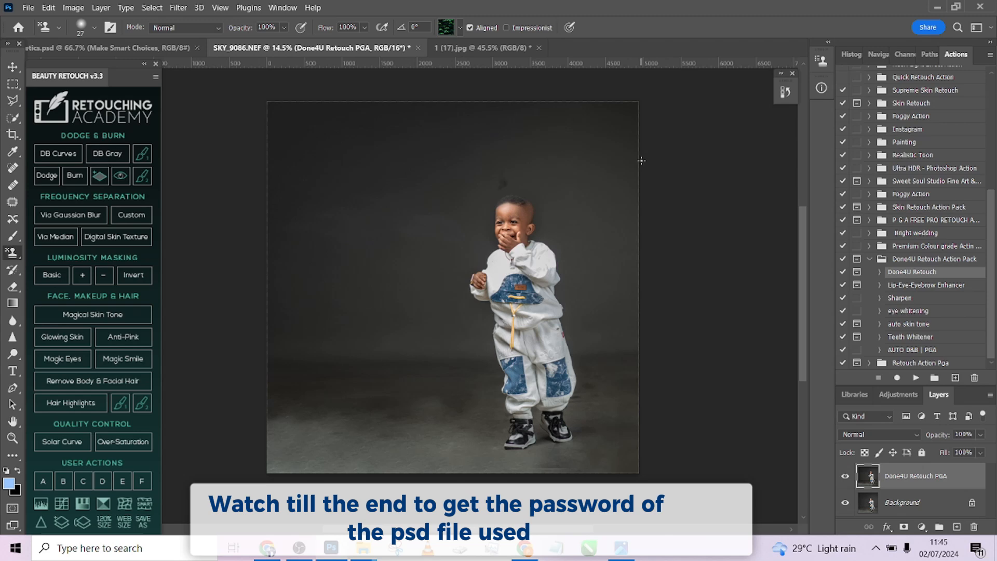
Compare the boy's face and clothing with and without the Done4U Retouch PGA layer at several magnifications
scroll(470, 227, "up", 5)
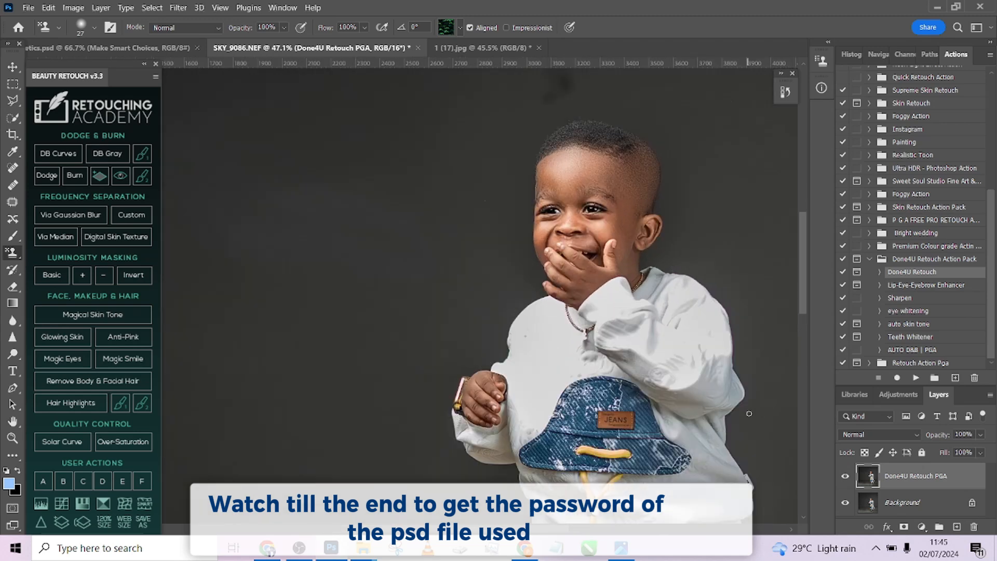
left_click(846, 476)
left_click(846, 477)
left_click(846, 477)
left_click(845, 477)
left_click(845, 477)
left_click(846, 477)
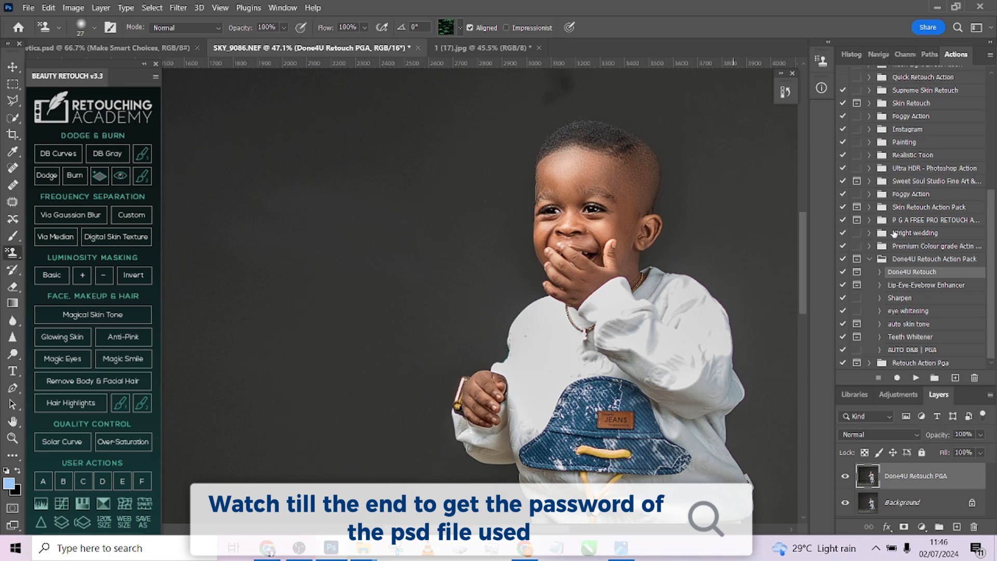
left_click(845, 477)
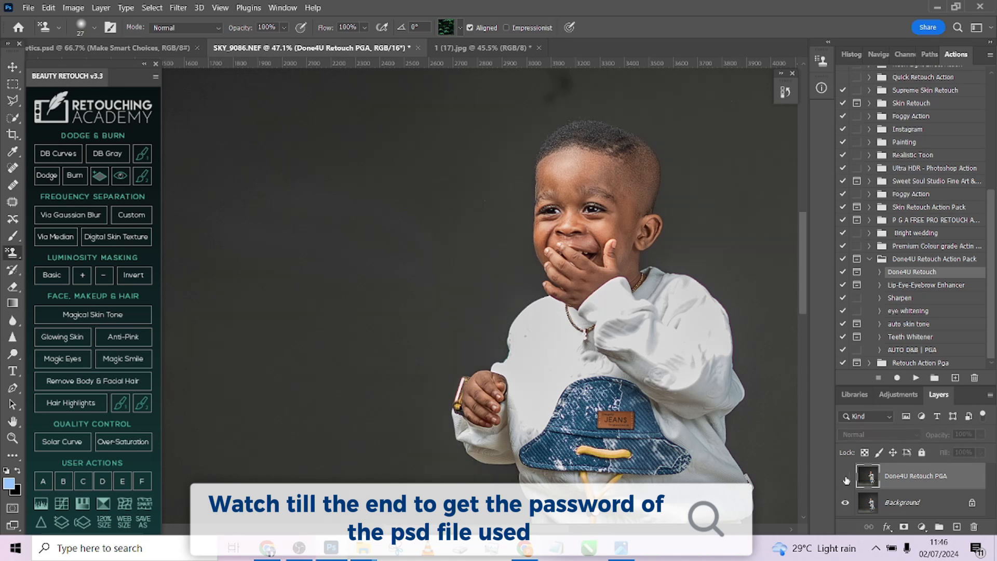
left_click(846, 477)
left_click(846, 477)
left_click(845, 476)
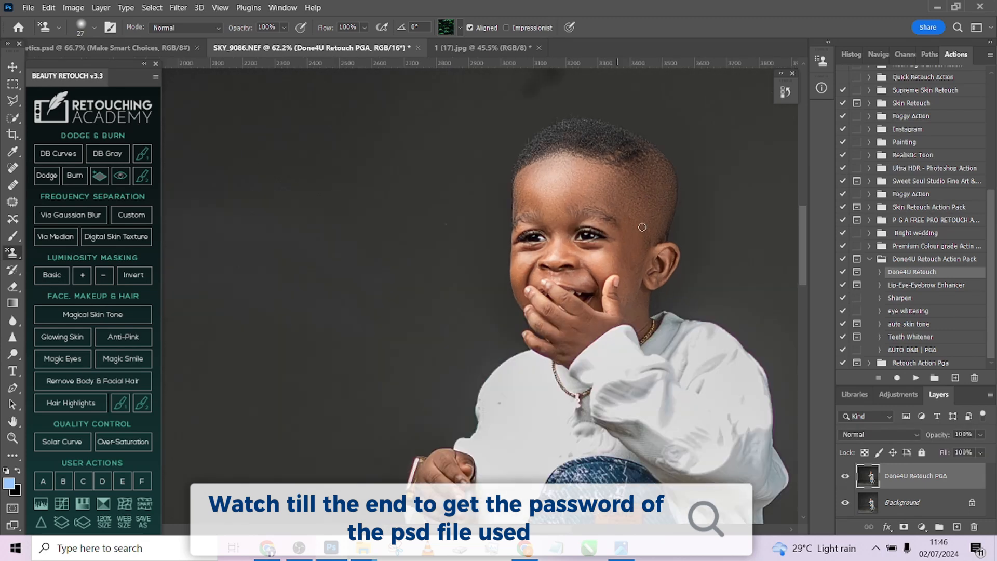
scroll(609, 131, "up", 2)
left_click(845, 477)
left_click(845, 476)
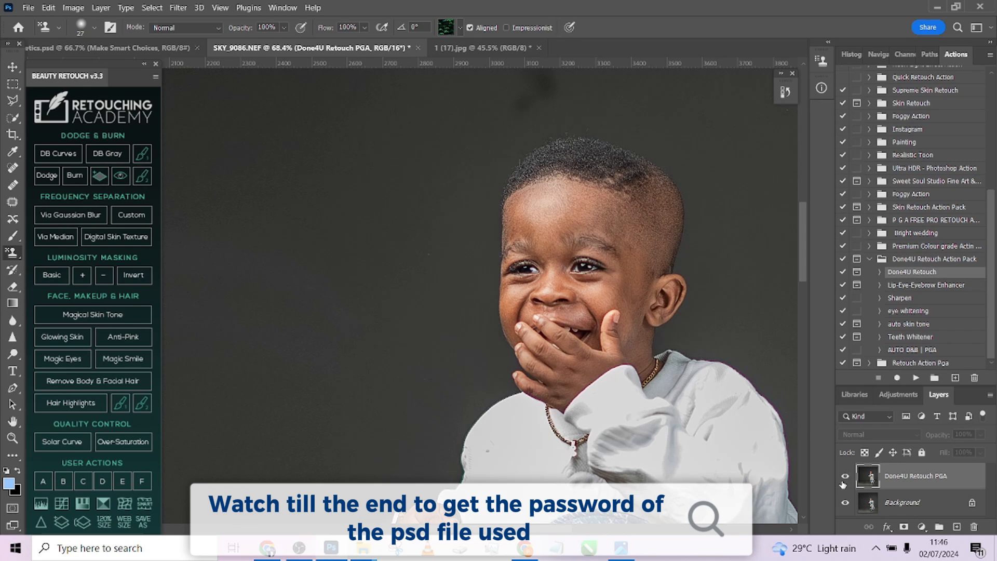
scroll(605, 245, "up", 2)
scroll(605, 245, "up", 2)
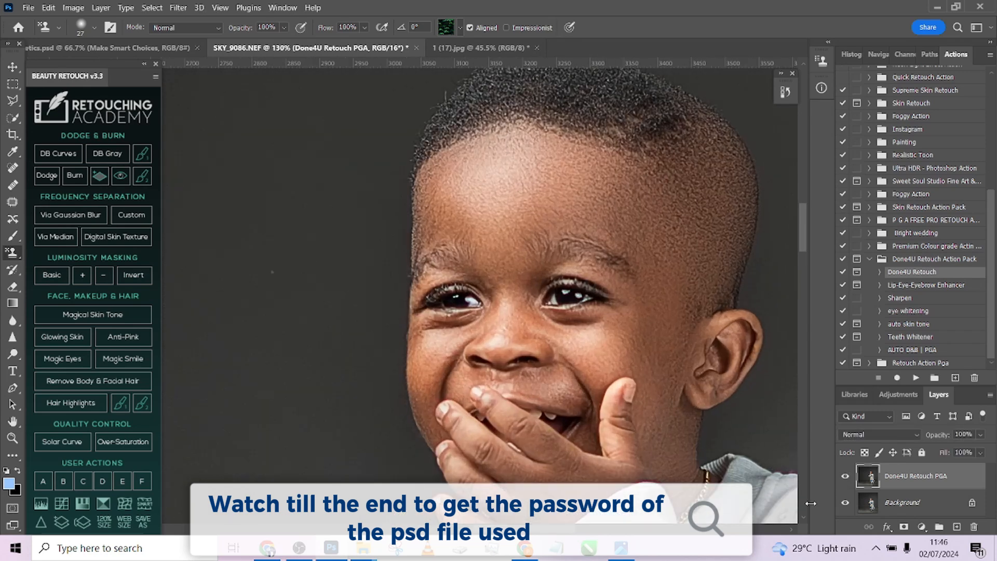
left_click(844, 477)
scroll(631, 417, "down", 4)
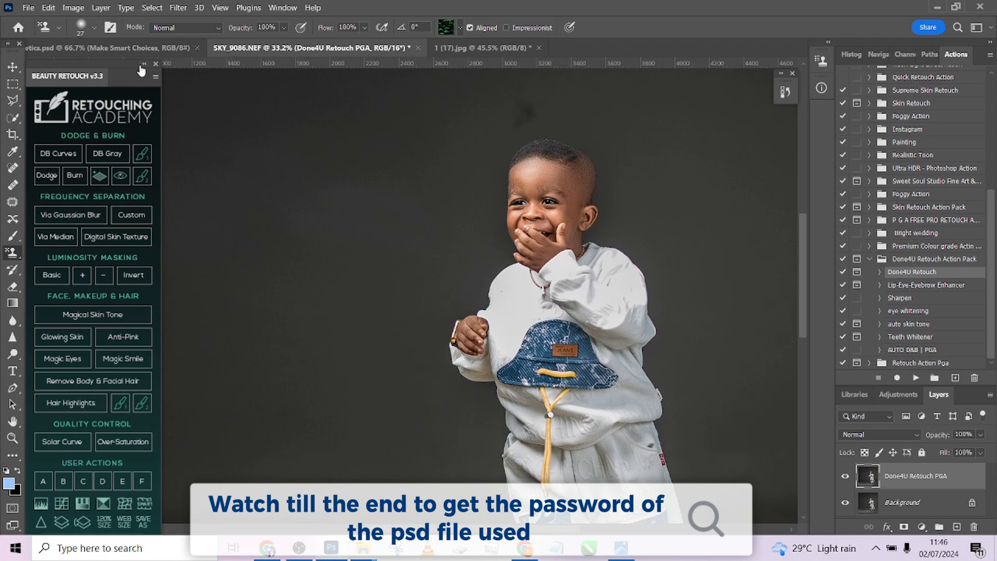
Collapse the Beauty Retouch panel and flatten the retouched portrait into a single Background layer
left_click(141, 65)
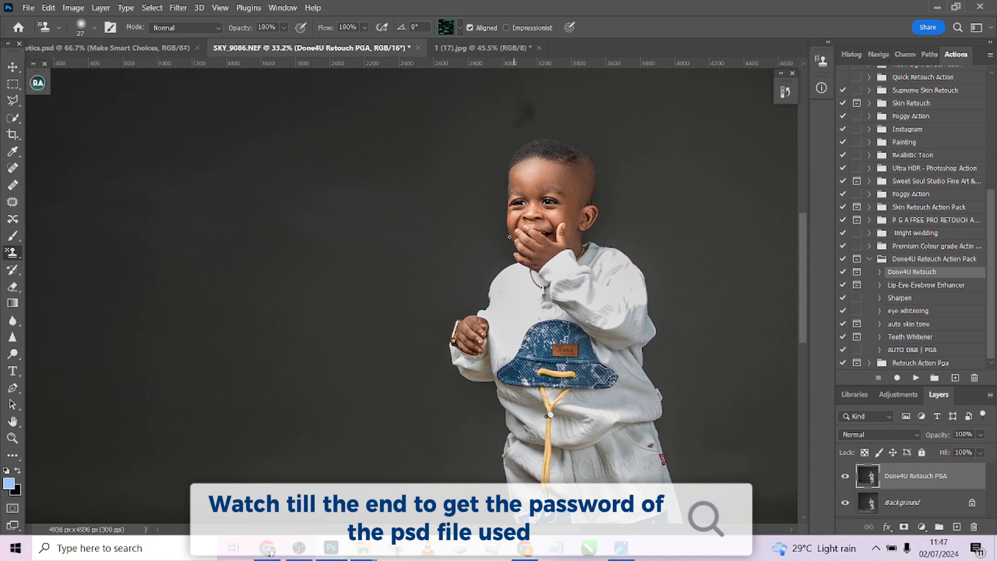
key("ctrl+0")
scroll(554, 314, "up", 3)
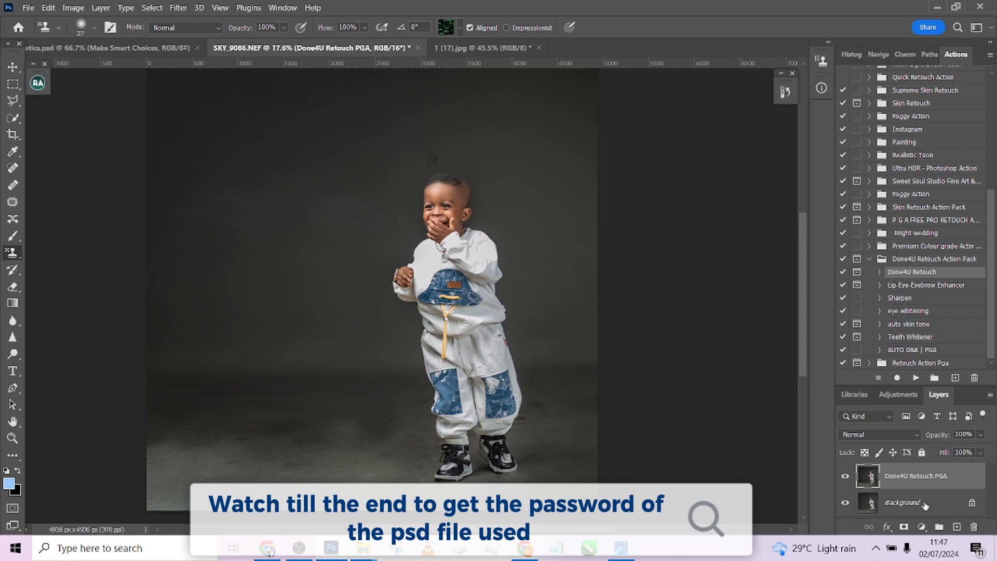
right_click(925, 505)
left_click(912, 470)
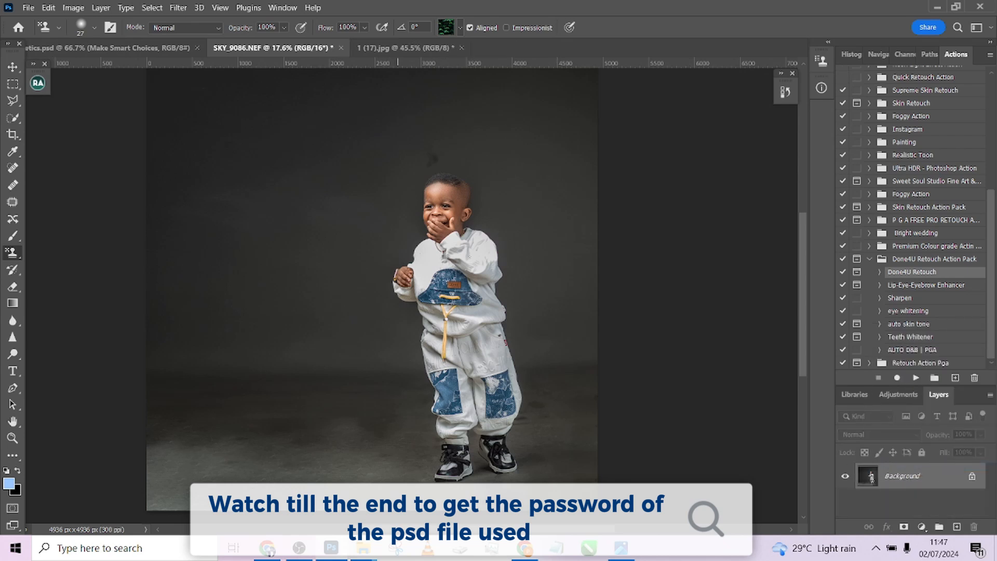
Select the boy automatically with Select Subject and check the selection edge down to his shoes
left_click(7, 119)
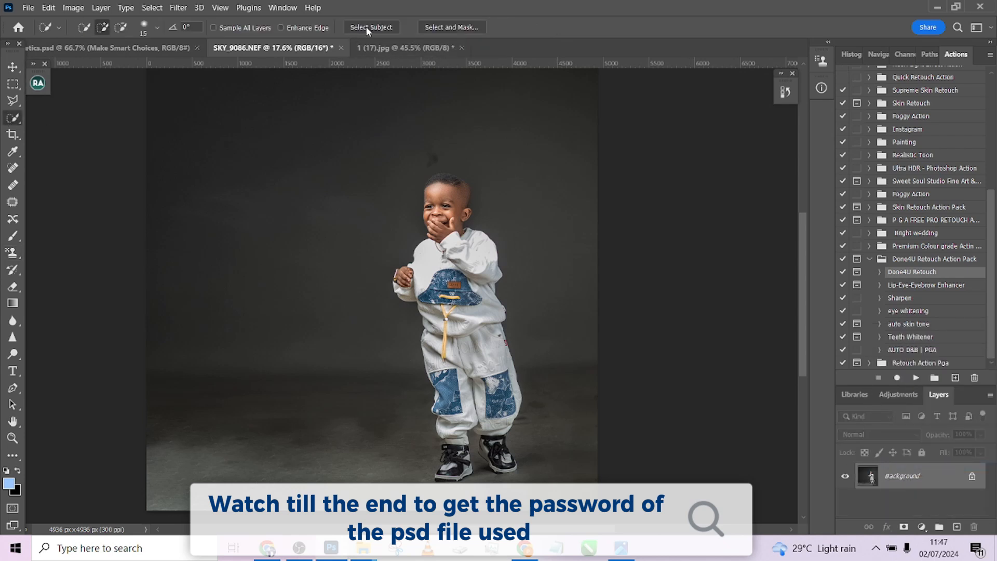
left_click(369, 28)
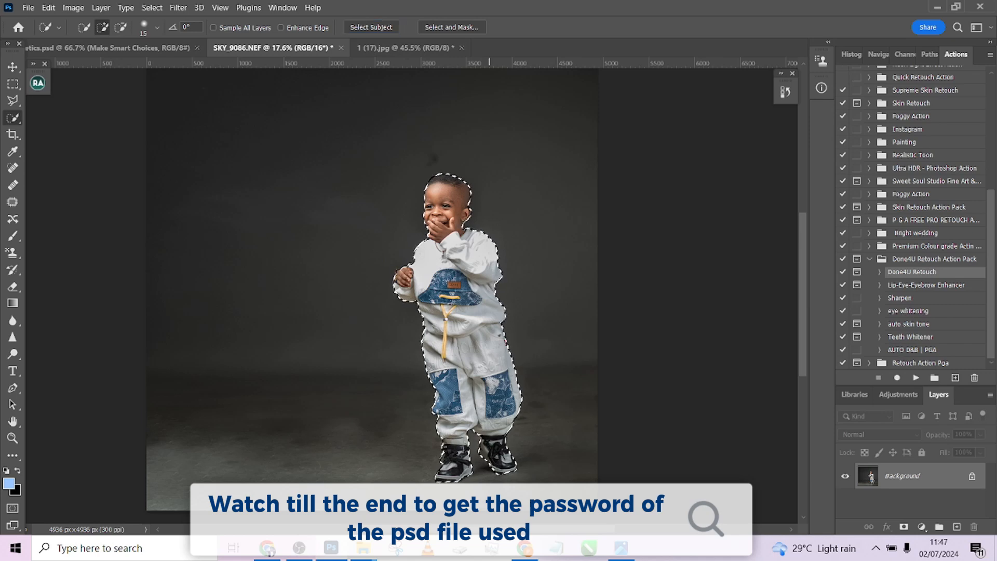
scroll(489, 290, "up", 1)
scroll(489, 300, "up", 2)
scroll(478, 285, "down", 6)
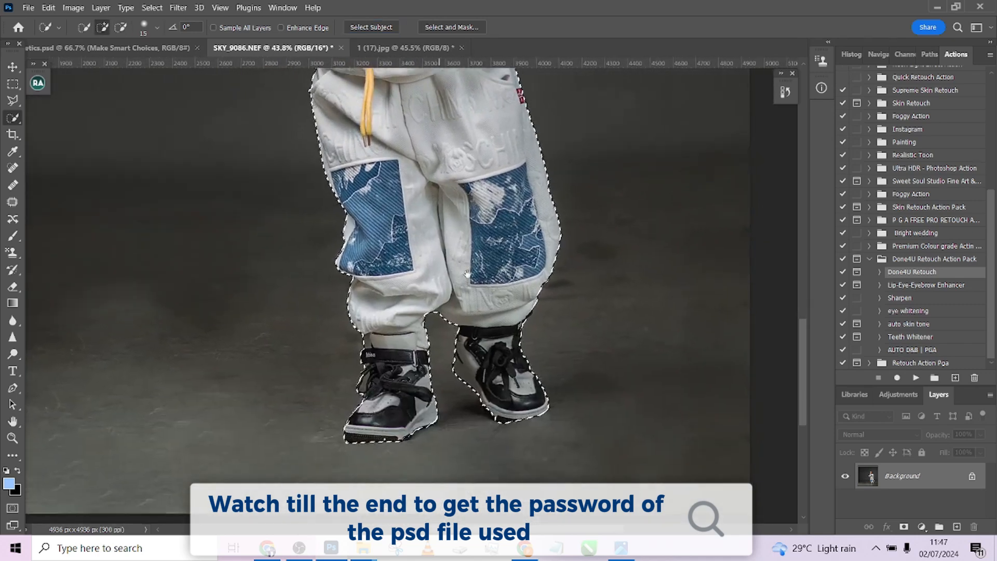
scroll(472, 353, "up", 3)
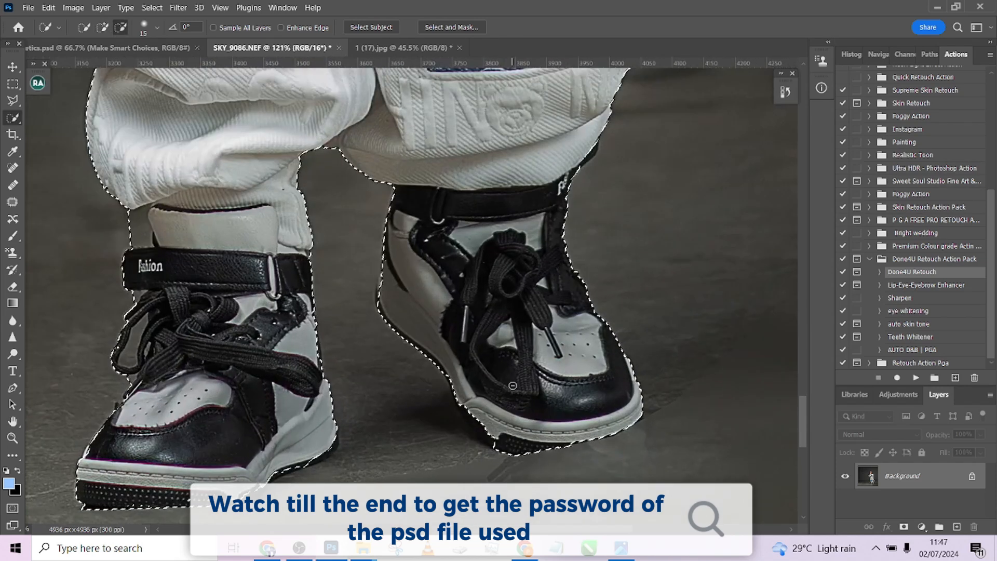
Refine the selection edge between the two shoes and around the heel with the Quick Selection and Polygonal Lasso tools
left_click_drag(390, 396, 523, 409)
left_click(13, 101)
scroll(566, 263, "up", 2)
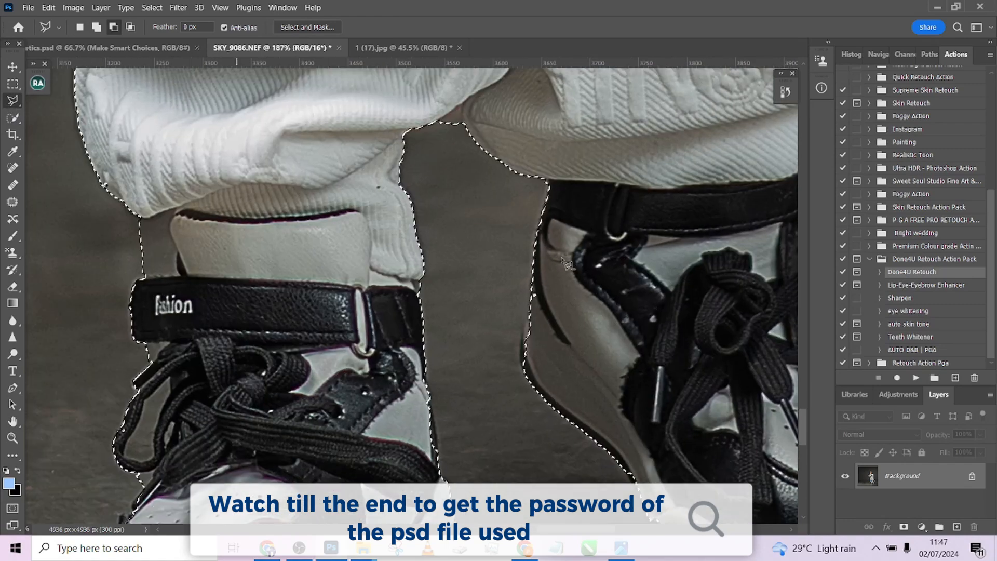
right_click(516, 275)
left_click(550, 296)
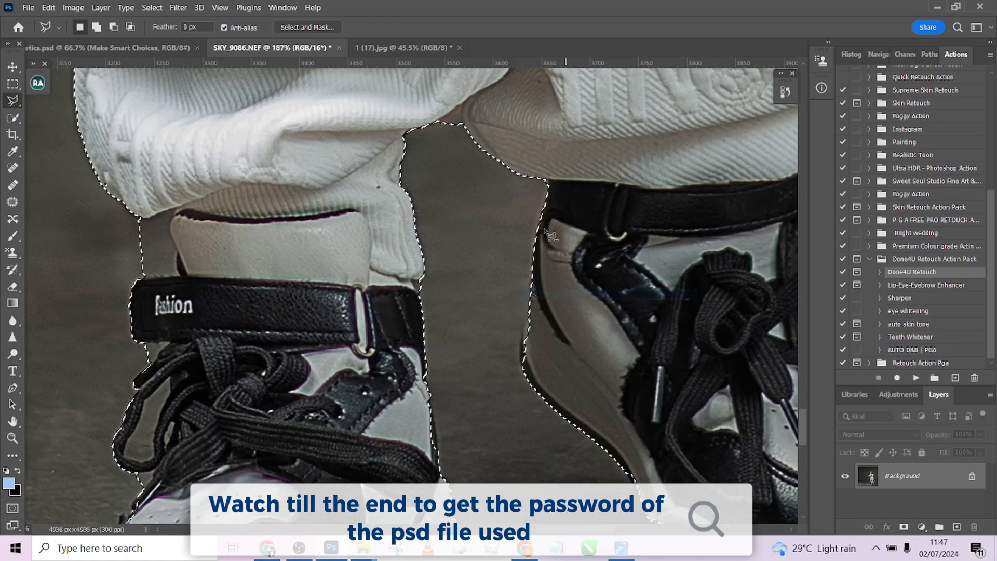
mouse_move(549, 215)
left_mouse_down()
mouse_move(525, 375)
mouse_move(540, 374)
mouse_move(568, 313)
mouse_move(559, 249)
left_mouse_up()
scroll(558, 250, "down", 3)
scroll(373, 262, "up", 4)
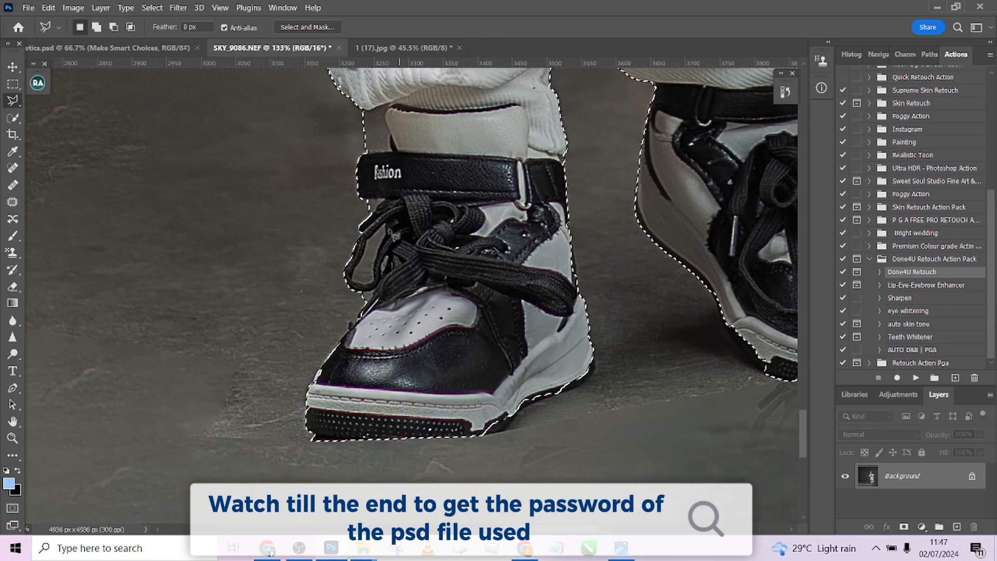
Subtract the floor inside the shoelace loop, below the fashion strap and along the toe from the selection with a small Quick Selection brush
left_click(13, 117)
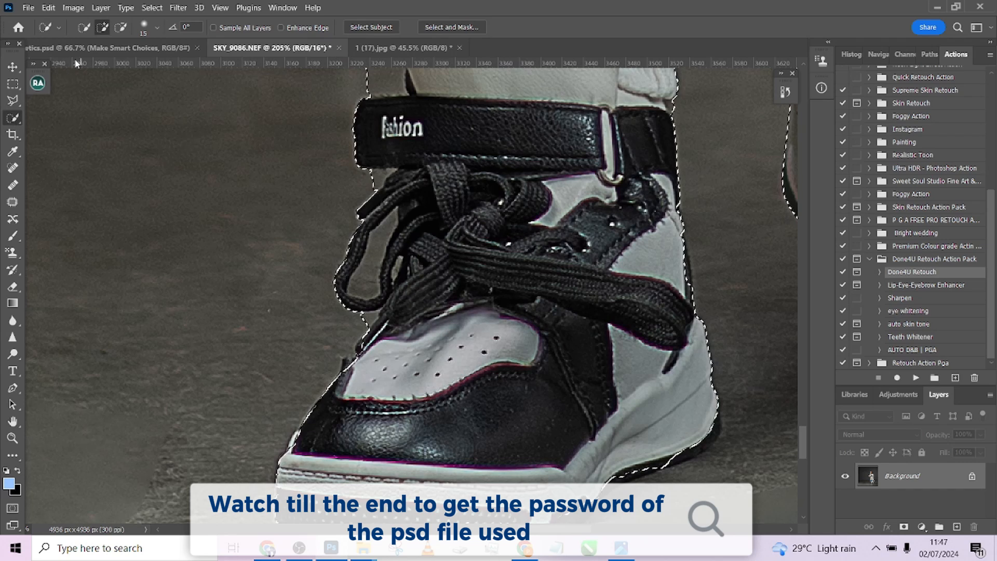
right_click(354, 256, "alt")
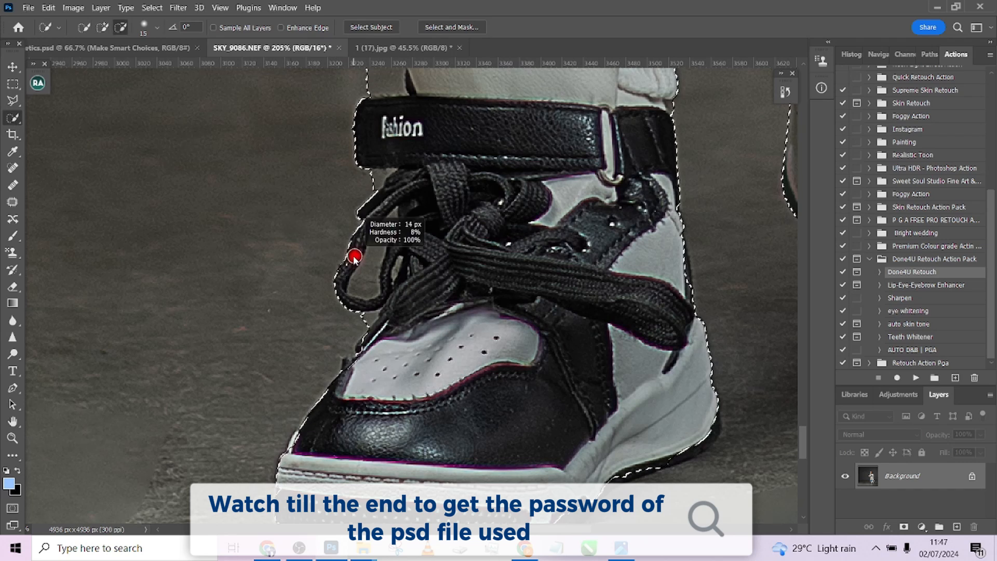
mouse_move(374, 259)
left_mouse_down()
mouse_move(390, 219)
mouse_move(357, 282)
left_mouse_up()
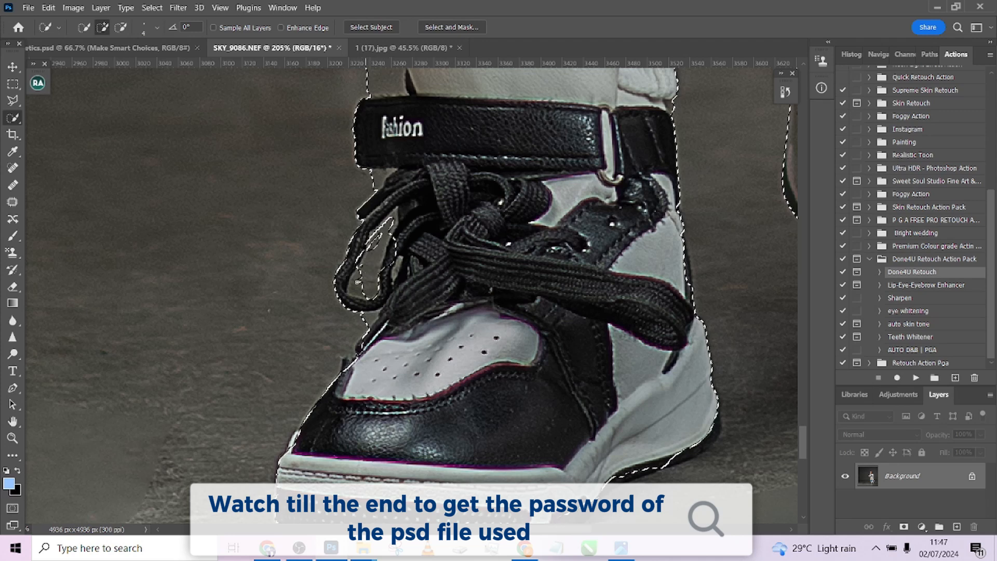
left_click_drag(388, 224, 384, 244)
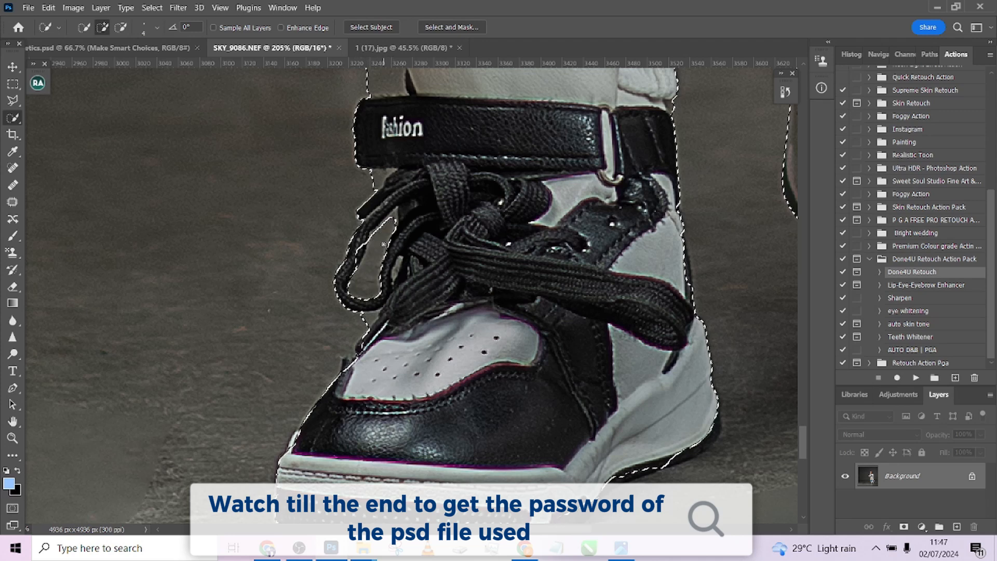
key("alt")
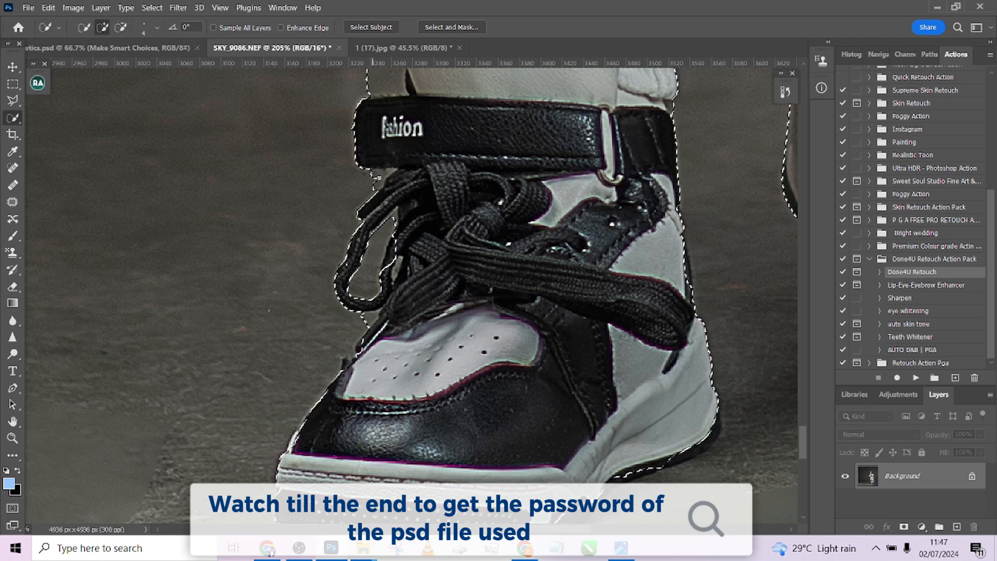
left_click_drag(384, 176, 375, 187)
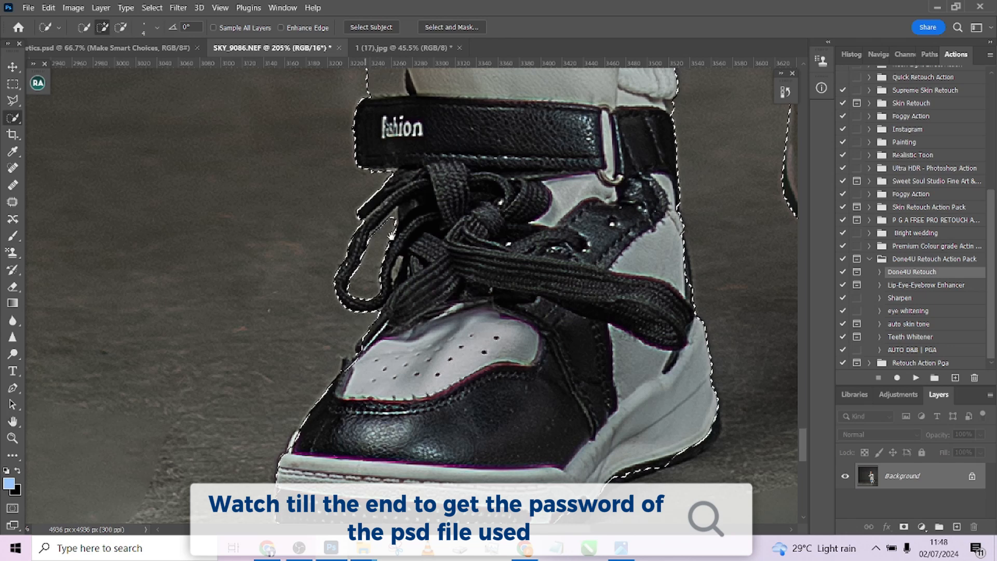
scroll(392, 236, "down", 2)
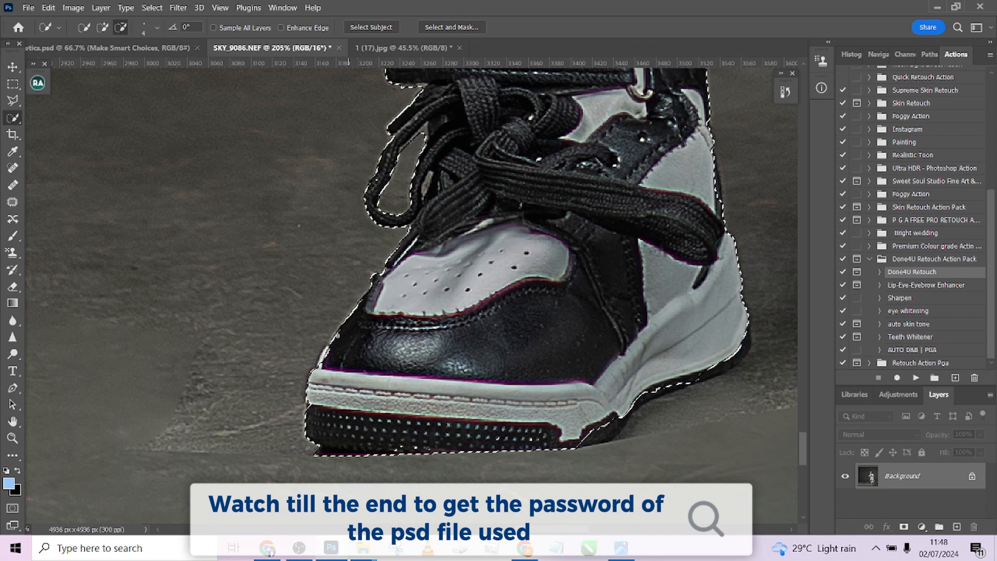
left_click_drag(321, 349, 333, 385)
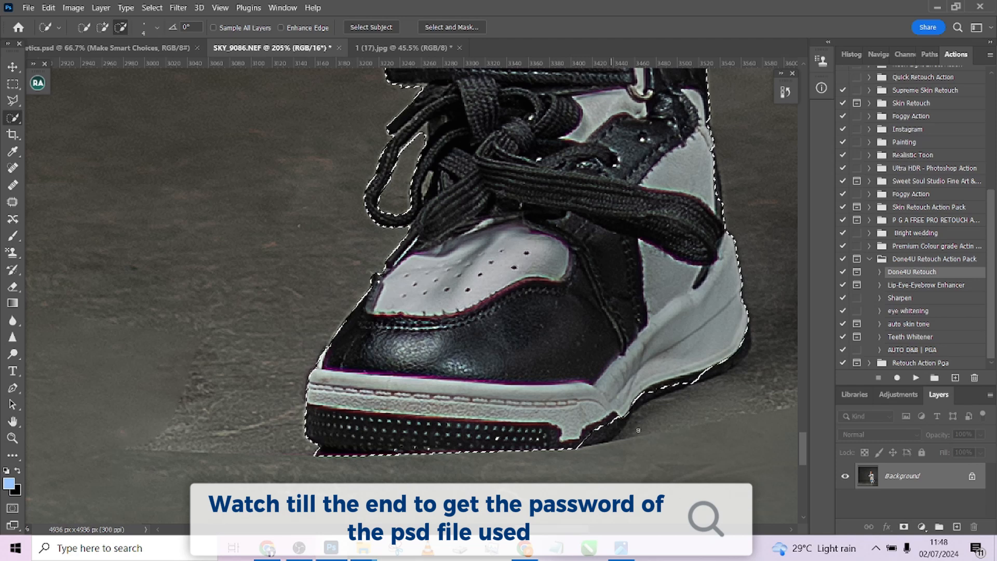
Add the missing black outsole from the heel to the forefoot of the same shoe to the selection with the Polygonal Lasso
left_click(13, 101)
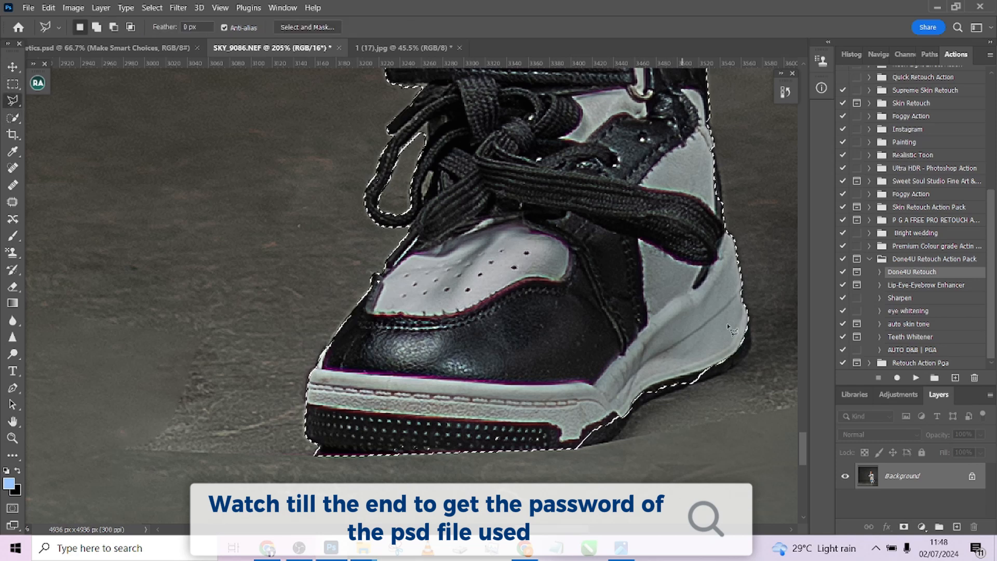
key("alt")
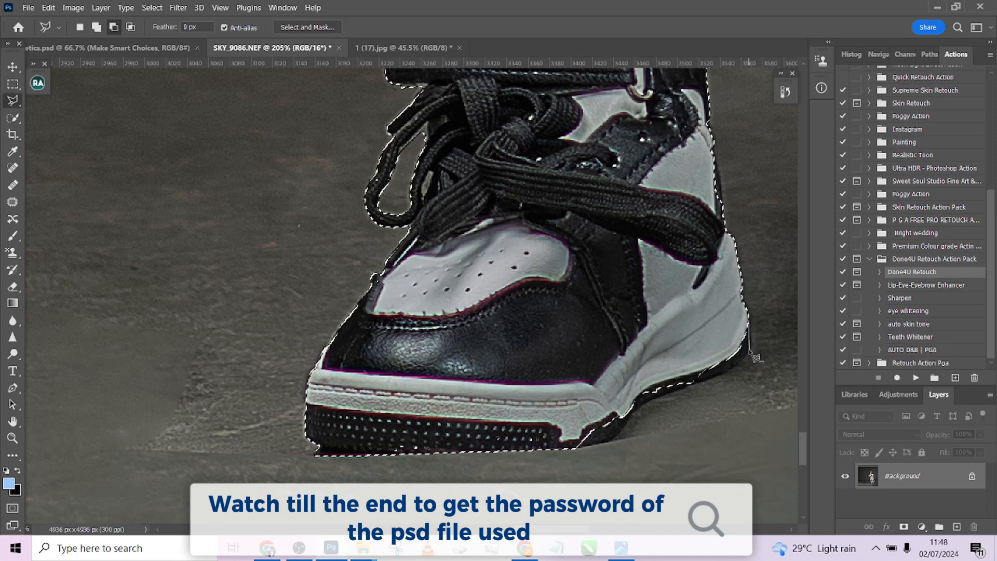
left_click(750, 365)
left_click(723, 377)
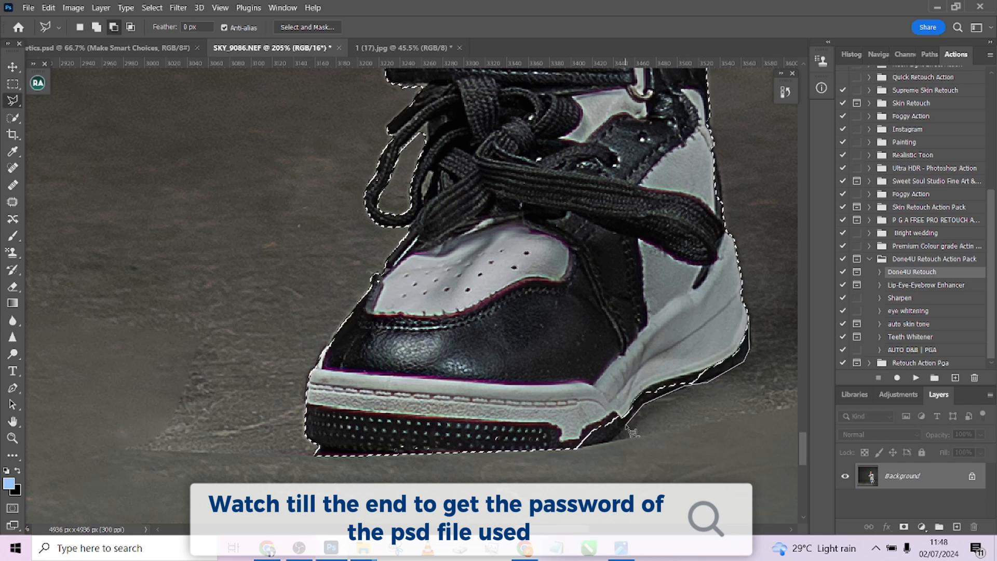
left_click(611, 443)
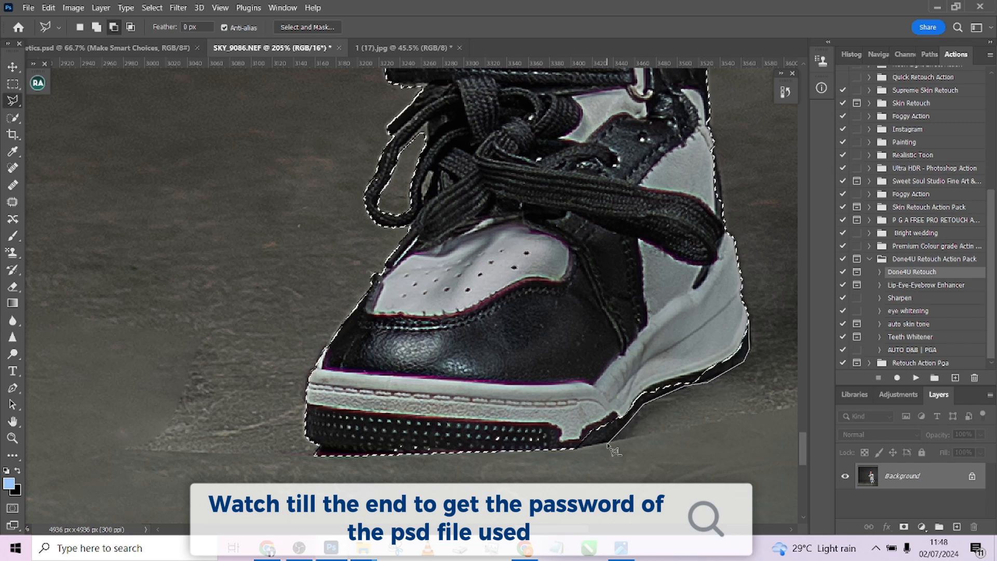
left_click(576, 449)
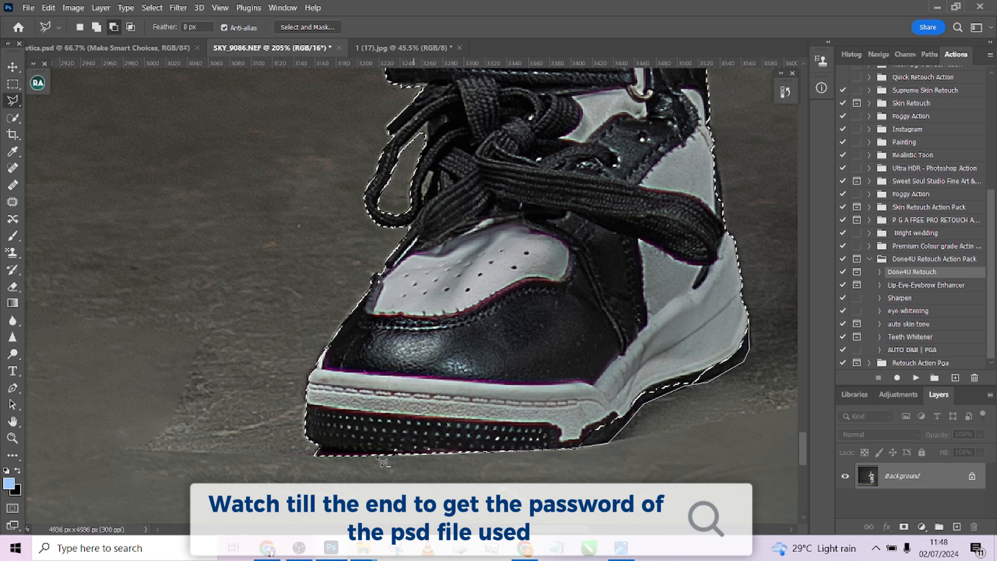
left_click(749, 335)
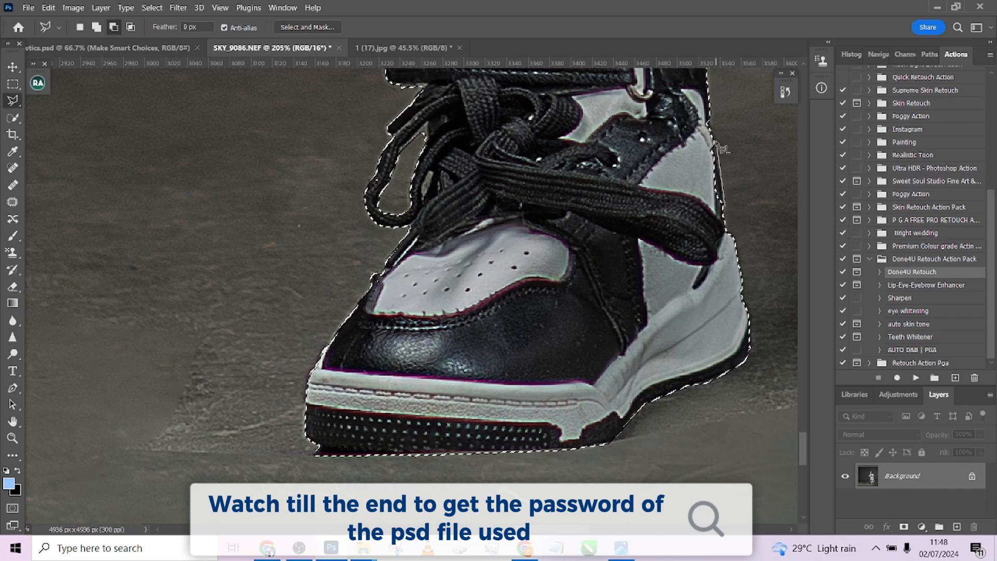
Fix the selection edge at the shoe's heel and the missed hair patch beside the forehead with the Polygonal Lasso in subtract mode
left_click(695, 140)
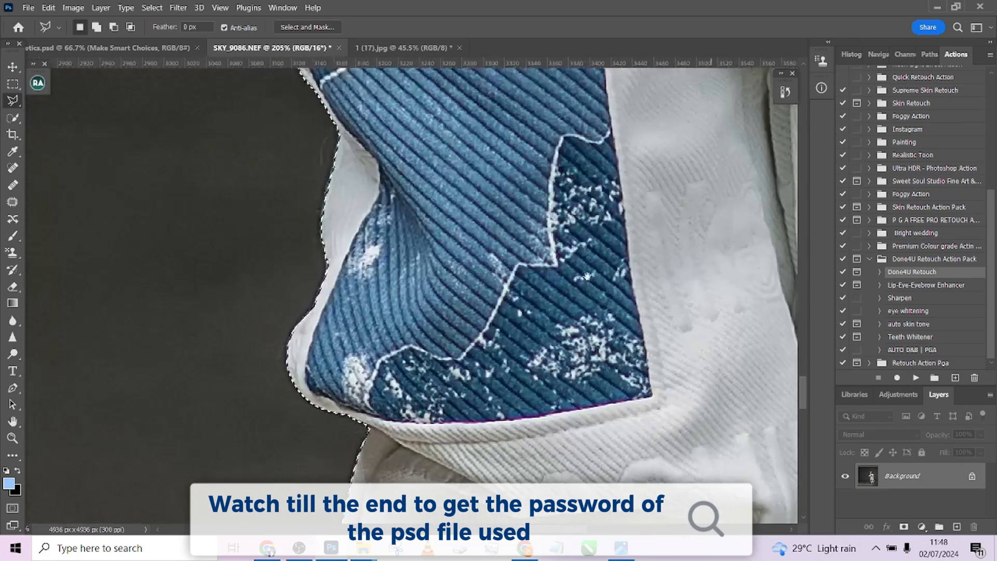
left_click_drag(587, 275, 584, 364)
left_click_drag(578, 155, 578, 296)
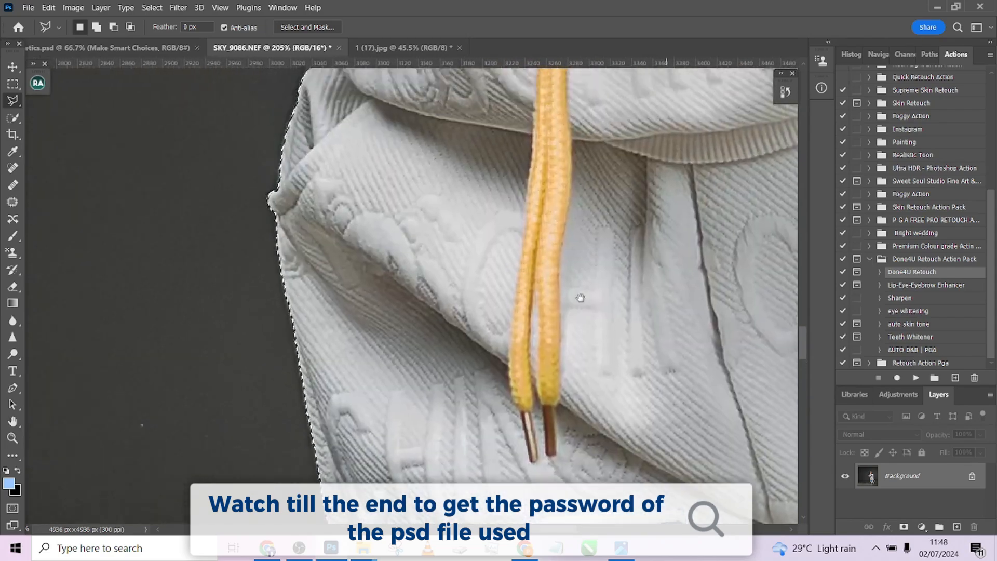
left_click_drag(579, 216, 638, 459)
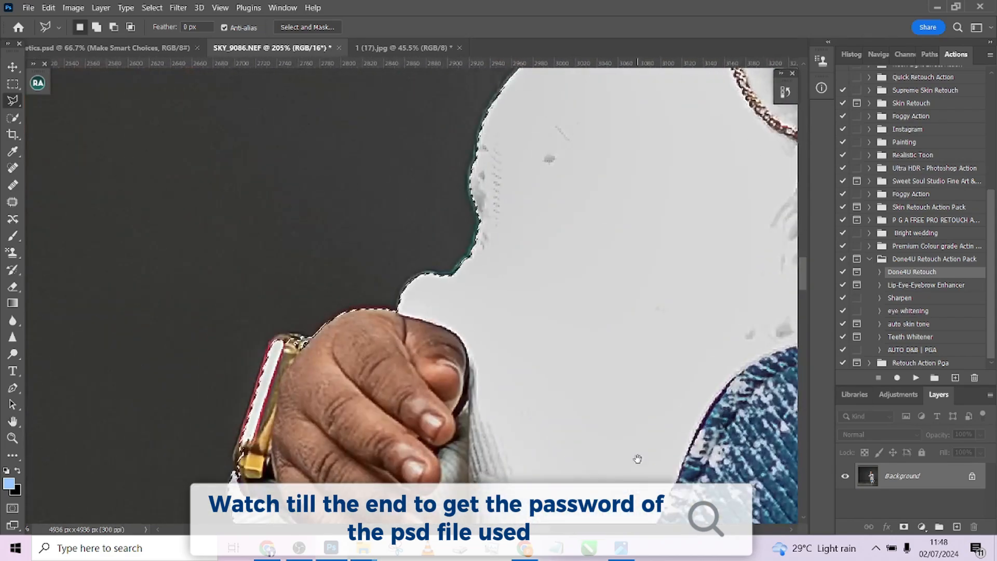
left_click_drag(597, 260, 571, 390)
left_click_drag(571, 208, 560, 416)
left_click_drag(561, 181, 556, 405)
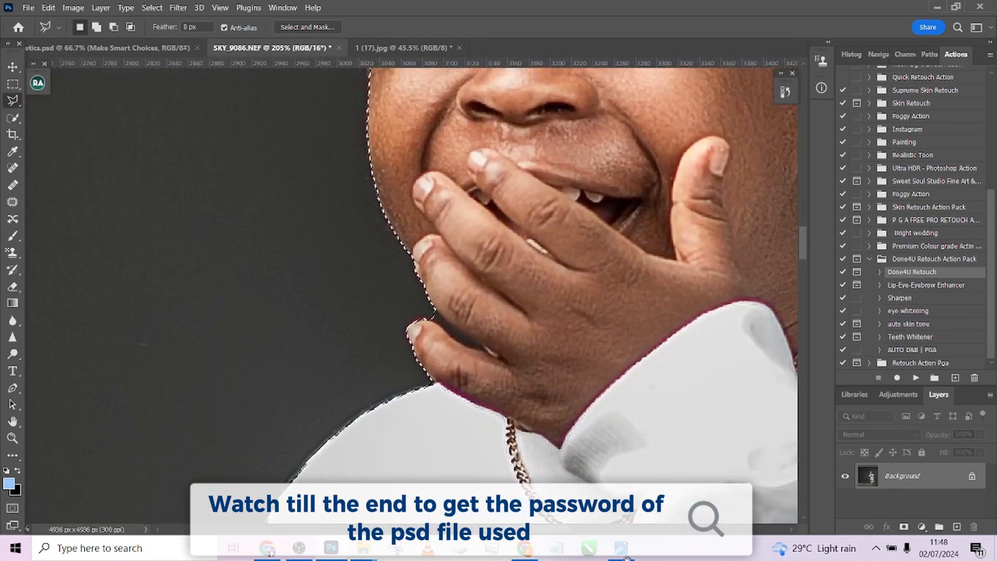
left_click_drag(553, 368, 564, 410)
left_click_drag(567, 167, 597, 460)
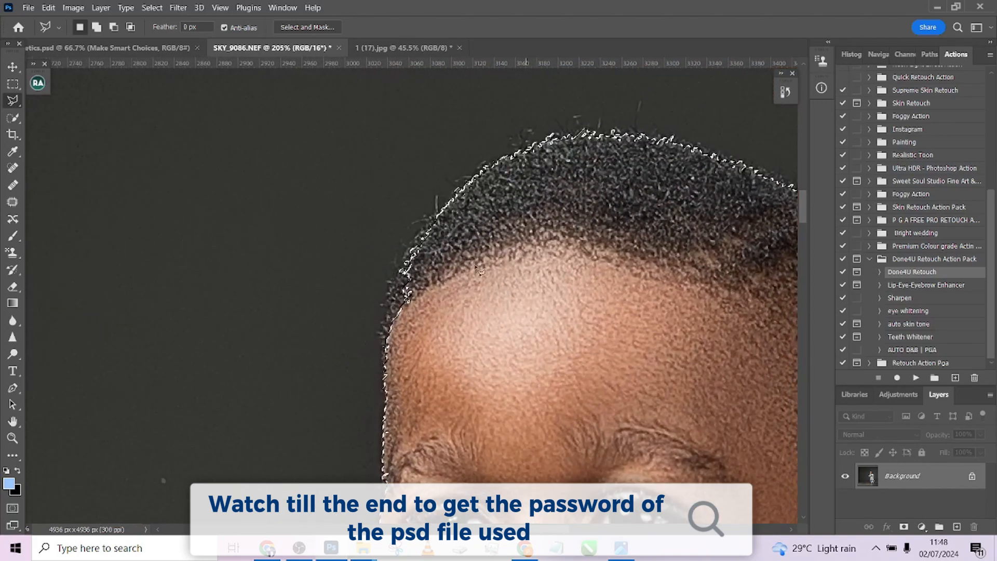
left_click(408, 265, "alt")
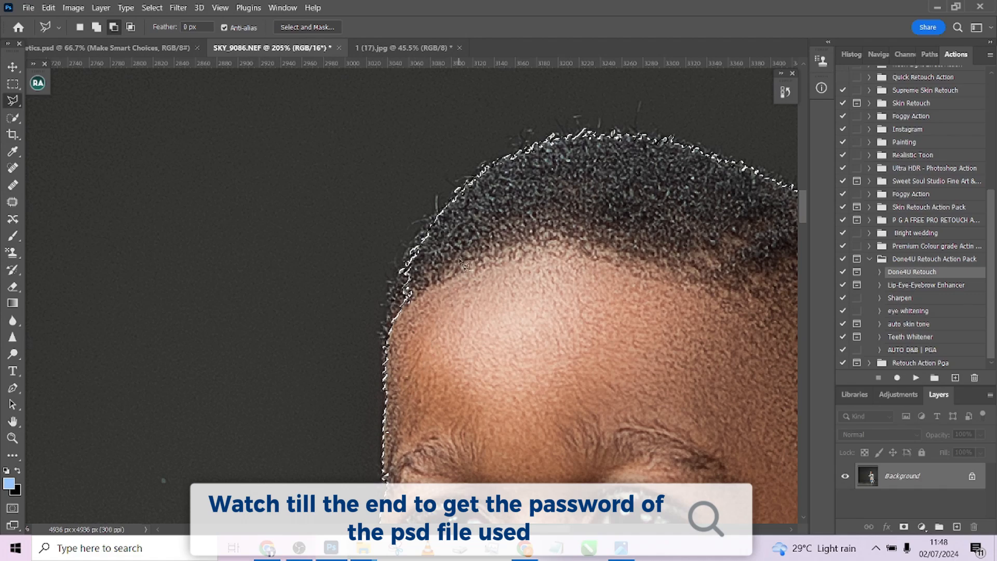
key("Escape")
Clean up the selection edge at the collar behind the neck and around the ankle strap with the Polygonal Lasso
left_click_drag(459, 278, 540, 158)
left_click_drag(596, 444, 577, 263)
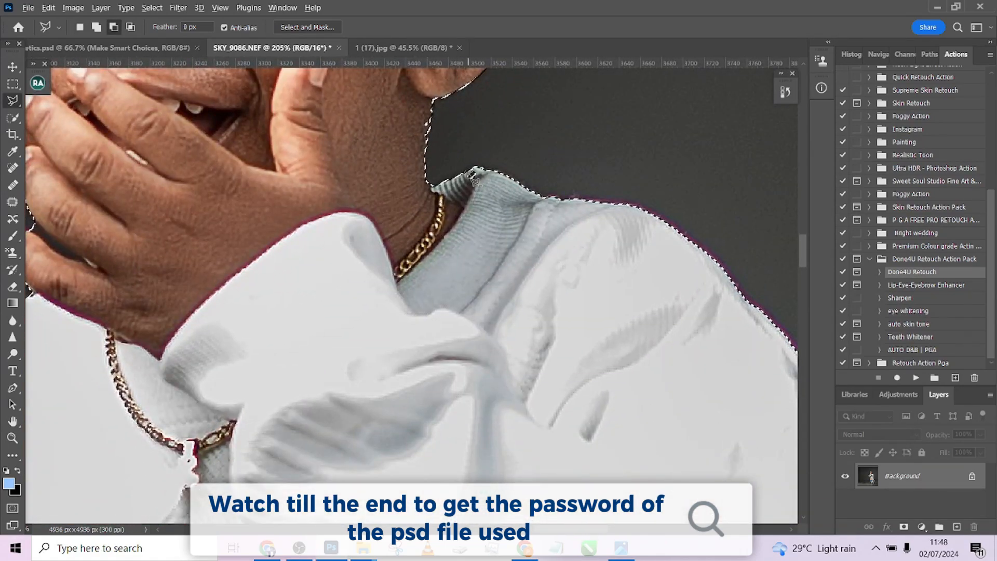
left_click(471, 176)
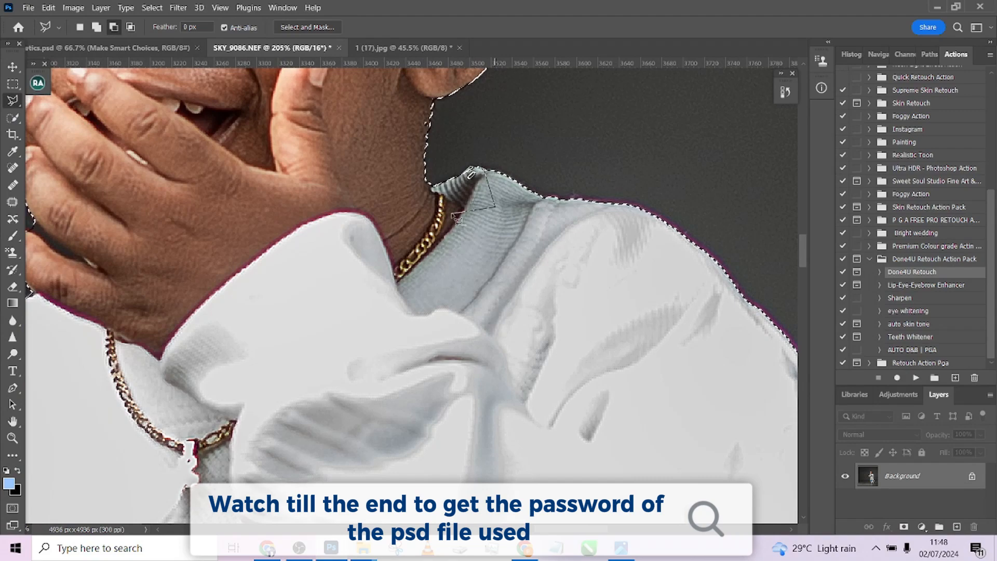
mouse_move(619, 282)
left_mouse_down()
mouse_move(570, 281)
mouse_move(530, 118)
mouse_move(498, 296)
mouse_move(507, 258)
mouse_move(472, 133)
mouse_move(501, 229)
mouse_move(483, 270)
mouse_move(511, 211)
mouse_move(499, 235)
left_mouse_up()
key("alt")
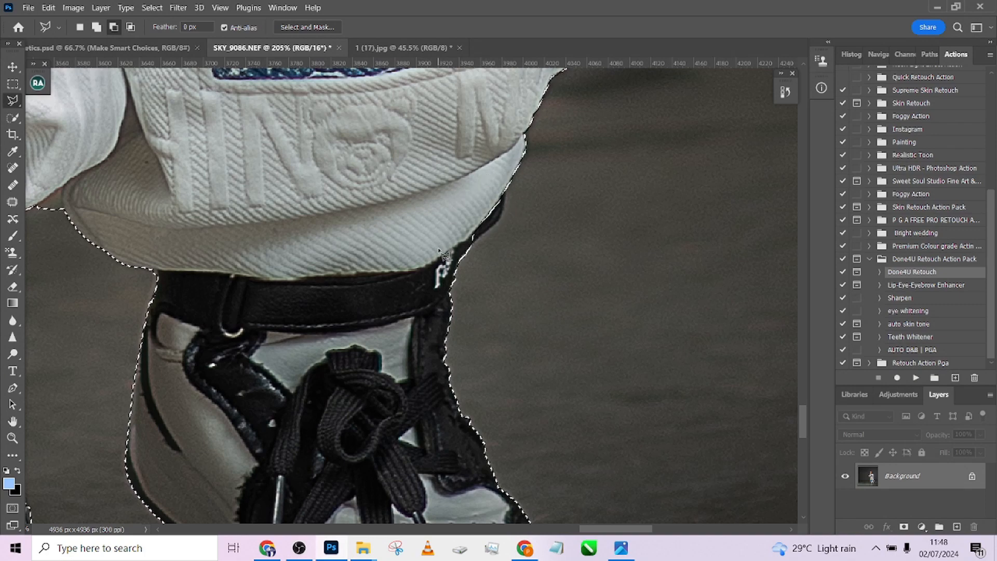
scroll(441, 254, "down", 10)
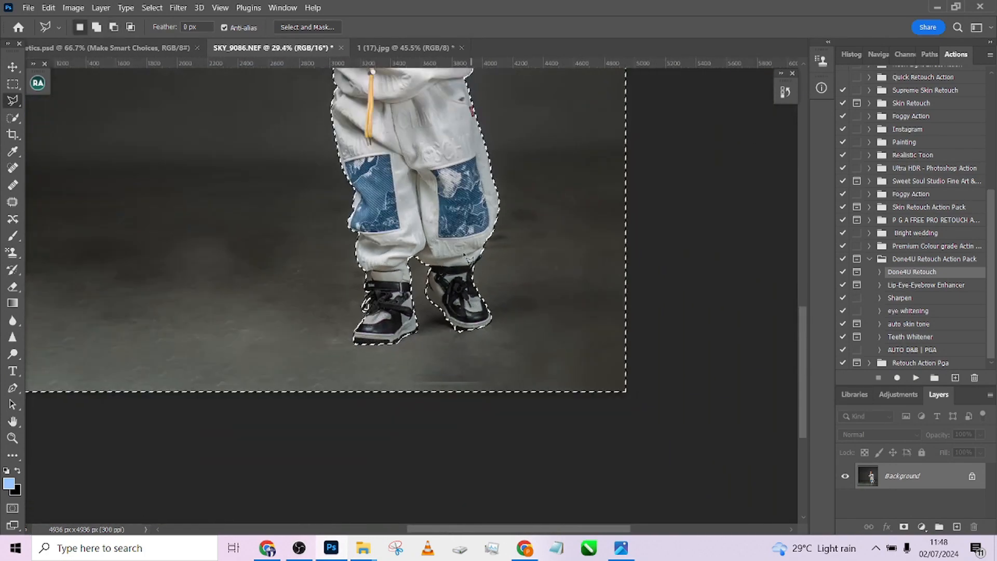
scroll(465, 255, "down", 5)
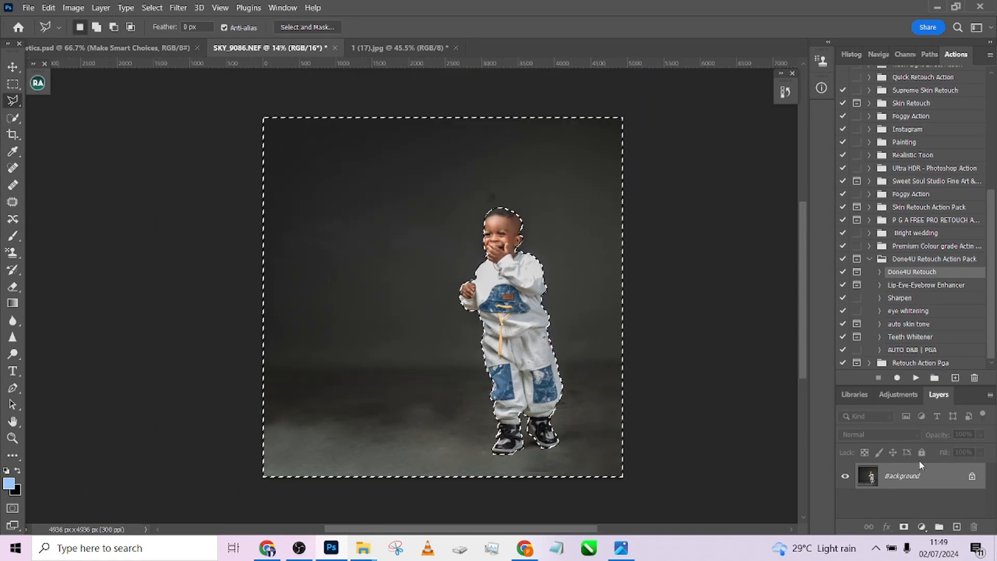
Duplicate the Background layer and separate the backdrop from the boy on the copy with Layer Via Cut
left_click_drag(914, 475, 956, 525)
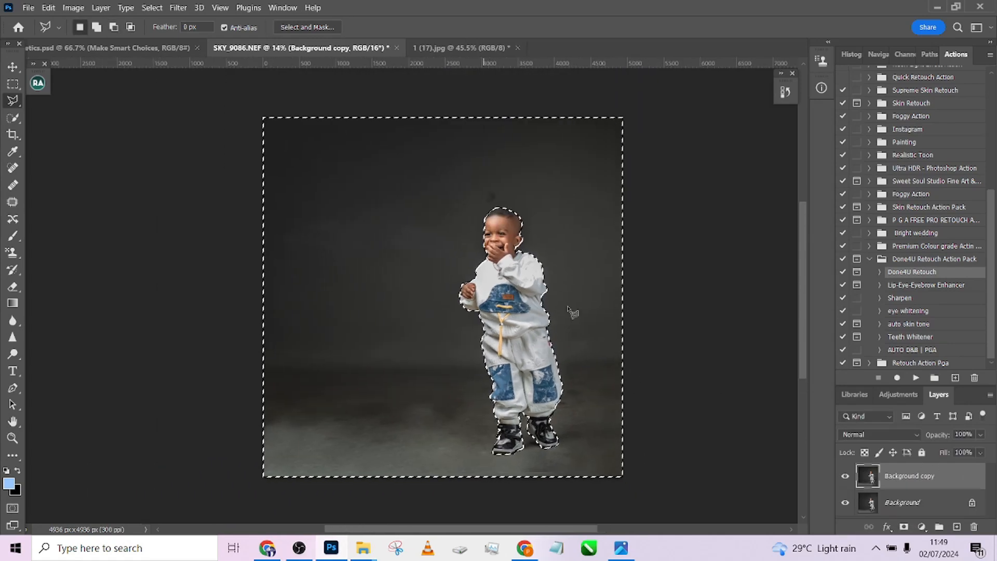
right_click(483, 258)
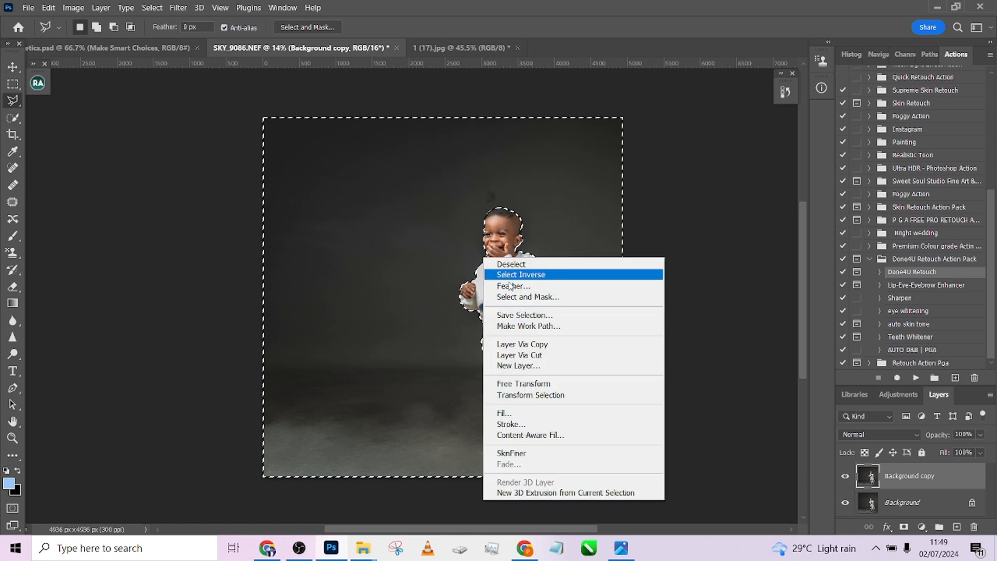
left_click(520, 355)
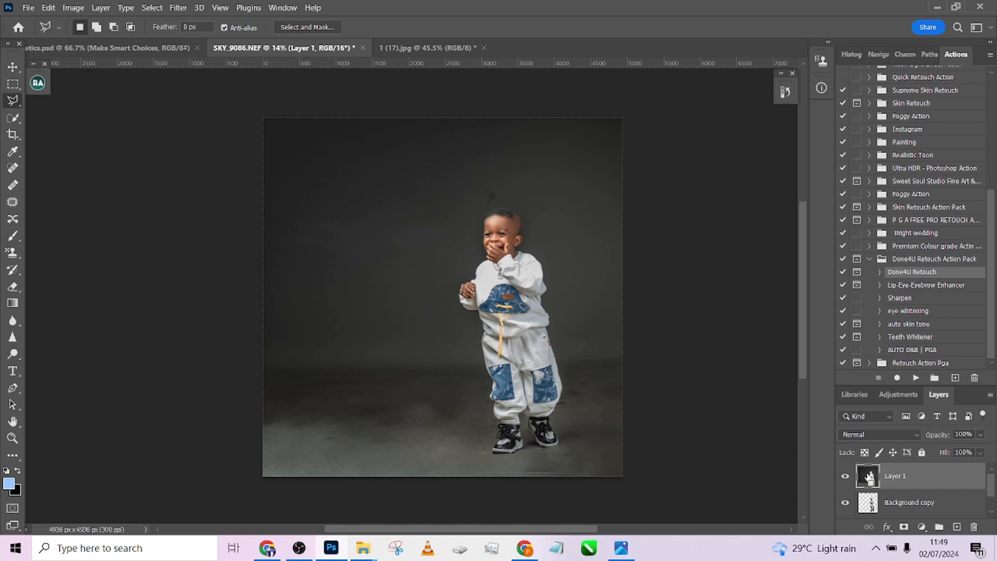
Load the cut backdrop layer as a selection, apply a Gaussian Blur with a radius of 187.7 pixels, and deselect
left_click(869, 476, "ctrl")
left_click(180, 8)
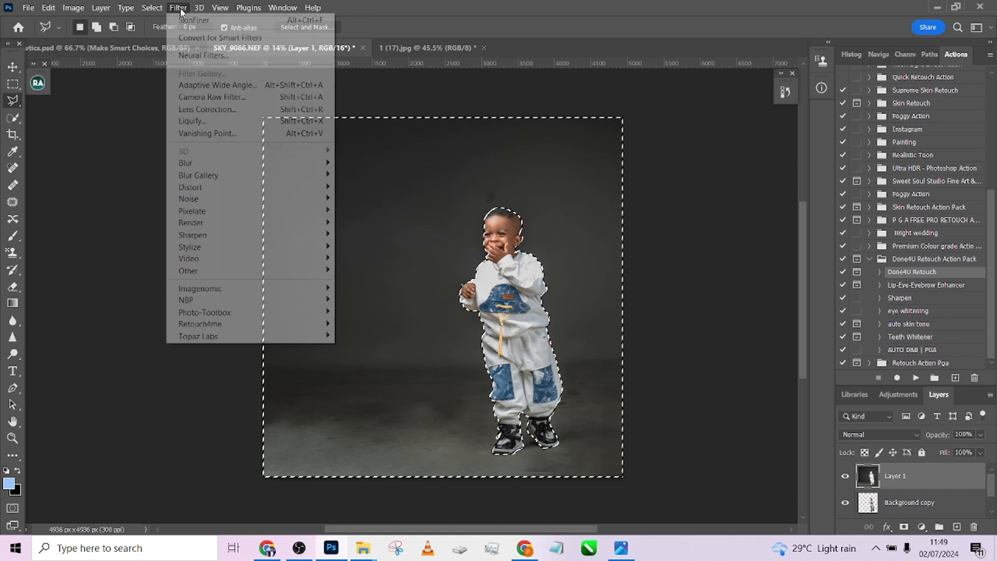
mouse_move(220, 165)
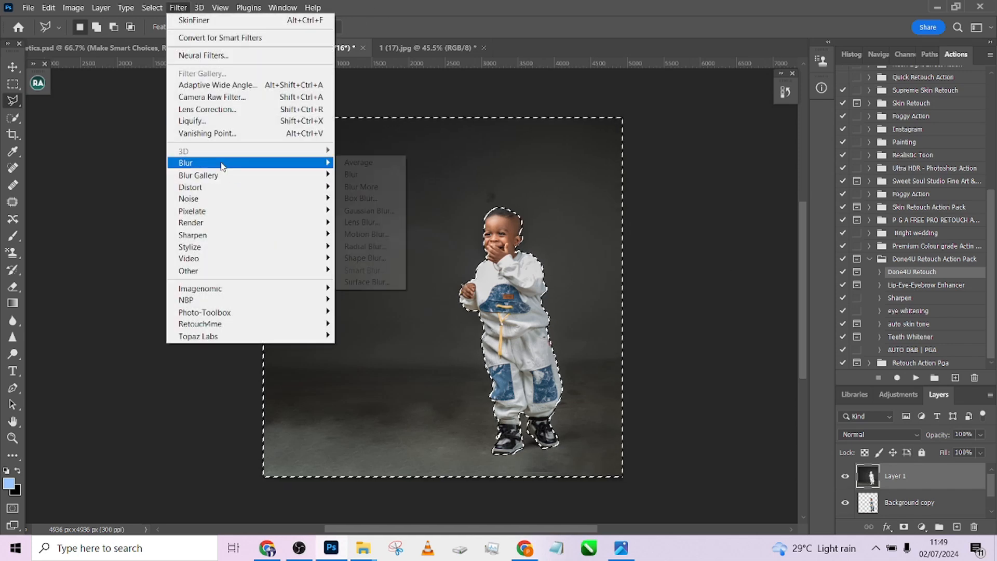
left_click(394, 216)
left_click_drag(702, 358, 760, 359)
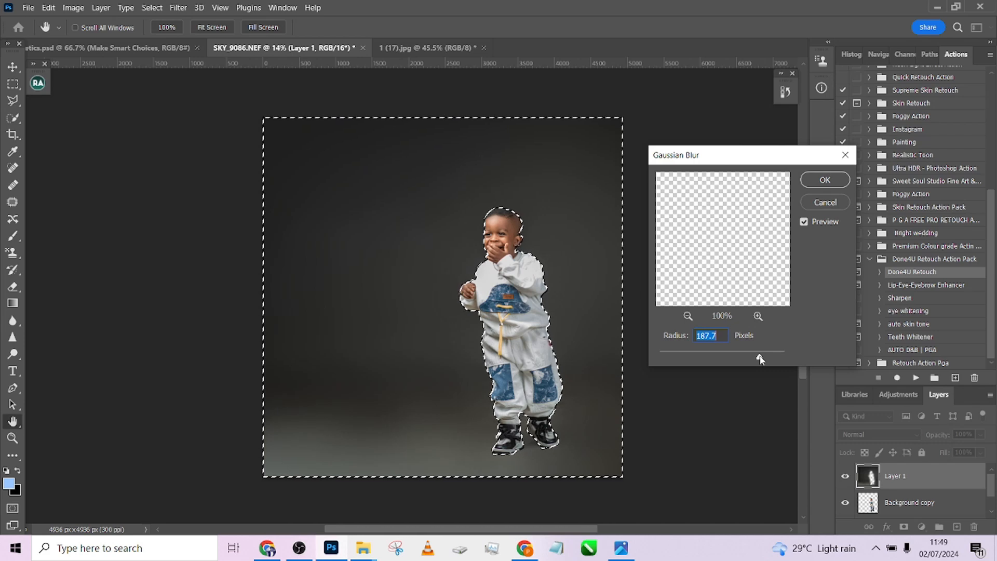
left_click(809, 182)
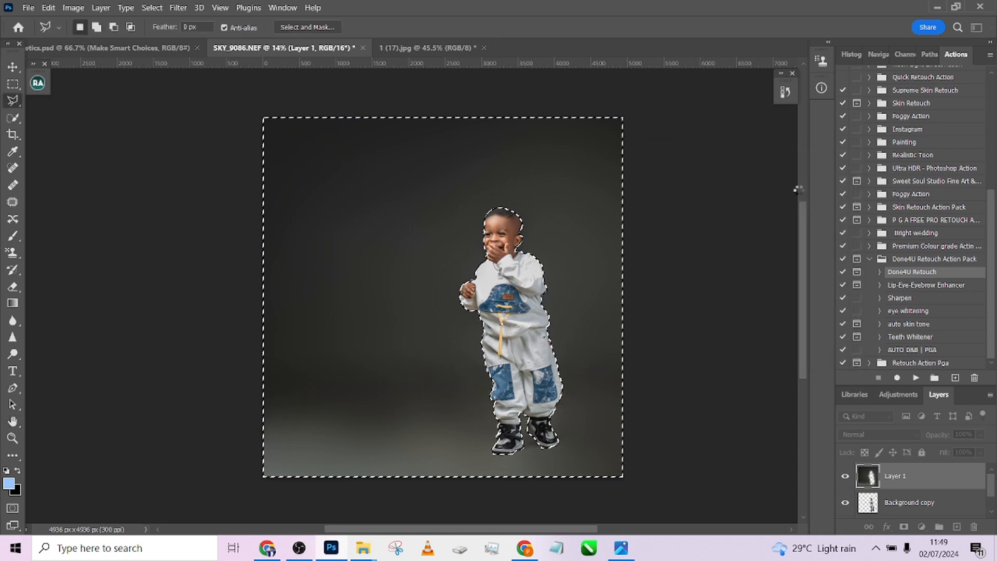
key("ctrl+d")
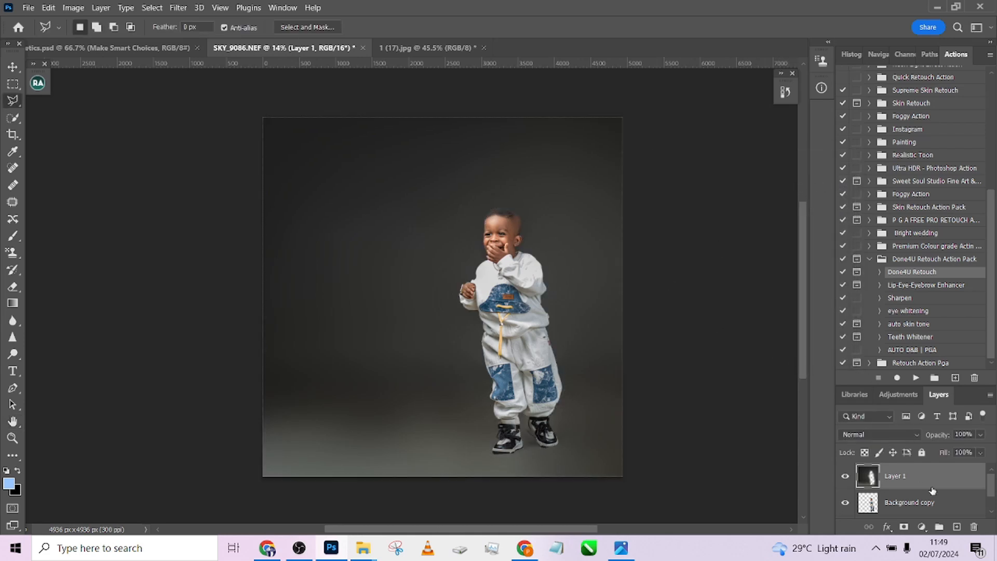
Reselect the backdrop and set its Hue/Saturation to saturation -33 and lightness +9, leaving nothing selected at the end
key("ctrl+shift+d")
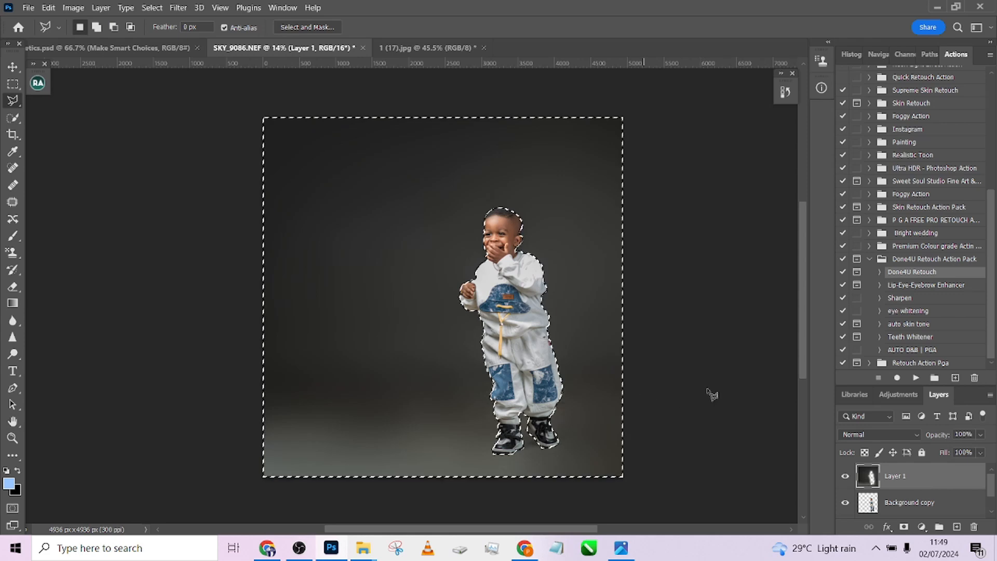
key("ctrl+u")
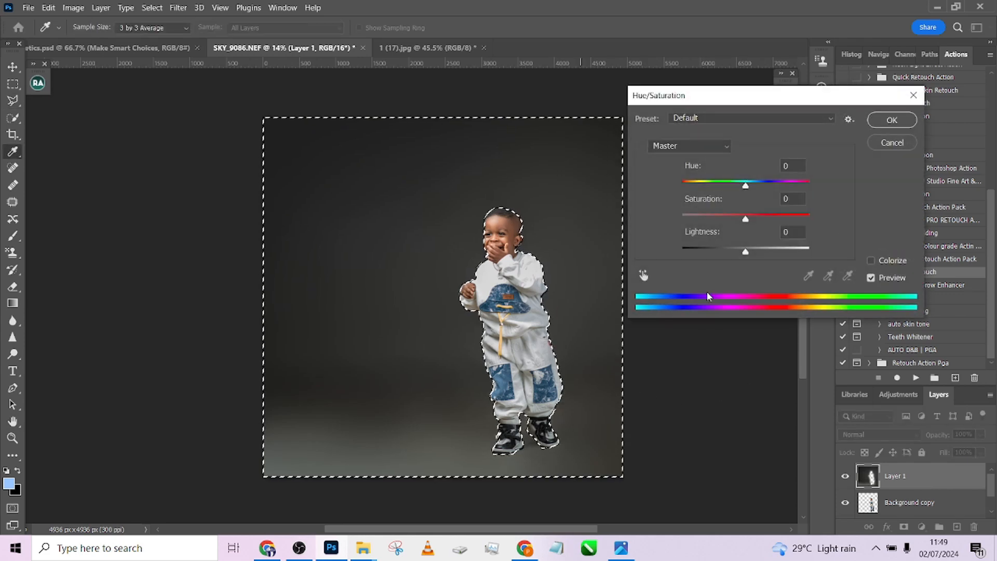
left_click_drag(746, 219, 724, 221)
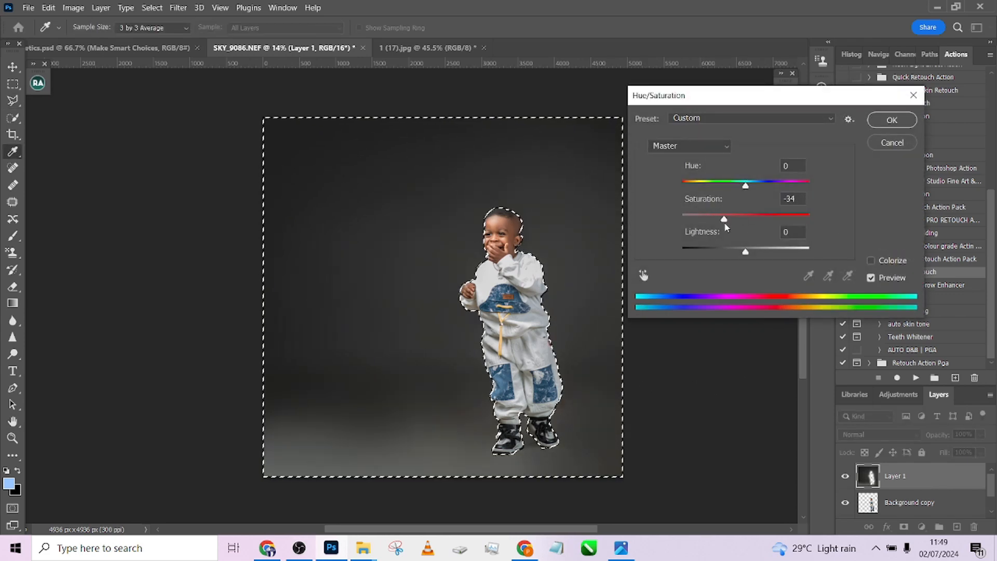
left_click_drag(754, 250, 753, 255)
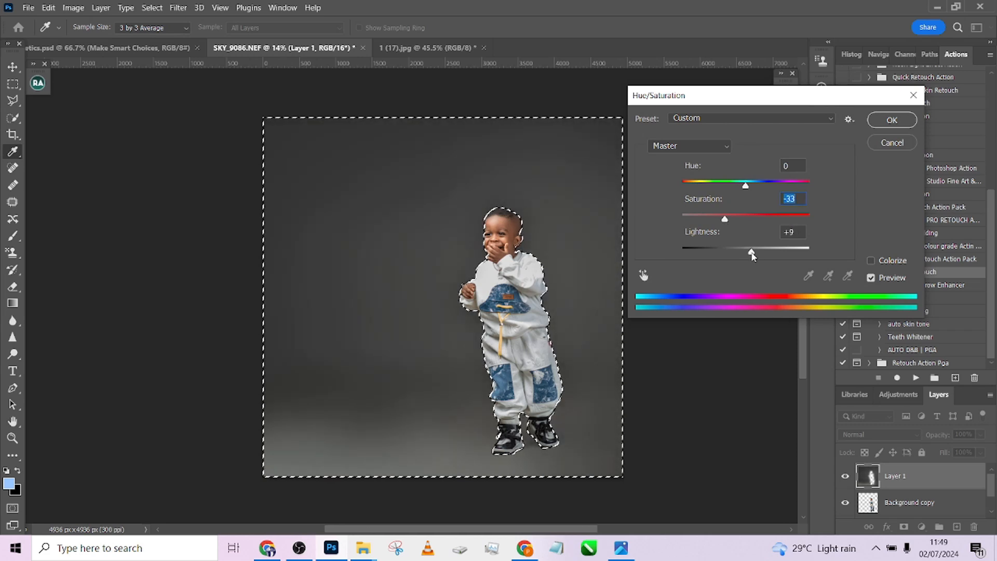
left_click(892, 120)
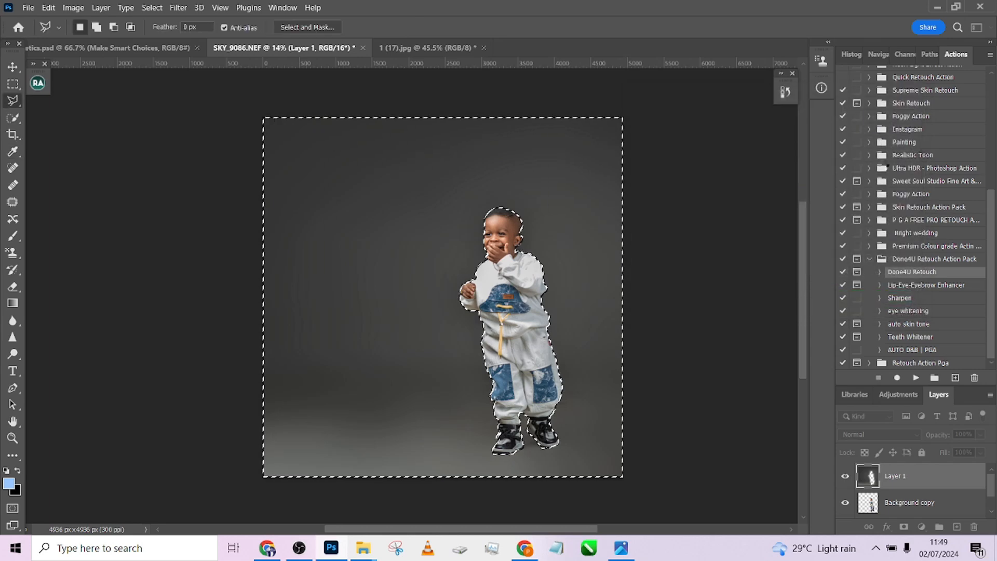
key("ctrl+d")
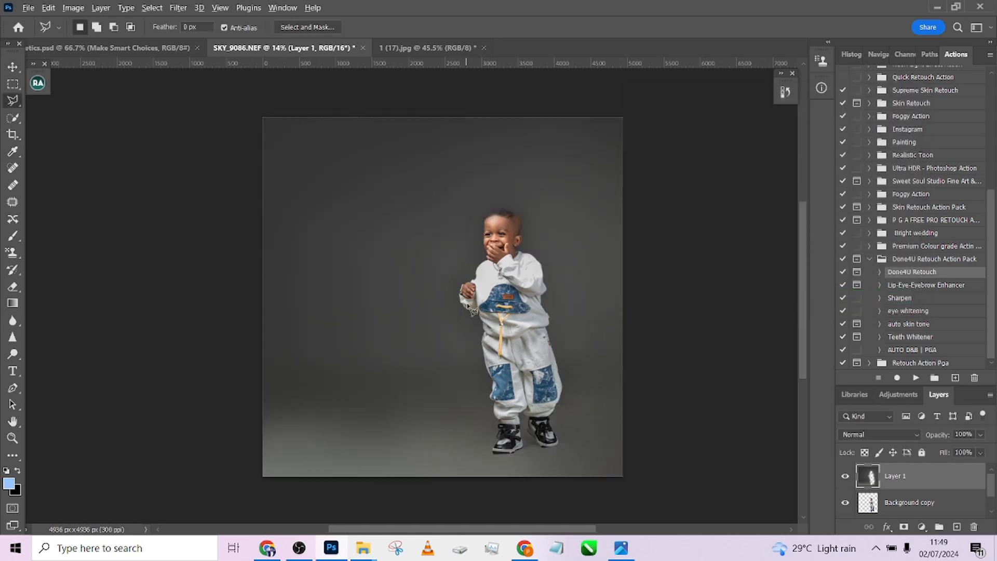
Move the boy's cutout layer above the blurred backdrop layer and make the backdrop the active layer
scroll(472, 311, "up", 2)
scroll(468, 307, "down", 3)
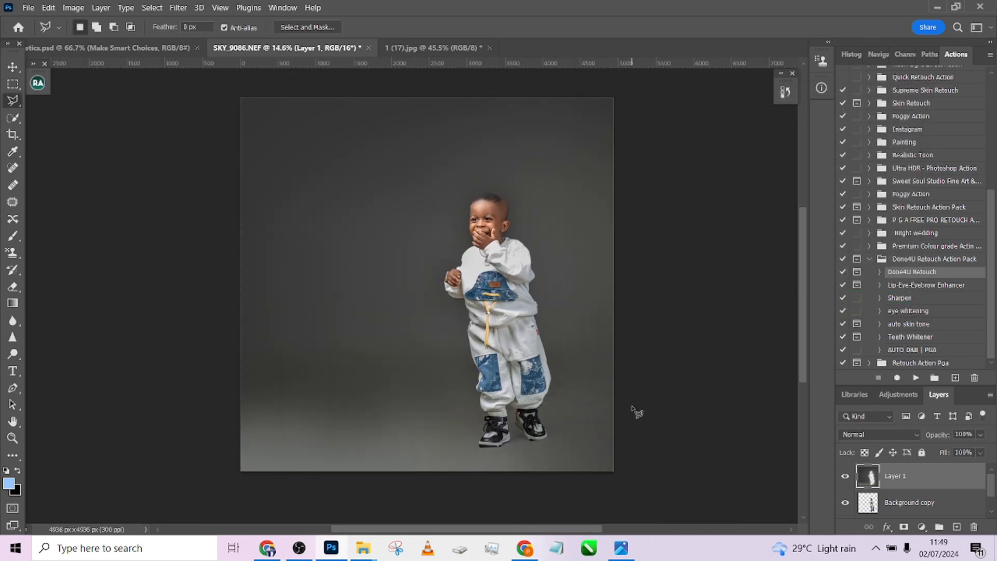
left_click_drag(939, 512, 908, 492)
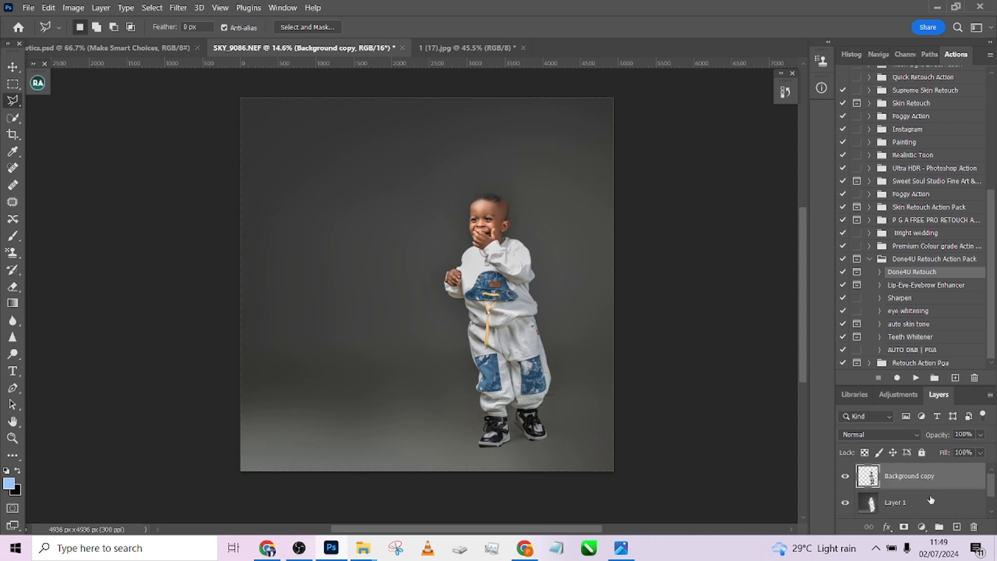
left_click(938, 503)
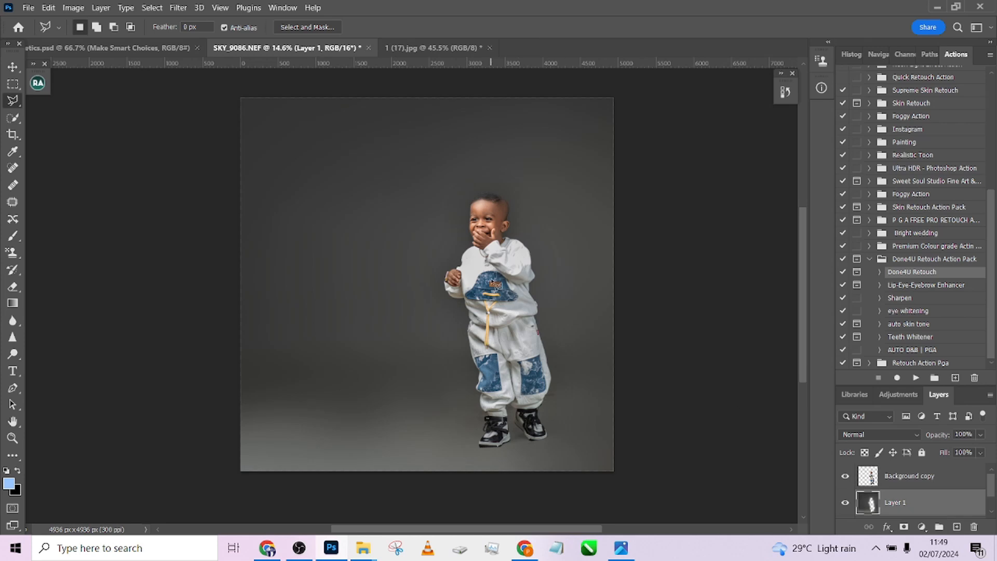
Unlock the blue background in 1 (17).jpg and copy it into SKY_9086.NEF between the boy and the backdrop, accepting the depth difference
left_click(434, 47)
left_click(13, 68)
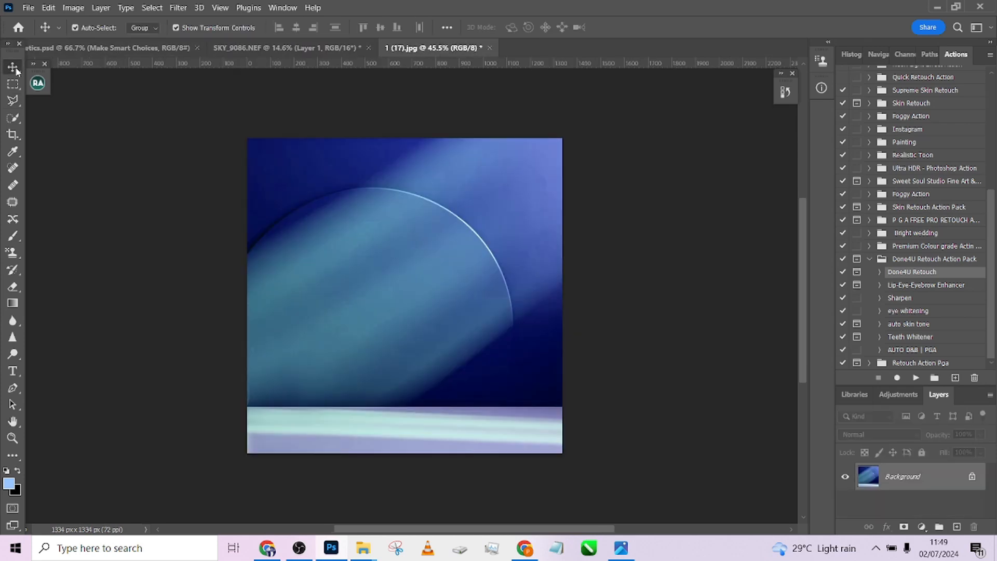
left_click(972, 476)
left_click_drag(914, 477, 458, 322)
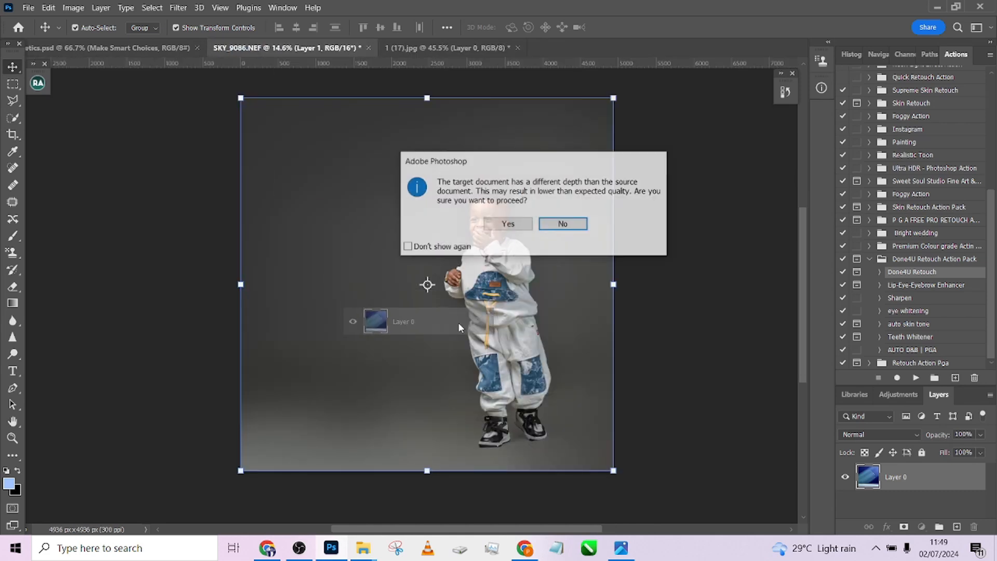
left_click(519, 227)
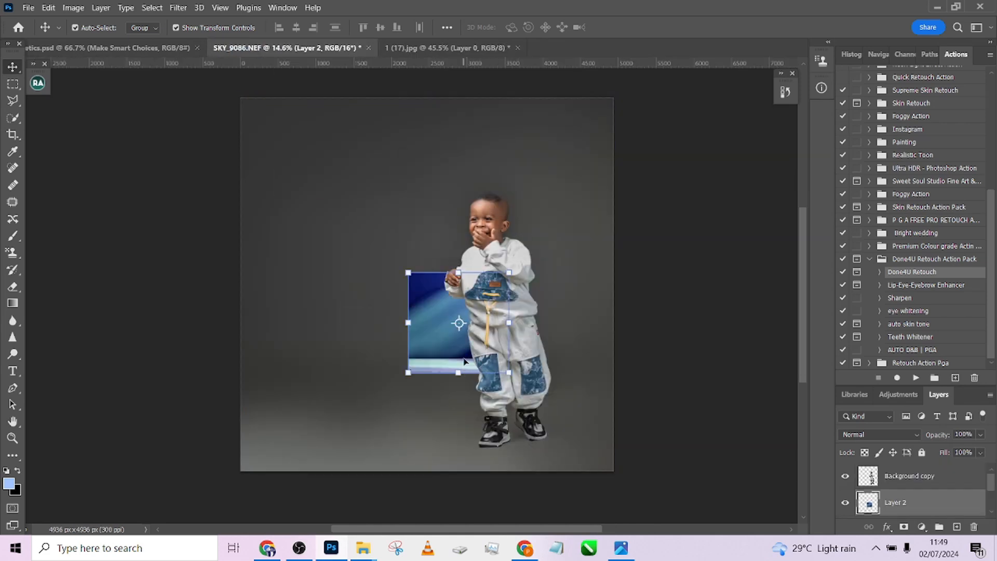
Scale the blue background to about 402.5% and position it to cover the whole canvas with its pale floor under the boy's shoes
left_click_drag(465, 362, 625, 441)
left_click_drag(554, 351, 559, 387)
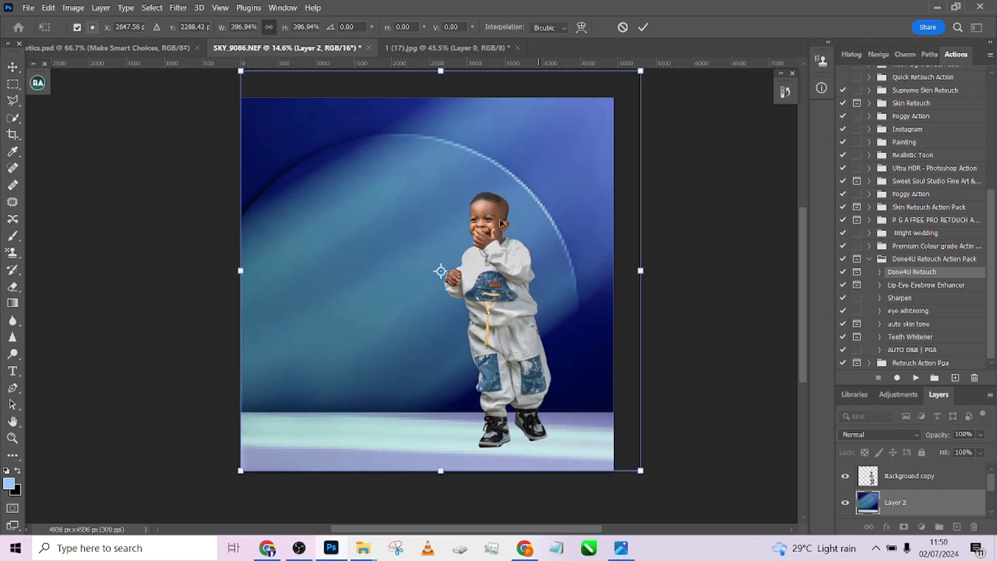
scroll(496, 236, "down", 1)
left_click_drag(540, 310, 545, 266)
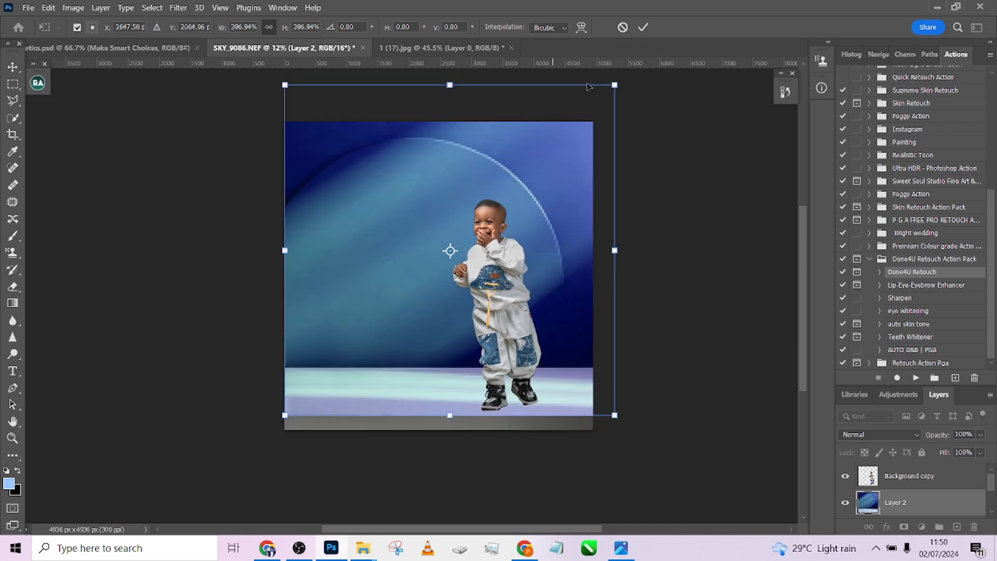
left_click_drag(615, 83, 595, 105)
left_click_drag(563, 186, 570, 201)
left_click_drag(287, 117, 285, 115)
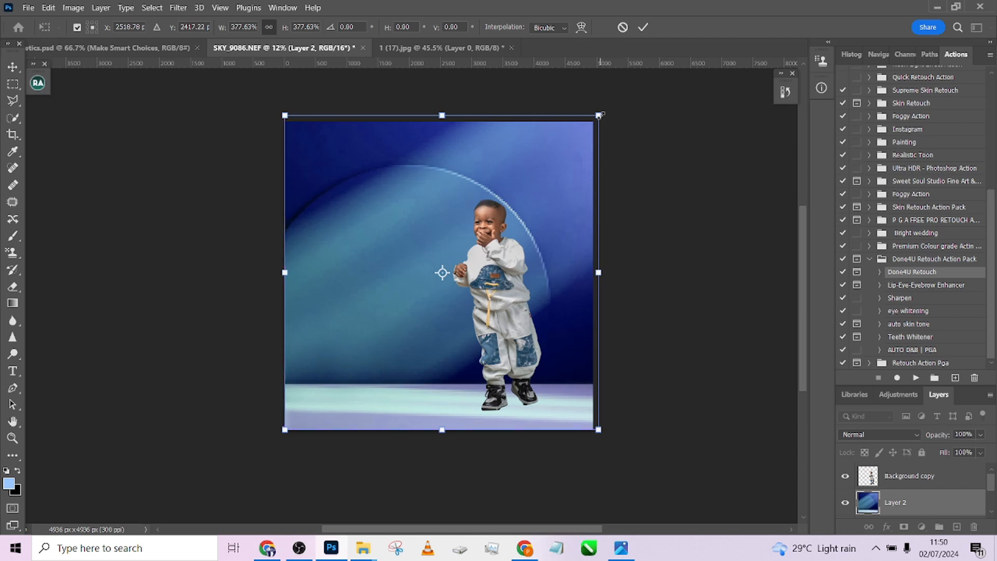
left_click_drag(599, 115, 613, 103)
left_click_drag(618, 97, 619, 94)
left_click(643, 28)
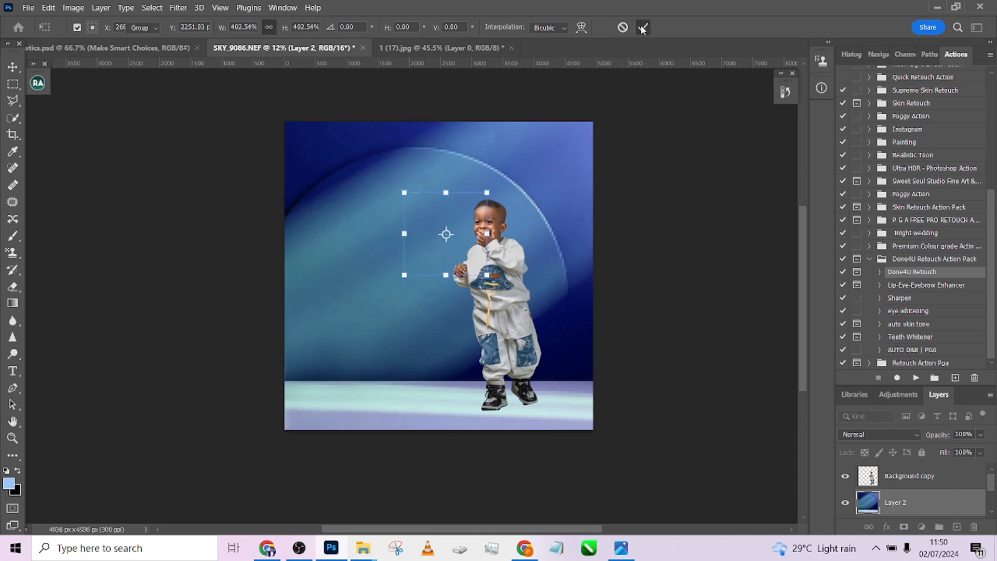
Set the blue background layer's blend mode to Overlay and compare the composite with the blurred backdrop layer hidden and shown
left_click(868, 436)
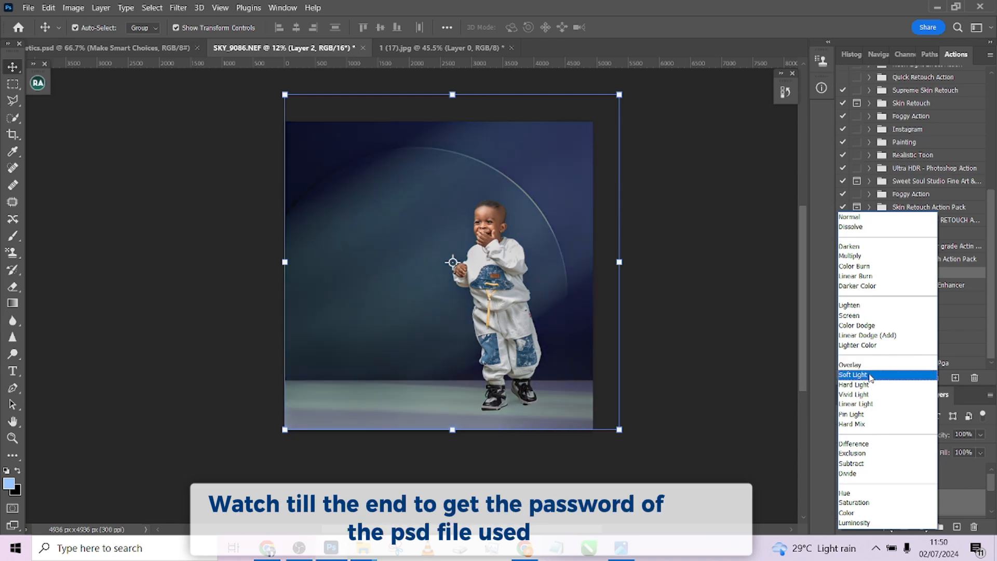
left_click(869, 367)
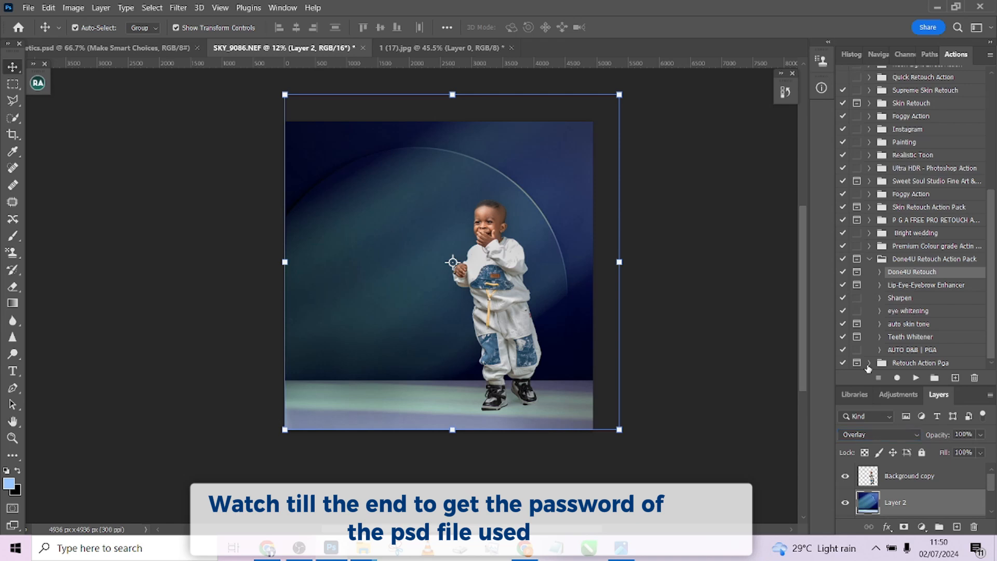
scroll(989, 484, "down", 2)
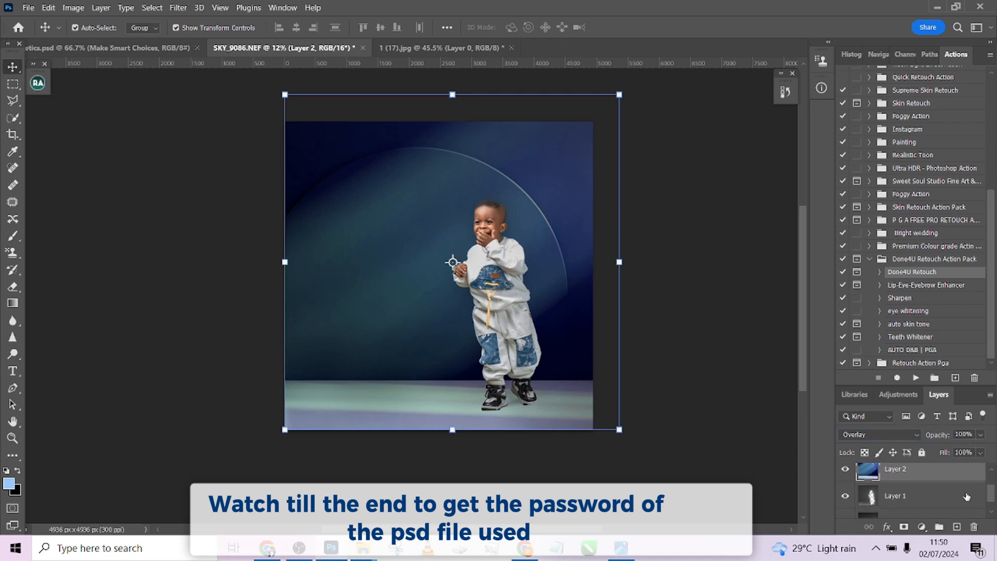
left_click(888, 500)
left_click(845, 497)
left_click(846, 497)
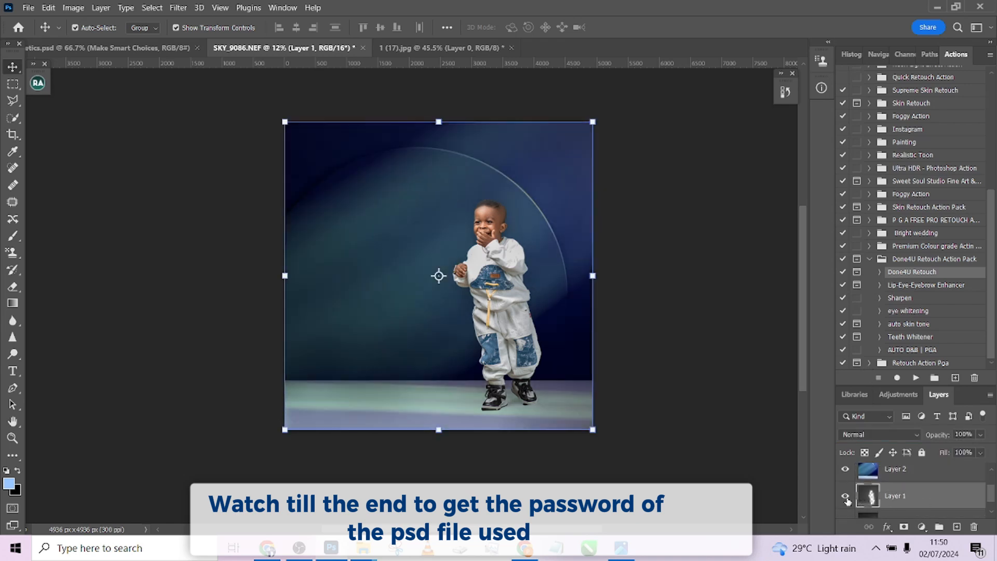
left_click(845, 497)
left_click(845, 497)
left_click(845, 497)
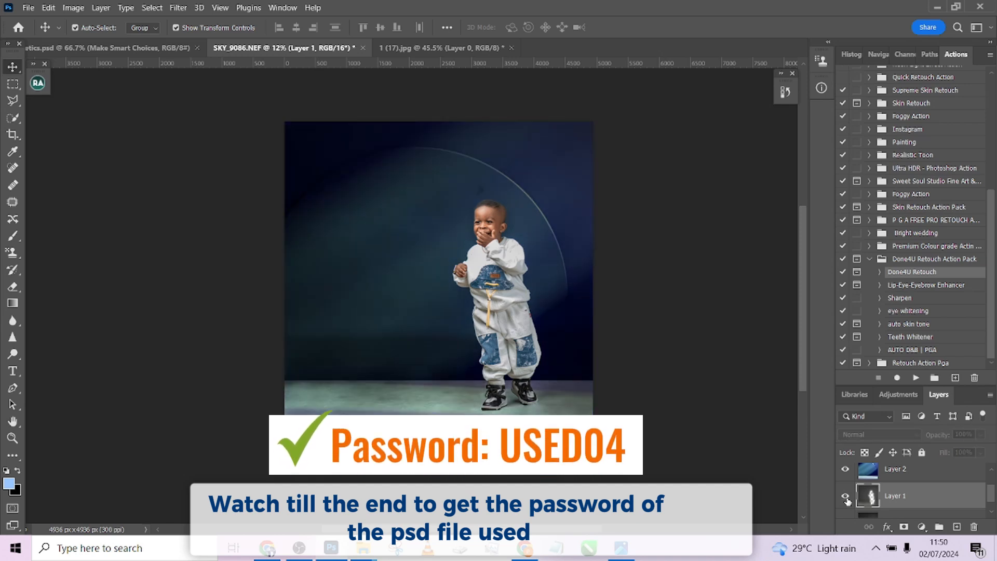
left_click(845, 497)
Add a layer mask to the blurred backdrop layer and ready the Brush tool with black as the foreground colour
left_click(904, 526)
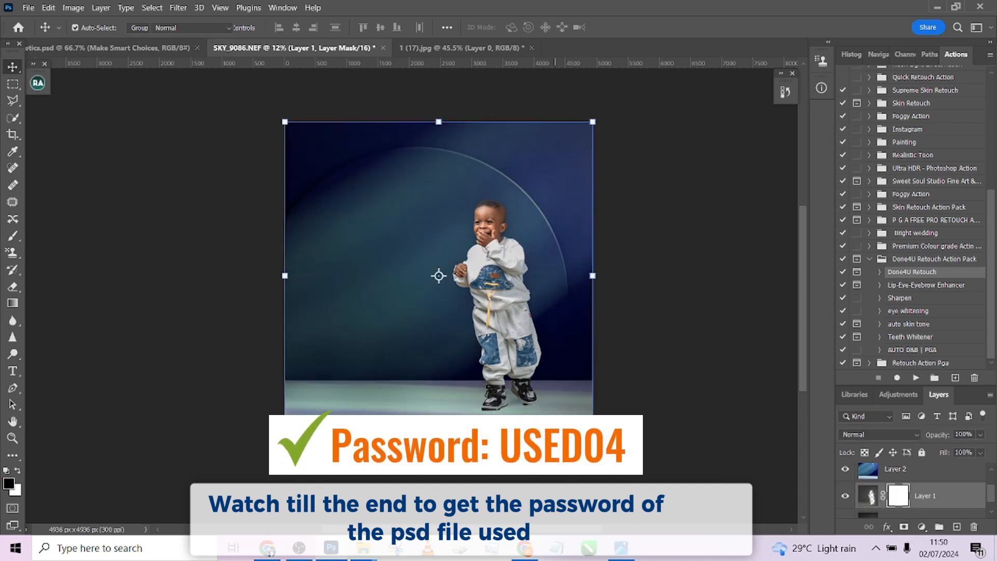
key("b")
key("d")
key("x")
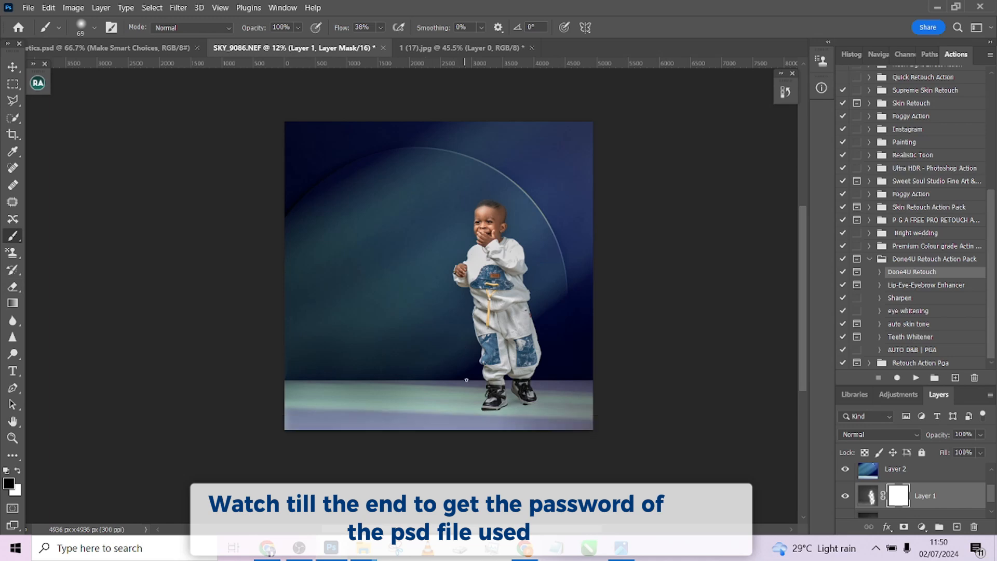
Paint black on the backdrop's mask around the boy's shoes with a 272 px brush at 17% flow, then compare with the layer hidden
scroll(556, 395, "up", 5)
scroll(457, 76, "up", 2)
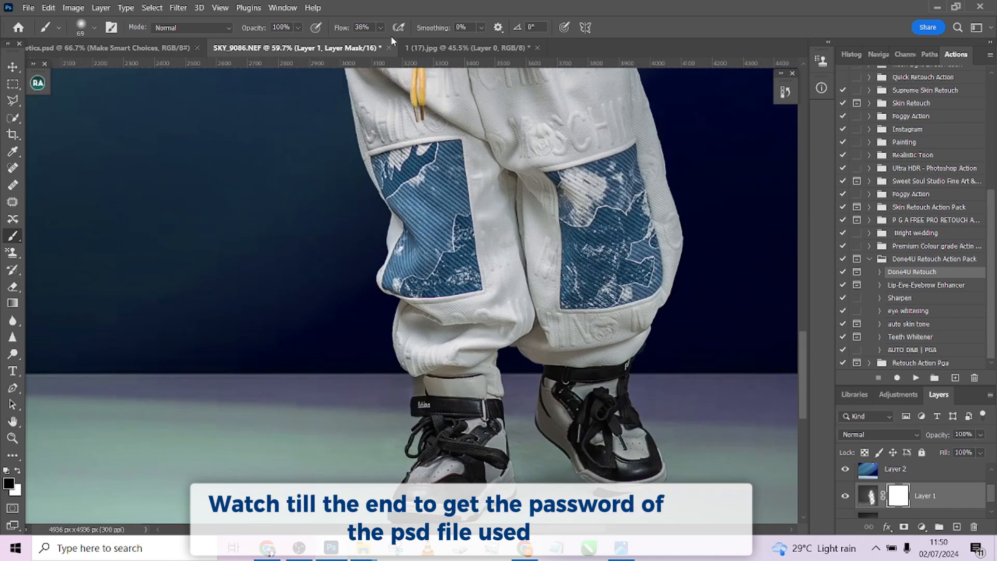
left_click(381, 27)
left_click_drag(472, 268, 443, 89)
left_click_drag(597, 307, 652, 309)
mouse_move(545, 287)
left_mouse_down()
mouse_move(431, 309)
mouse_move(434, 291)
left_mouse_up()
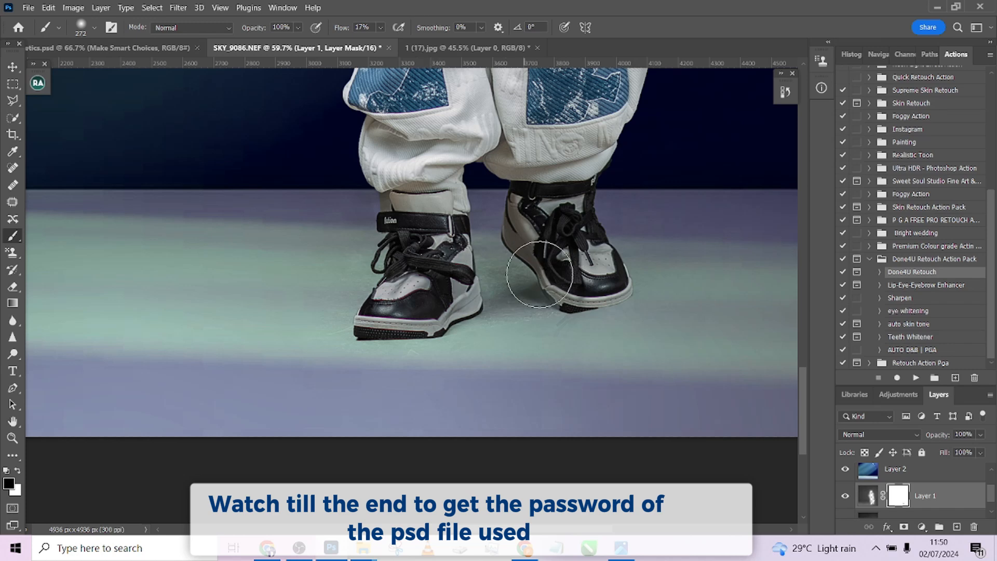
scroll(439, 365, "down", 3)
scroll(464, 364, "down", 1)
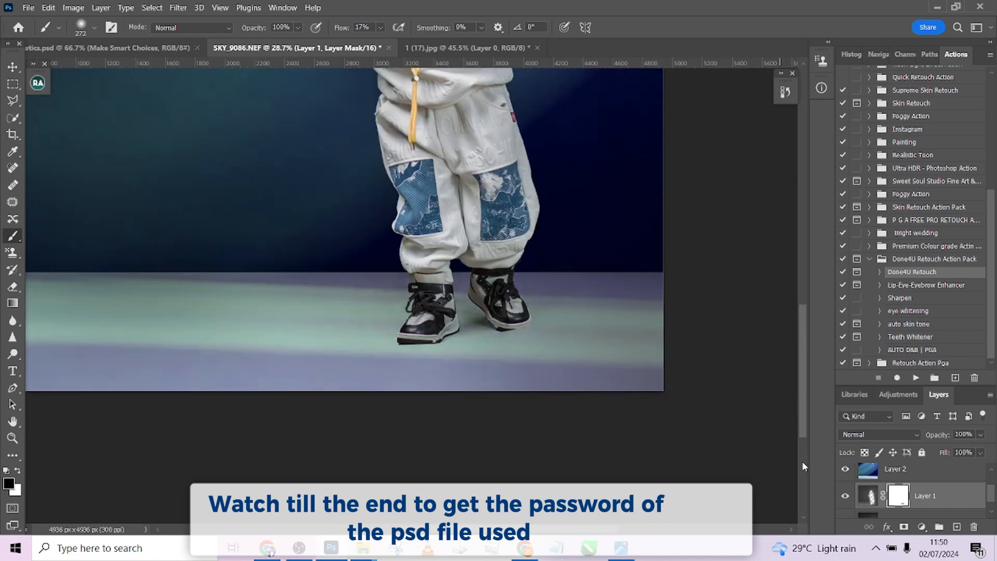
left_click(845, 498)
left_click(845, 499)
Lightly paint black on the backdrop's mask over the floor beside the boy with a 1226 px brush at 2% flow
left_click(381, 28)
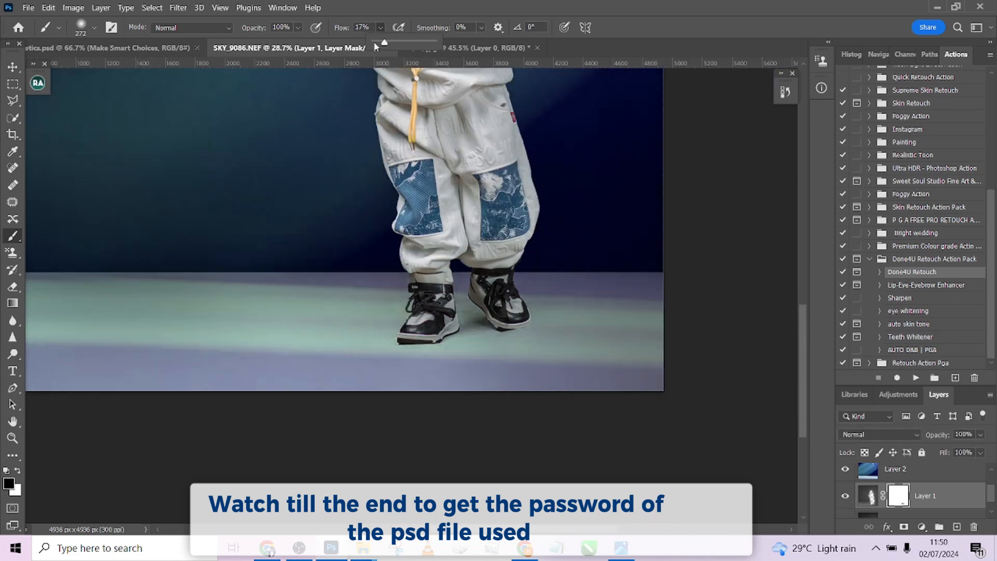
scroll(405, 309, "down", 3)
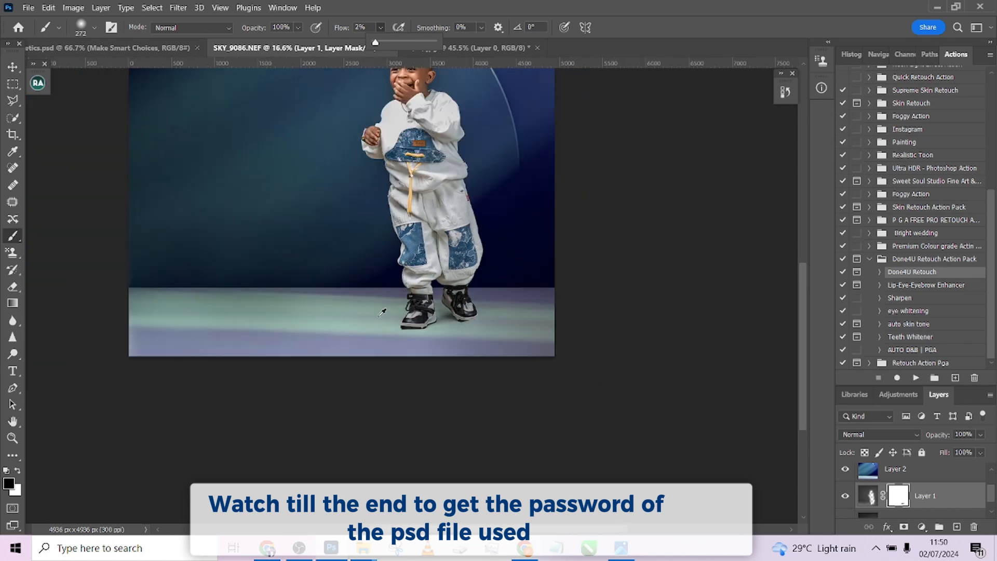
key("bracketright")
key("bracketright")
key("bracketright")
key("bracketright")
key("bracketright")
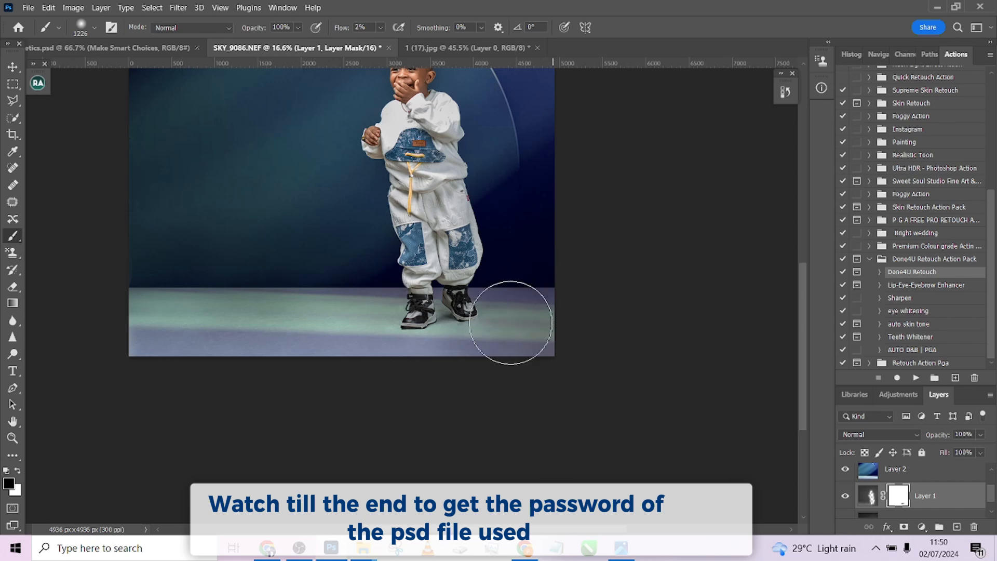
scroll(322, 335, "up", 5)
scroll(387, 347, "left", 3)
scroll(389, 345, "up", 1)
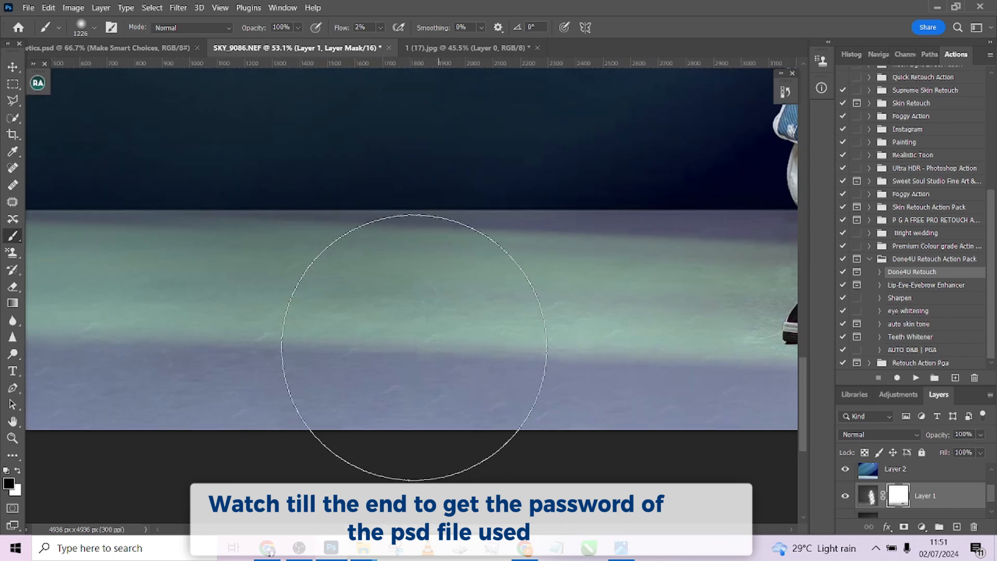
Blend the rest of the floor across the canvas width on the backdrop's mask with a 952 px black brush
key("bracketleft")
left_click_drag(426, 343, 458, 341)
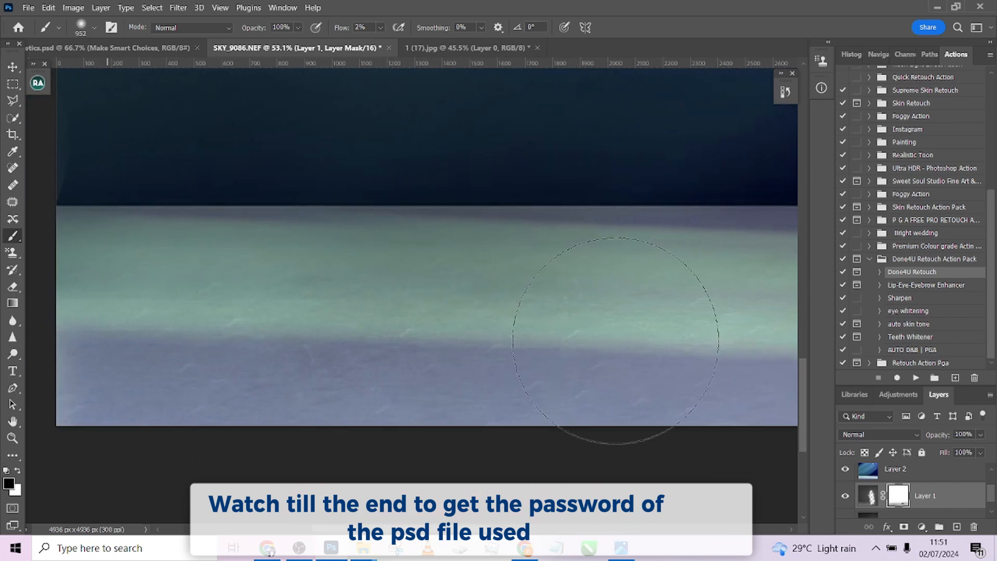
scroll(447, 375, "right", 5)
scroll(447, 375, "right", 4)
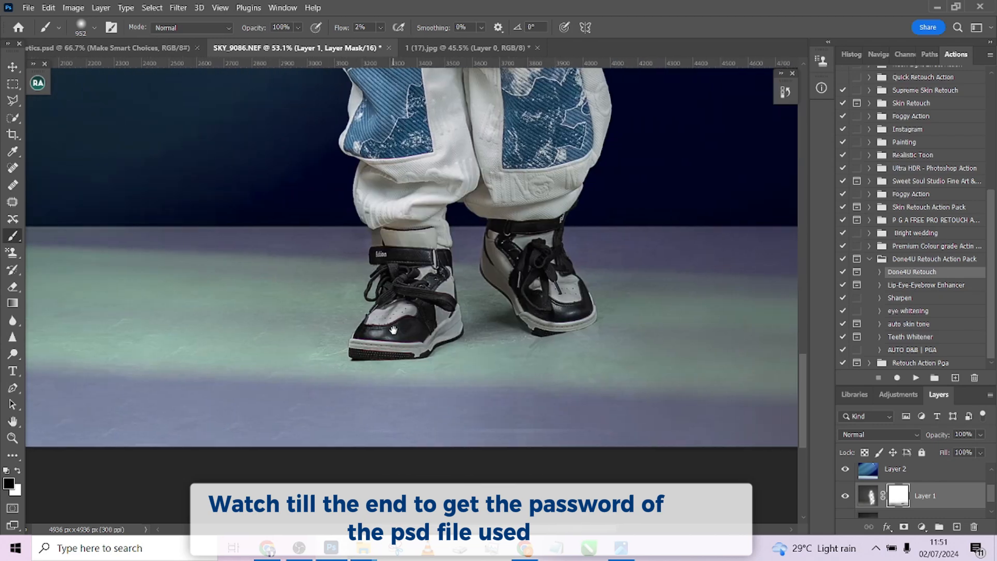
scroll(495, 353, "right", 1)
scroll(447, 366, "down", 2)
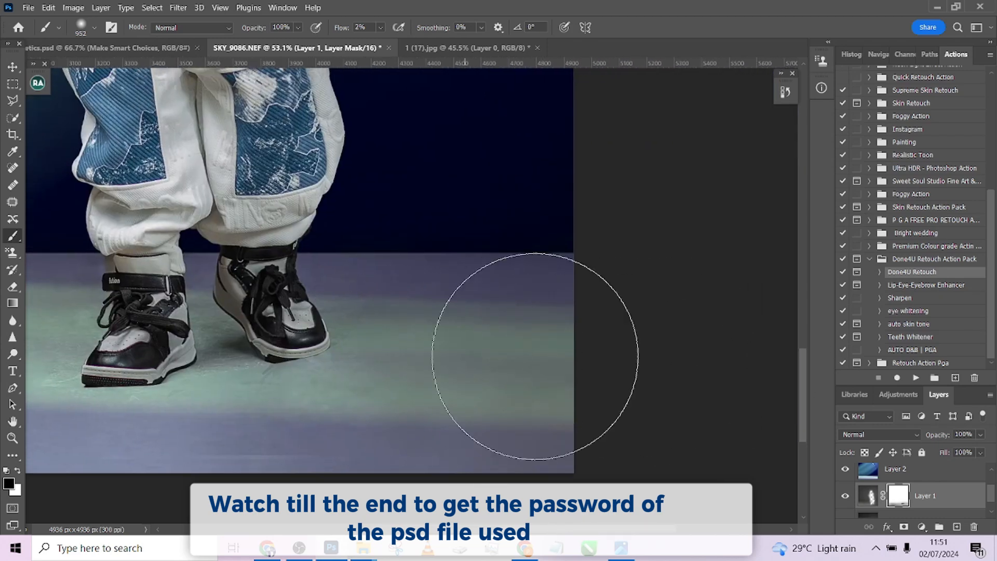
scroll(634, 360, "down", 3)
scroll(635, 361, "down", 2)
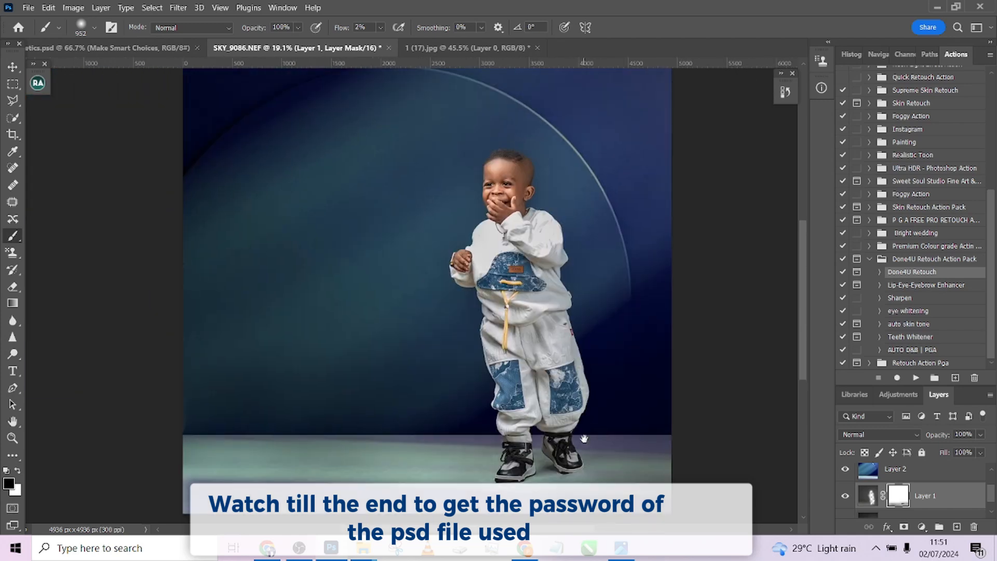
scroll(563, 385, "down", 1)
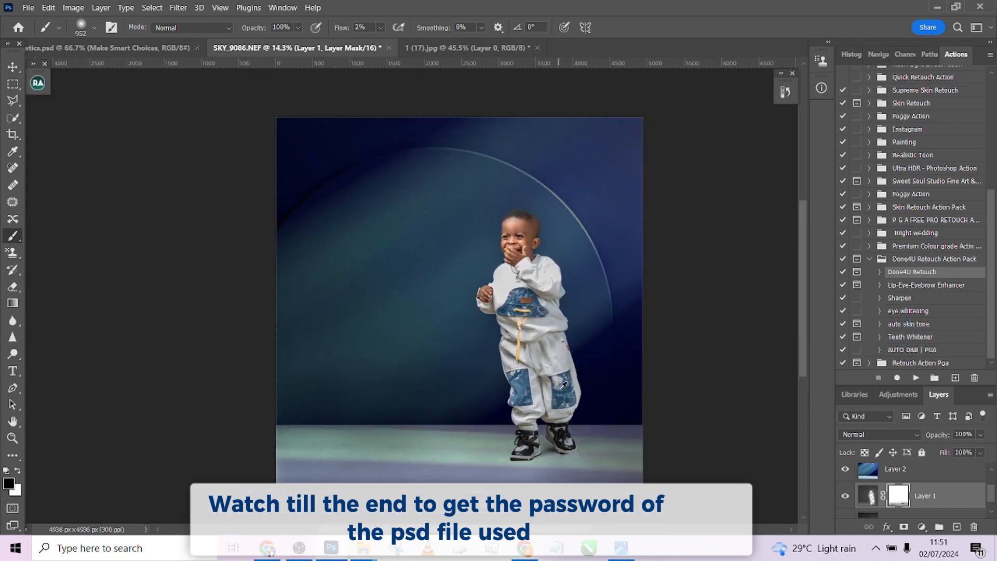
left_click(952, 472)
key("ctrl+m")
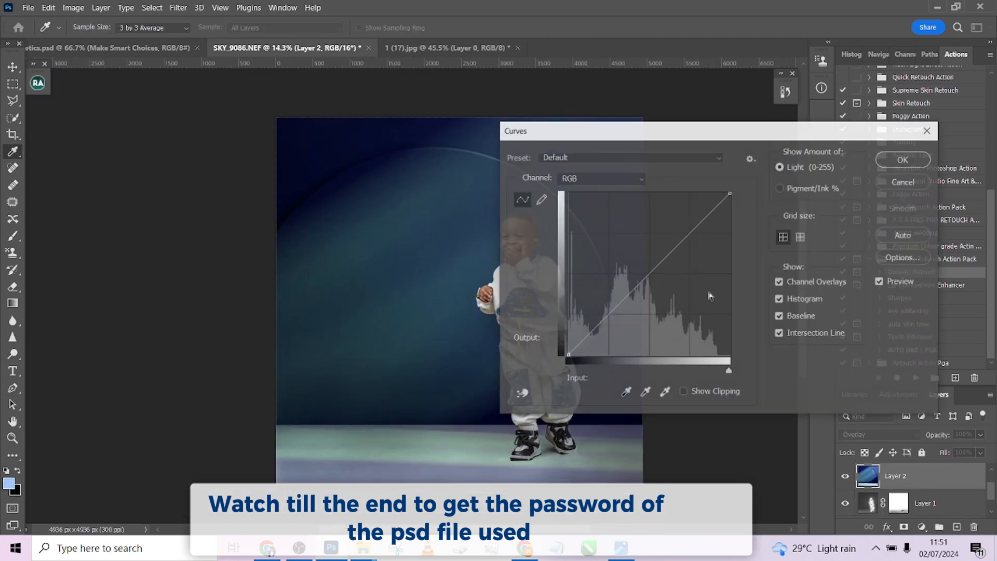
left_click_drag(582, 136, 700, 136)
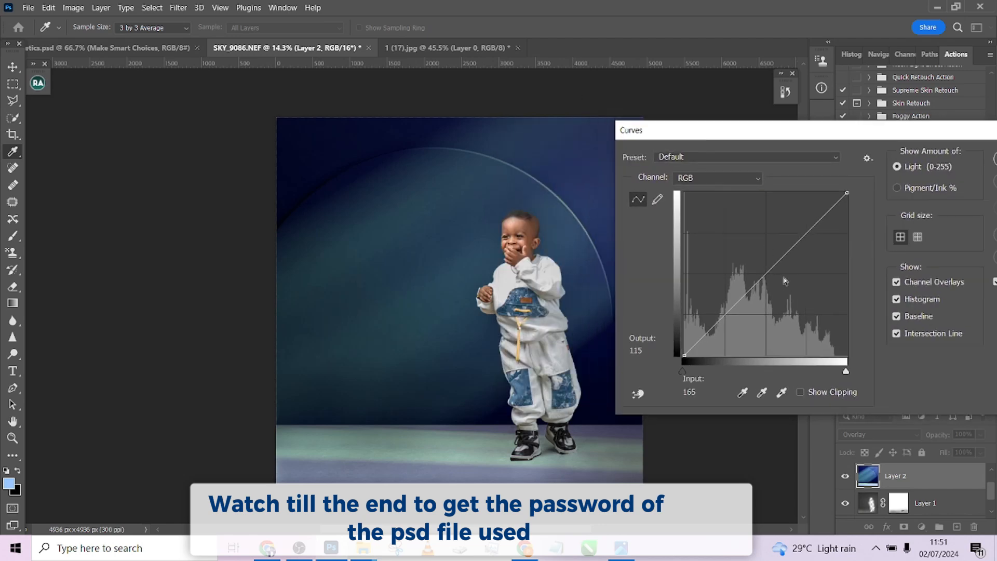
left_click_drag(771, 269, 764, 259)
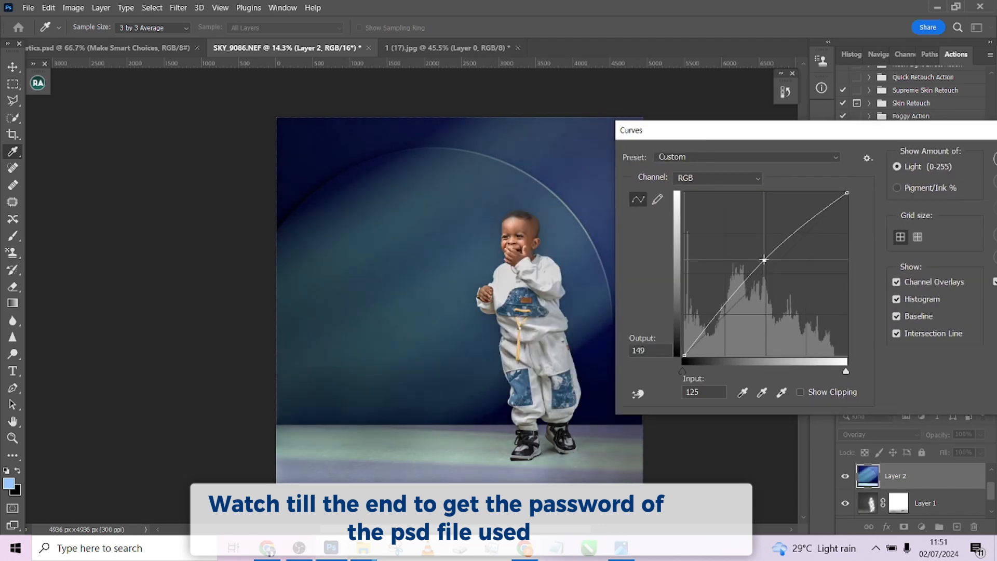
left_click_drag(831, 143, 723, 143)
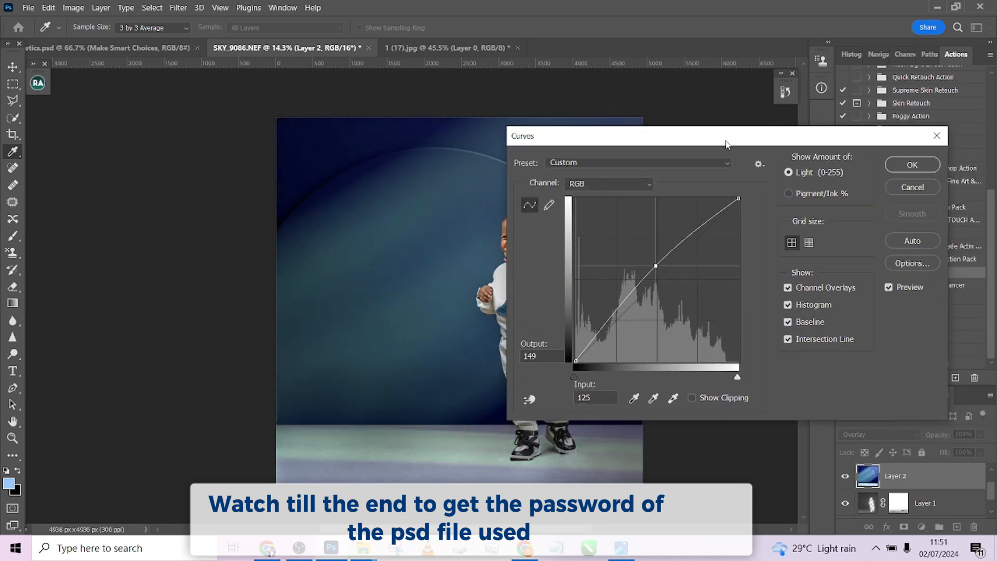
left_click(930, 189)
Select the wall area above the floor and darken it with a Curves adjustment layer, mapping input 155 to output 109
left_click(12, 84)
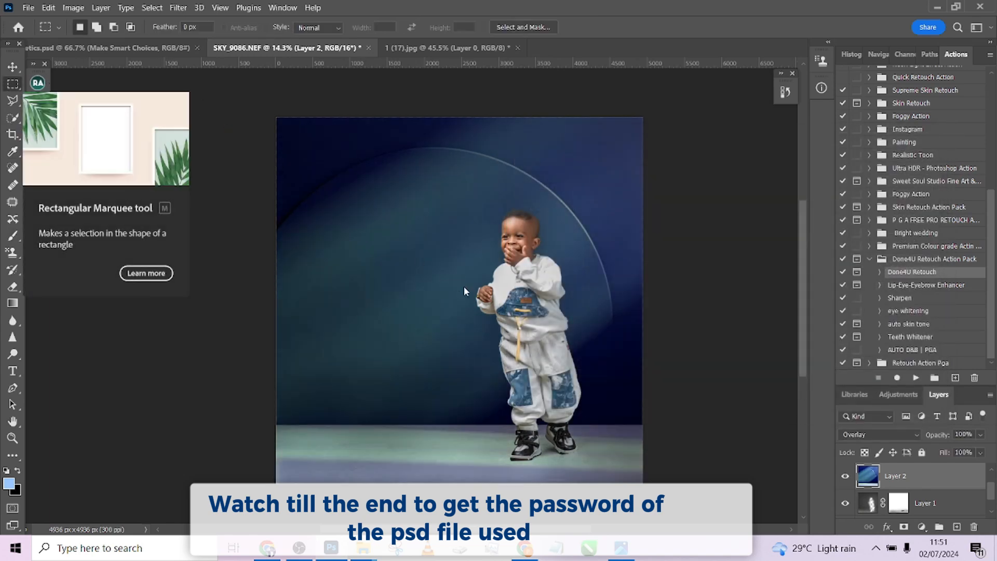
left_click_drag(269, 108, 672, 432)
left_click(922, 526)
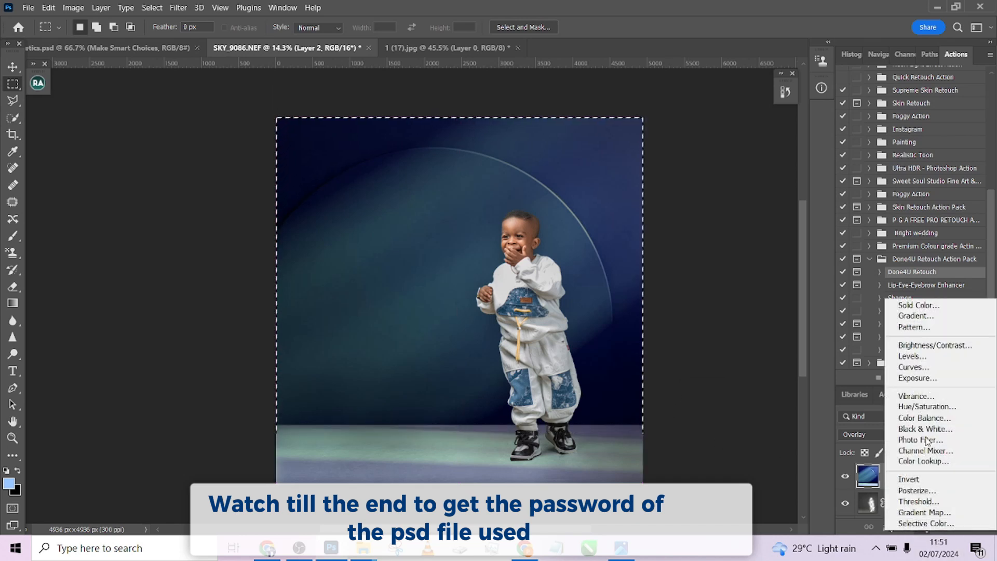
left_click(917, 366)
left_click_drag(655, 201, 657, 215)
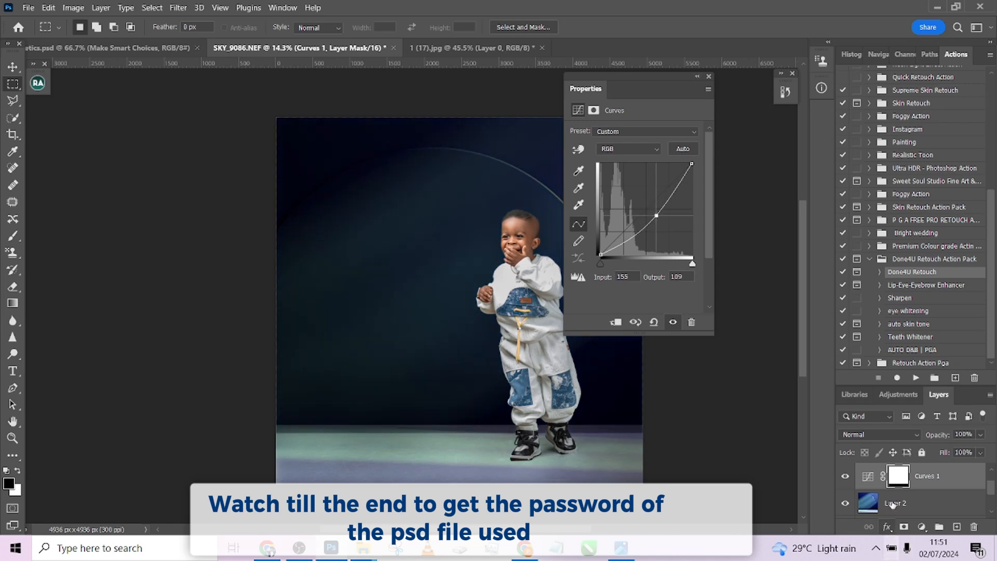
Feather the Curves adjustment's layer mask to 118.8 px and collapse its properties
left_click(868, 475)
left_click(899, 476)
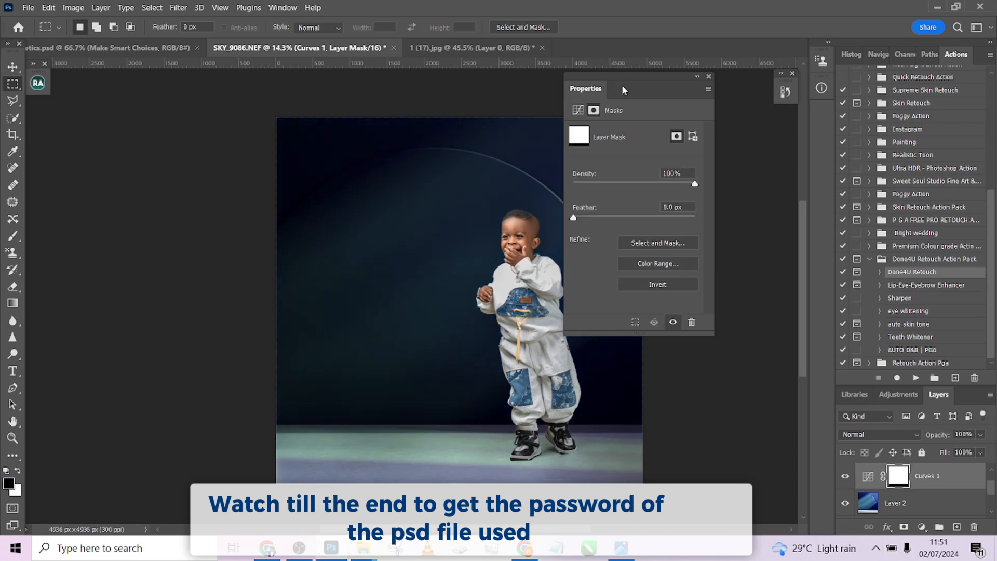
left_click_drag(623, 89, 719, 106)
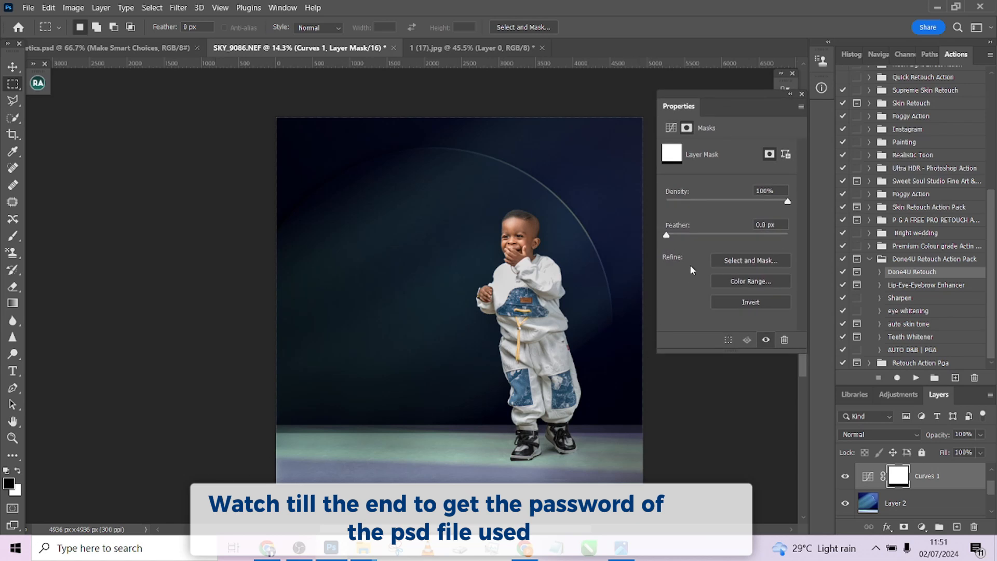
left_click_drag(706, 239, 733, 234)
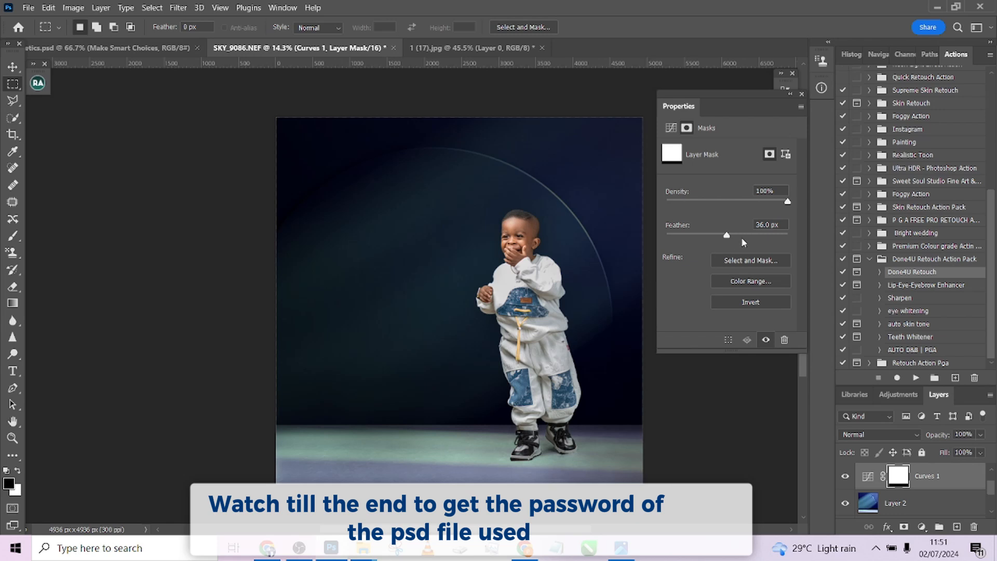
left_click(740, 237)
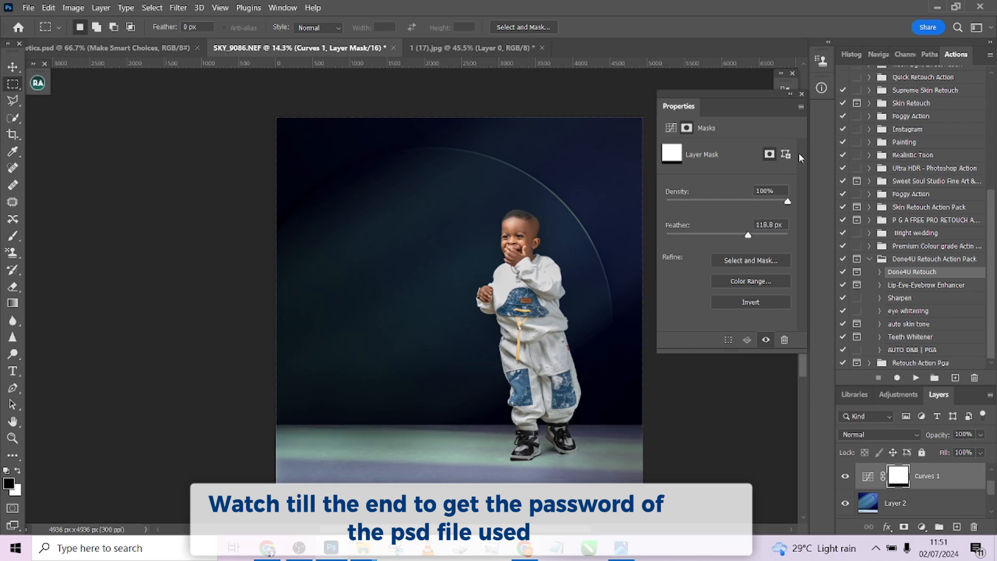
left_click(791, 96)
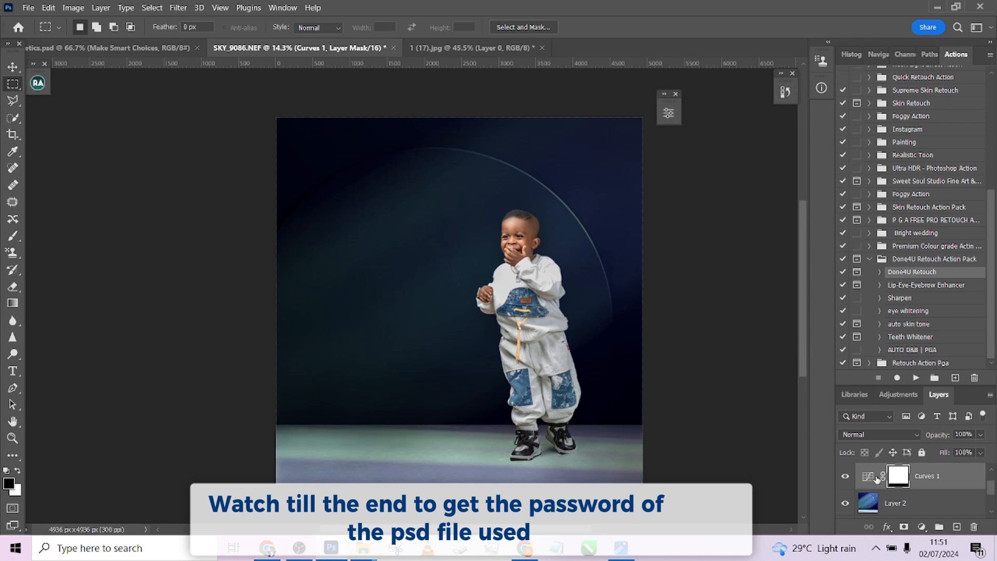
Compare the image with and without the Curves adjustment and reduce the adjustment layer's opacity to 76%
left_click(845, 477)
left_click(845, 476)
left_click(981, 434)
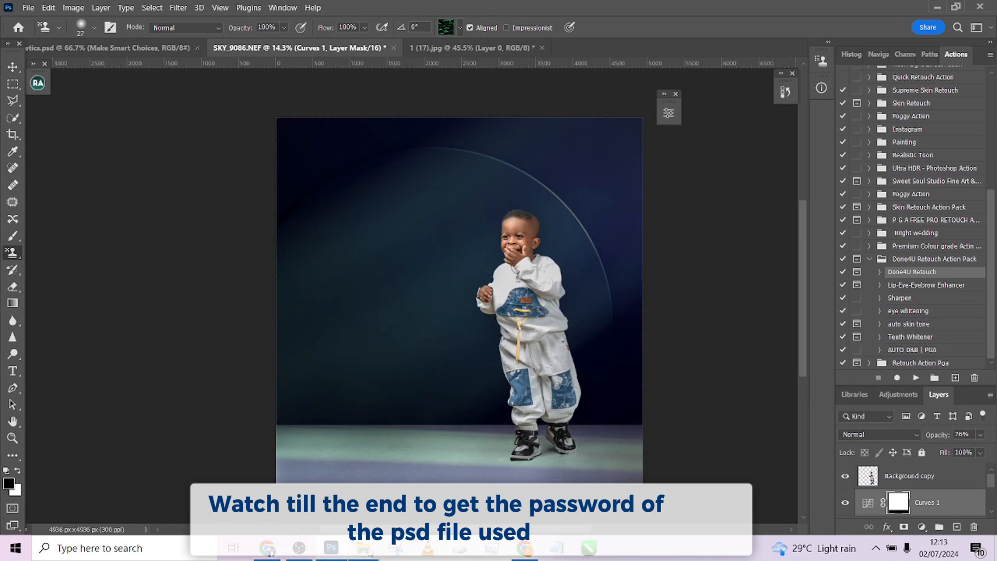
Open the bicycle file Tricycle -20.psd from the doris folder in Photoshop
mouse_move(363, 548)
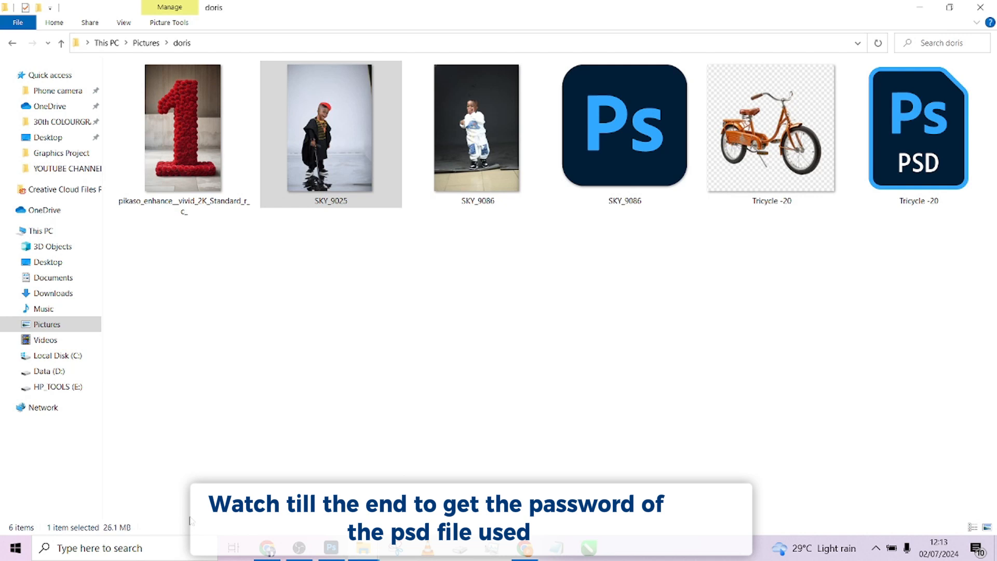
left_click(191, 524)
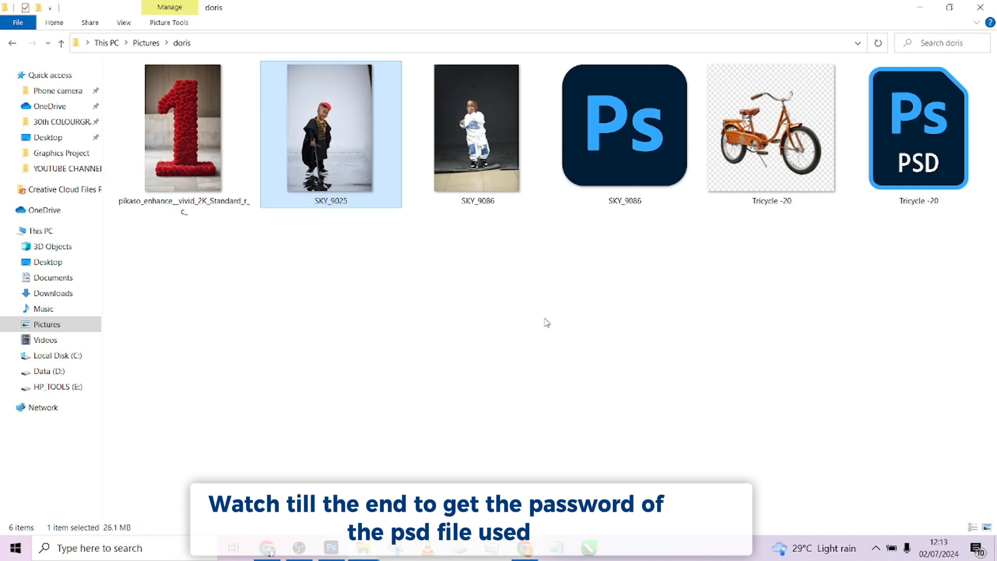
left_click(779, 130)
left_click_drag(771, 148, 422, 421)
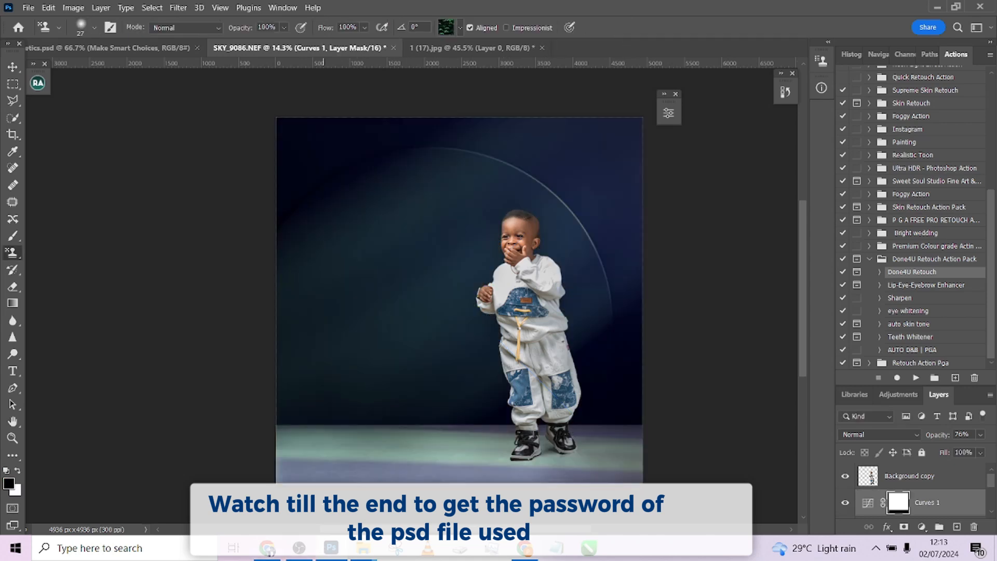
left_click(938, 7)
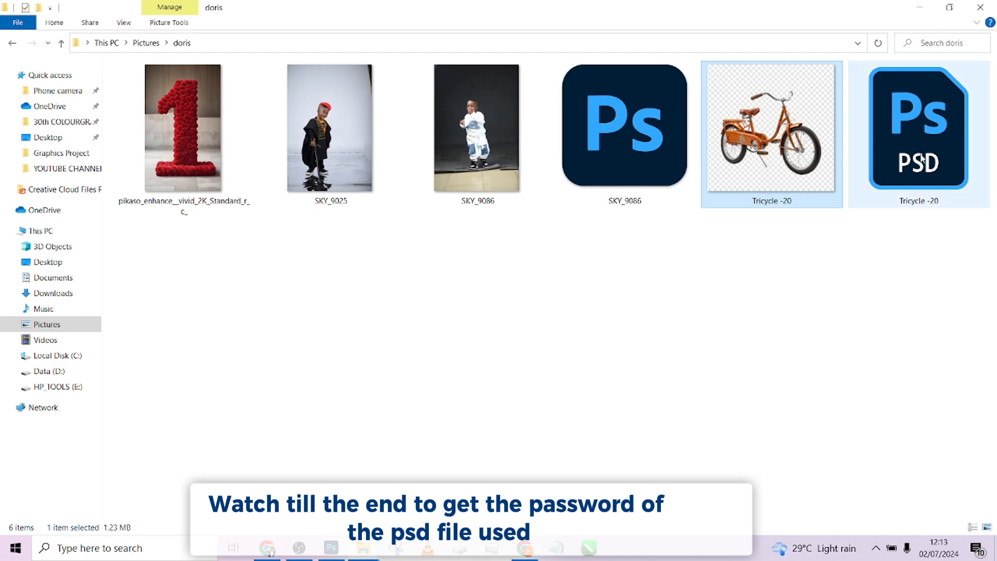
left_click_drag(923, 161, 883, 452)
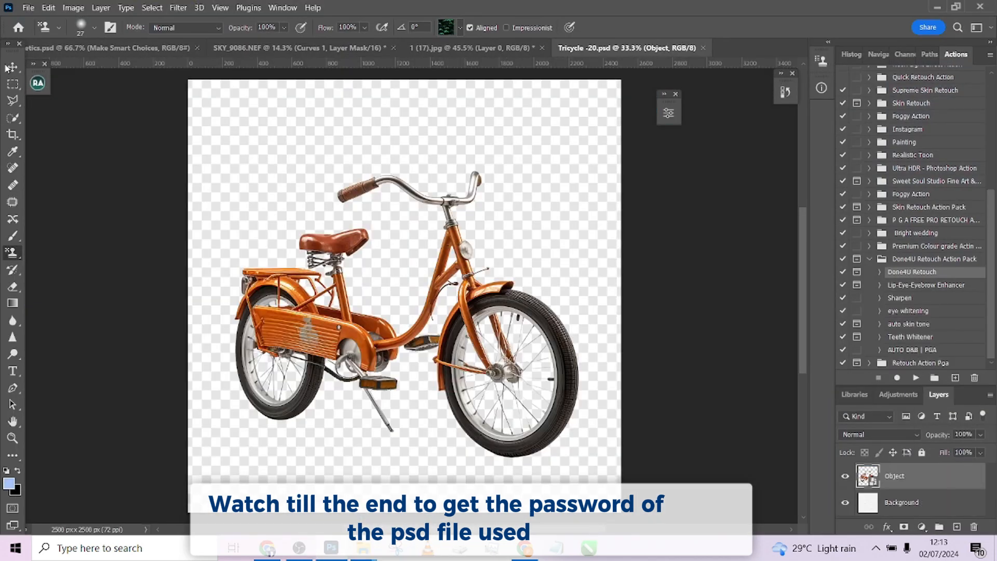
Copy the bicycle's Object layer into the SKY_9086 document, accepting the bit-depth difference, and place it on the floor left of the boy
left_click(10, 67)
left_click_drag(405, 311, 355, 304)
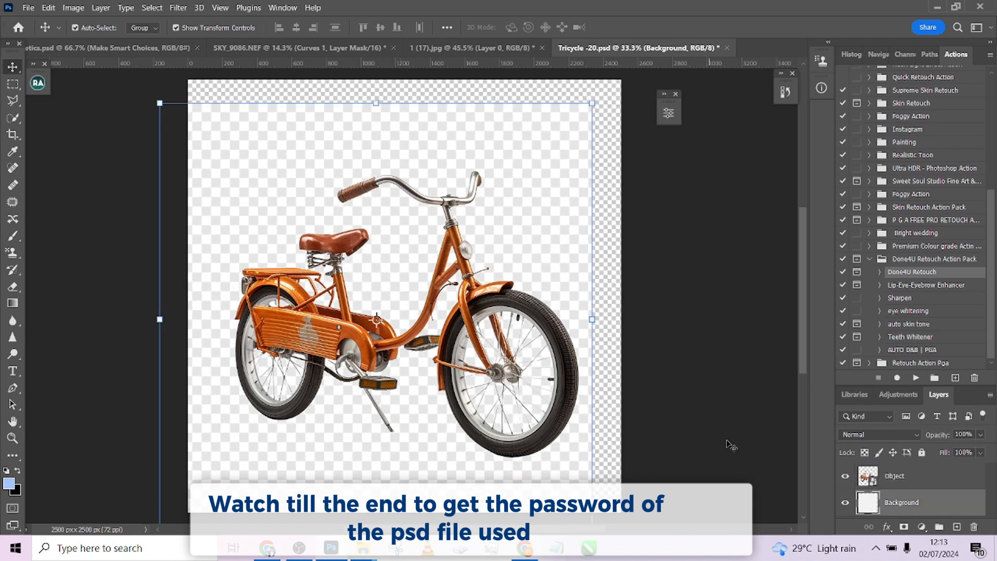
left_click(933, 485)
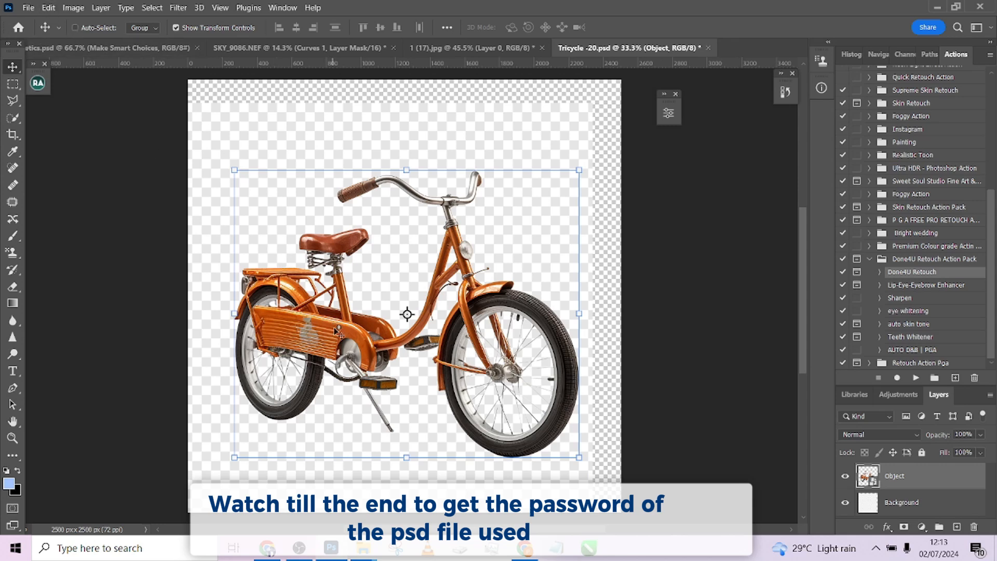
left_click_drag(337, 330, 294, 47)
left_click_drag(420, 405, 418, 401)
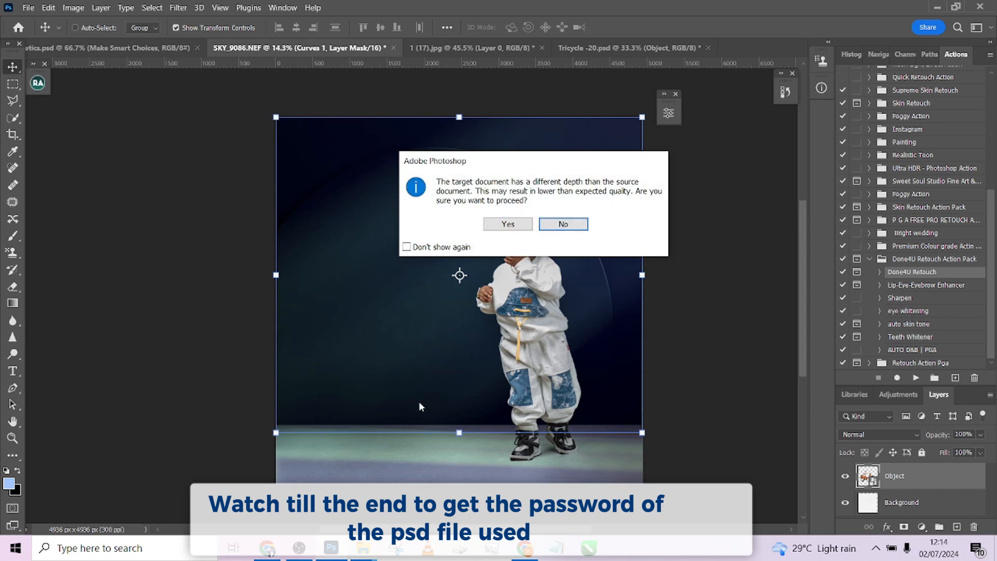
left_click(494, 229)
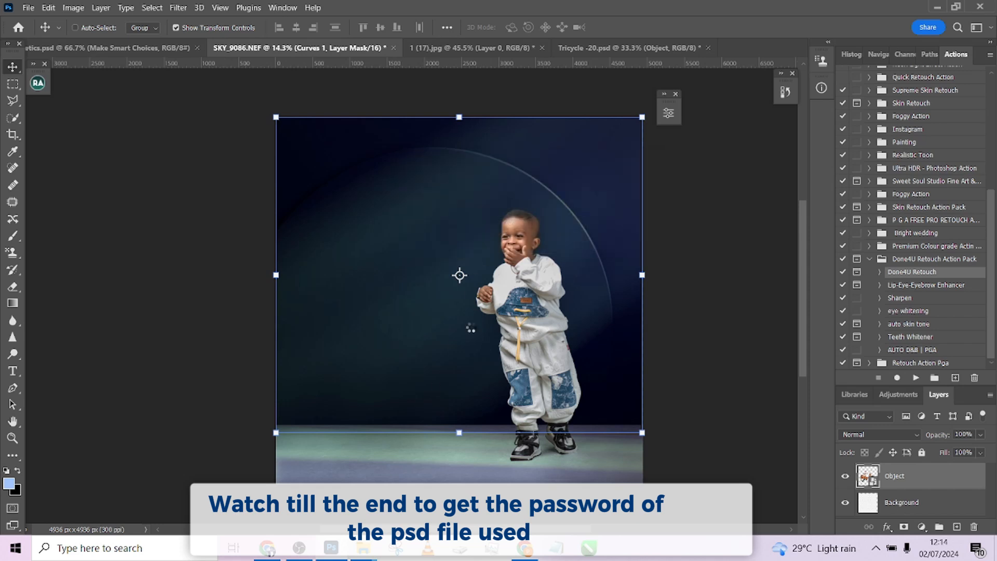
left_click_drag(446, 415, 419, 428)
right_click(383, 434)
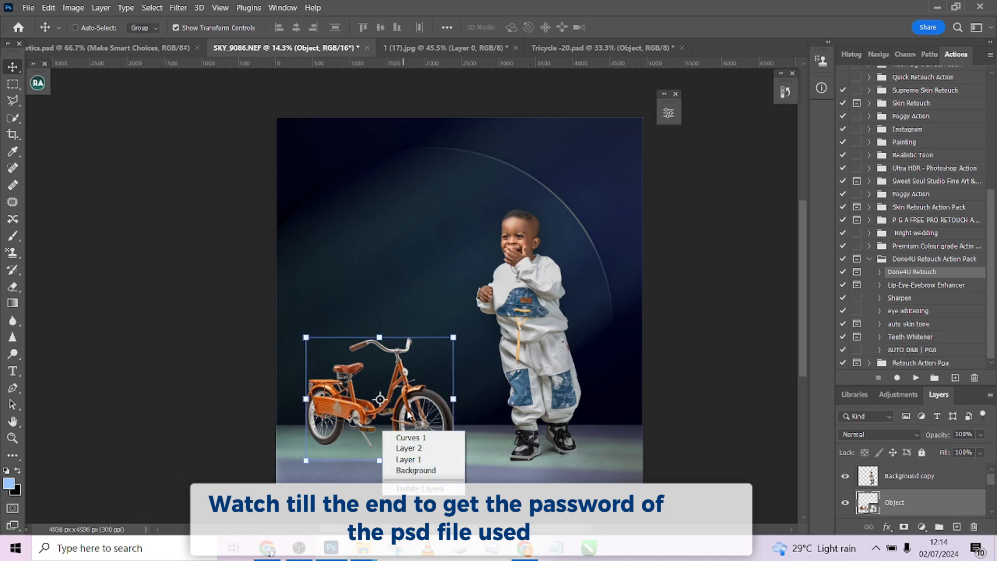
left_click(408, 414)
Try the bicycle flipped horizontally and scaled to 26.71%, with its rear wheel against the boy's legs
key("ctrl+t")
right_click(417, 409)
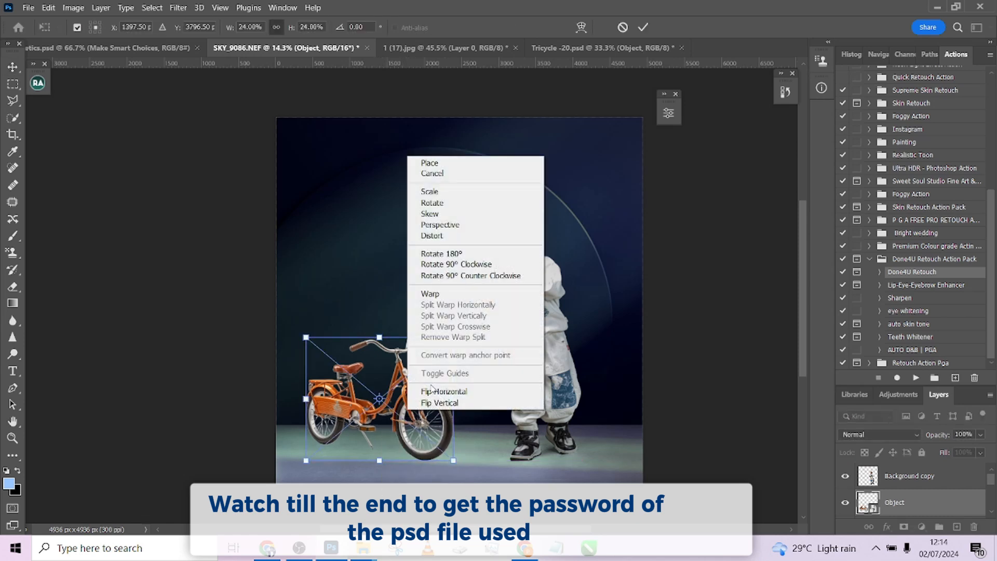
left_click(432, 391)
left_click_drag(433, 398, 487, 398)
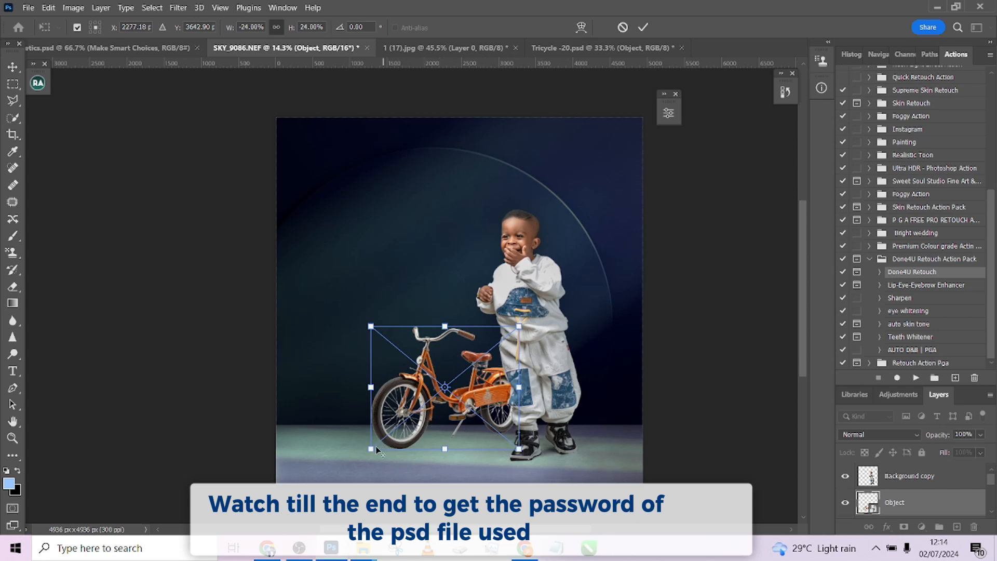
left_click_drag(364, 451, 382, 444)
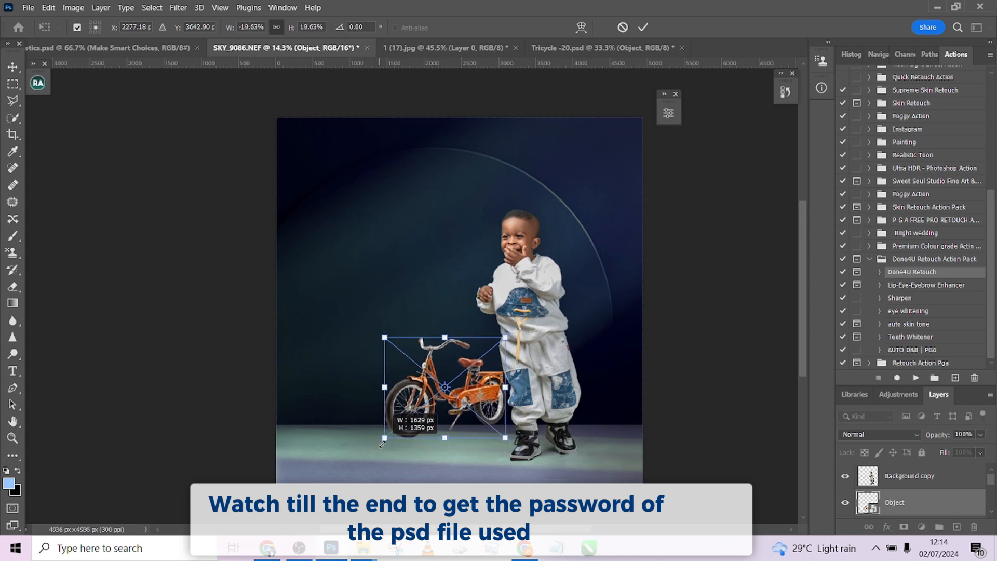
mouse_move(436, 418)
left_mouse_down()
mouse_move(438, 428)
mouse_move(447, 413)
mouse_move(452, 429)
left_mouse_up()
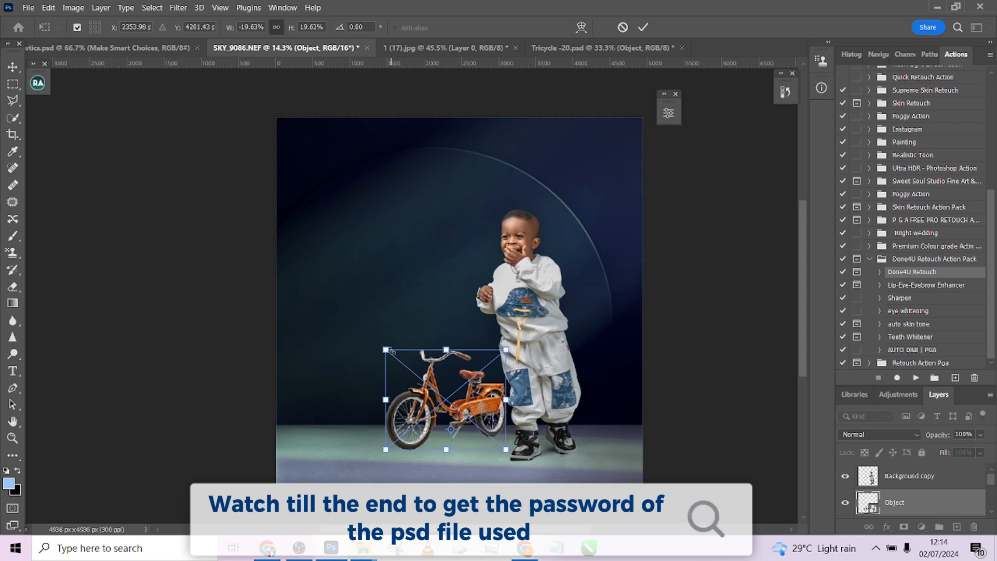
left_click_drag(386, 349, 343, 317)
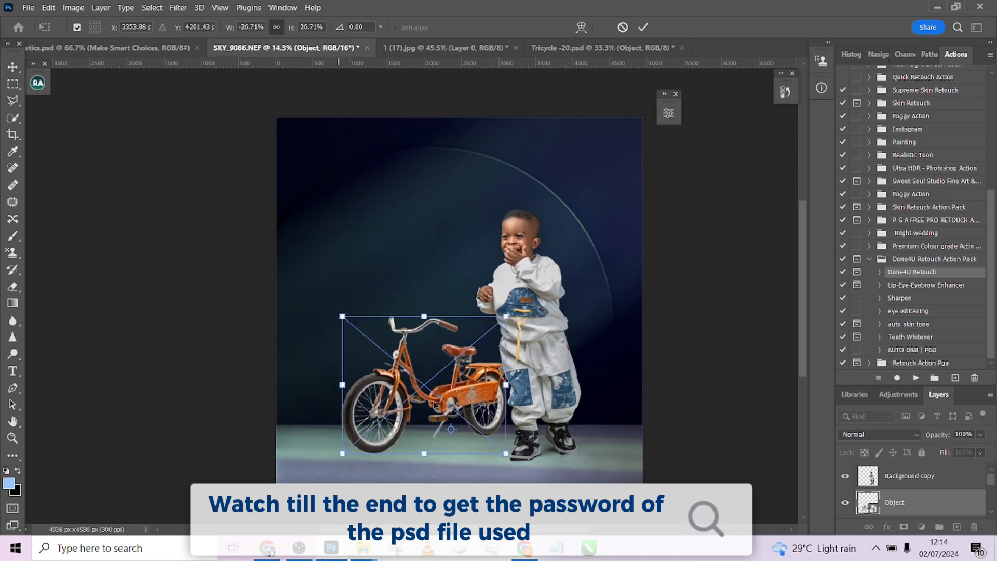
Flip the bicycle horizontally again, scale it to 19.63% and move it to the floor left of the boy
left_click_drag(340, 454, 369, 430)
right_click(370, 429)
left_click(405, 406)
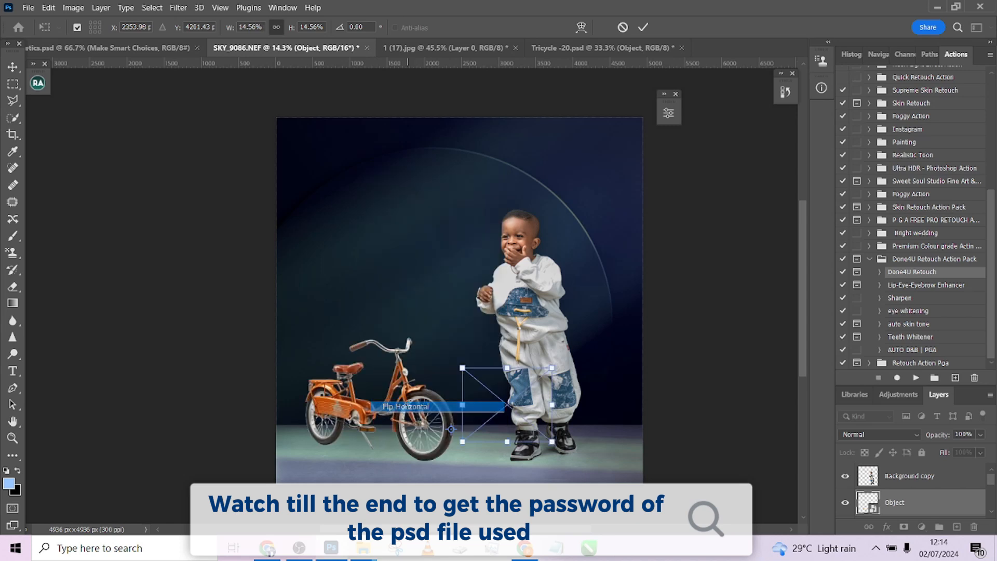
left_click_drag(480, 414, 323, 416)
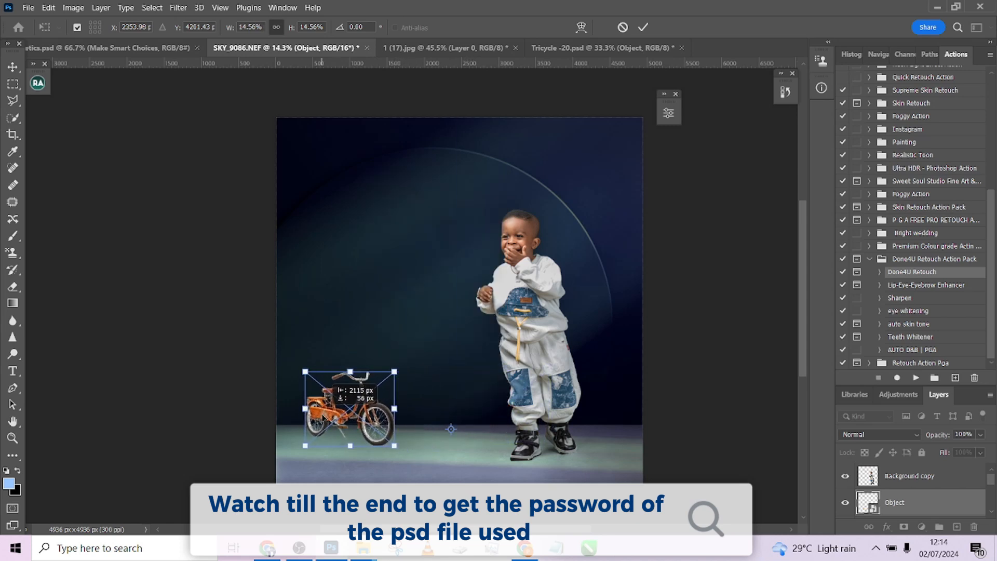
left_click_drag(400, 368, 431, 341)
left_click_drag(372, 342, 404, 362)
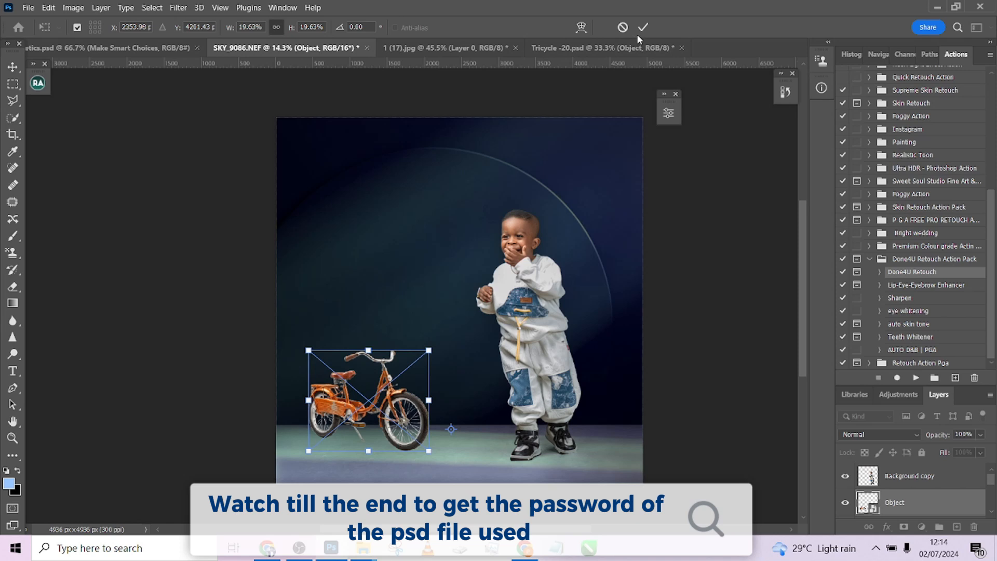
Move the bicycle partly past the canvas's left edge and scale it to 26.67%
left_click_drag(429, 351, 538, 306)
left_click_drag(386, 428, 351, 424)
left_click_drag(346, 429, 361, 430)
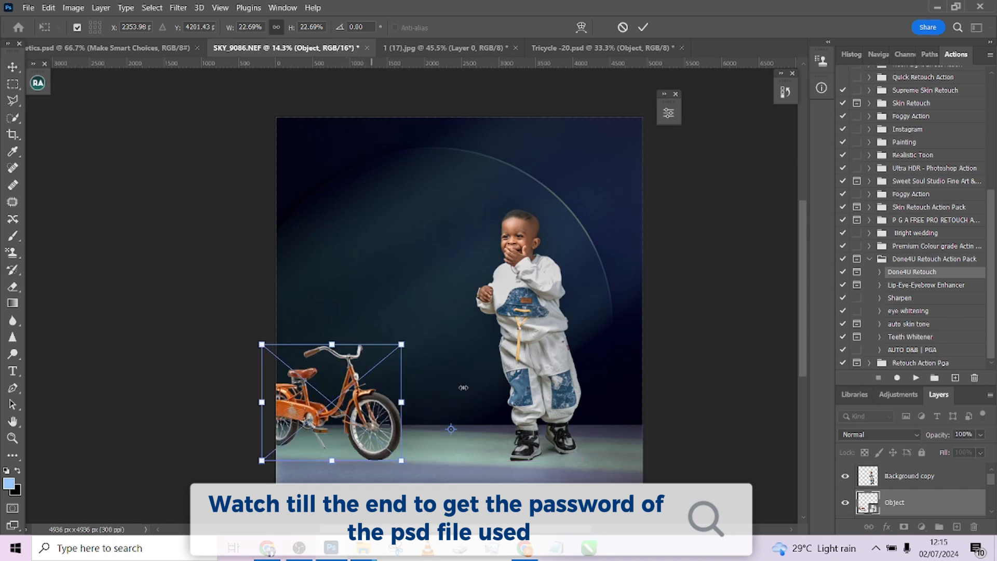
left_click_drag(408, 343, 426, 323)
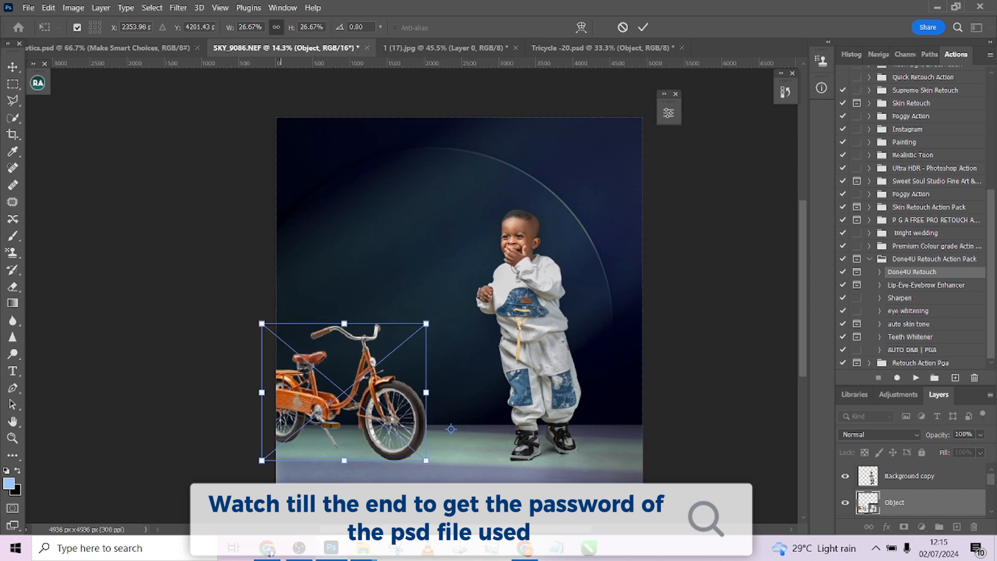
Try enlarging the bicycle to 47.26% with its rear half outside the canvas, and undo the enlargement and move
left_click_drag(258, 464, 117, 351)
scroll(116, 350, "down", 3)
left_click_drag(324, 455, 312, 549)
left_click_drag(329, 409, 357, 412)
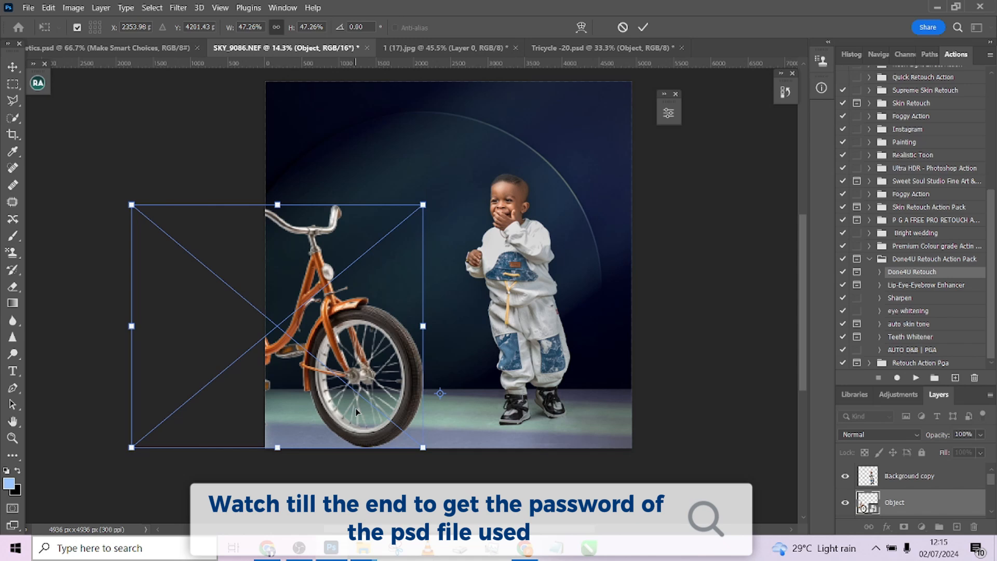
key("ctrl+z")
key("ctrl+z")
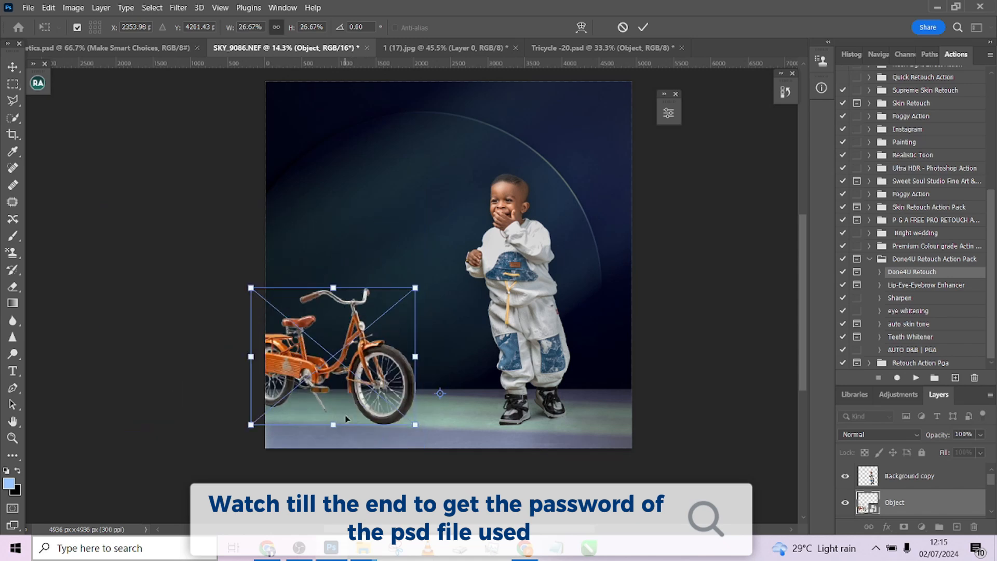
Shift the transform's reference point to the kickstand, scale the bicycle to 27.52%, settle its wheels on the floor and apply the transform
left_click_drag(250, 286, 247, 284)
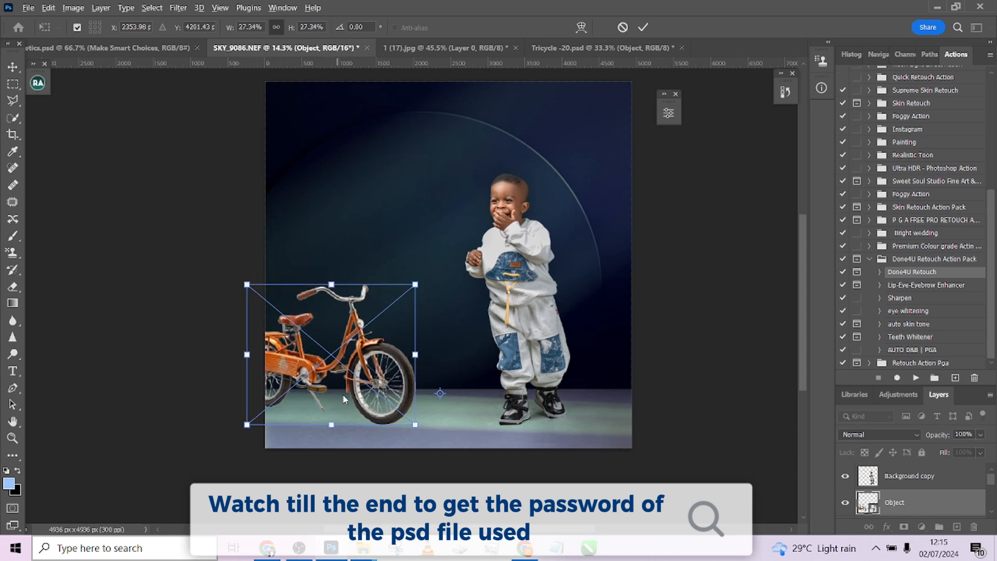
left_click_drag(440, 393, 320, 399)
left_click_drag(247, 424, 256, 422)
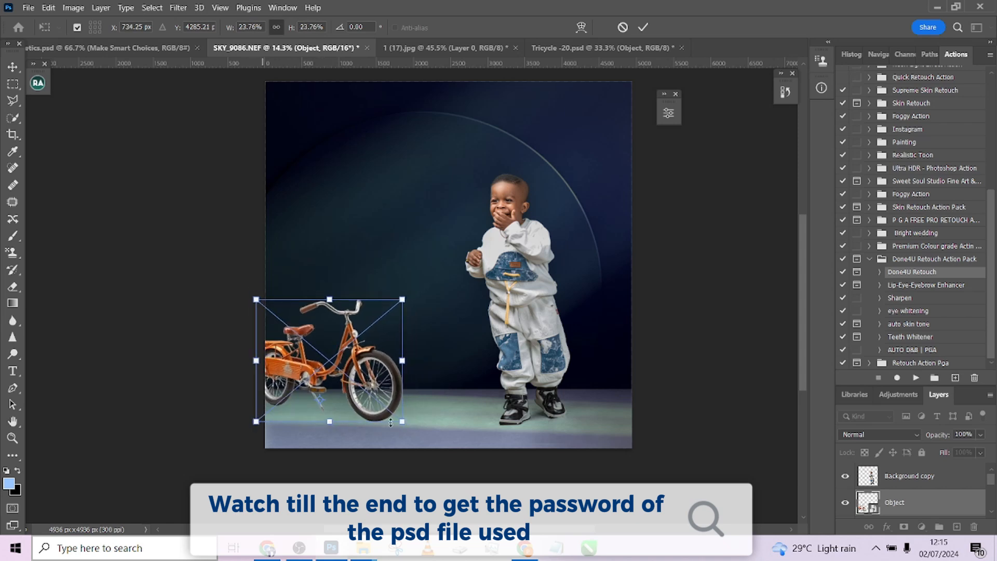
left_click_drag(407, 417, 394, 413)
left_click_drag(265, 306, 244, 289)
left_click_drag(395, 290, 417, 272)
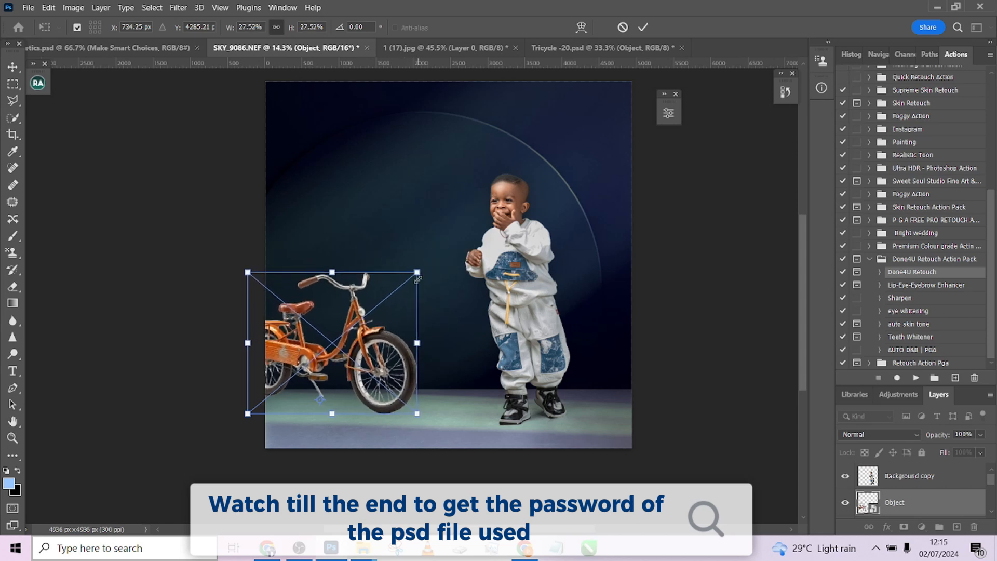
left_click(647, 30)
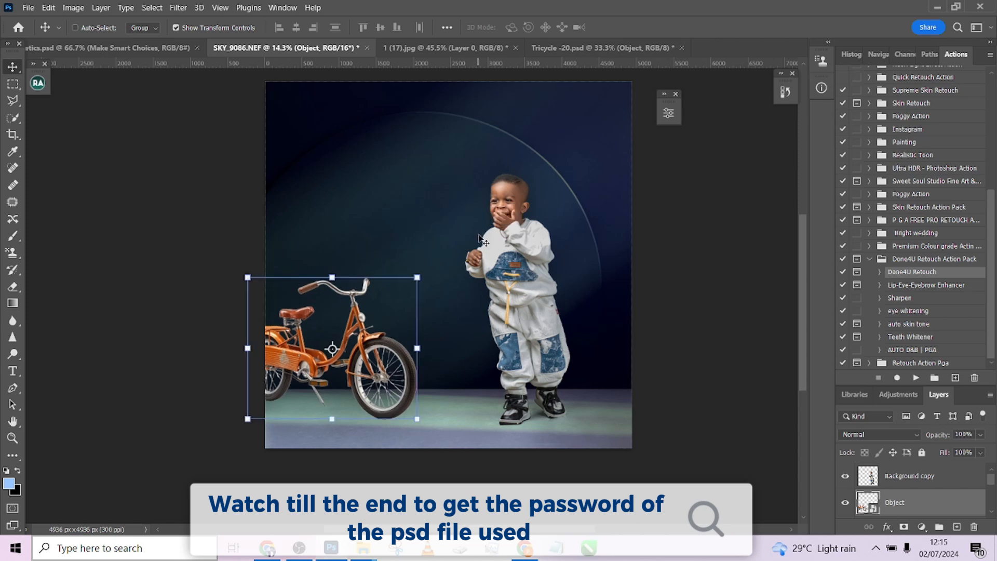
Darken the bicycle layer with a Curves adjustment, mapping input 138 to output 113
key("ctrl+m")
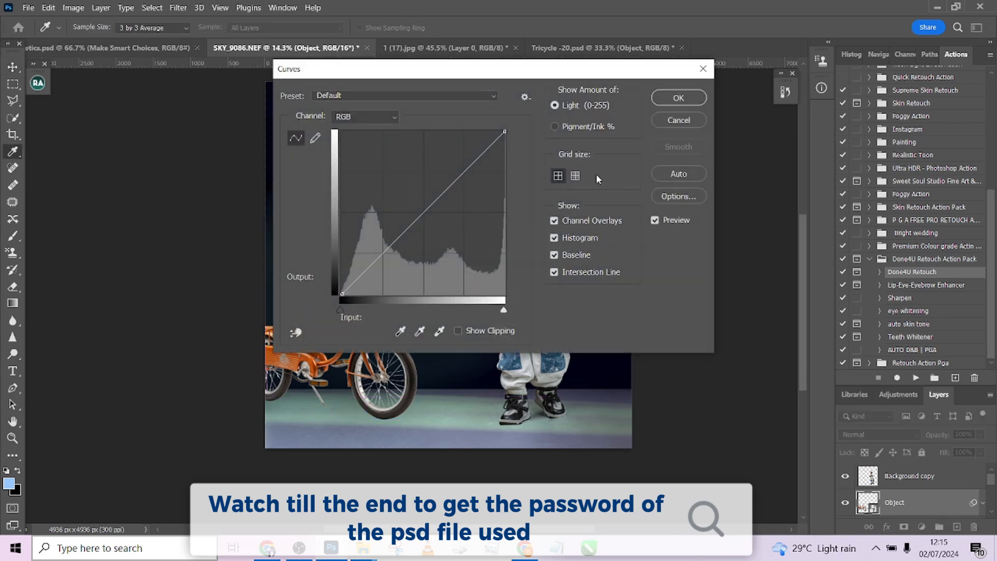
left_click_drag(426, 79, 665, 89)
left_click_drag(669, 224, 670, 232)
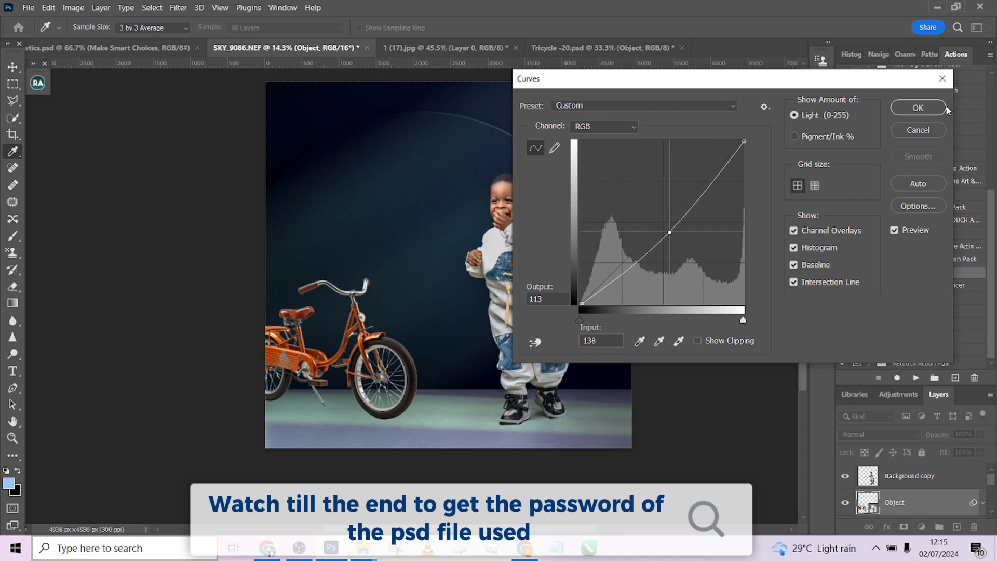
left_click(931, 107)
key("v")
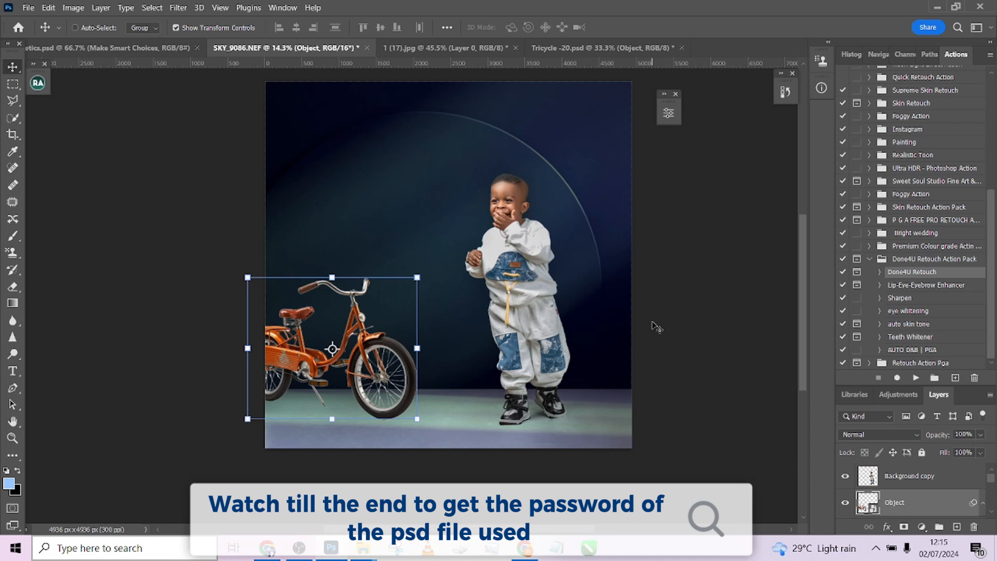
Add a new layer above the bicycle and paint one soft black dab on the floor with a 1019 px brush at 100% flow
left_click(956, 527)
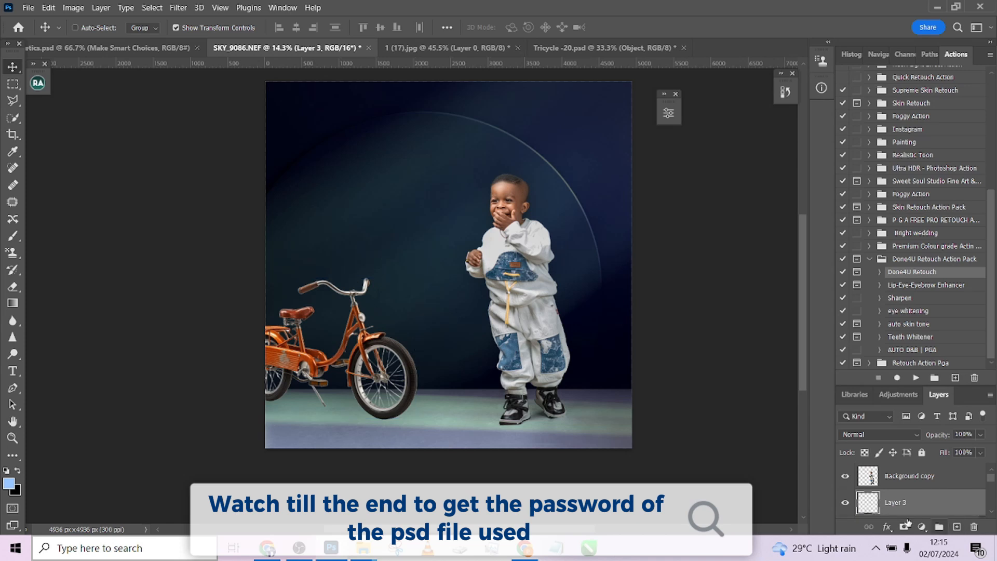
key("b")
mouse_move(454, 352)
left_mouse_down()
mouse_move(464, 356)
mouse_move(456, 379)
left_mouse_up()
key("d")
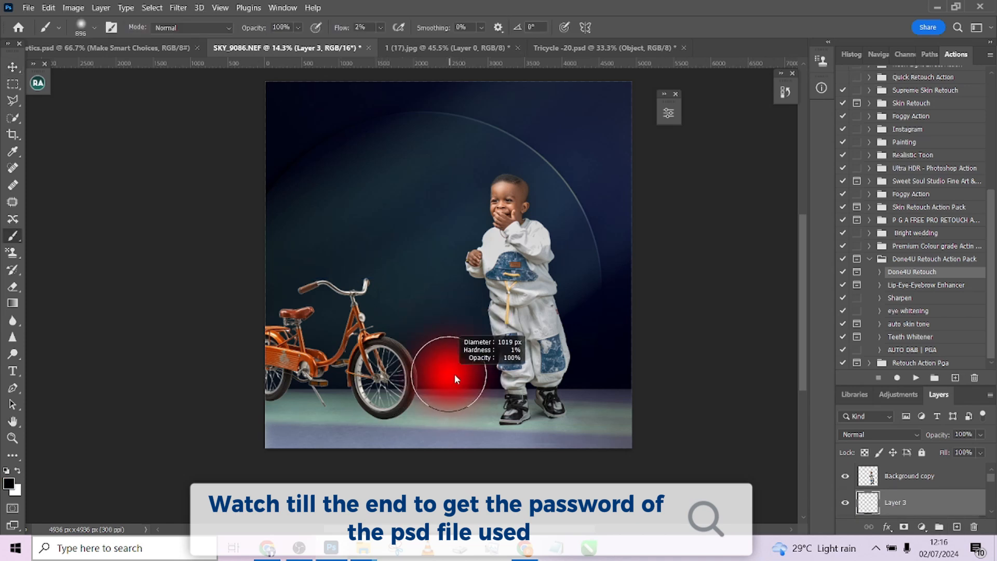
left_click(382, 27)
left_click_drag(380, 43, 446, 43)
left_click(455, 395)
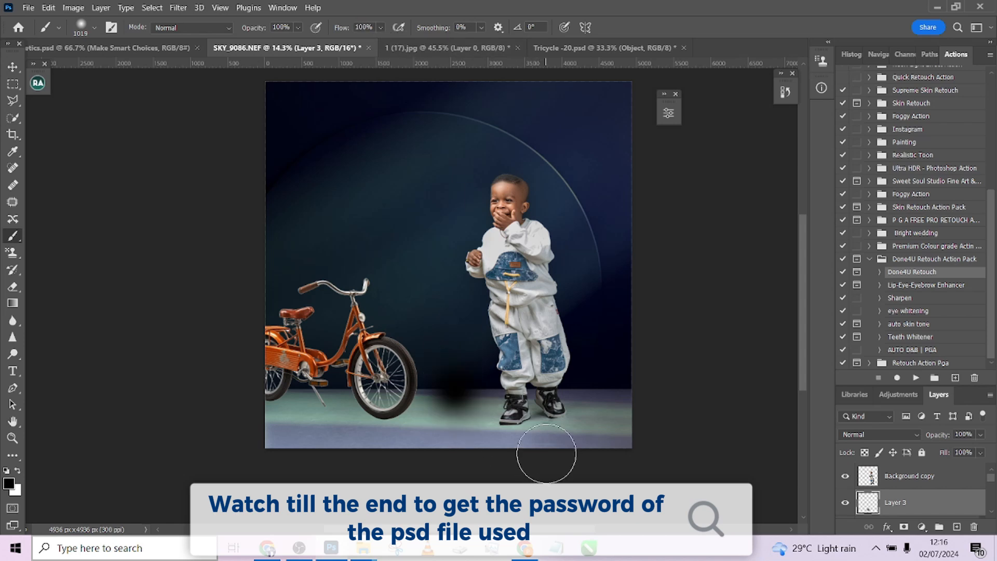
Flatten the black dab to 7.85% height and place it beneath the bicycle's rear wheel and kickstand as a shadow
key("ctrl+t")
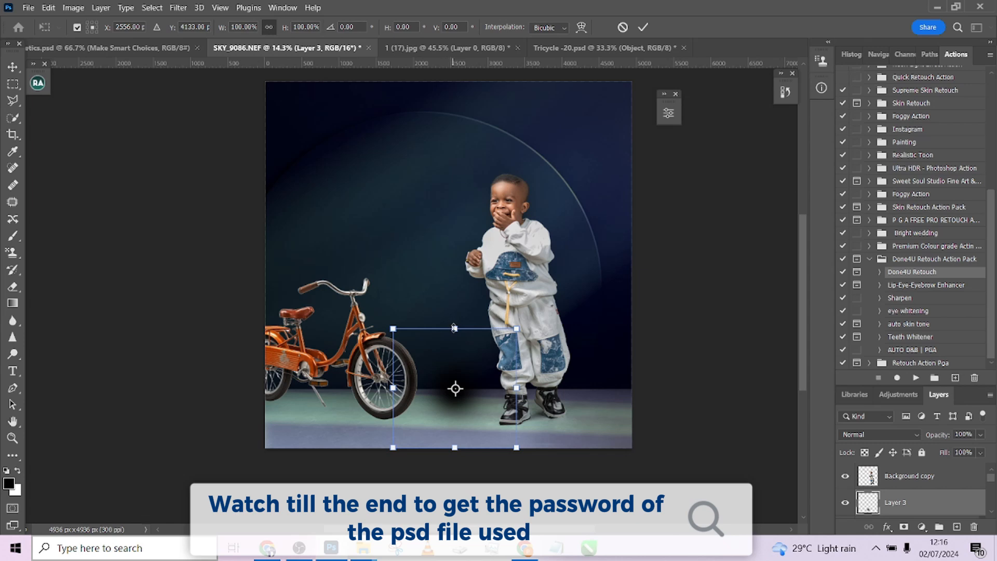
mouse_move(455, 328)
left_mouse_down()
mouse_move(457, 439)
mouse_move(435, 450)
mouse_move(305, 410)
mouse_move(265, 411)
left_mouse_up()
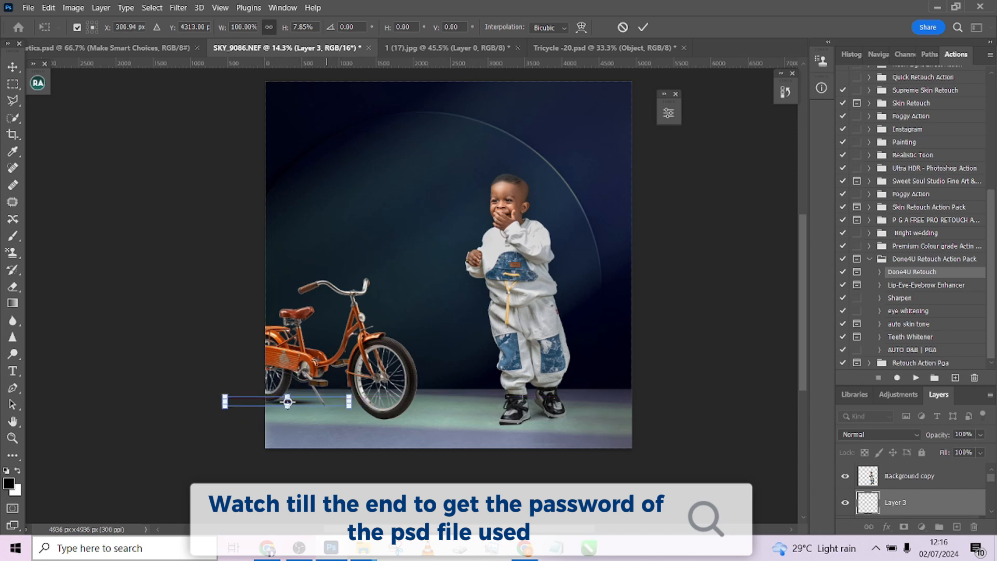
left_click(643, 27)
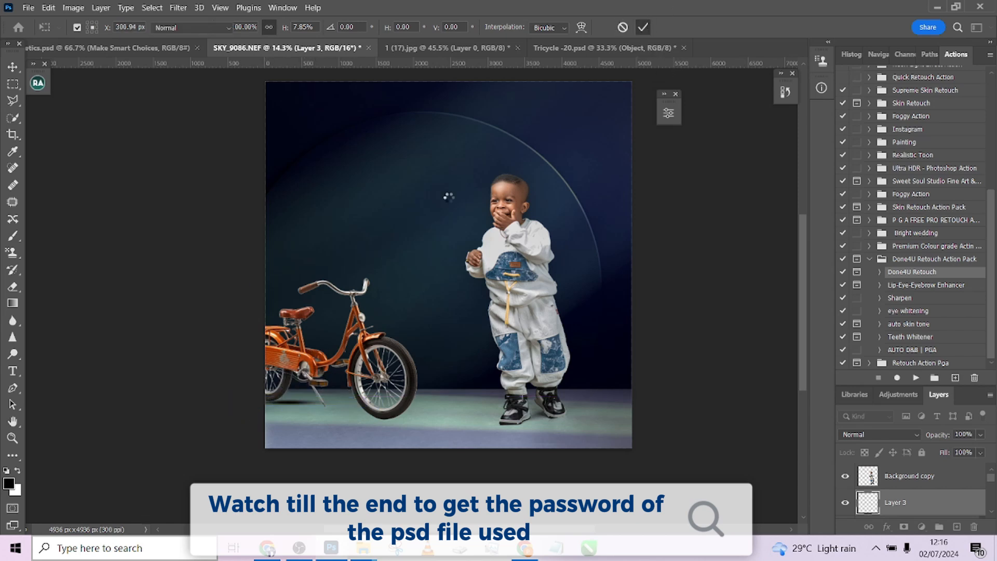
Apply the rear-wheel shadow's transform, then duplicate that shadow and place the copy beneath the bicycle's front wheel
key("v")
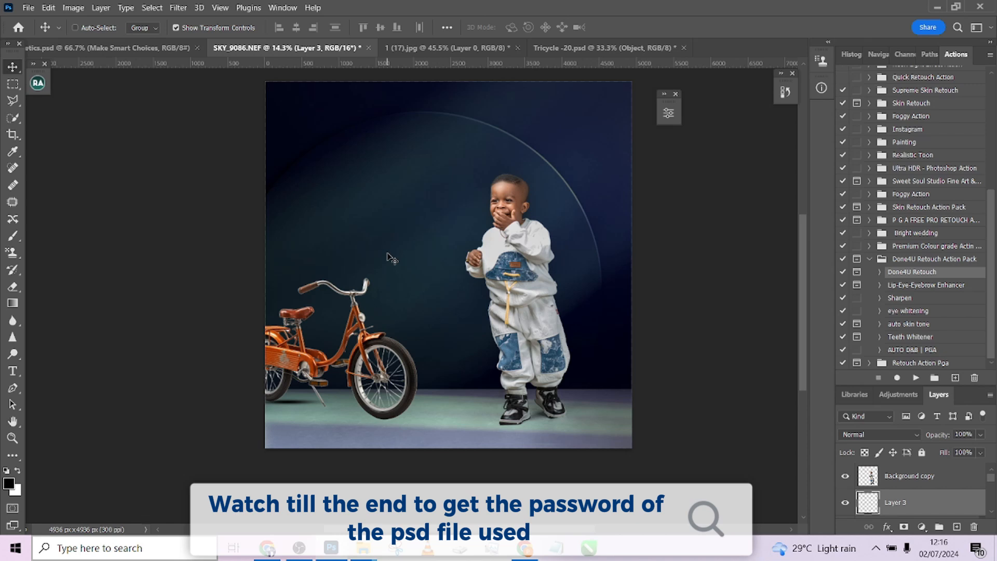
left_click_drag(386, 253, 373, 253)
key("ctrl")
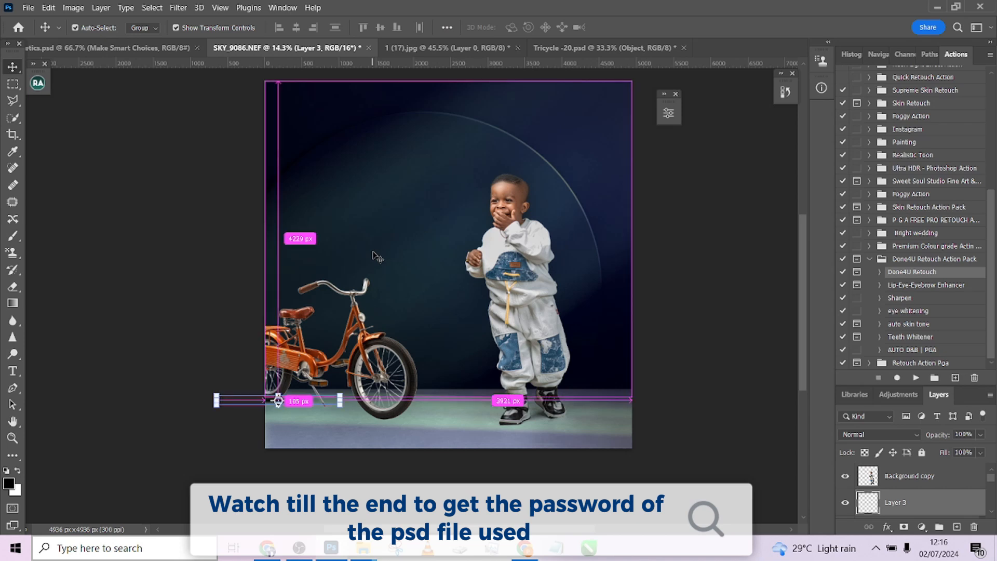
key("ctrl+j")
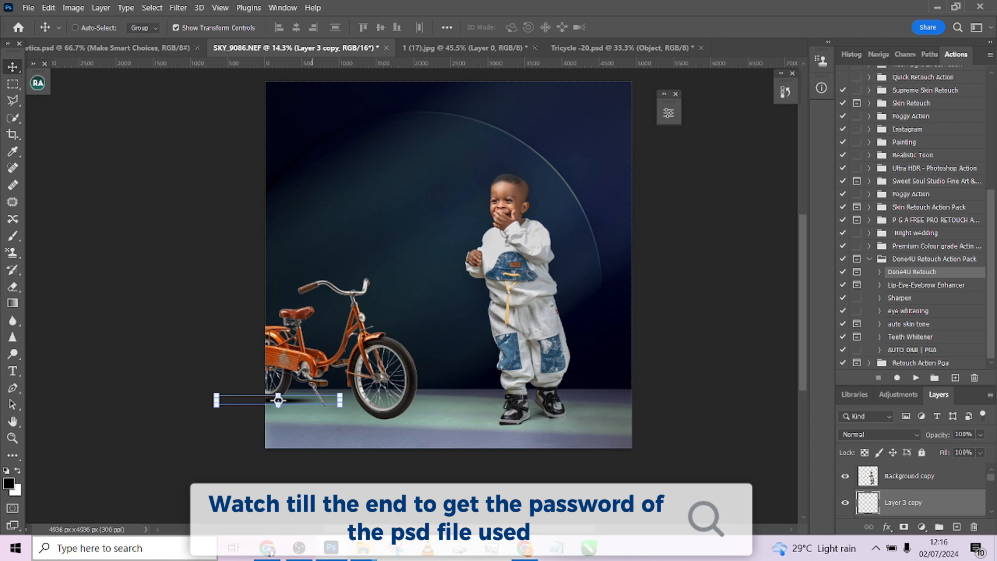
left_click_drag(303, 401, 392, 414)
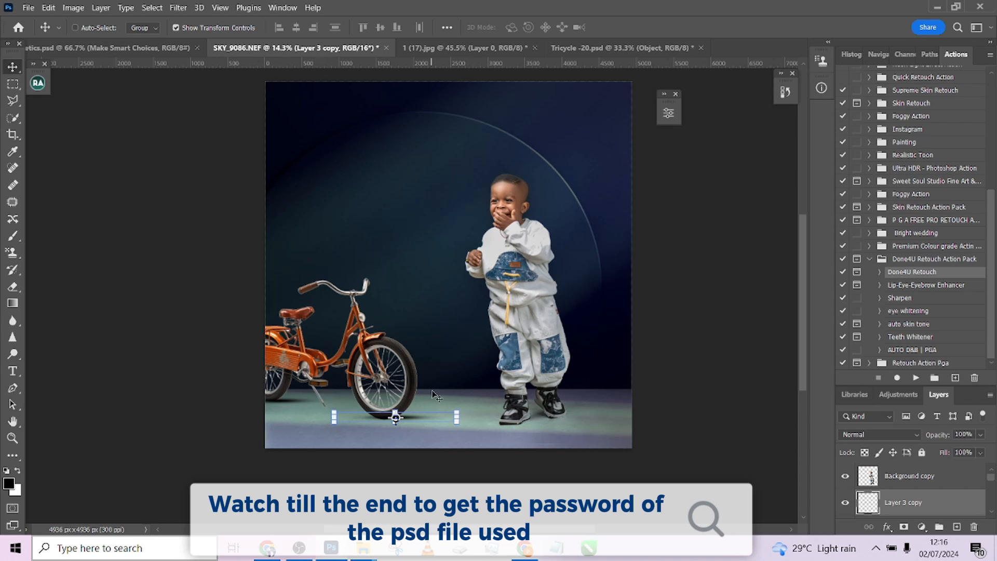
Make another copy of the floor shadow, narrow it to 25.06% width and move it to the kickstand's tip
left_click_drag(436, 396, 300, 404)
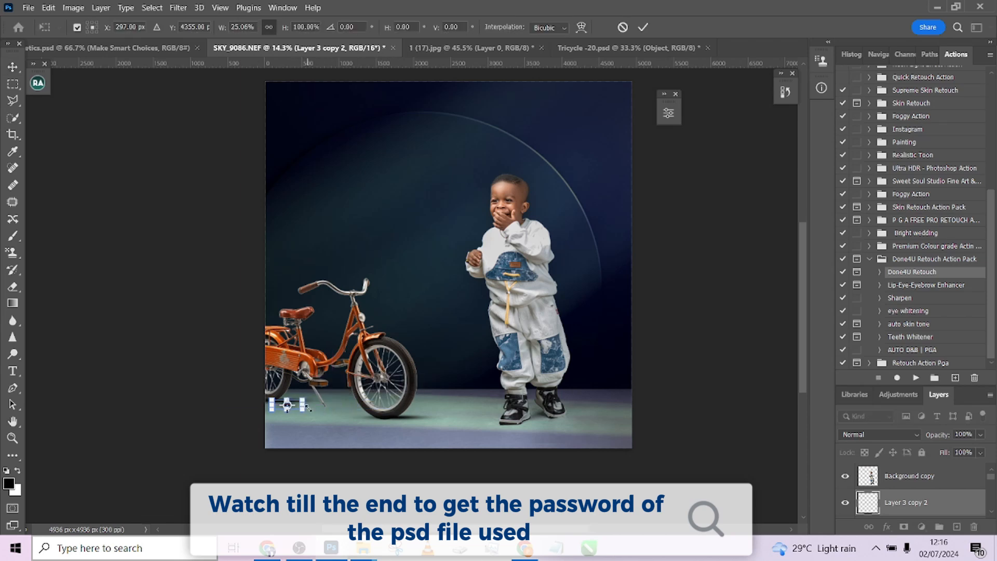
scroll(310, 408, "up", 8)
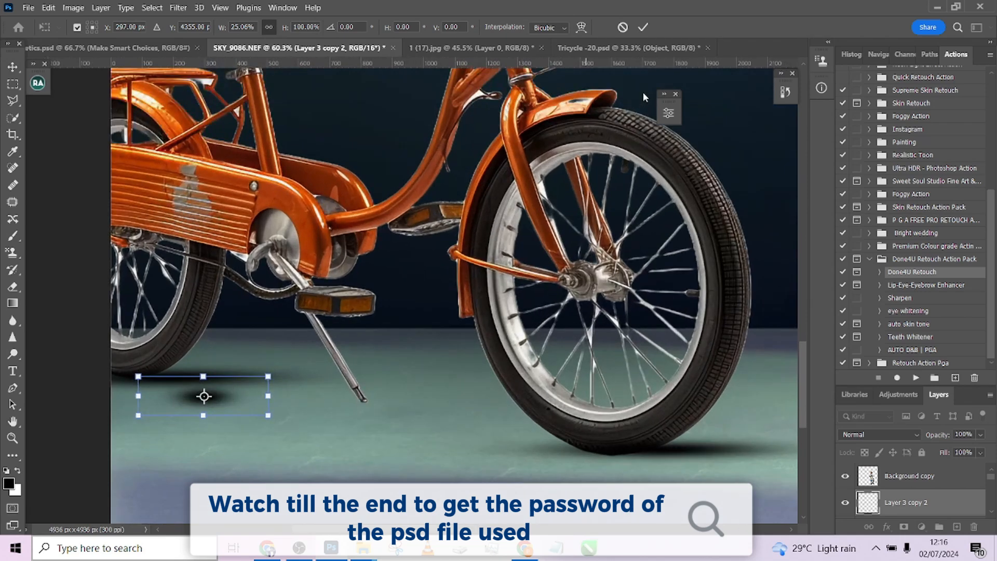
left_click(645, 28)
left_click_drag(319, 347, 485, 357)
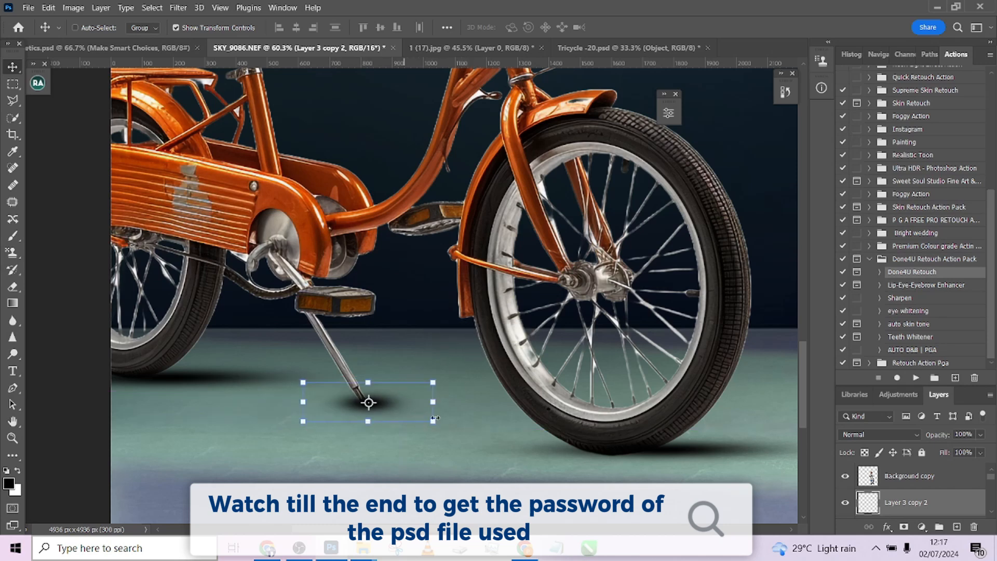
Shrink the kickstand shadow to 24.68% width and 26.19% height and set it directly beneath the kickstand's tip
left_click_drag(435, 403, 332, 412)
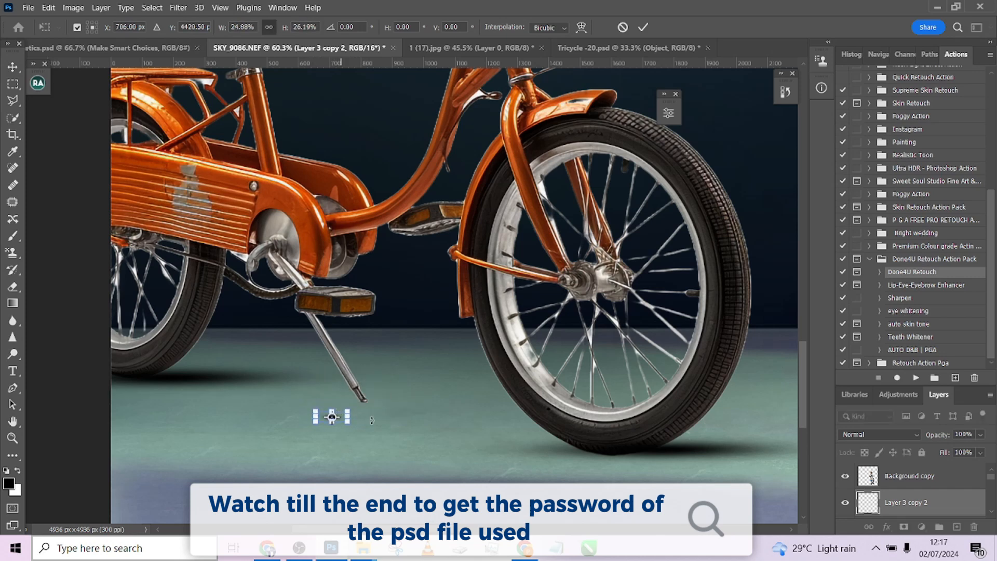
left_click(645, 27)
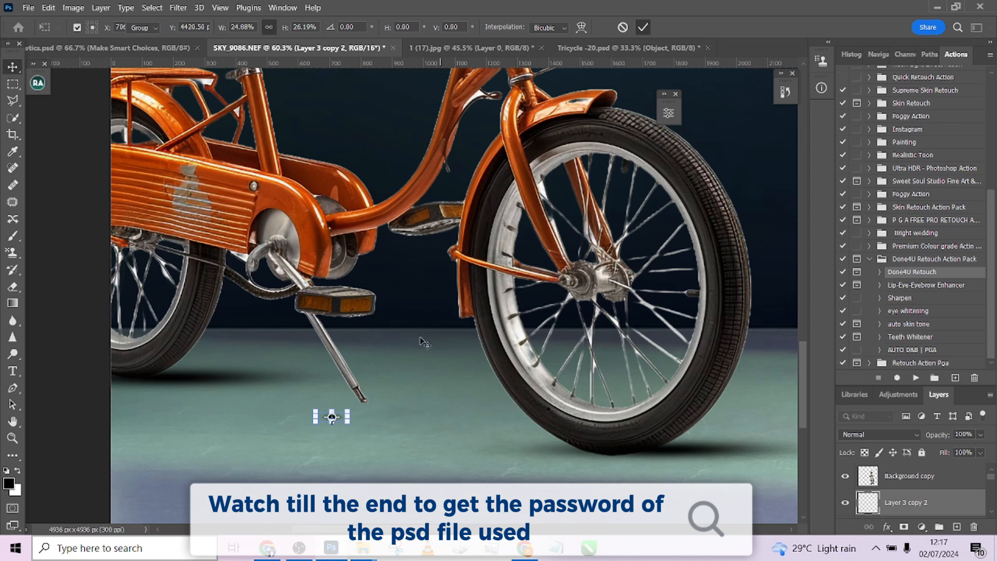
left_click_drag(421, 343, 453, 335)
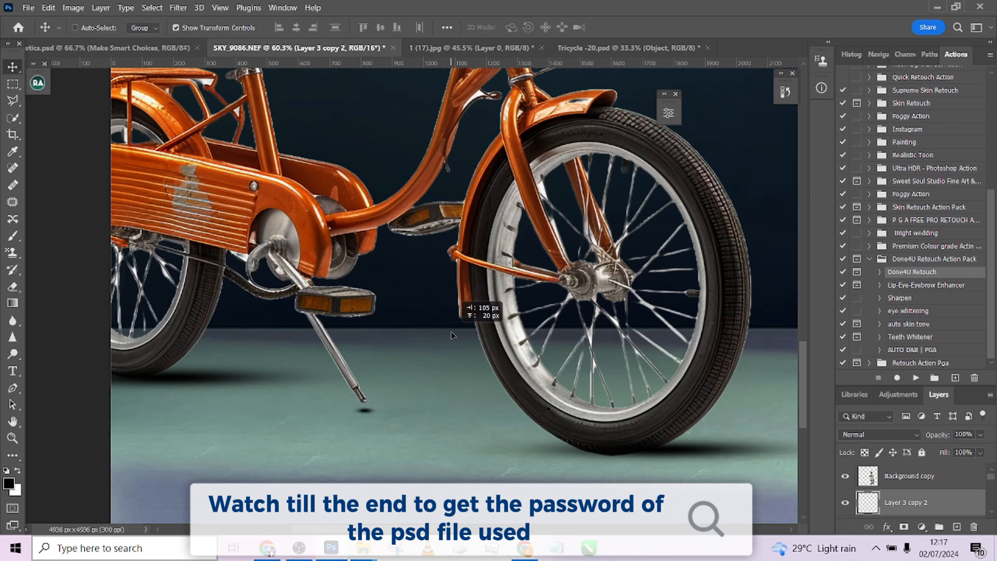
left_click_drag(452, 335, 454, 337)
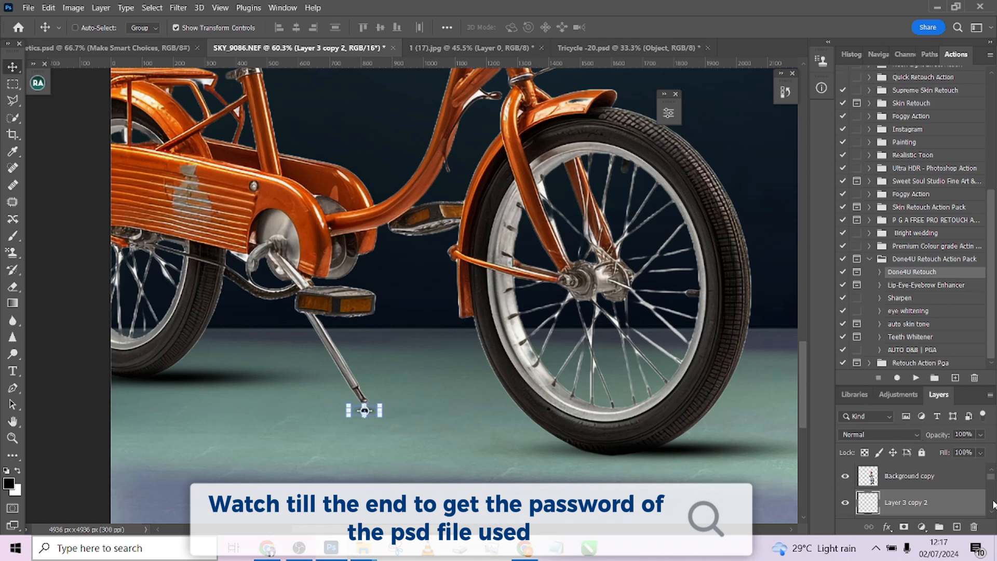
Merge the three bicycle shadow layers into one and toggle its visibility to compare the floor with and without shadows
scroll(996, 514, "down", 2)
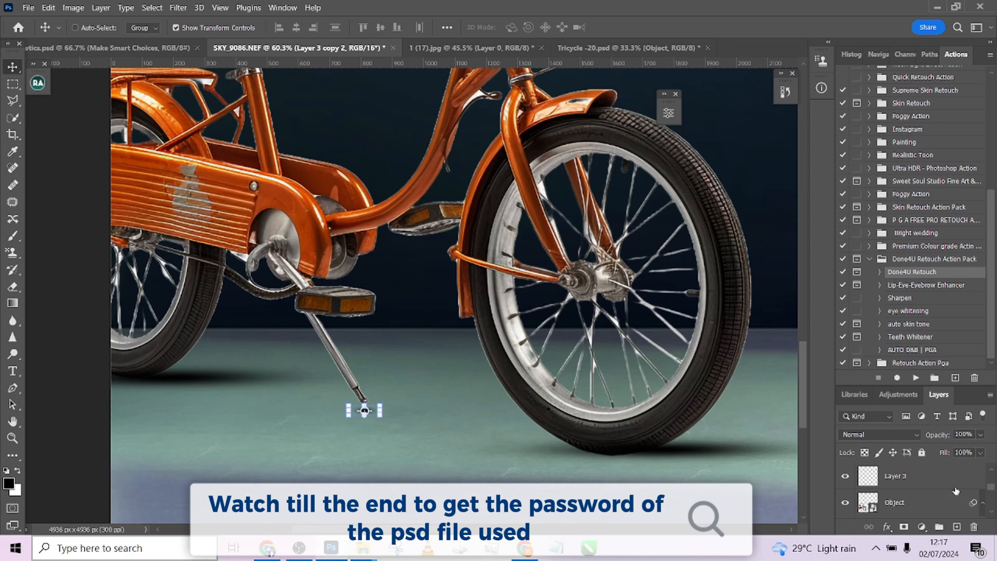
left_click(948, 485)
right_click(948, 484)
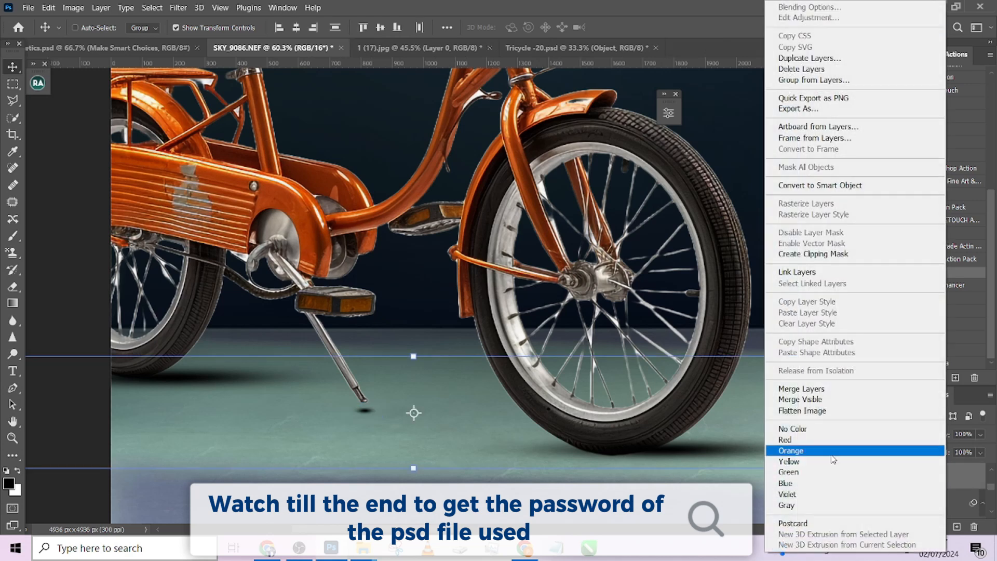
left_click(802, 389)
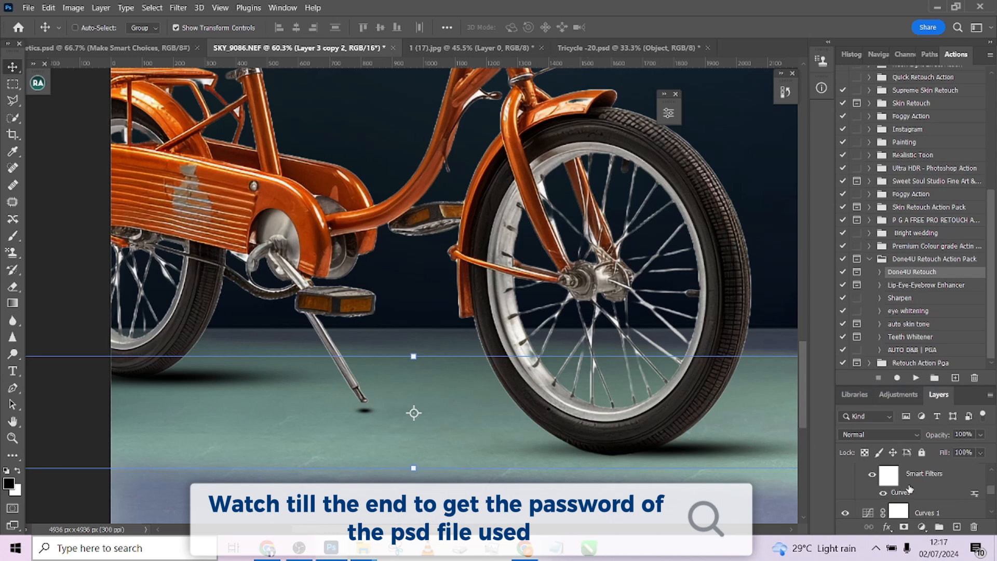
scroll(909, 488, "up", 3)
left_click(845, 502)
left_click(845, 502)
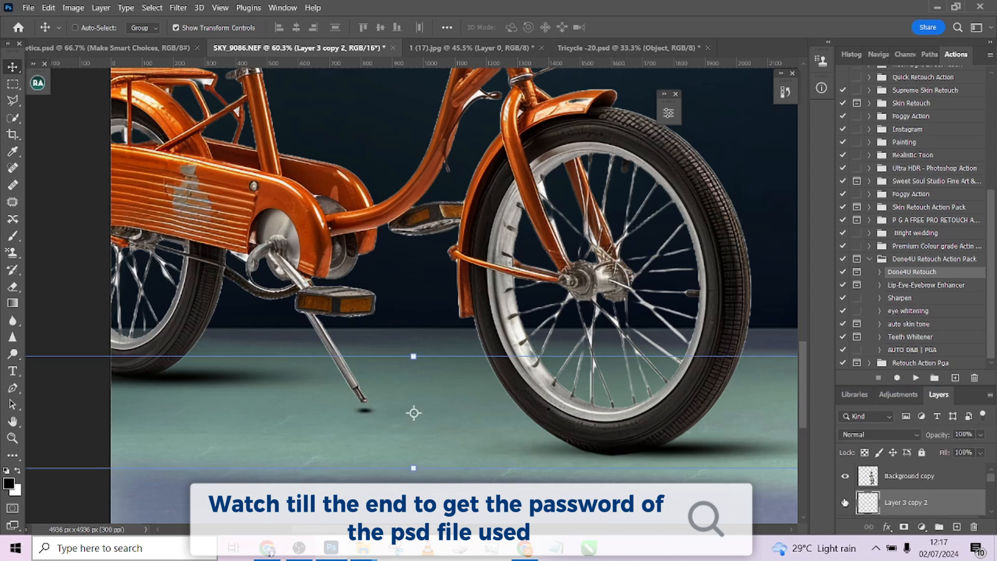
Set the merged shadow layer's blending mode to Soft Light and check it against the whole composite
left_click(889, 442)
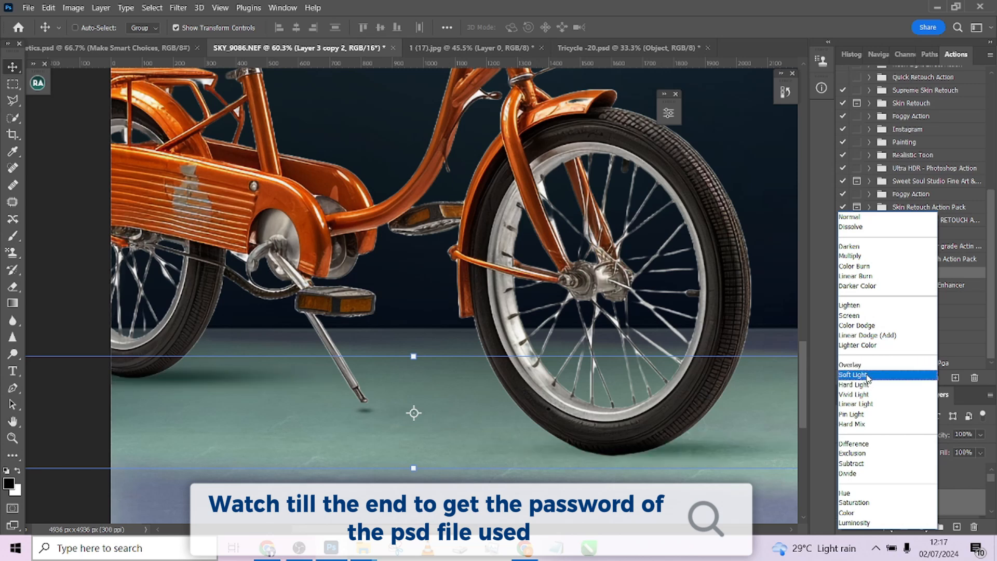
left_click(868, 377)
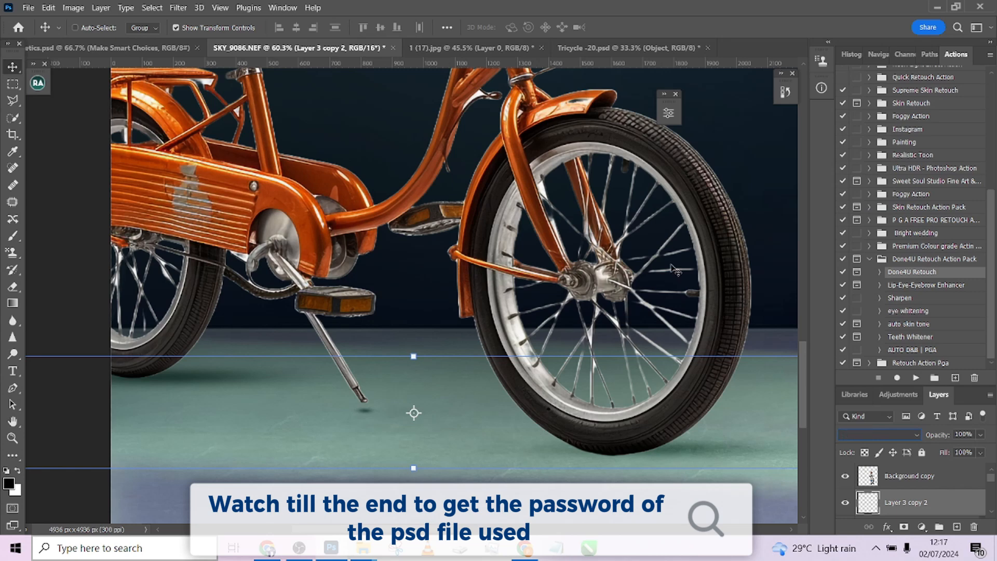
scroll(675, 271, "down", 3)
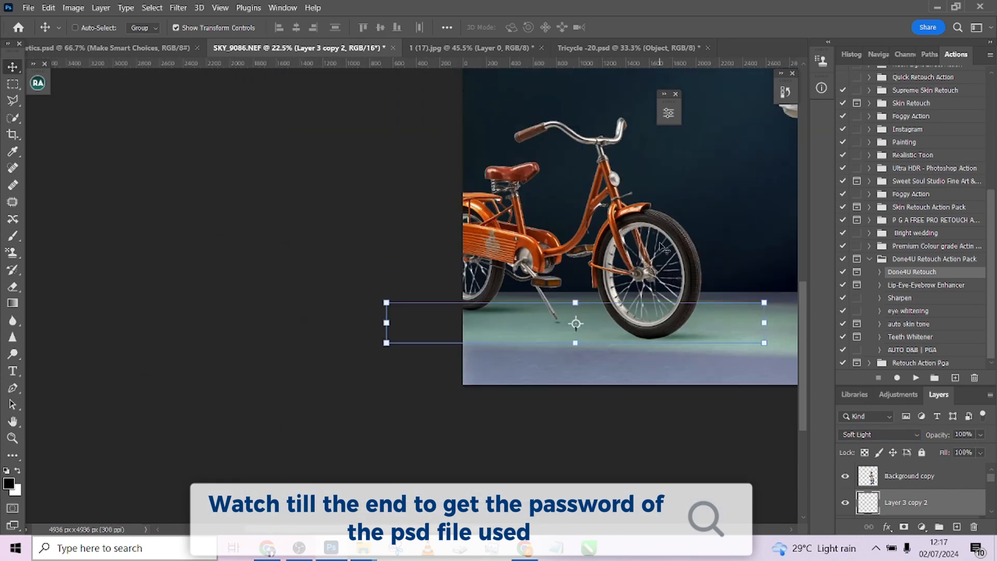
scroll(661, 258, "down", 2)
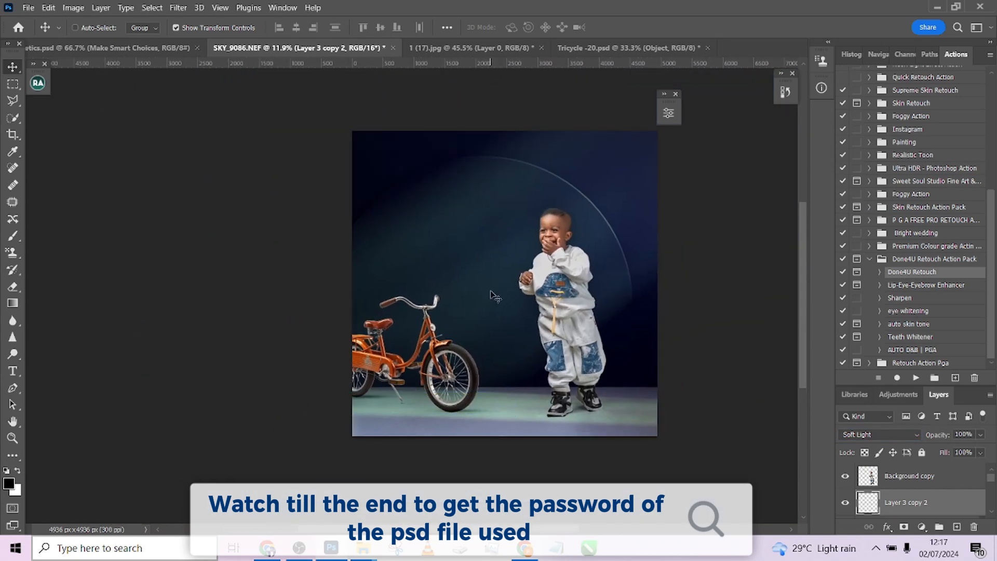
scroll(490, 291, "up", 1)
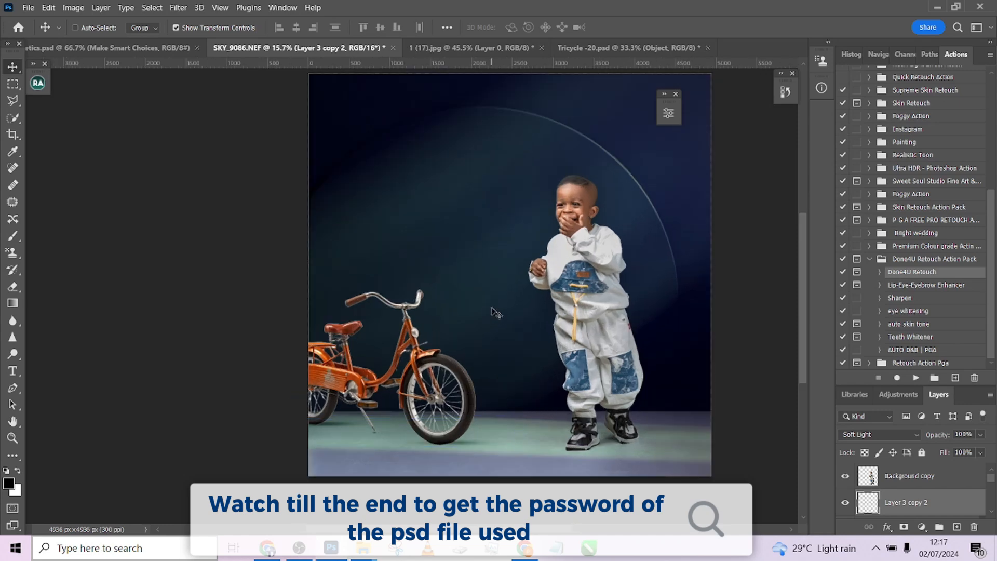
Duplicate the Soft Light shadow layer and hide the copy behind a black layer mask
scroll(463, 435, "up", 4)
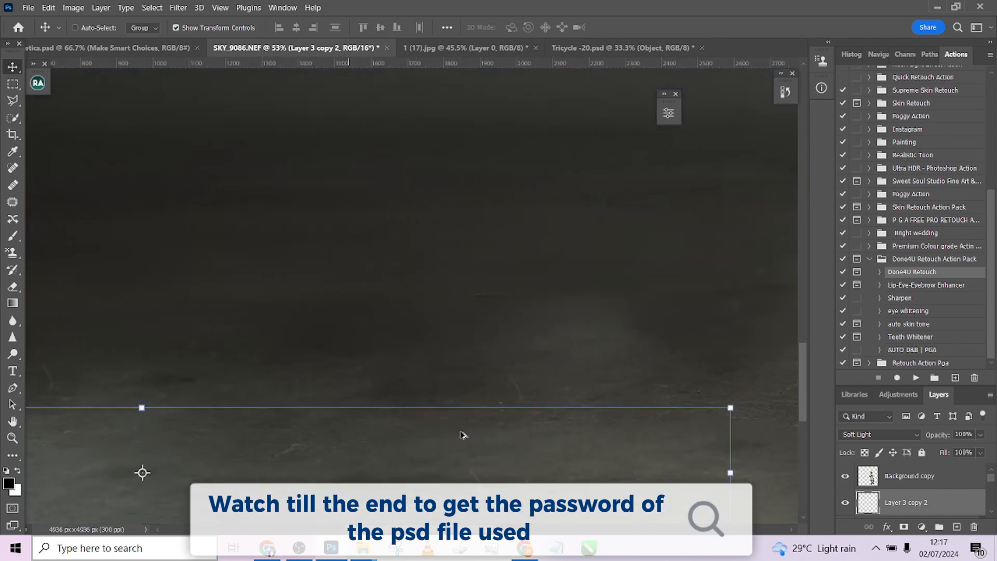
scroll(491, 357, "up", 1)
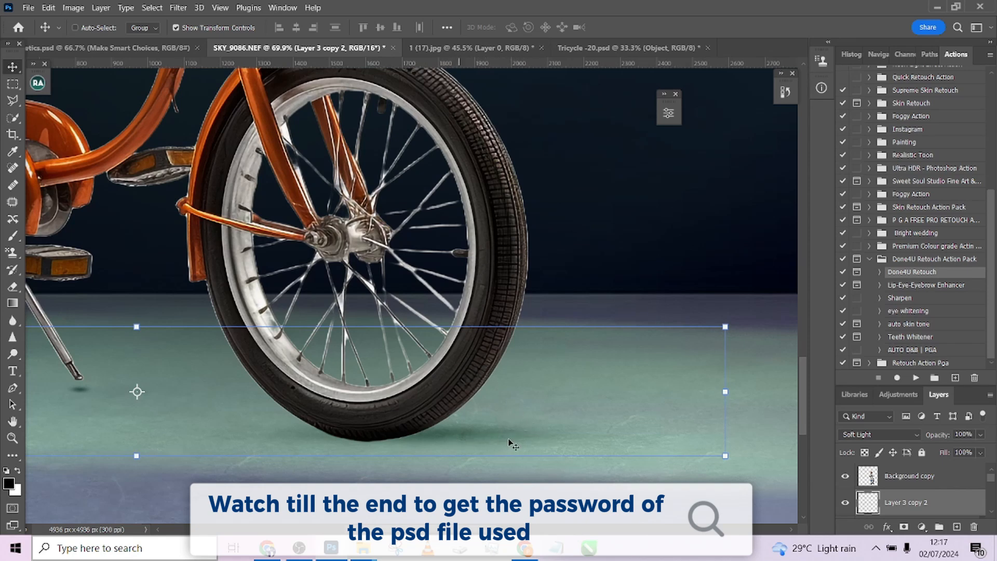
scroll(255, 395, "left", 6)
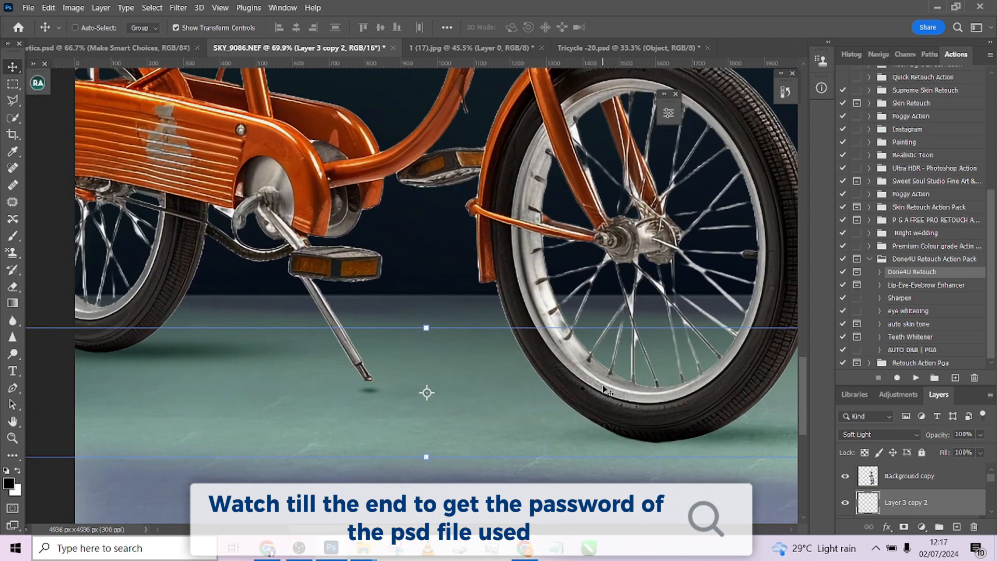
left_click_drag(613, 392, 549, 404)
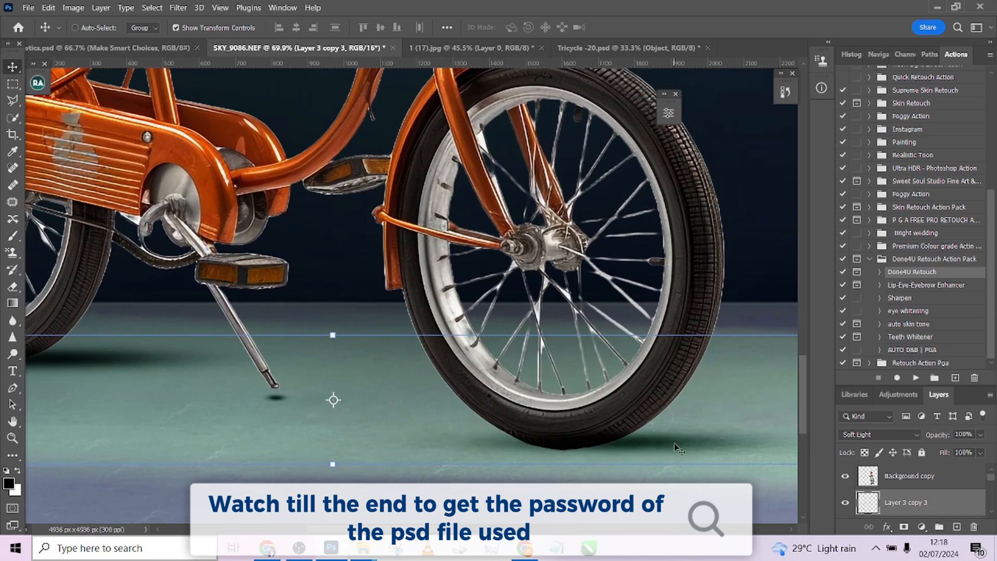
left_click(904, 527, "alt")
Paint white on the duplicate shadow's mask with a 161 px brush to reveal it where the front tyre meets the floor
key("b")
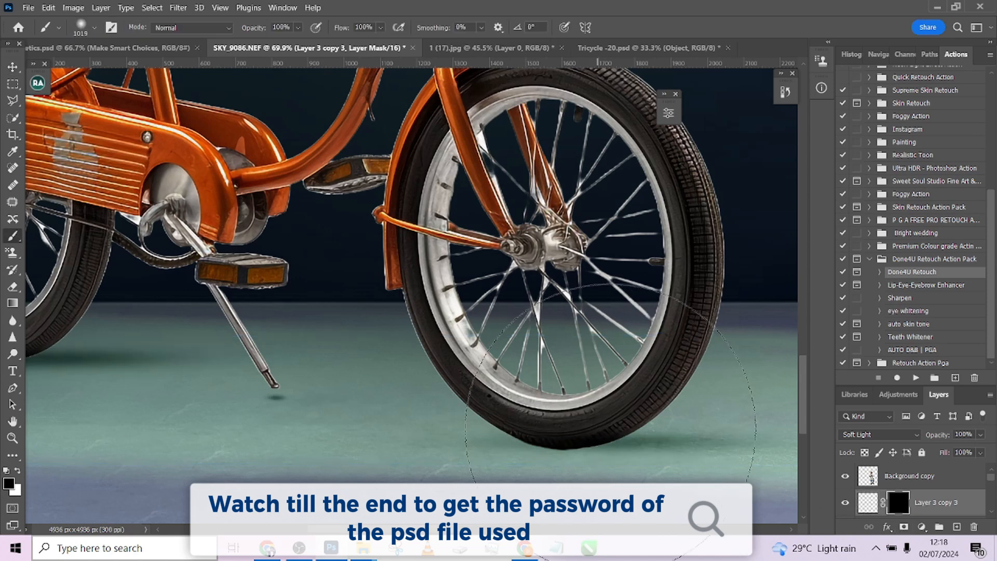
left_click_drag(614, 410, 420, 426)
key("x")
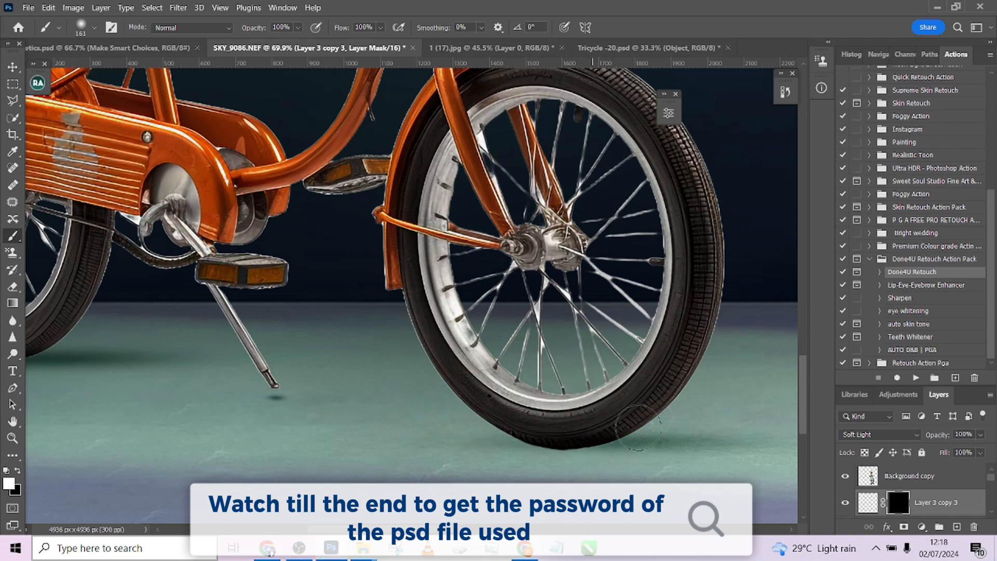
mouse_move(614, 430)
left_mouse_down()
mouse_move(551, 431)
mouse_move(723, 421)
mouse_move(508, 424)
mouse_move(589, 424)
left_mouse_up()
scroll(525, 401, "down", 5)
scroll(559, 358, "down", 4)
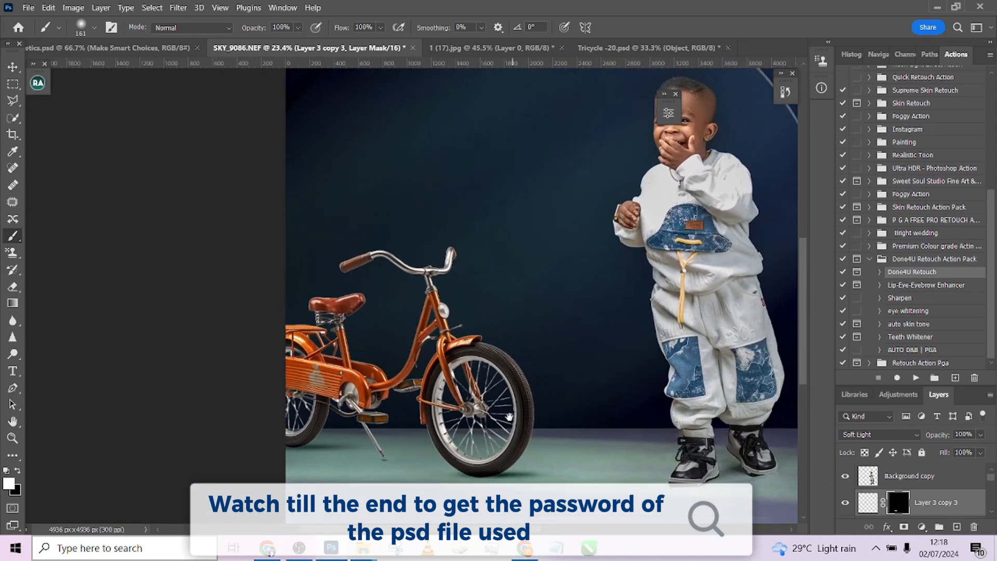
left_click_drag(464, 393, 395, 393)
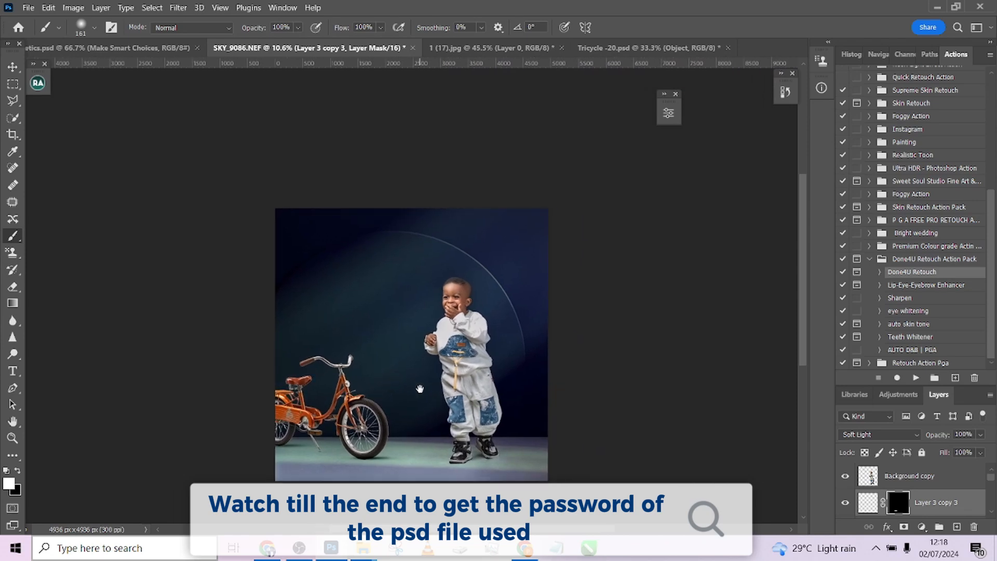
scroll(416, 391, "up", 1)
scroll(428, 388, "up", 1)
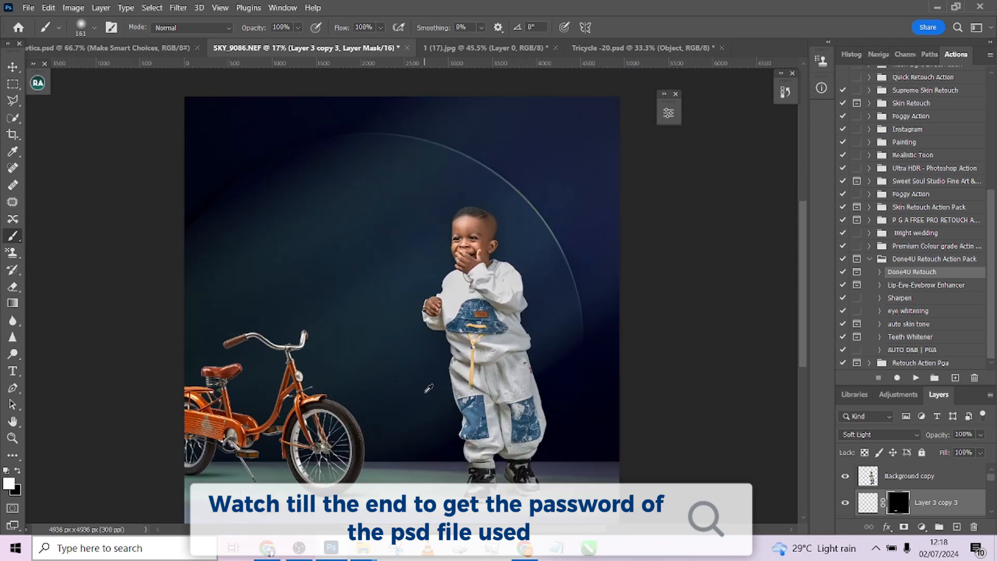
scroll(429, 390, "down", 1)
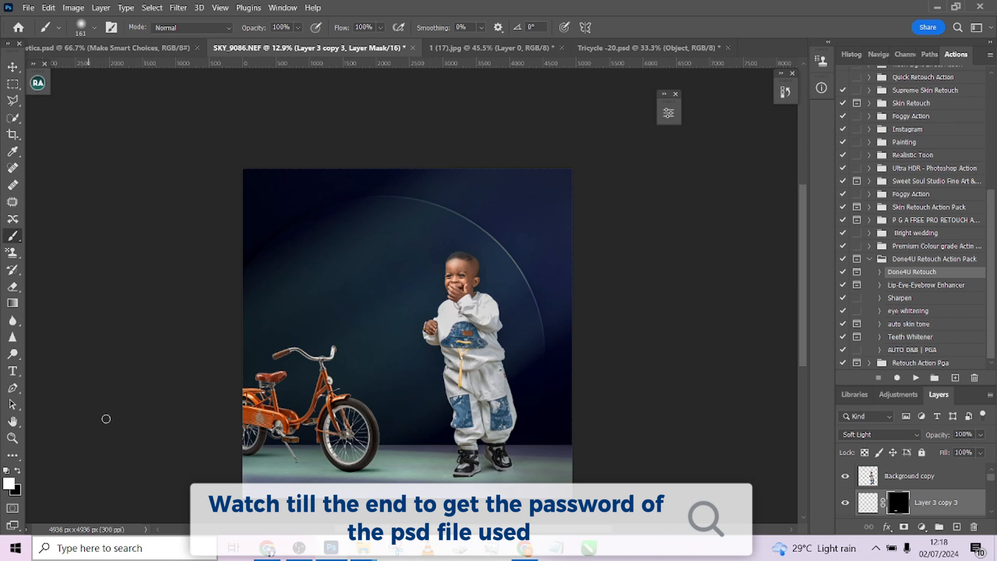
Open the red rose number 1 picture from its image folder, select the number and mask out its background
mouse_move(363, 549)
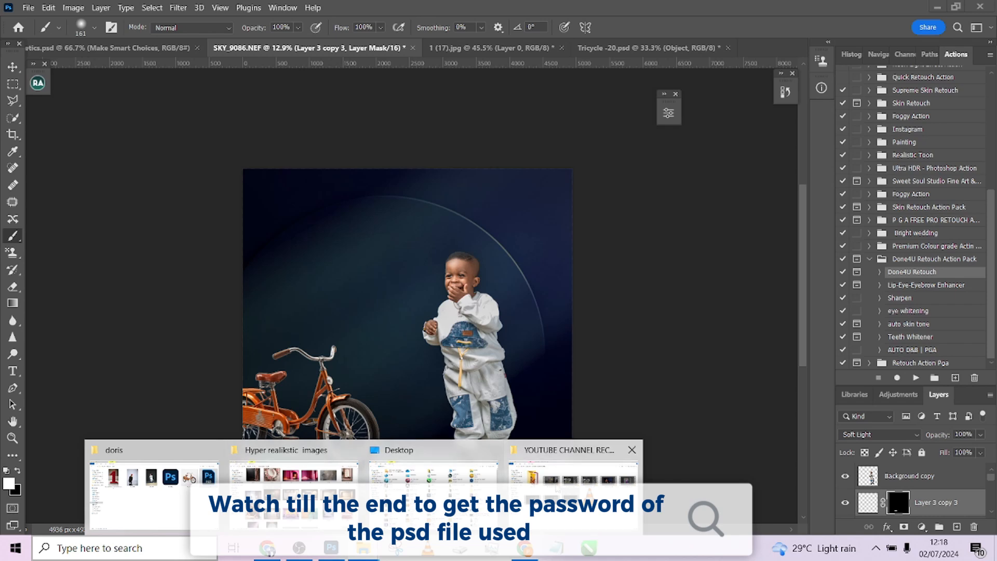
left_click(145, 477)
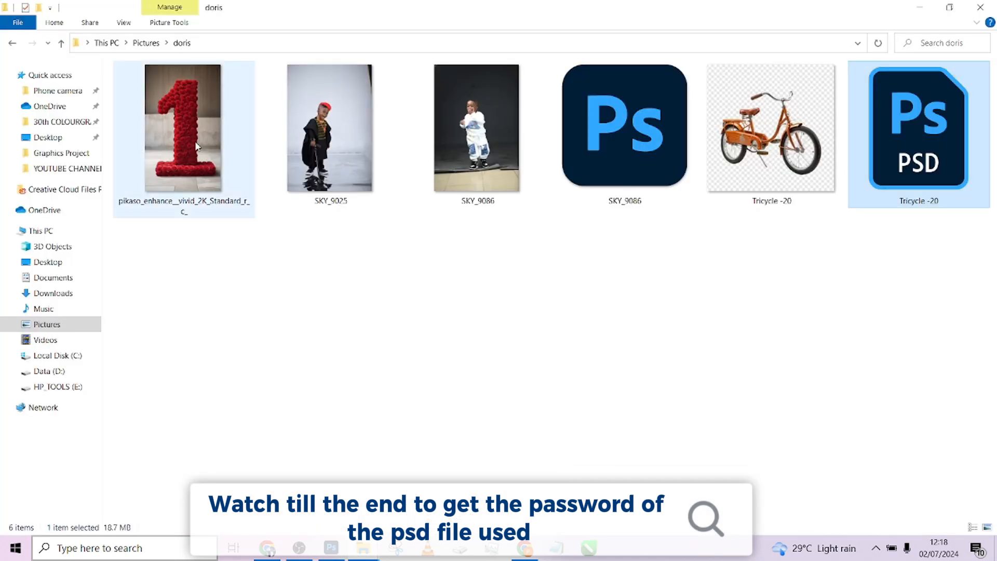
mouse_move(197, 147)
left_mouse_down()
mouse_move(398, 462)
mouse_move(333, 549)
mouse_move(337, 517)
mouse_move(881, 483)
mouse_move(527, 334)
left_mouse_up()
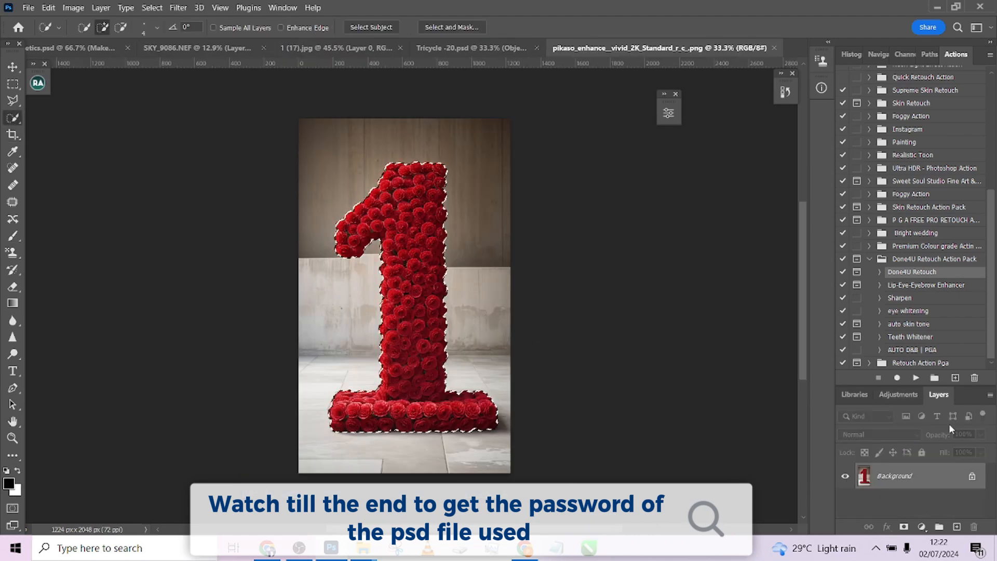
left_click(904, 526)
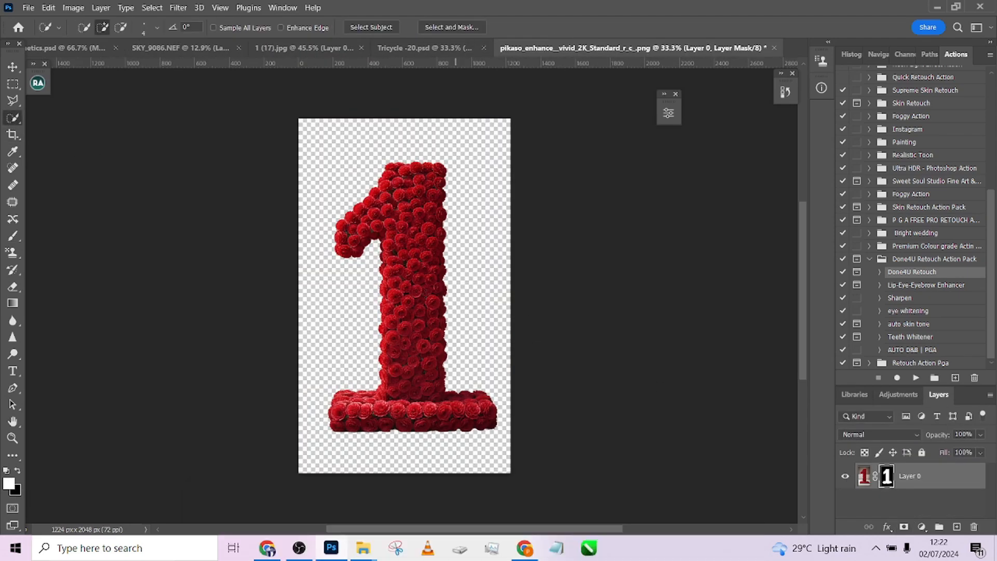
Bring the masked red rose number into the composite despite the depth difference, enlarge it to about 124% and place it between bicycle and boy
key("v")
mouse_move(430, 361)
left_mouse_down()
mouse_move(382, 255)
mouse_move(232, 103)
mouse_move(366, 71)
mouse_move(393, 50)
left_mouse_up()
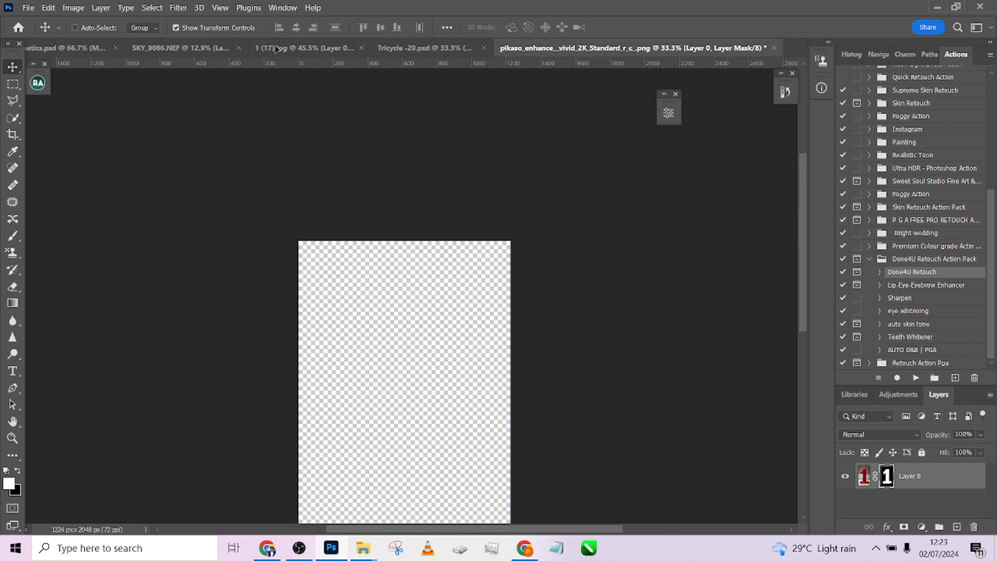
left_click_drag(198, 48, 417, 351)
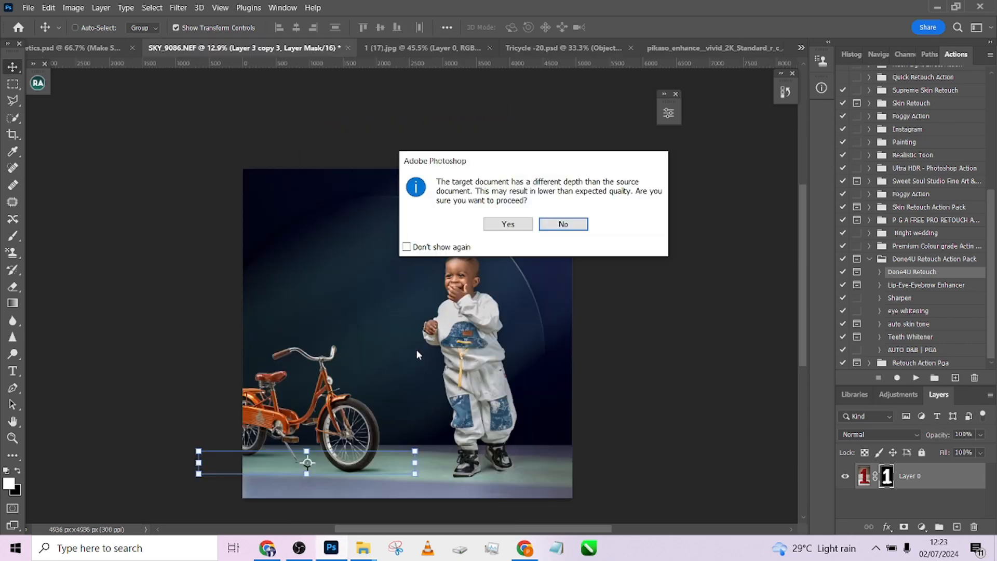
left_click(508, 224)
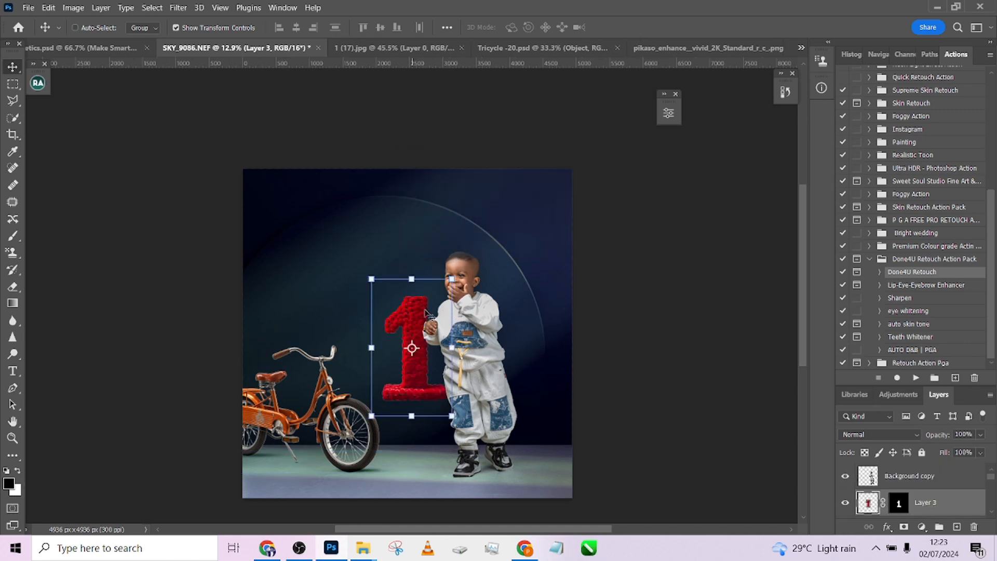
left_click_drag(428, 314, 414, 386)
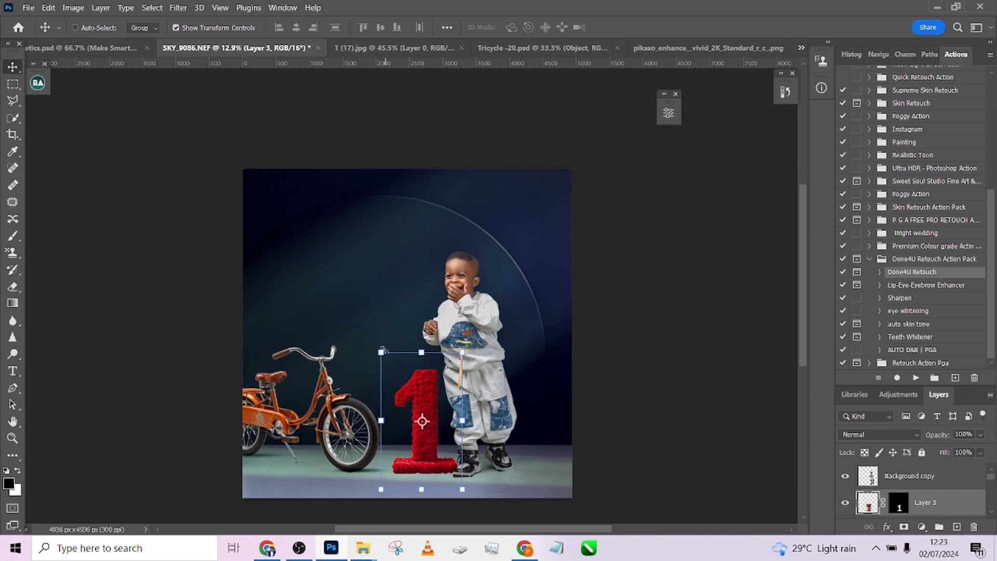
left_click_drag(383, 351, 361, 320)
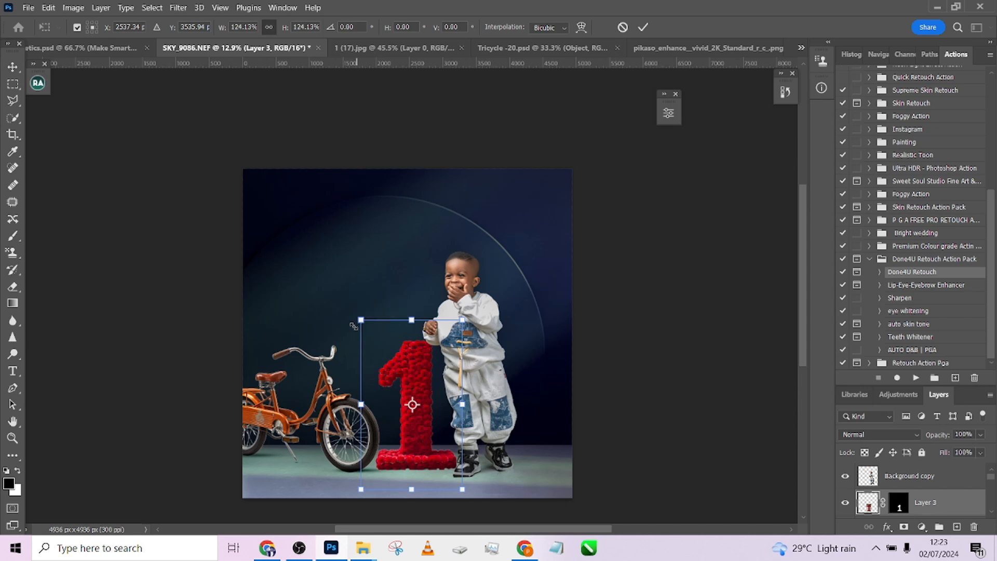
left_click_drag(411, 358, 426, 363)
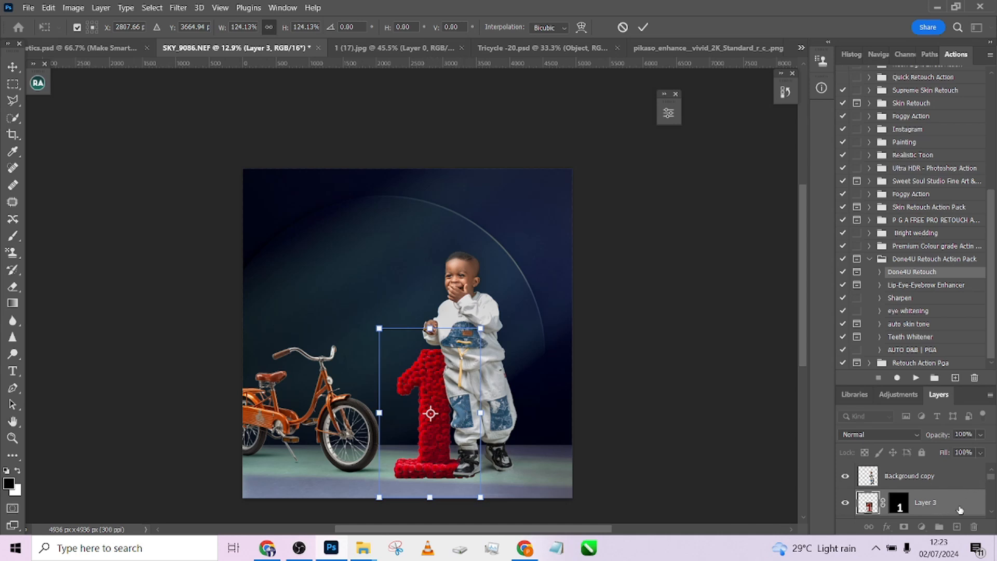
Try the rose number in front of the boy by raising its layer above his, scaling it to about 97.5%
left_click_drag(958, 510, 948, 471)
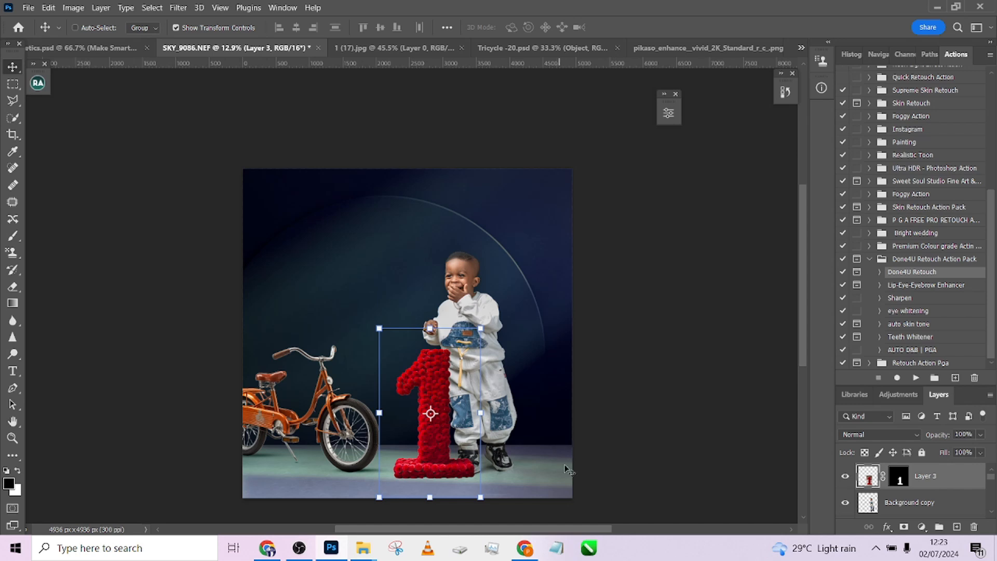
left_click_drag(454, 456, 454, 451)
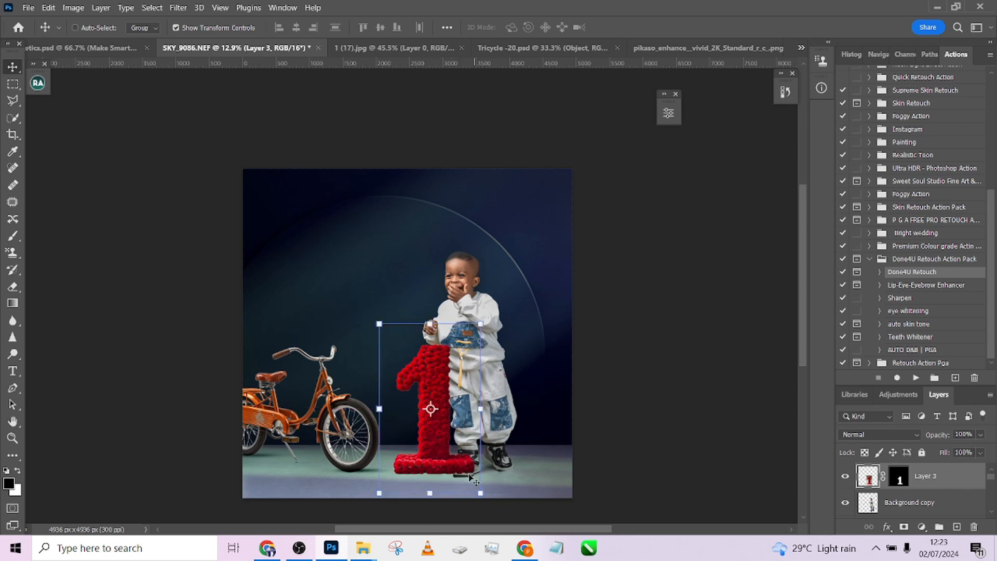
left_click_drag(481, 493, 453, 486)
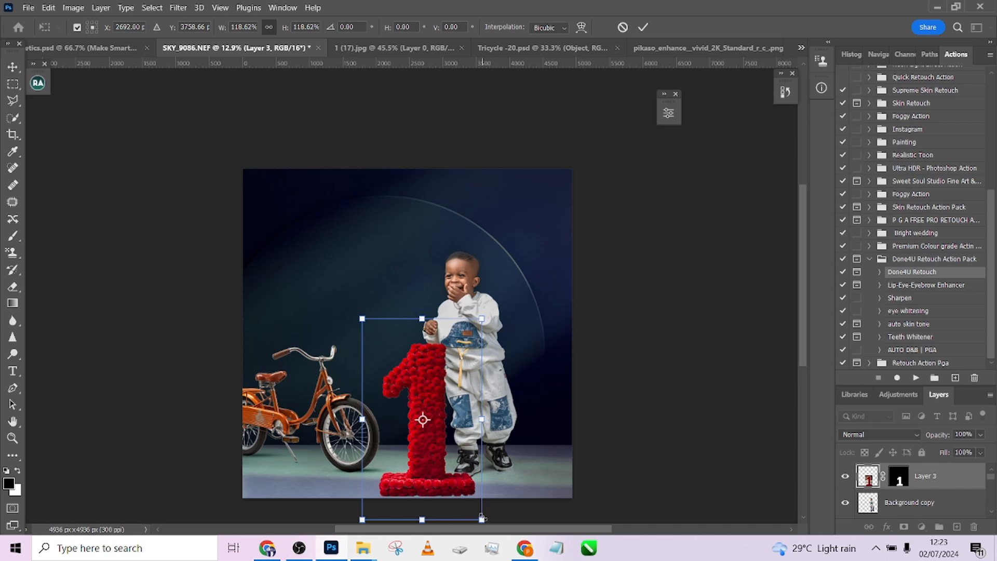
left_click_drag(482, 518, 418, 464)
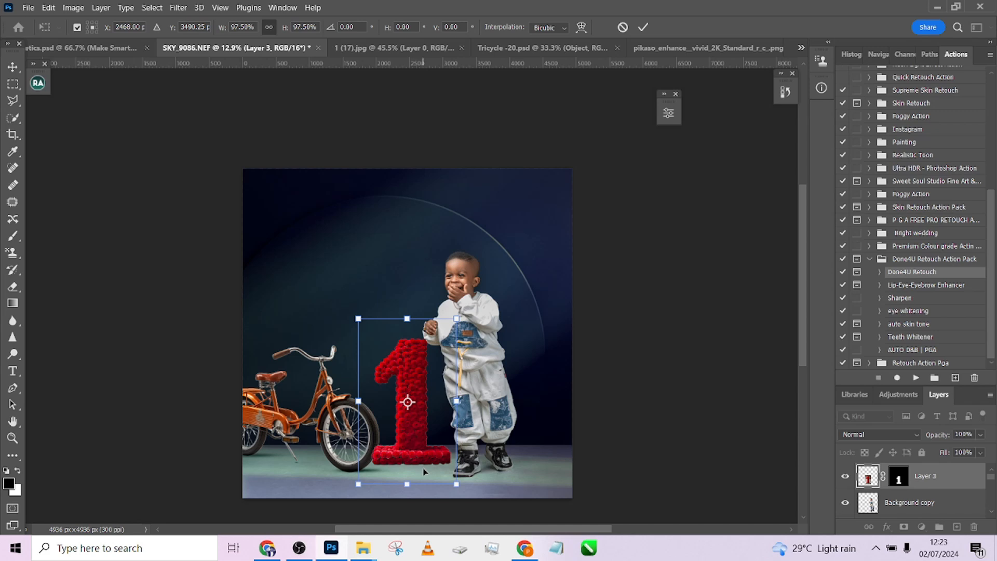
Move the rose number over to the bicycle and reorder the layers so it sits behind both the boy and the bicycle
left_click_drag(413, 393, 294, 405)
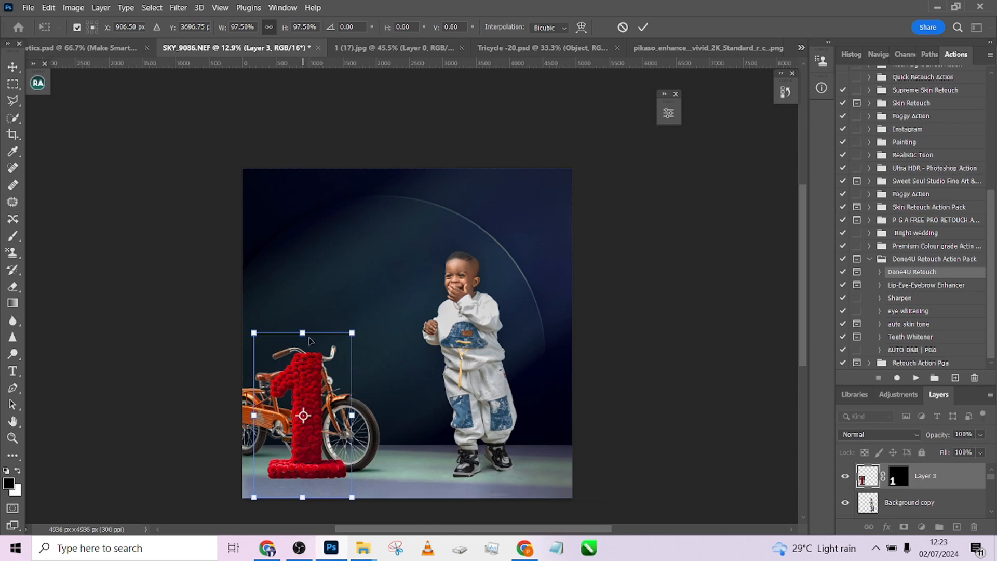
left_click_drag(960, 476, 958, 515)
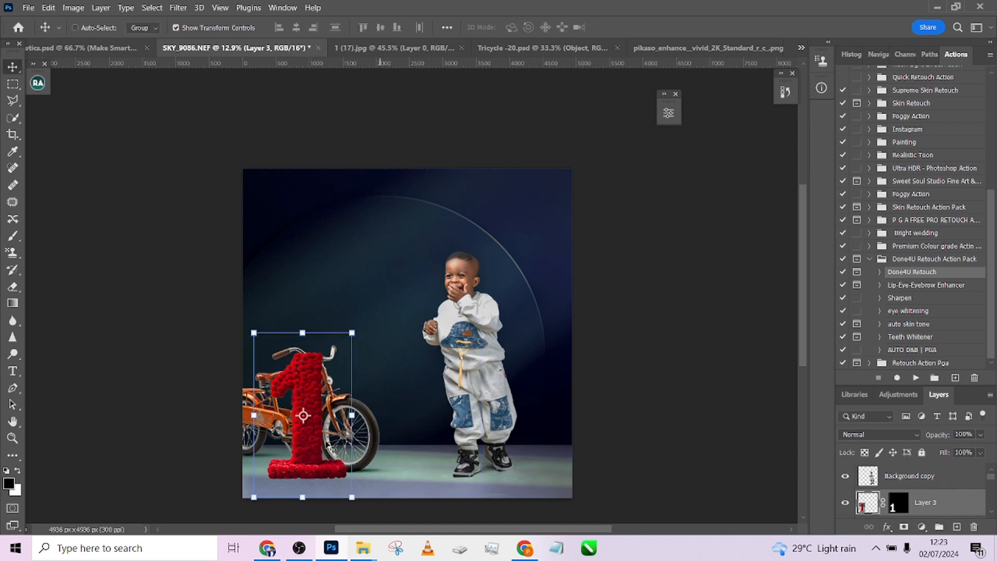
left_click_drag(313, 450, 363, 429)
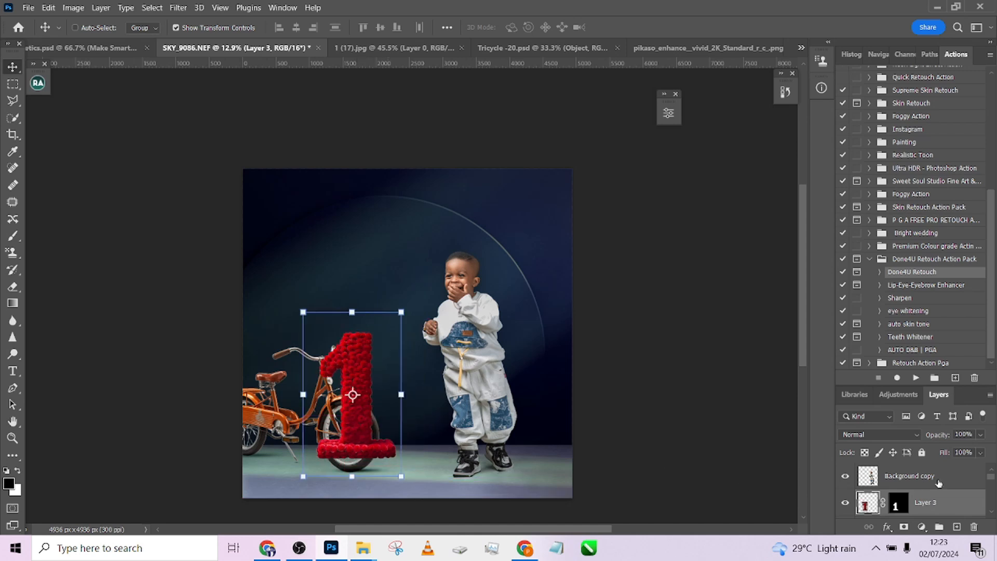
left_click(992, 512)
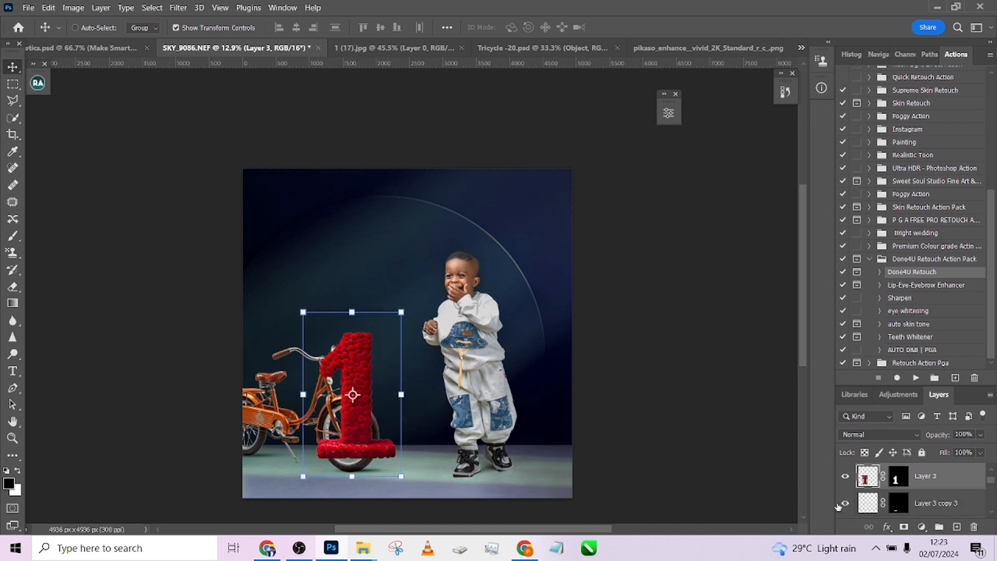
key("ctrl+z")
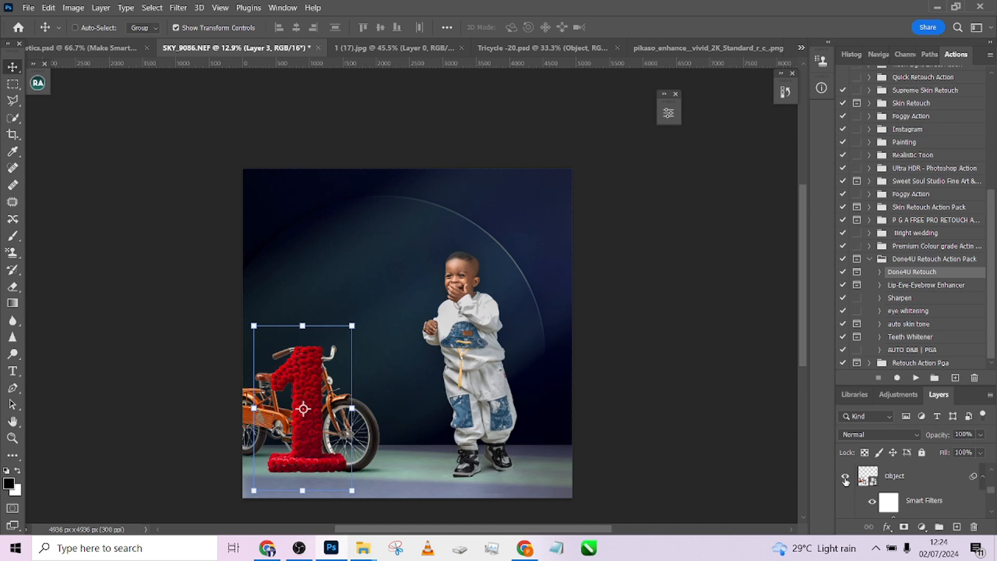
left_click(991, 471)
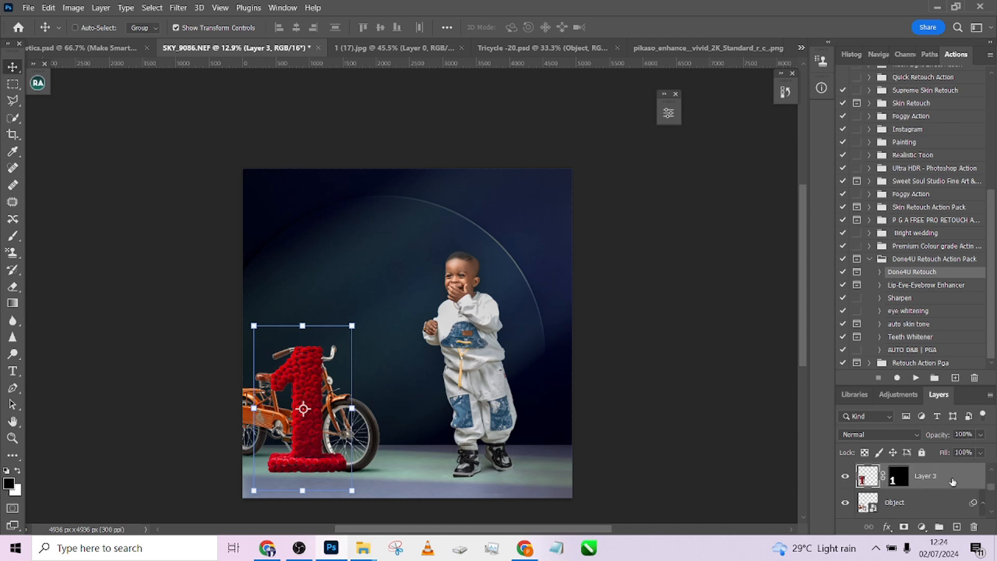
left_click_drag(951, 507, 925, 473)
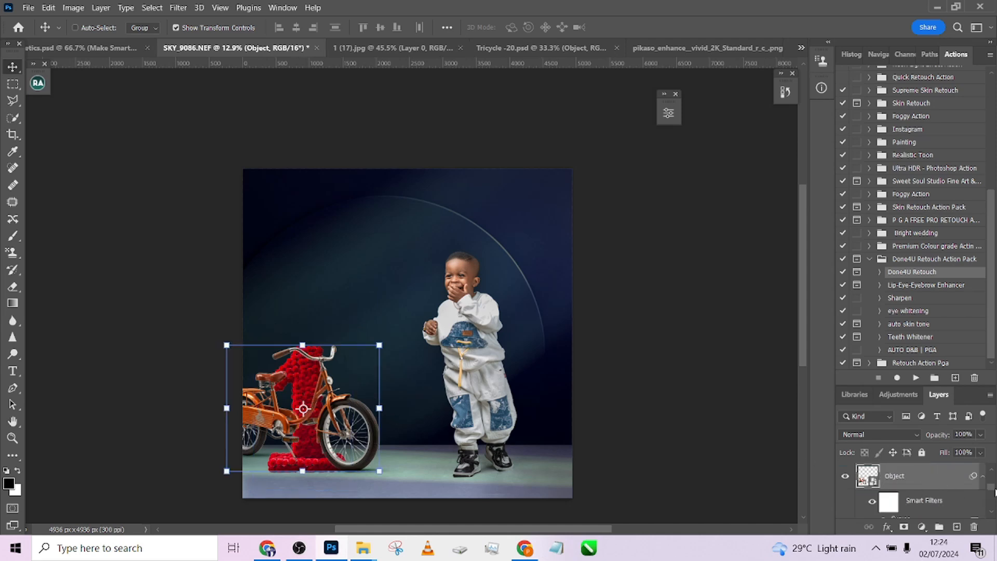
Turn on Auto-Select and enlarge the rose number behind the bicycle to about 143%
left_click(91, 29)
left_click_drag(295, 384, 289, 367)
left_click_drag(341, 311, 372, 258)
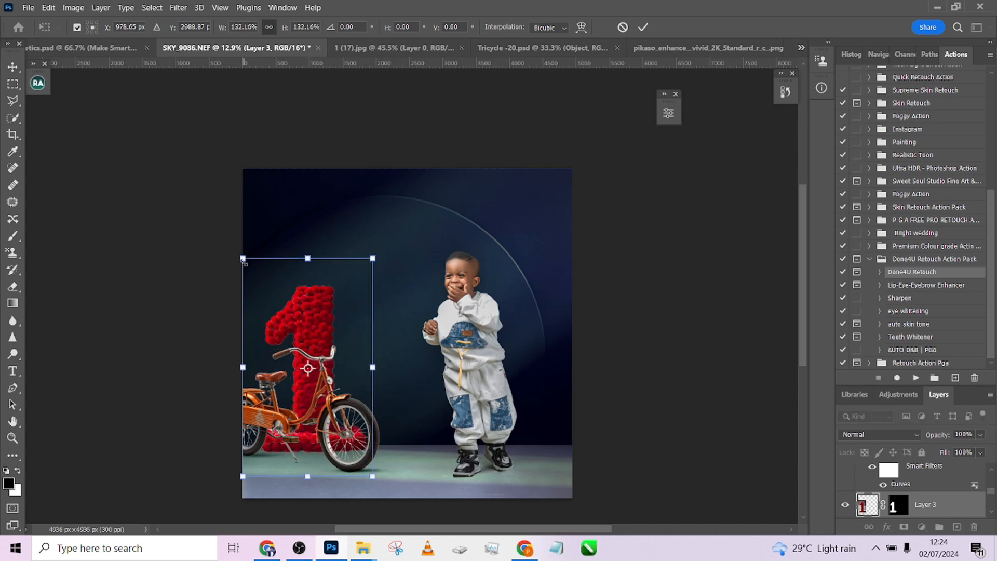
mouse_move(243, 256)
left_mouse_down()
mouse_move(230, 208)
mouse_move(232, 240)
left_mouse_up()
left_click_drag(331, 299, 331, 311)
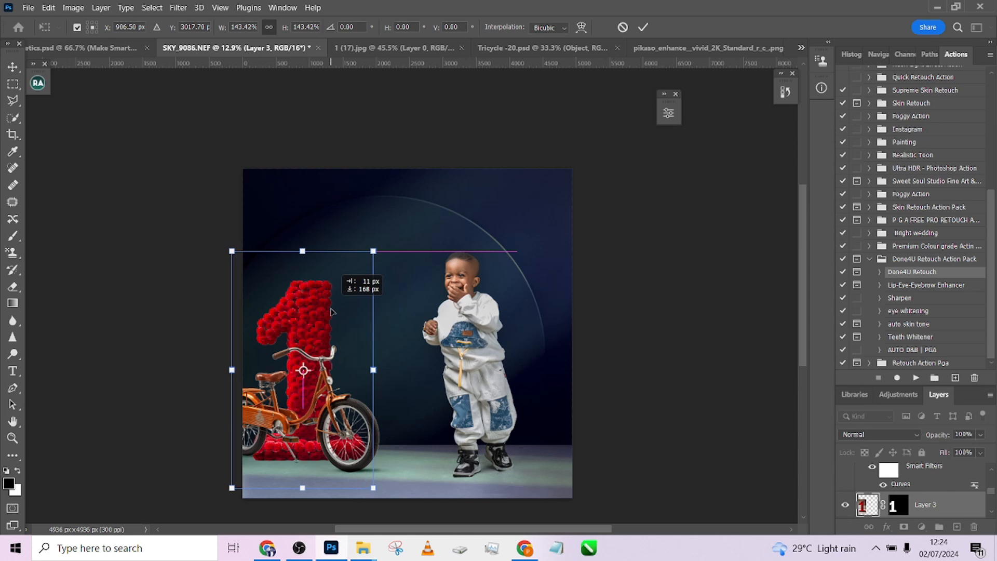
Shift the rose number between the bicycle and the boy and enlarge it to about 202%
left_click_drag(331, 310, 428, 311)
left_click_drag(395, 250, 394, 231)
left_click_drag(425, 287, 416, 294)
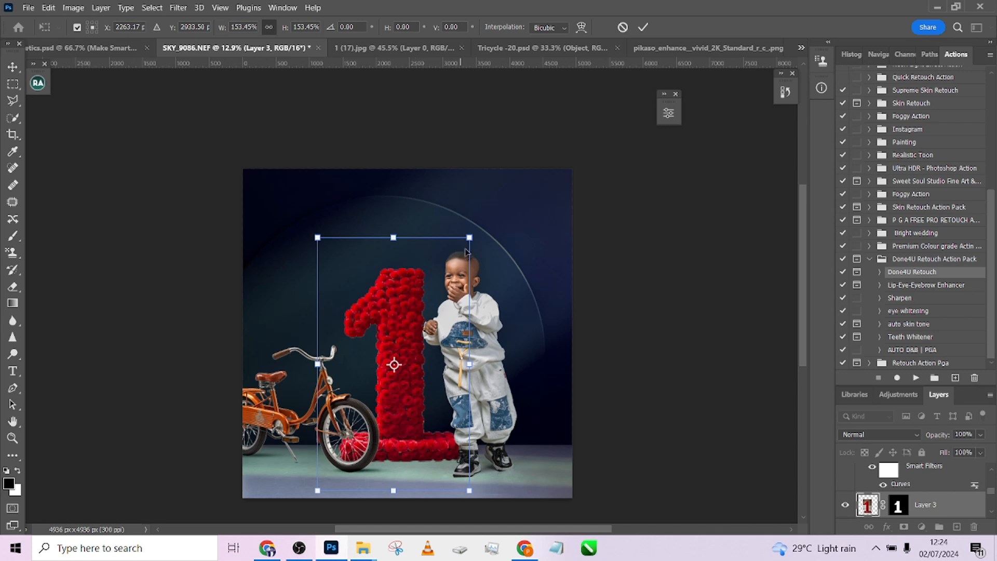
left_click_drag(470, 238, 495, 193)
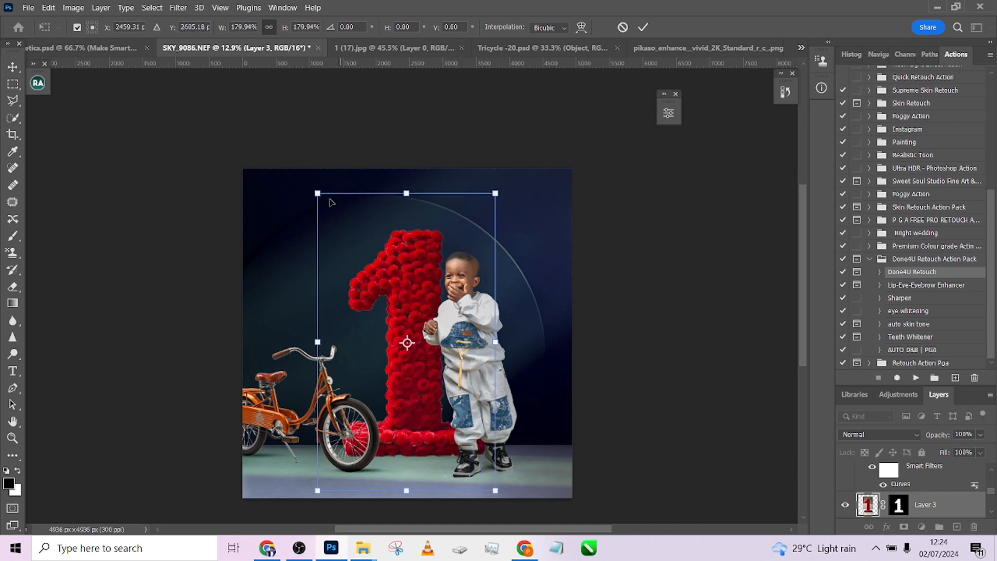
left_click_drag(315, 191, 294, 154)
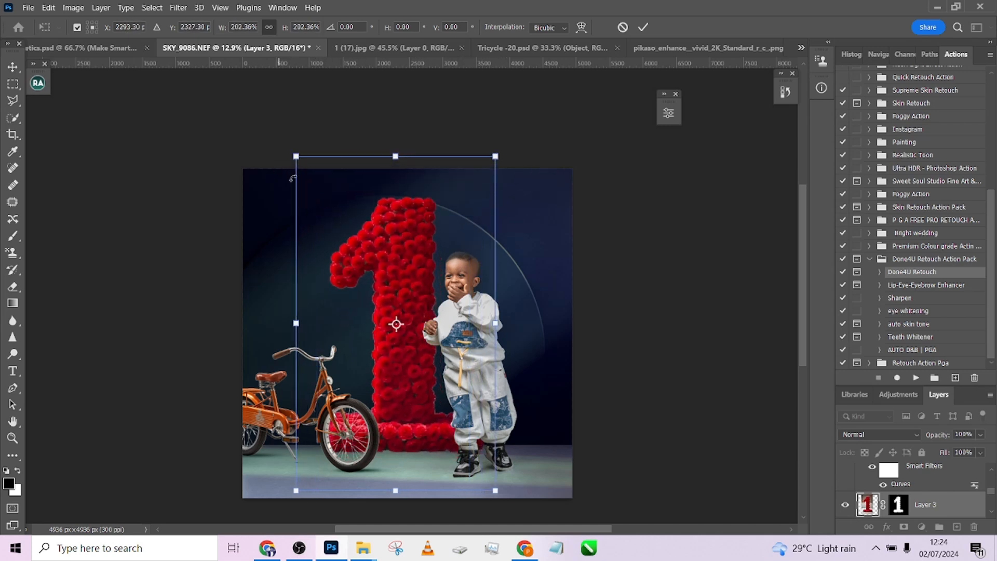
left_click_drag(450, 252, 445, 259)
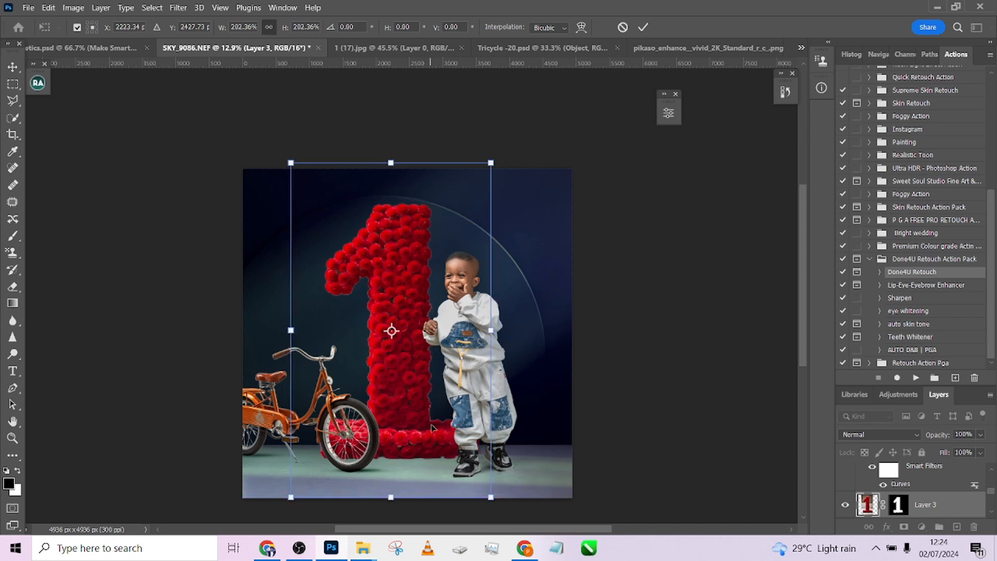
Reduce the rose number to about 180% and settle its base on the floor behind the front tyre and the boy's leg
left_click_drag(392, 497, 394, 489)
left_click_drag(490, 156, 481, 173)
left_click_drag(436, 229, 438, 257)
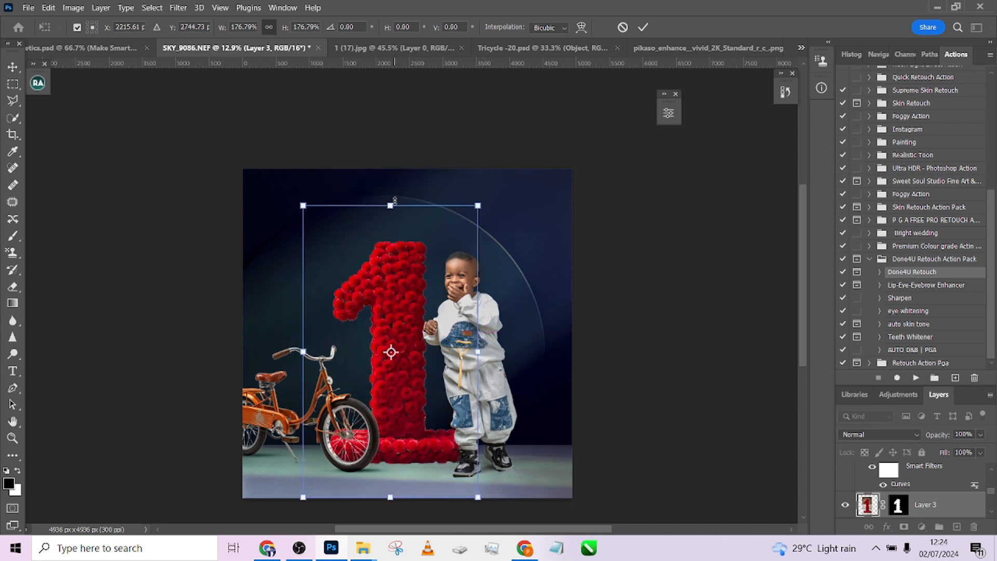
left_click_drag(395, 200, 395, 193)
left_click_drag(429, 242, 434, 242)
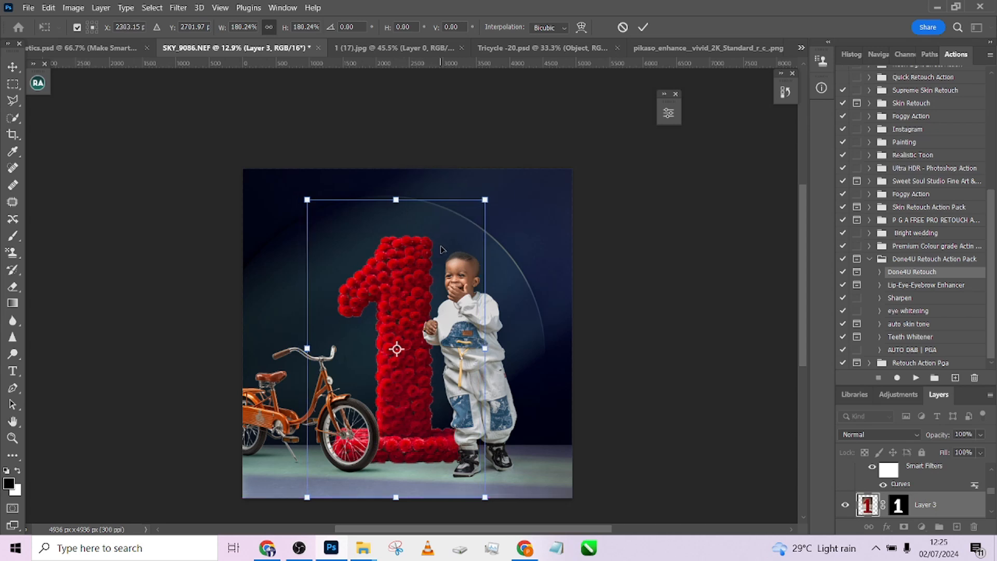
left_click(643, 27)
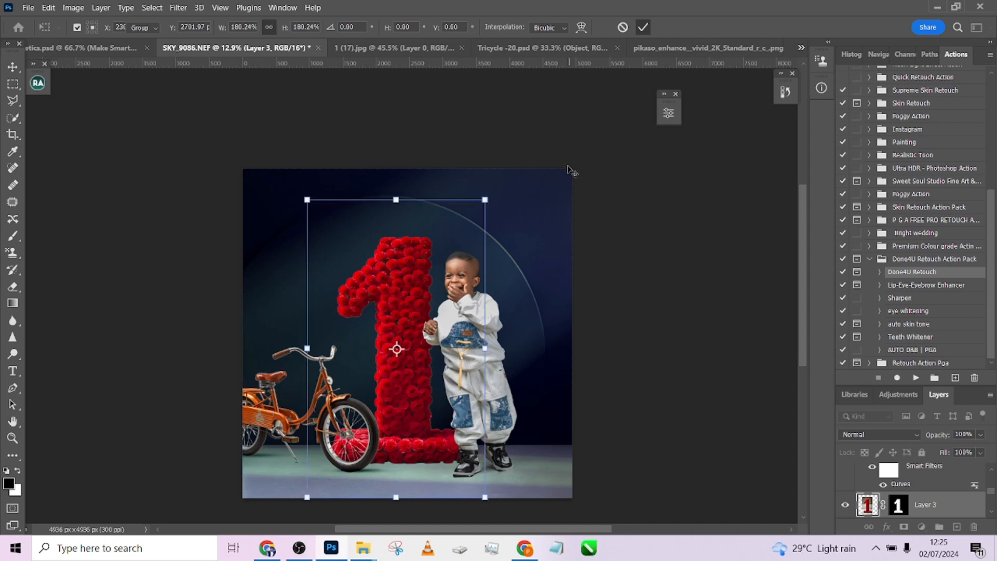
Recolour the rose number golden yellow with Hue/Saturation at Hue +42, Saturation -10 and Lightness -8
key("ctrl+u")
left_click_drag(740, 186, 715, 225)
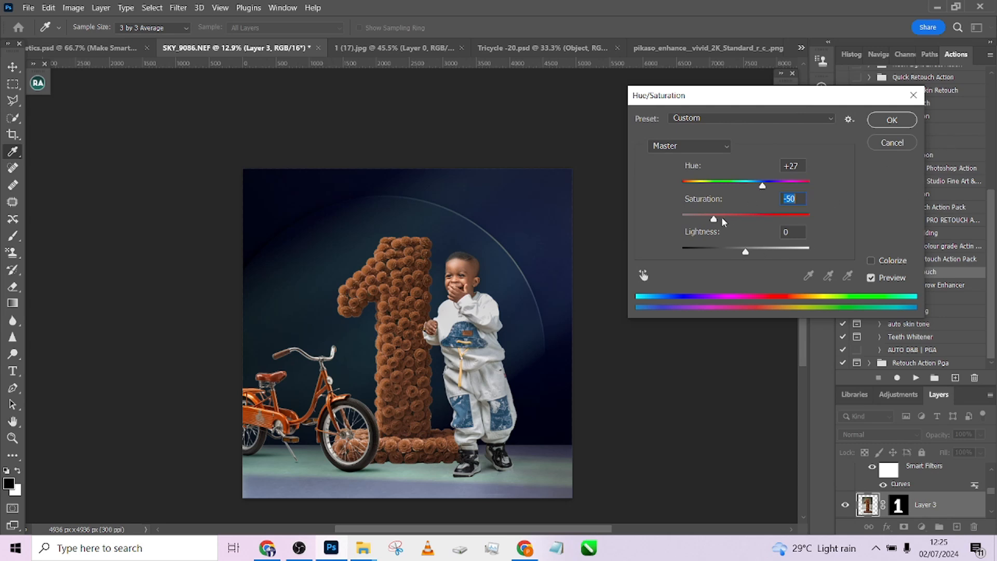
left_click_drag(720, 219, 739, 222)
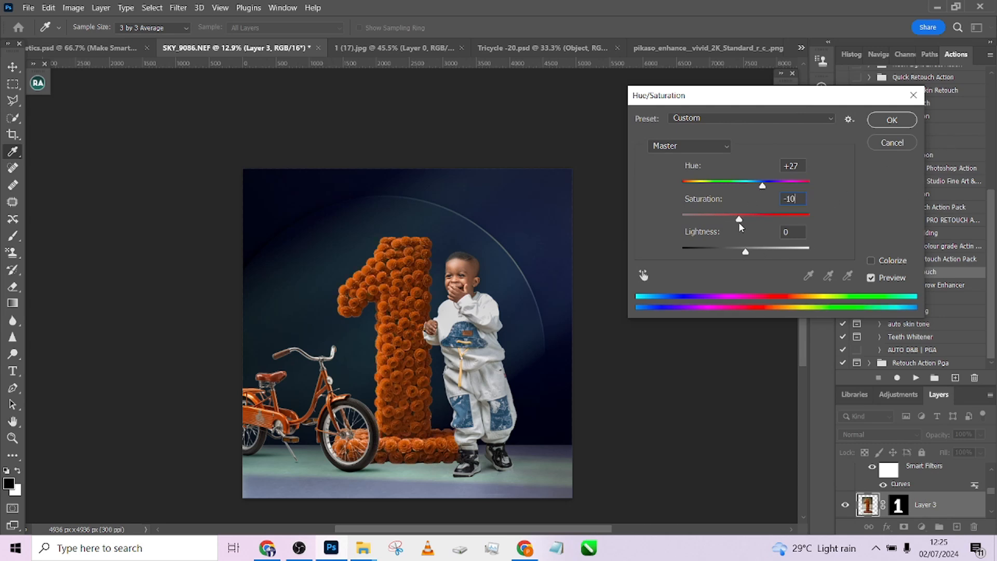
left_click_drag(762, 186, 772, 186)
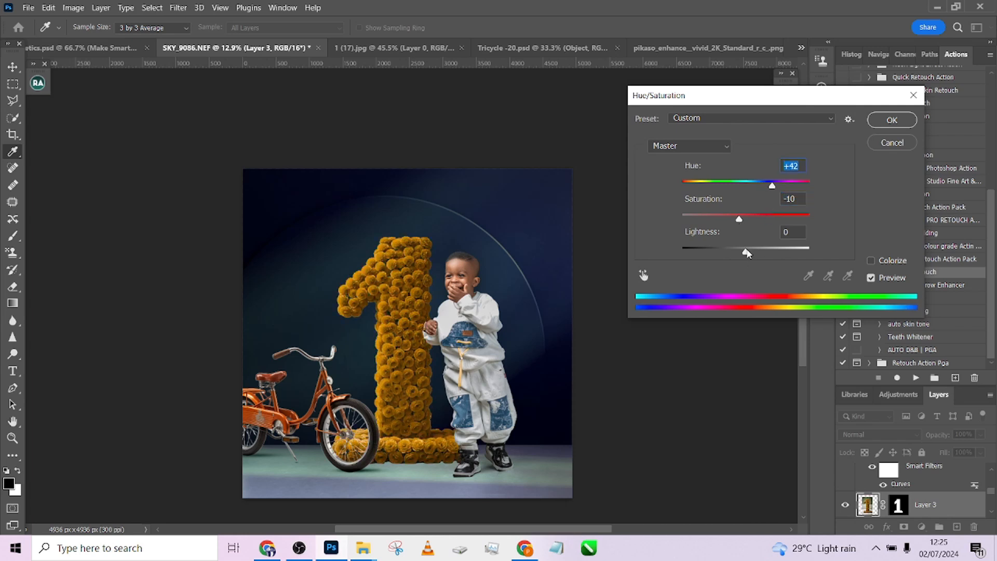
left_click_drag(746, 251, 740, 253)
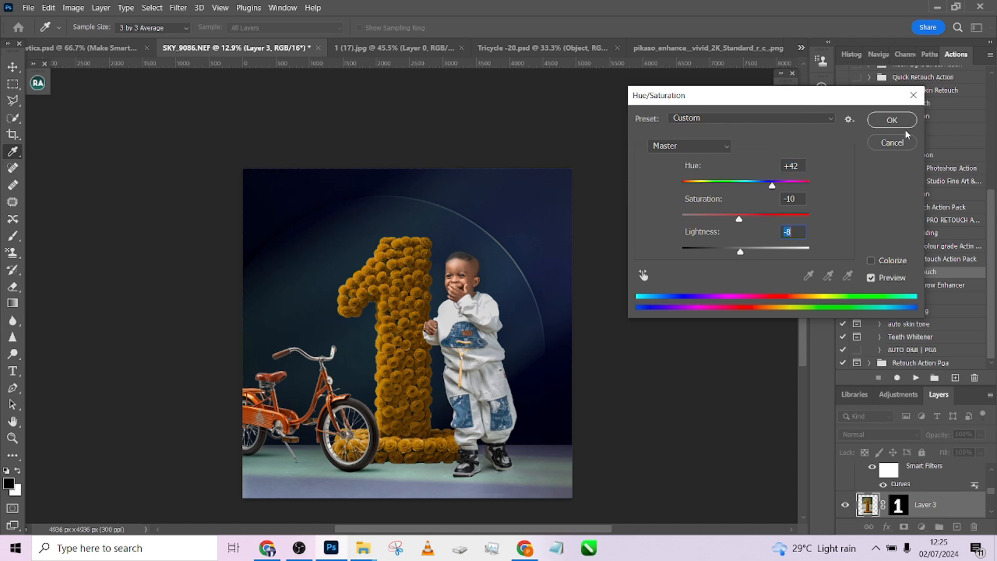
left_click(906, 122)
Scale the golden number up to about 102.5% and nudge it into its place between the bicycle and the boy
key("v")
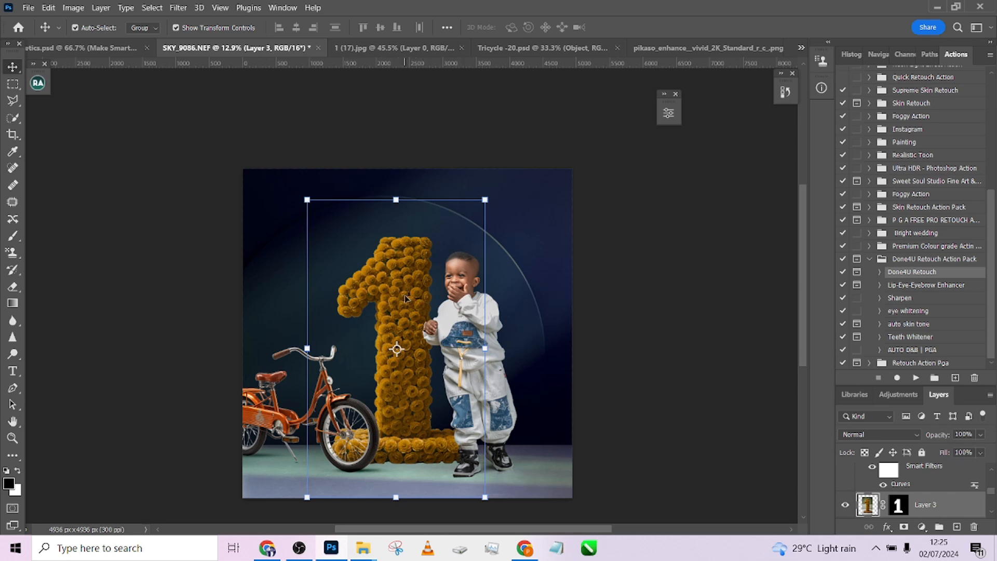
left_click_drag(405, 297, 417, 298)
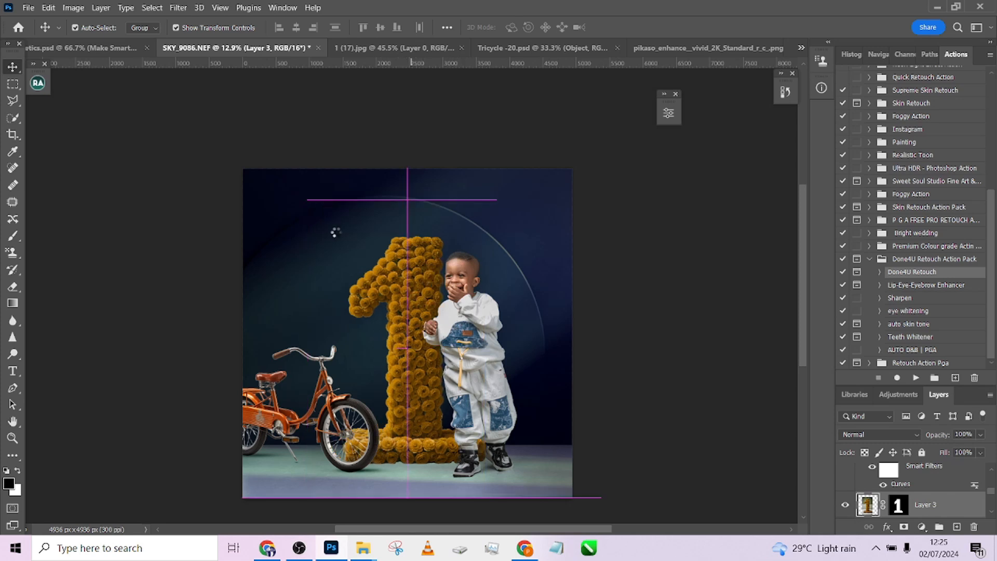
left_click_drag(315, 196, 312, 190)
key("Up")
key("Up")
key("Up")
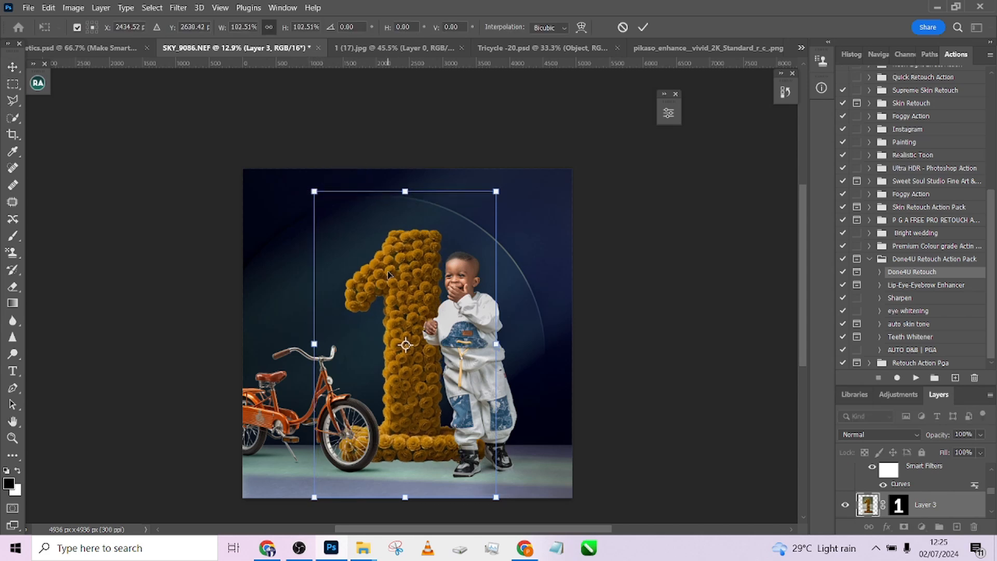
left_click_drag(388, 278, 387, 282)
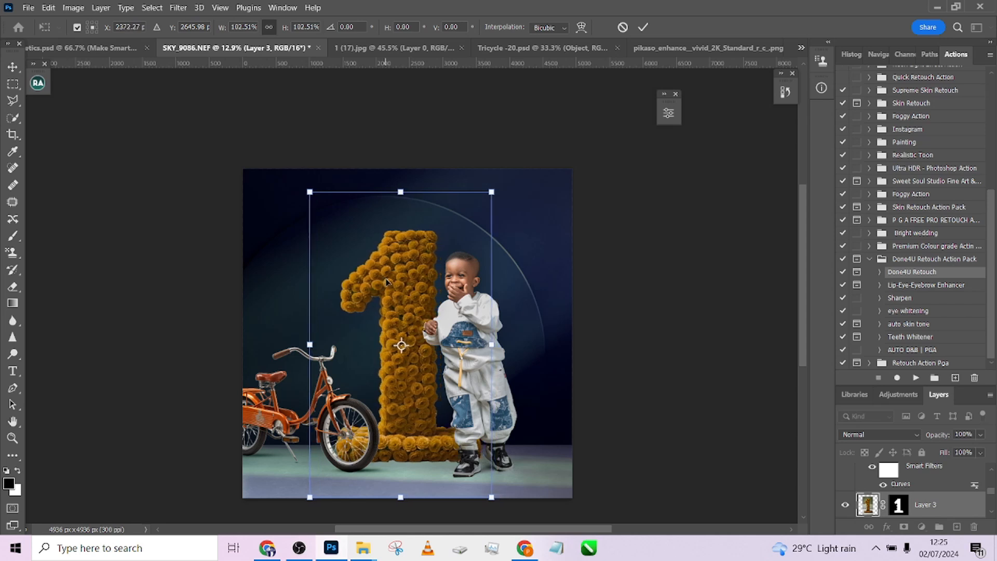
left_click(644, 27)
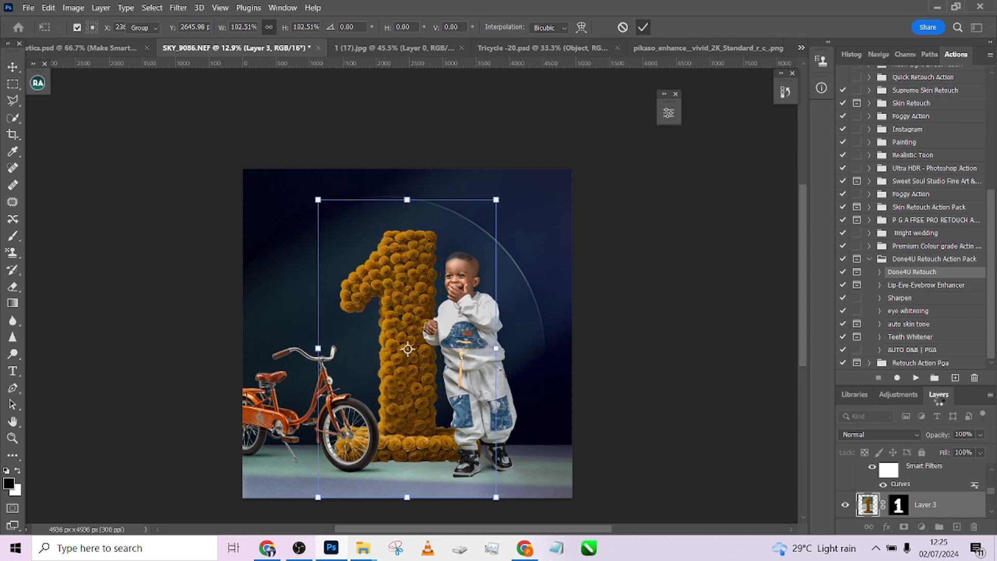
On a new layer directly above the Curves layer, paint one soft black dab of about 1083 px on the floor by the front wheel
left_click(992, 512)
left_click(967, 506)
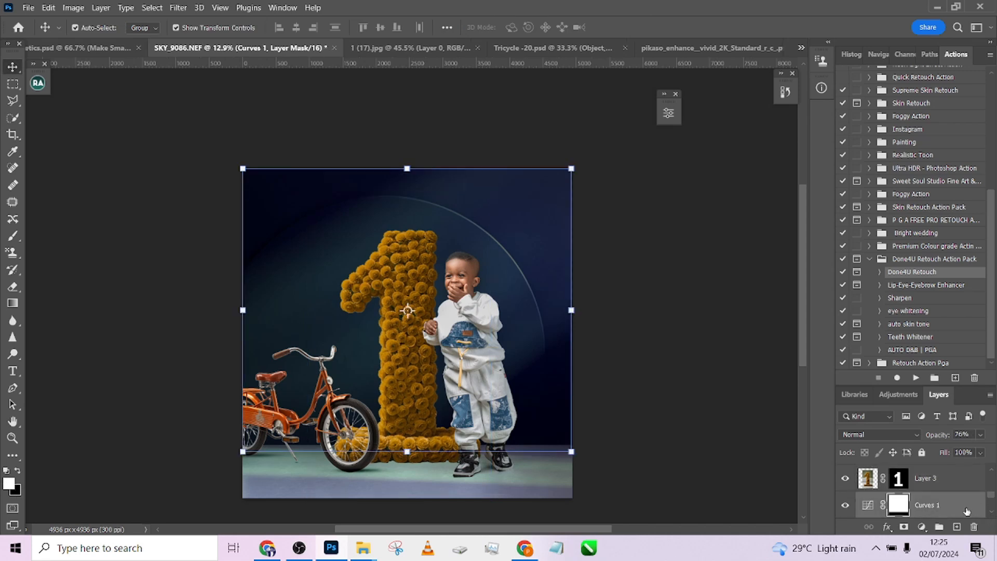
key("b")
right_click(432, 436, "alt")
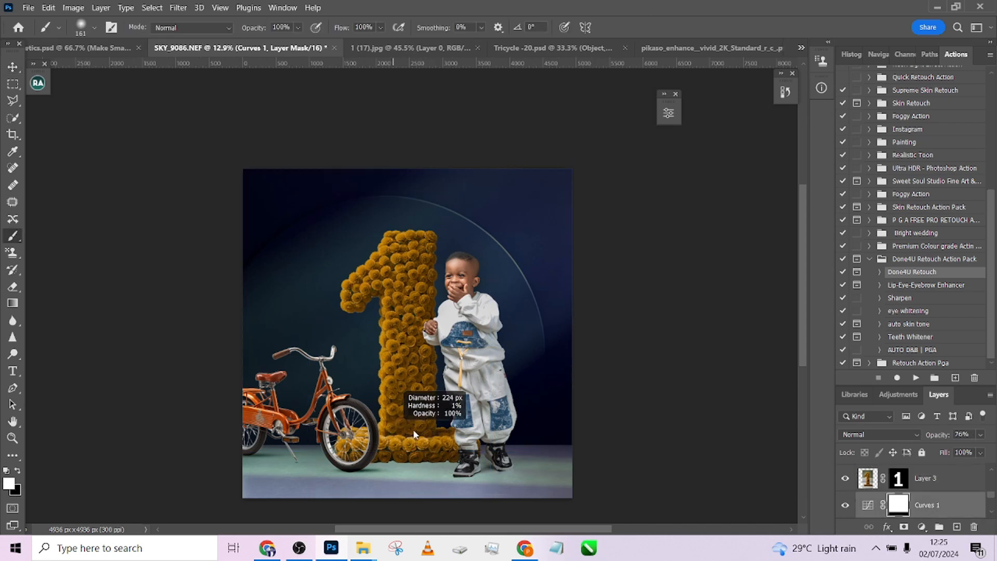
key("x")
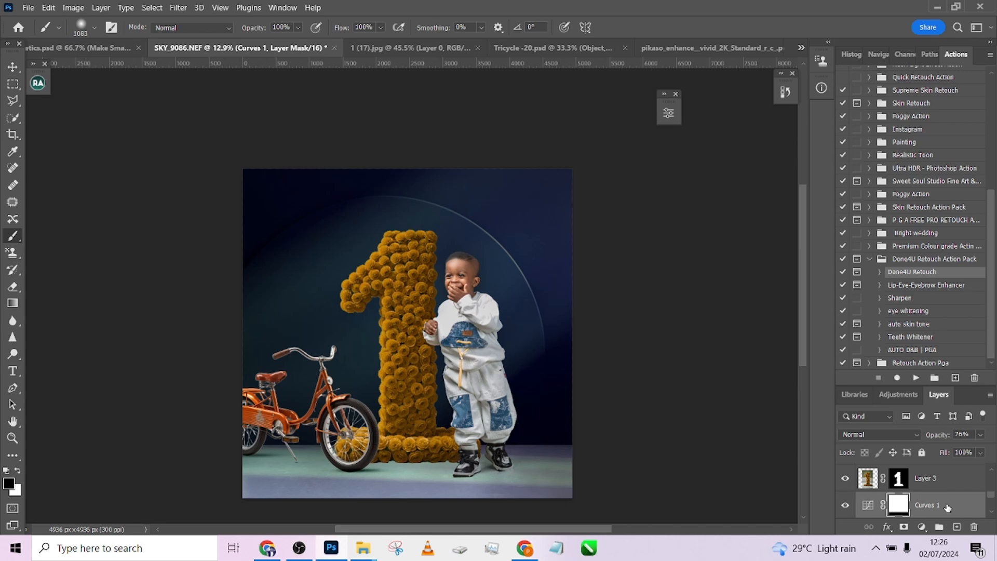
left_click(956, 527)
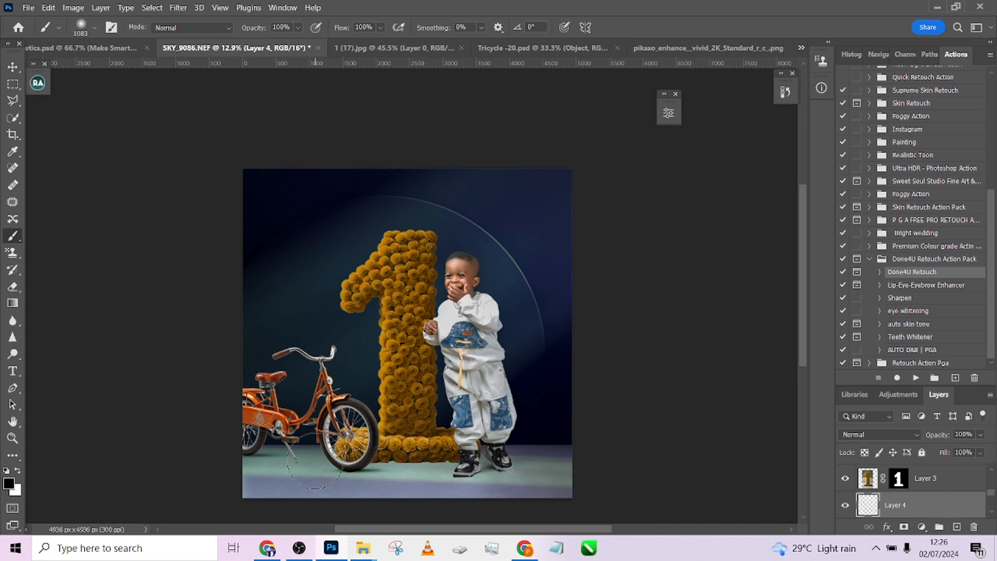
Flatten the black dab to about 9.8% height and stretch it to about 253% width as a floor shadow along the rose number's base
key("ctrl+t")
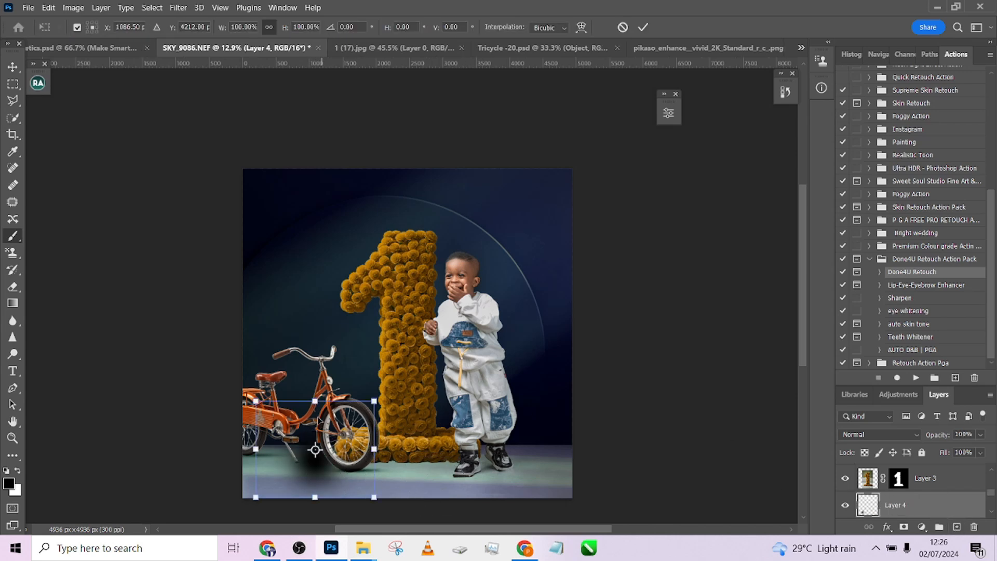
left_click_drag(315, 406, 410, 477)
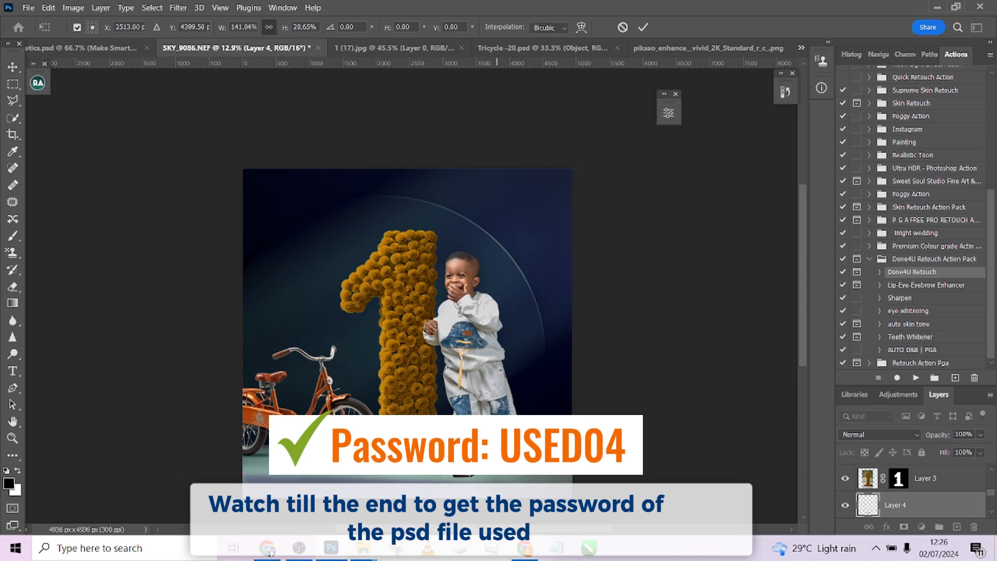
mouse_move(409, 478)
left_mouse_down()
mouse_move(410, 488)
mouse_move(430, 452)
mouse_move(410, 462)
left_mouse_up()
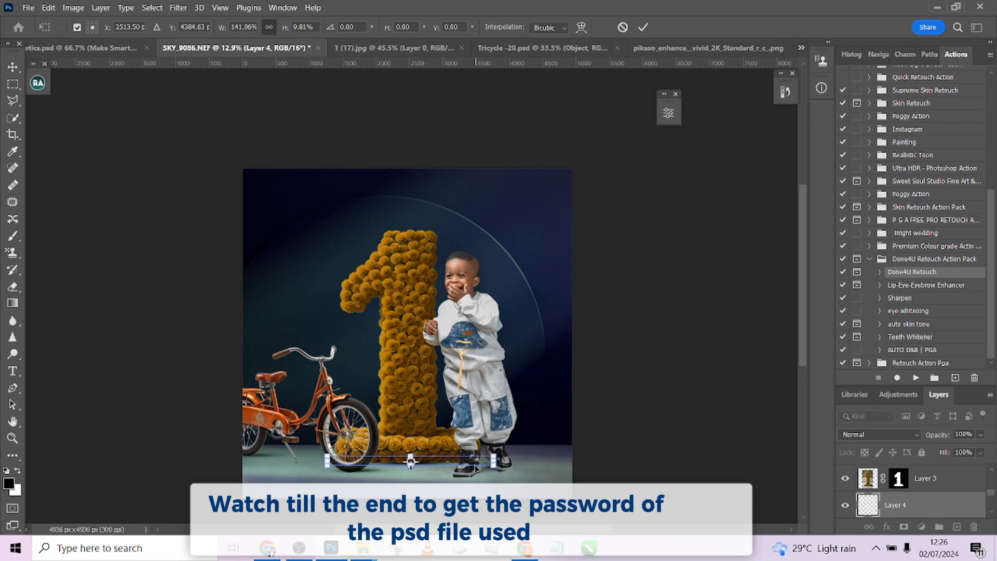
left_click_drag(494, 460, 554, 460)
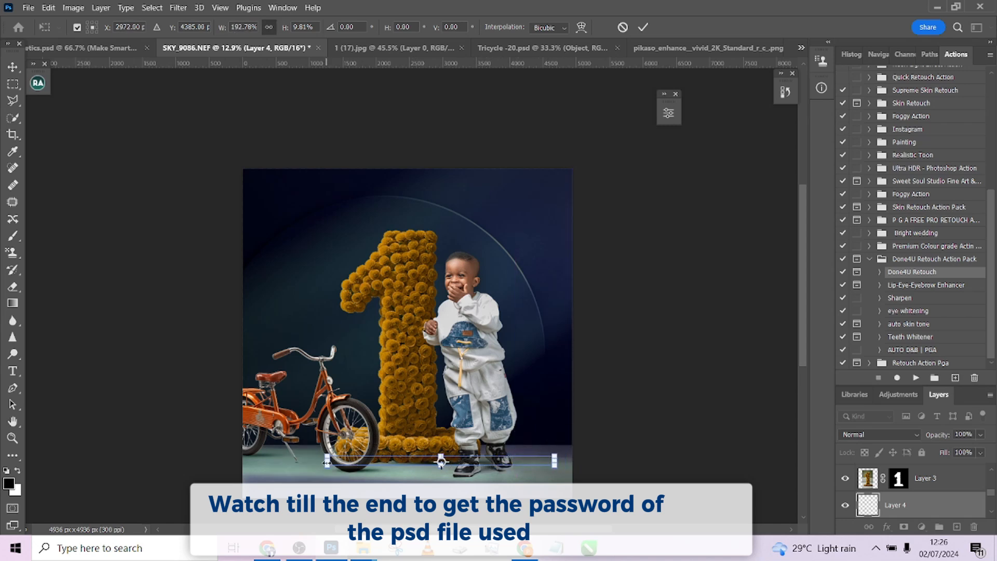
left_click_drag(328, 462, 255, 460)
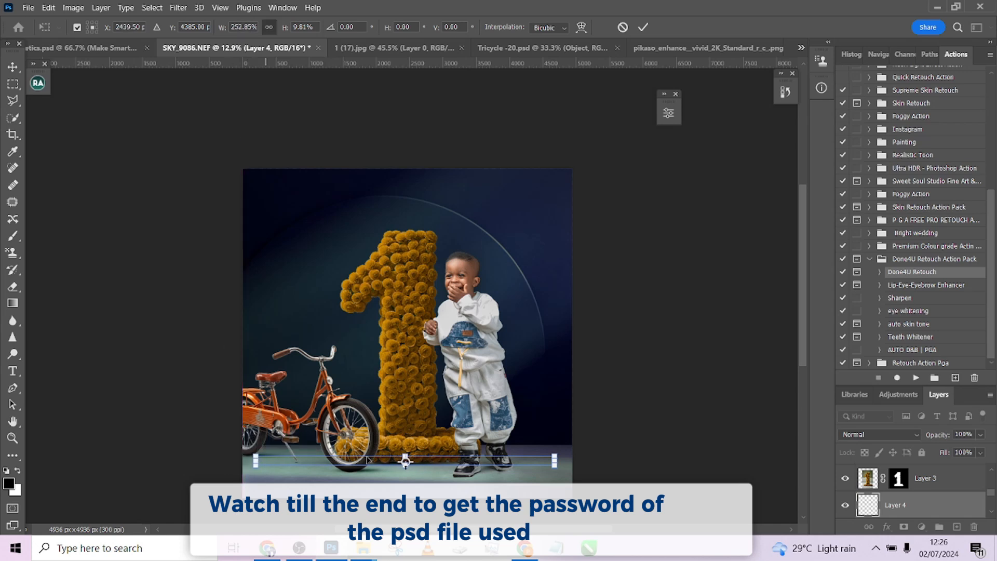
left_click(644, 27)
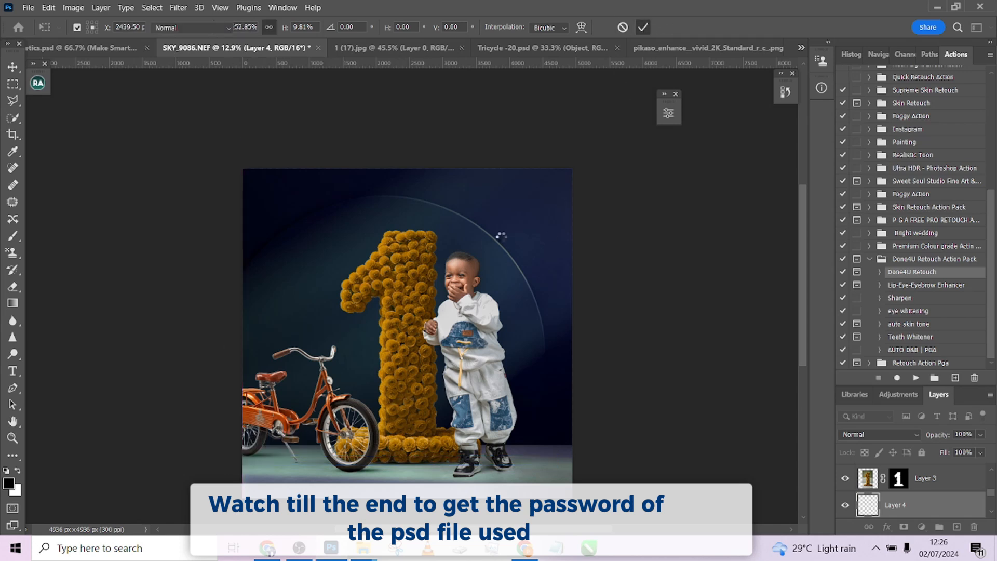
Nudge the rose number slightly up against its floor shadow and make the shadow layer active again
left_click(420, 343)
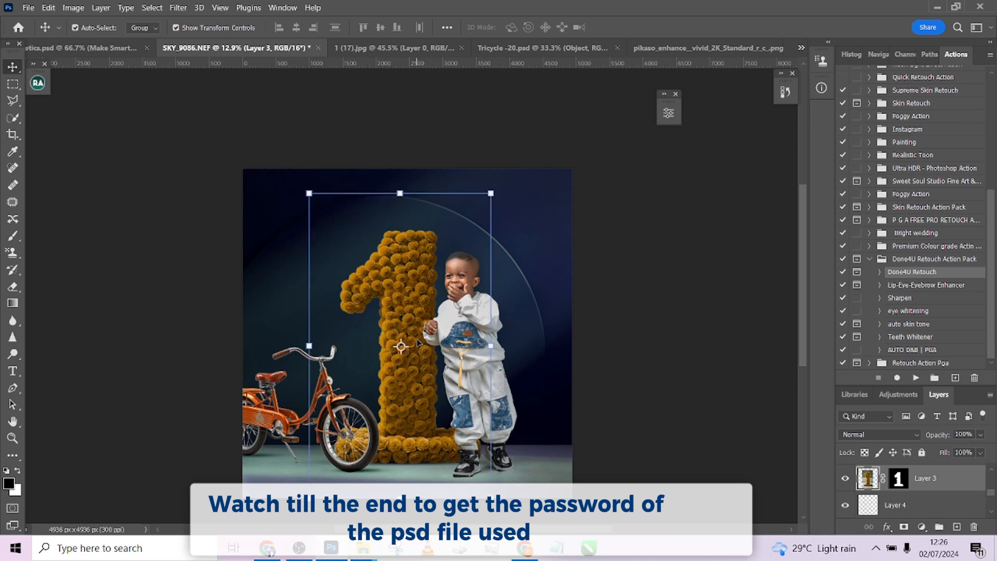
key("ctrl")
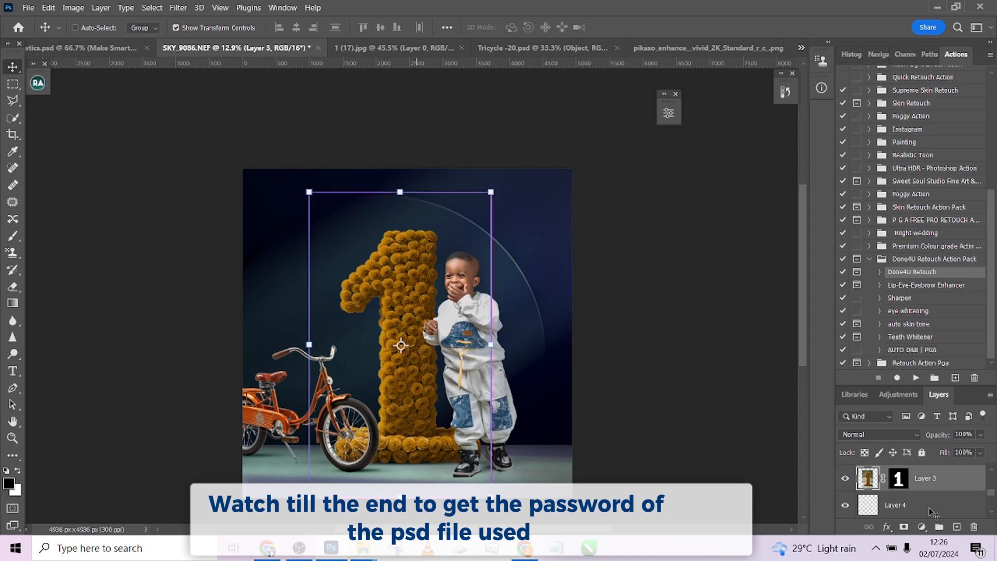
left_click(930, 509)
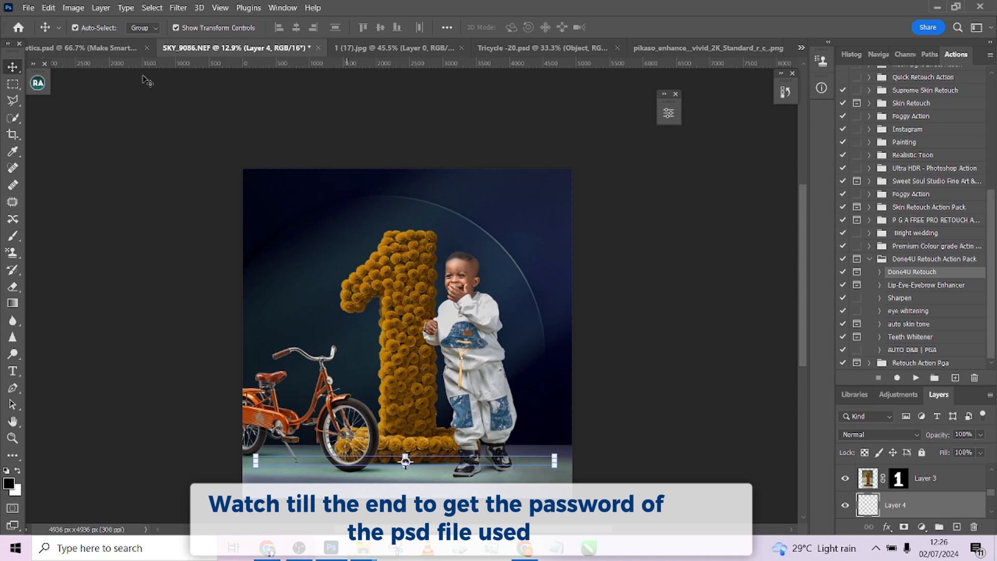
key("ctrl")
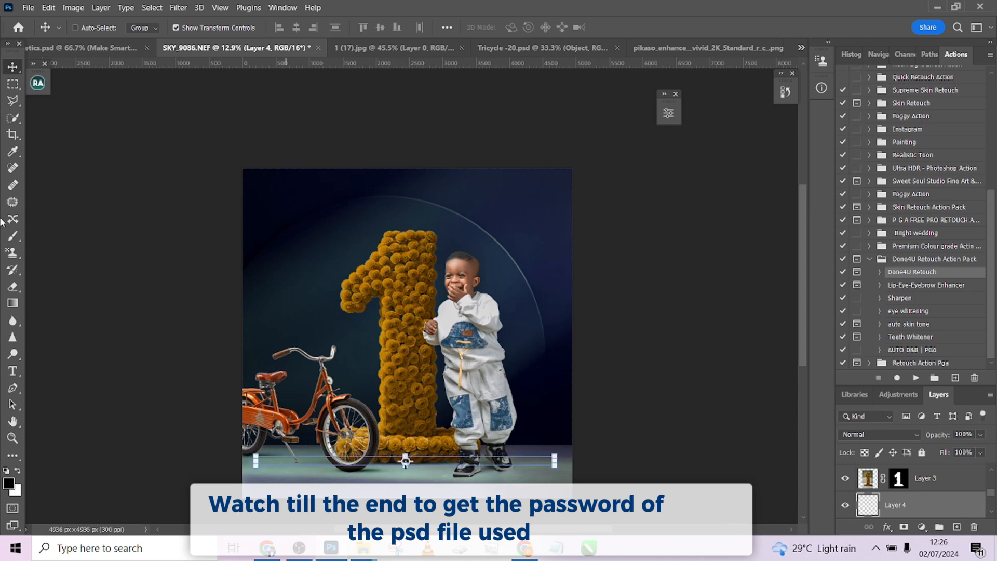
left_click(12, 84)
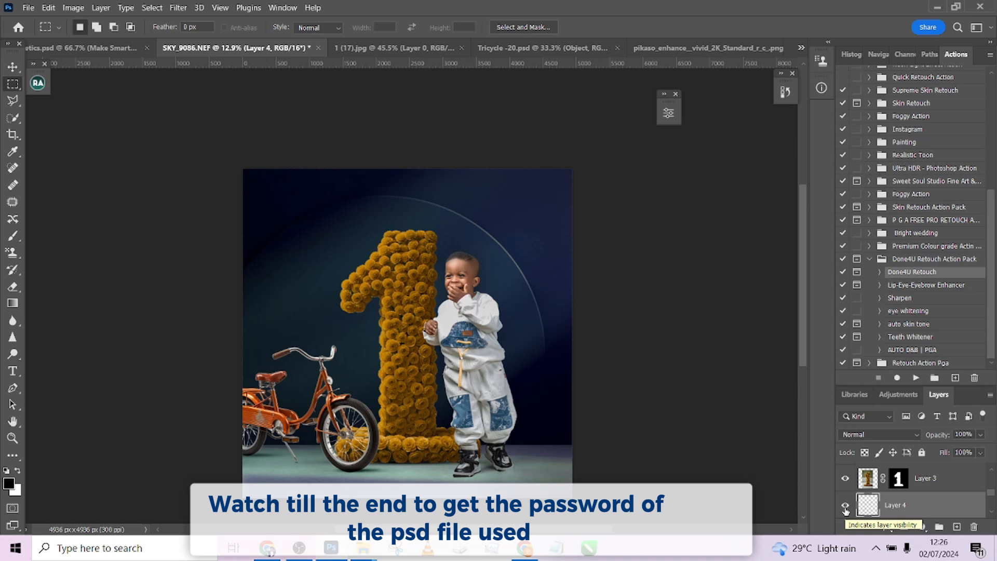
Make the boy's cut-out layer, Background copy, the active layer
scroll(952, 501, "up", 2)
scroll(947, 494, "up", 1)
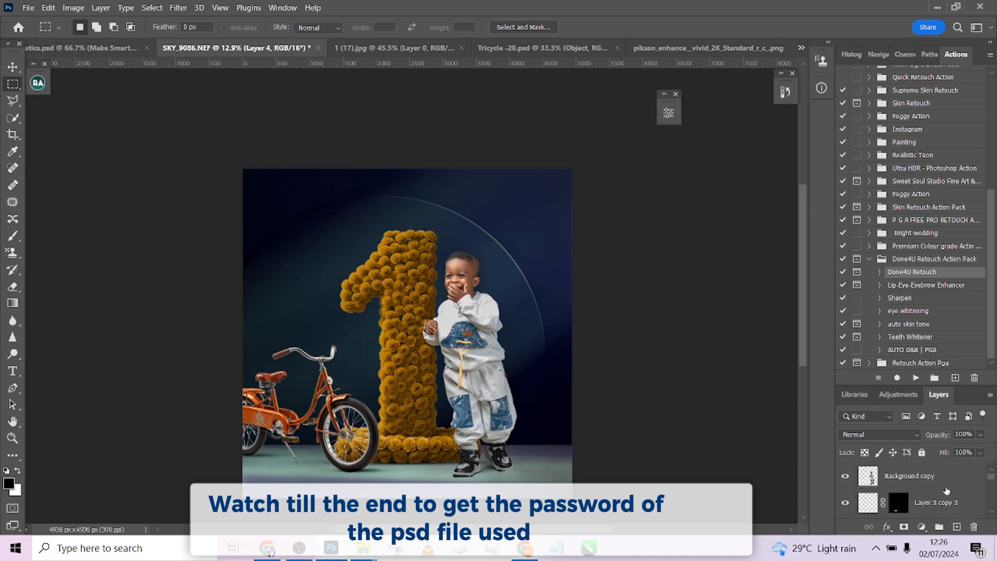
left_click(884, 479)
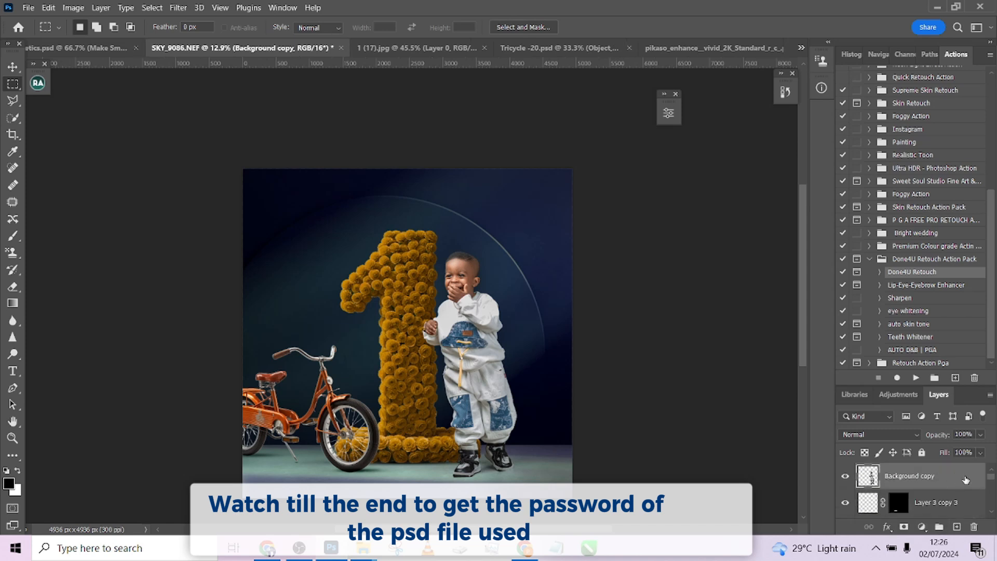
double_click(937, 477)
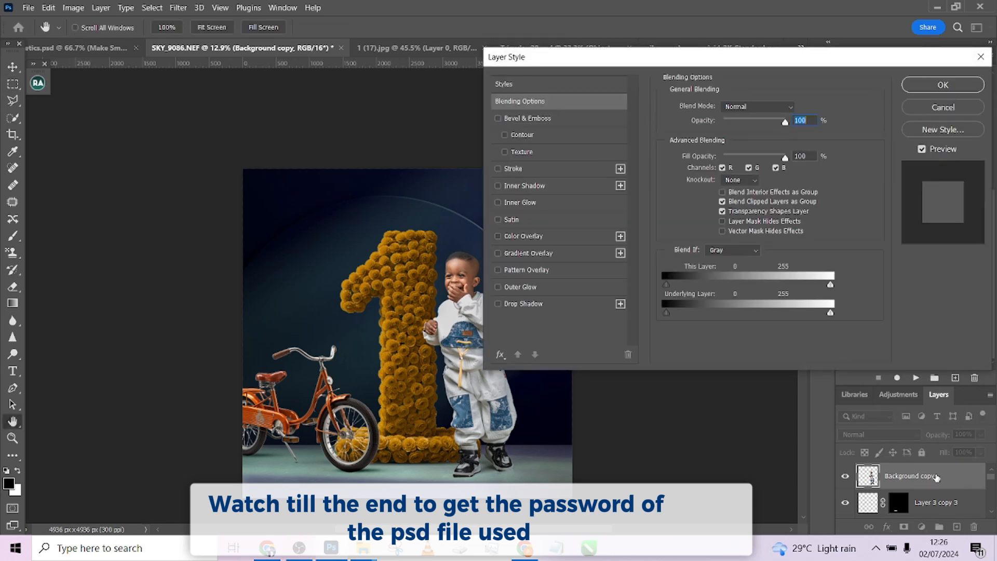
left_click(516, 303)
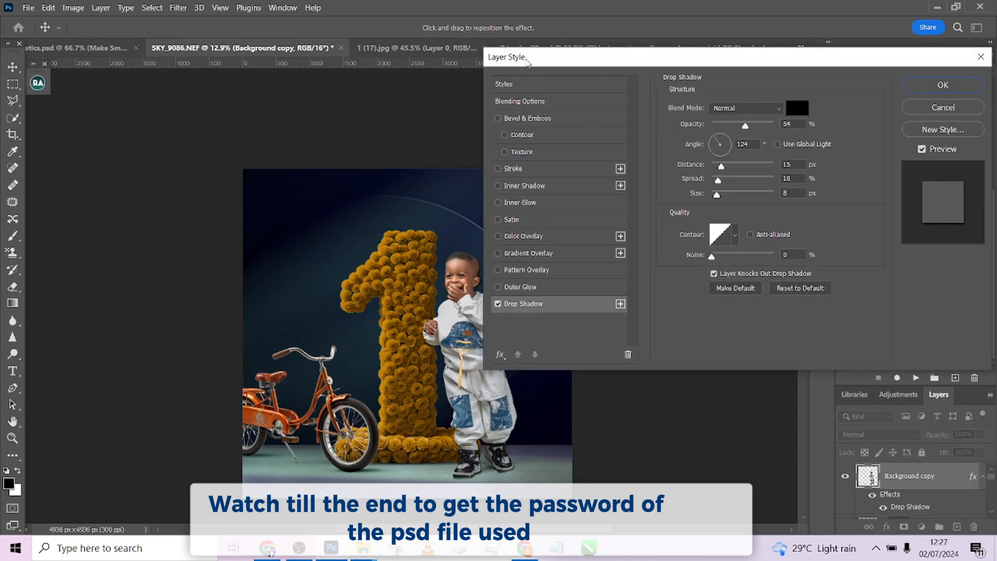
left_click_drag(565, 62, 630, 56)
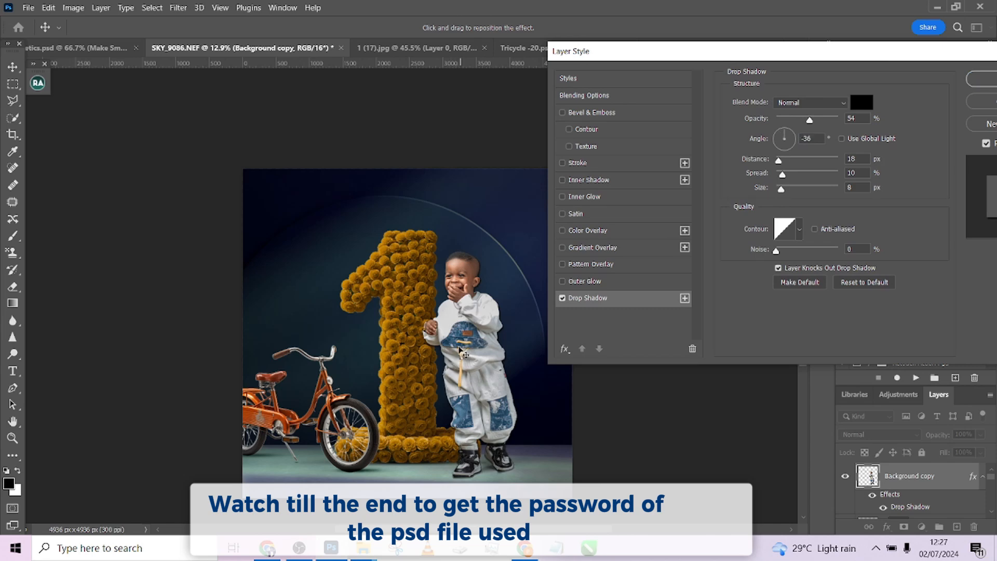
left_click_drag(466, 355, 461, 351)
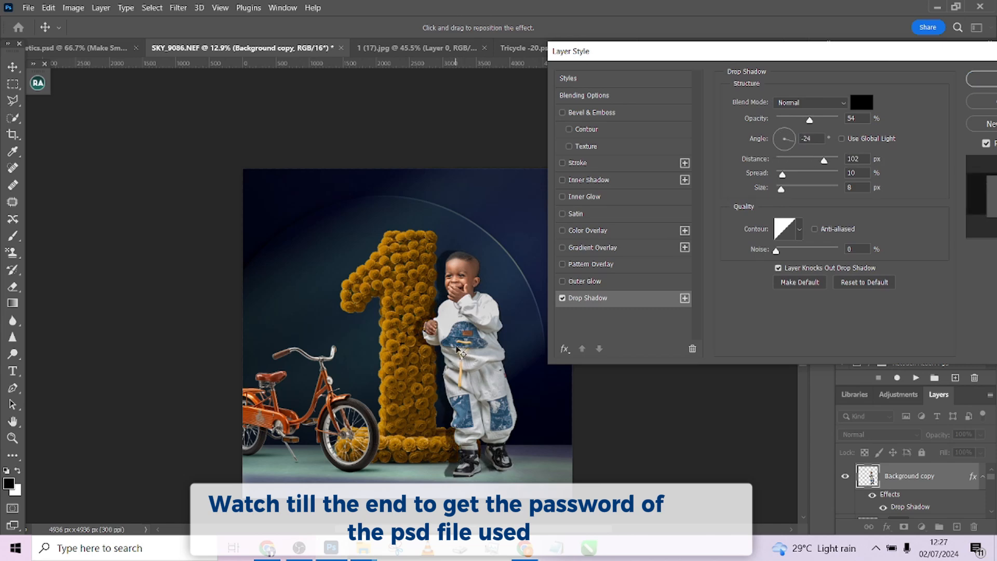
left_click_drag(802, 61, 644, 65)
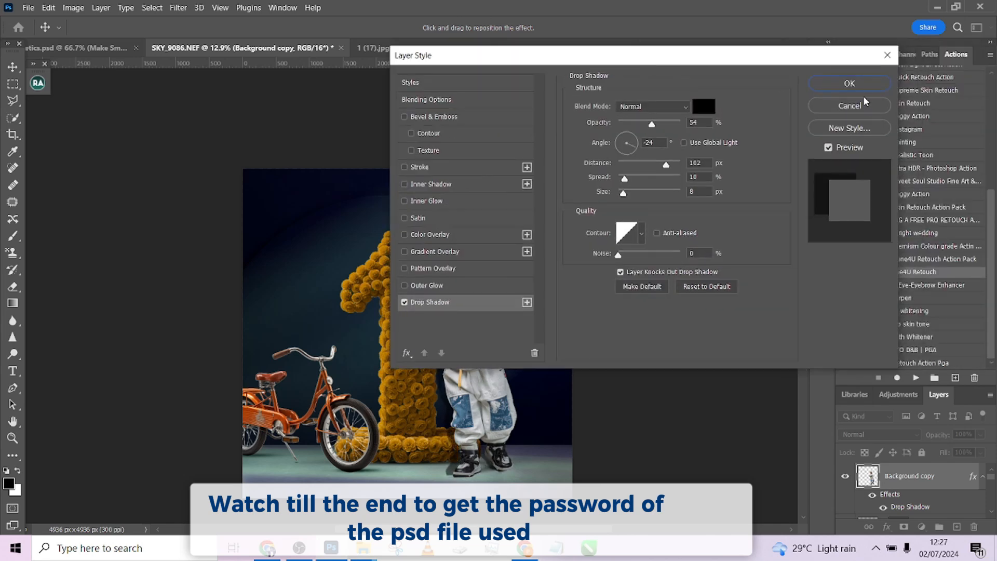
left_click(864, 104)
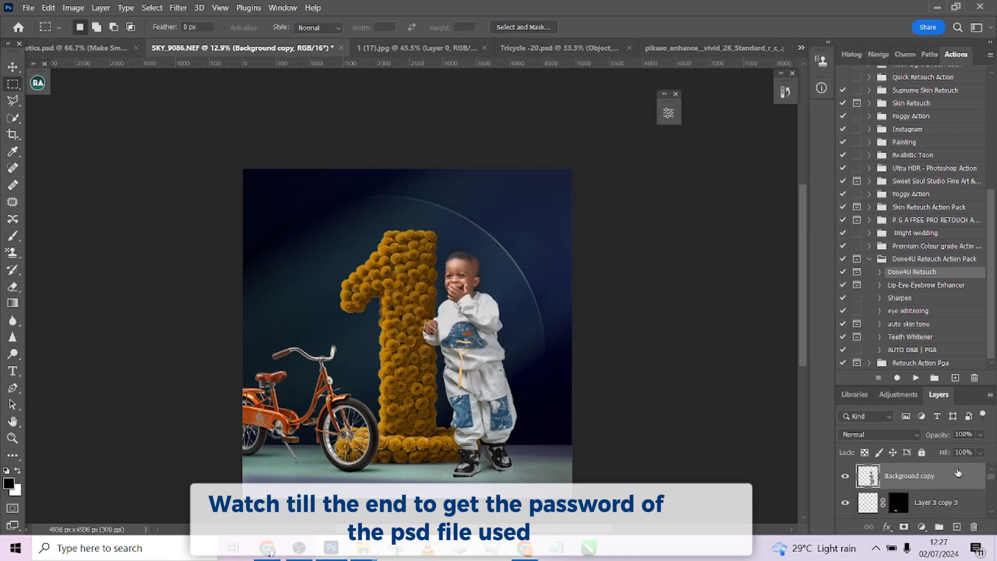
Duplicate the boy's layer and shift the lower copy left behind him to about X 3306 px
key("ctrl+j")
left_click(956, 507)
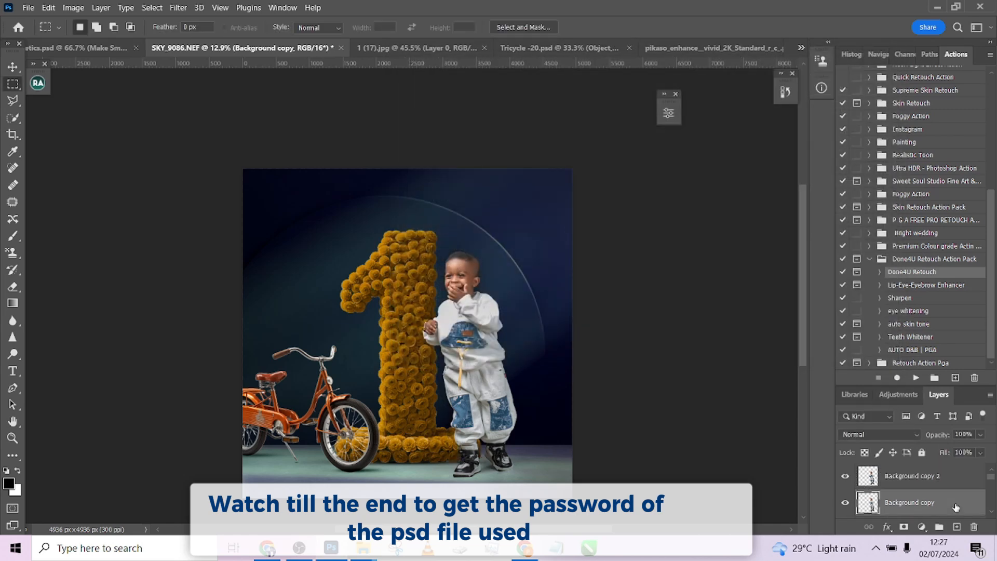
key("ctrl+t")
key("Left")
key("Left")
key("Left")
key("Left")
key("Left")
key("Left")
key("Left")
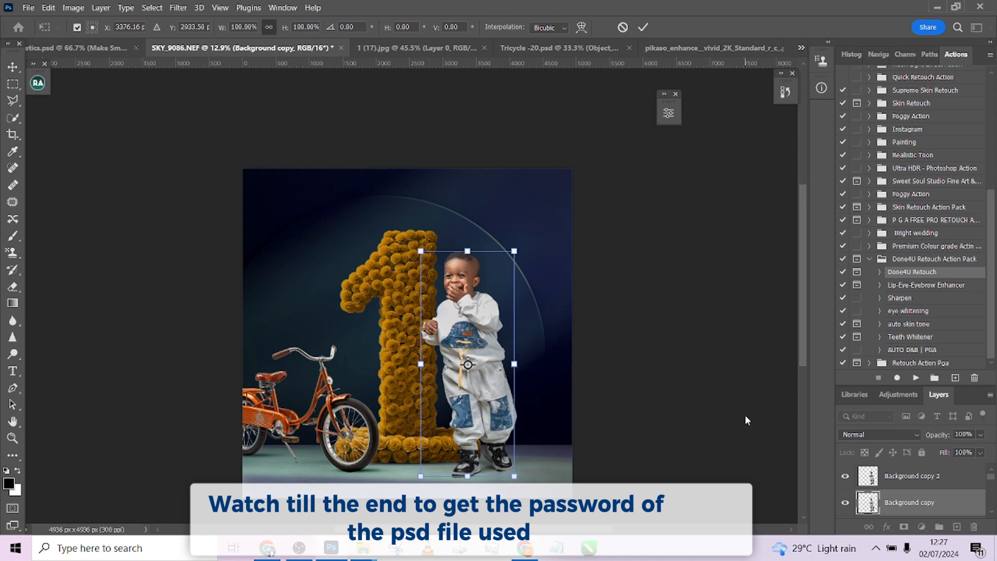
key("Left")
key("Left")
key("Left")
key("Left")
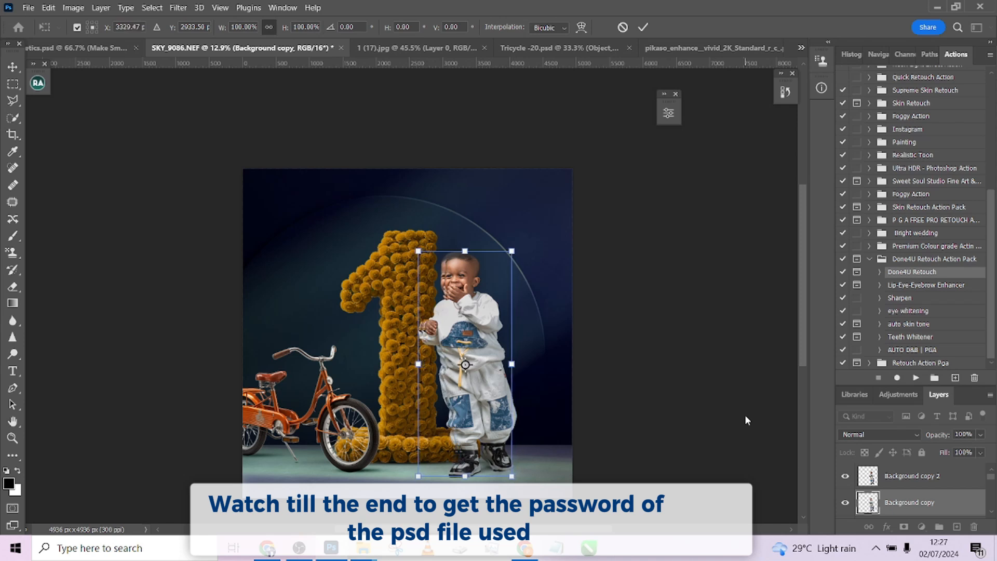
key("Left")
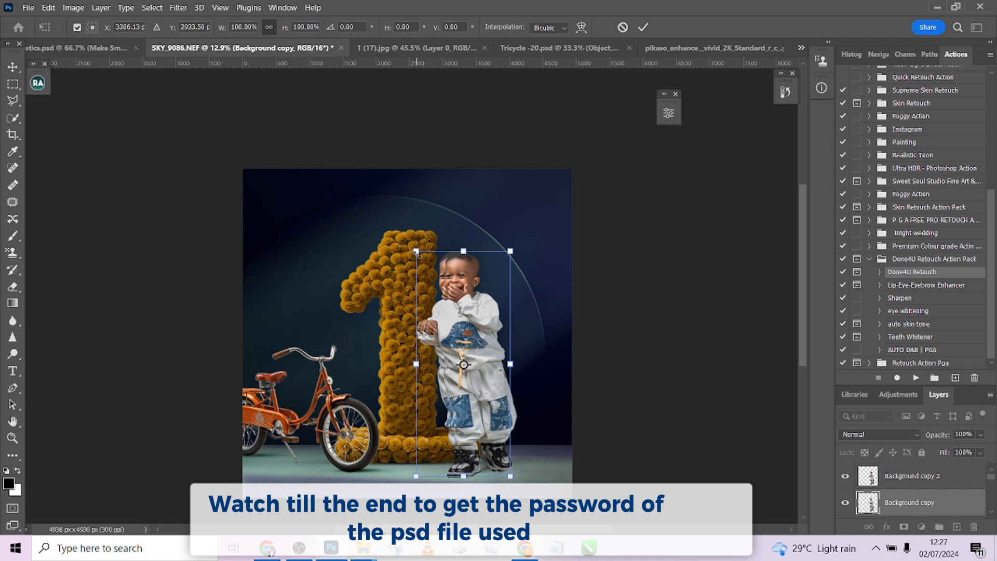
Widen the lower copy of the boy to about 109% and skew it by about 0.8 degrees to the left
left_click_drag(416, 250, 408, 252)
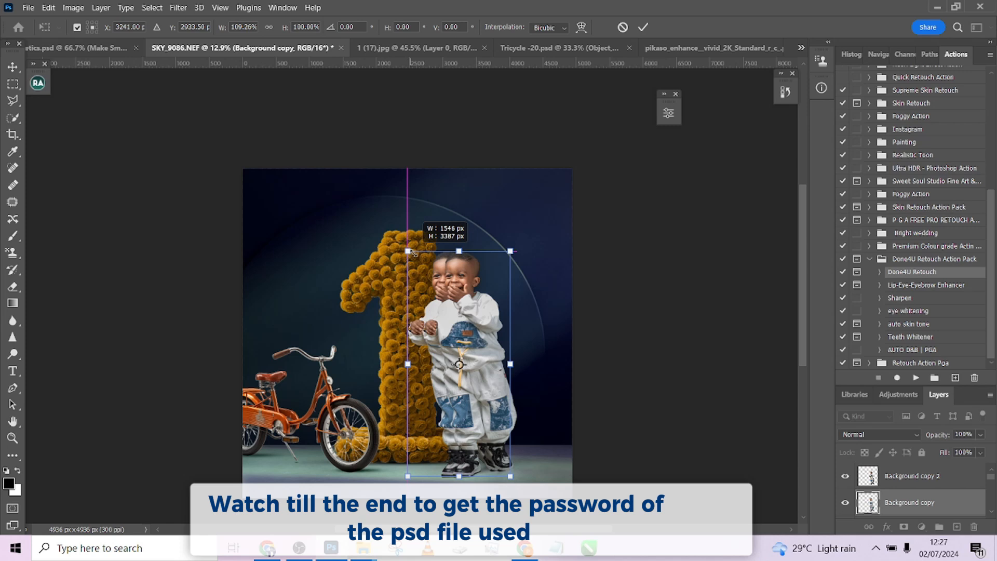
right_click(441, 283)
left_click(474, 48)
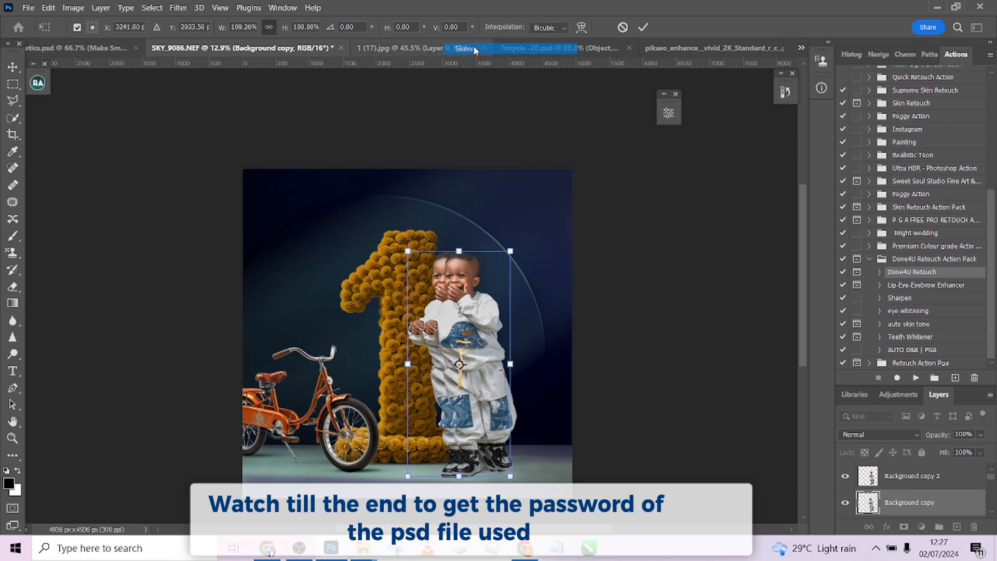
left_click_drag(459, 250, 456, 251)
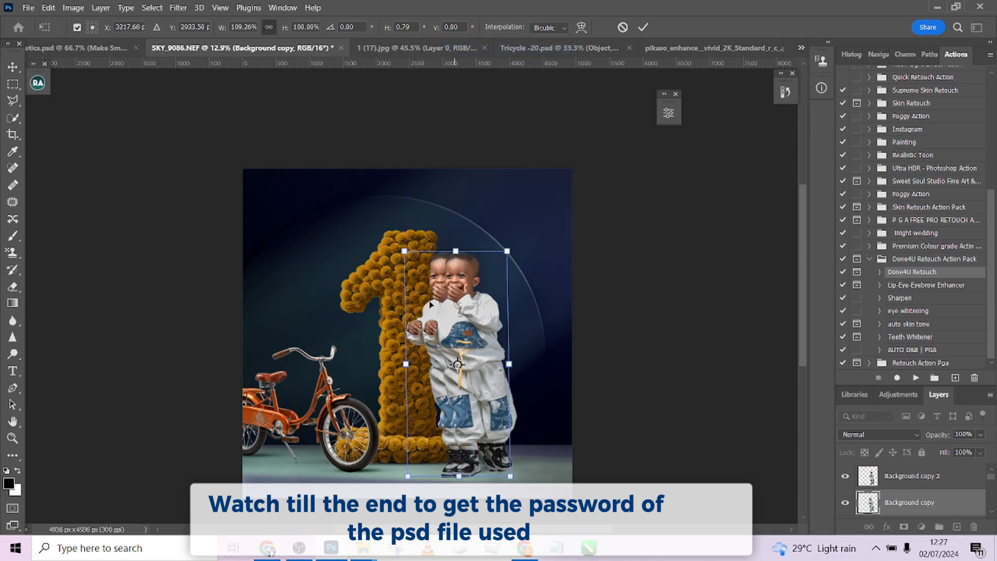
Warp the lower copy, lowering its upper-left corner, pulling the upper-right corner inward and shifting the feet toward the boy's shoes
left_click(581, 28)
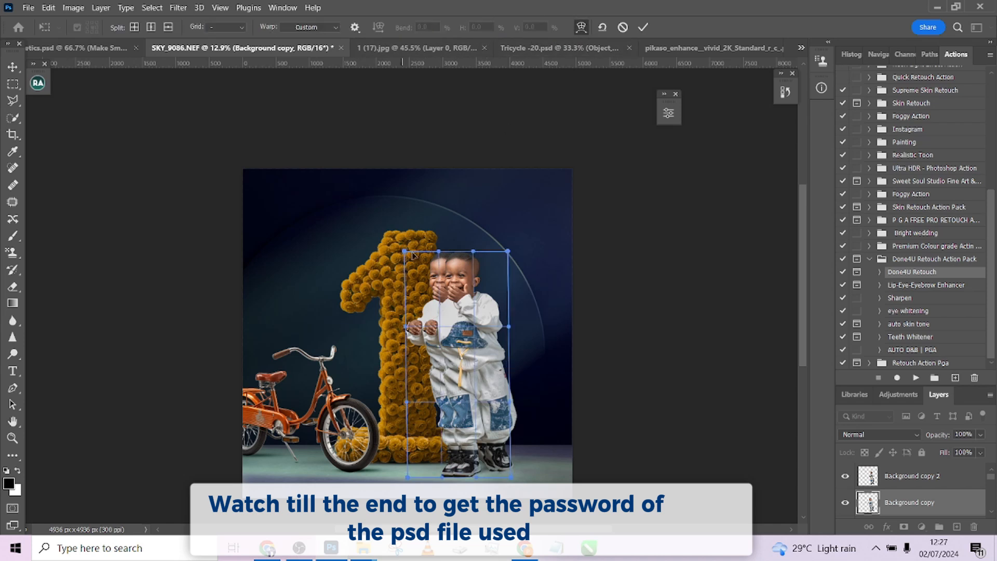
left_click_drag(407, 254, 399, 278)
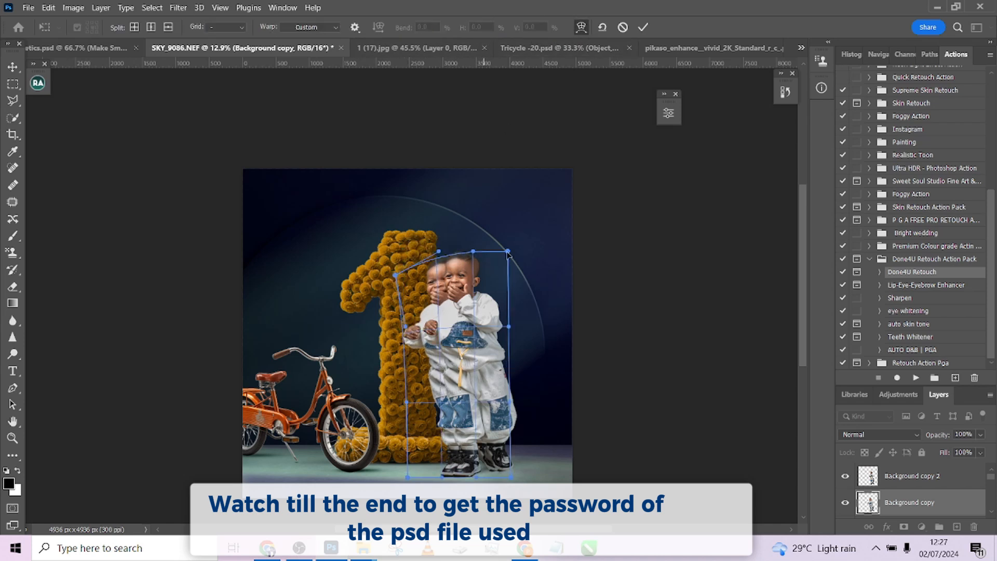
left_click_drag(508, 252, 495, 255)
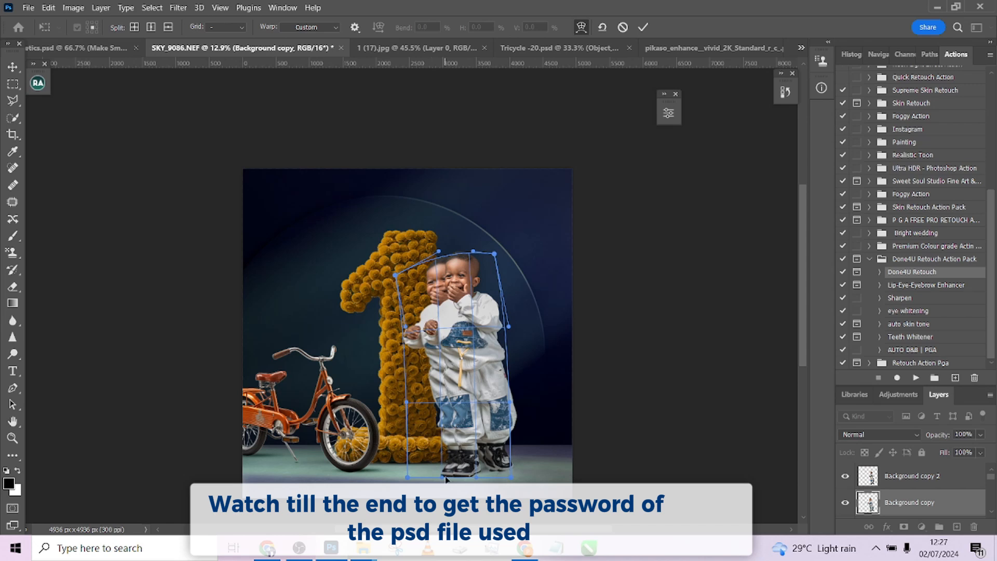
left_click_drag(446, 478, 461, 476)
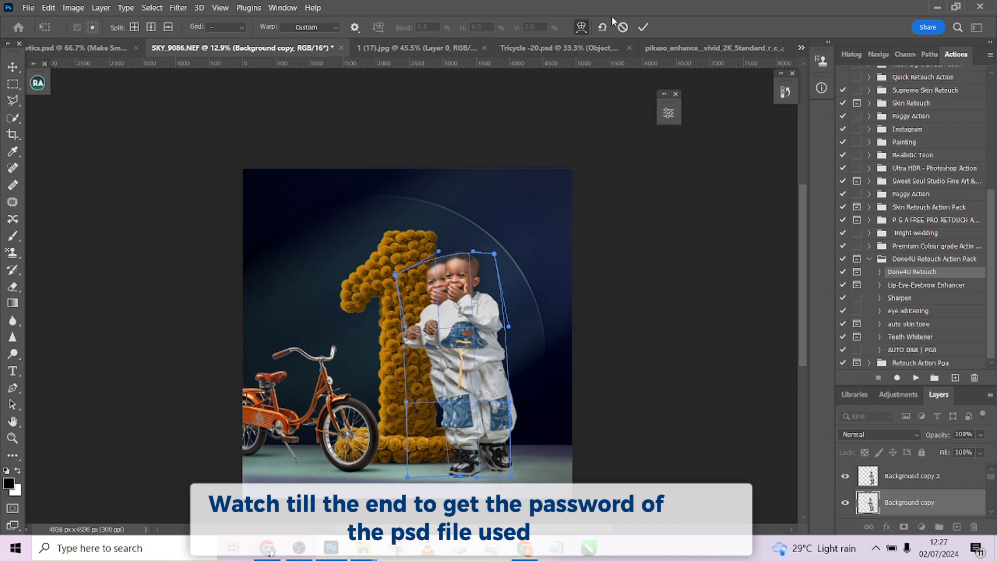
left_click(643, 27)
Darken the lower copy of the boy to black with Levels, raising the input black level to 253 and lowering the output white level
key("ctrl+l")
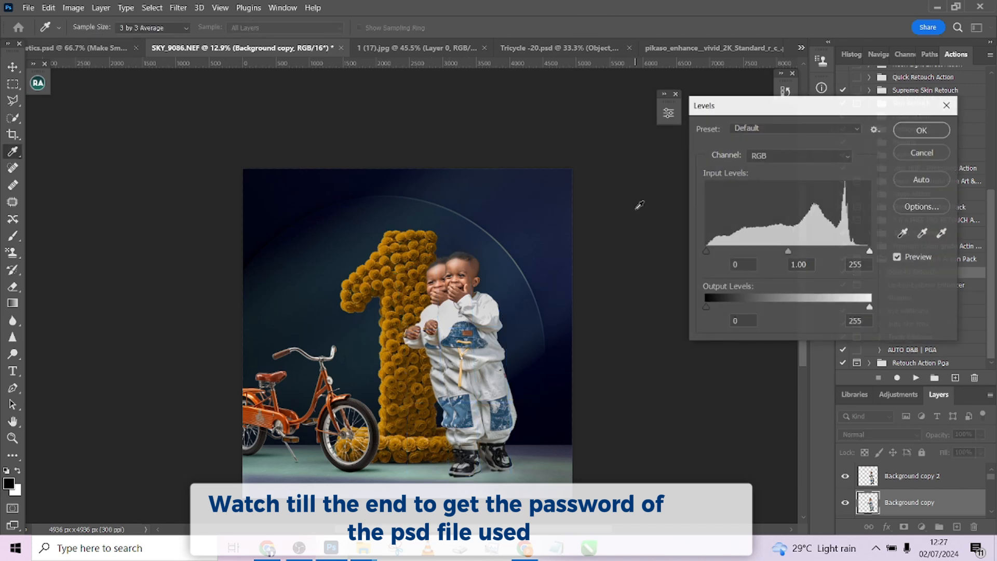
left_click_drag(705, 252, 868, 252)
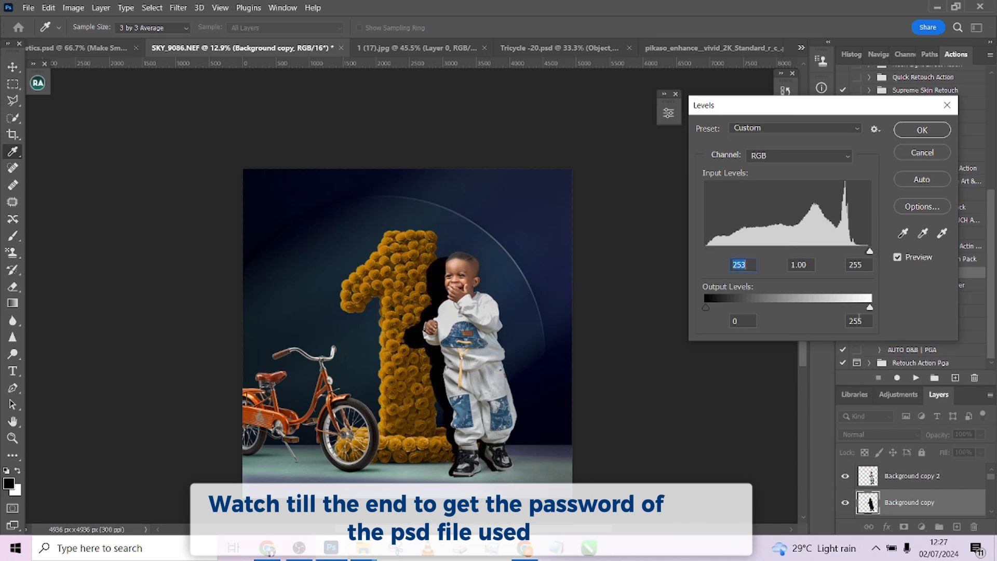
left_click_drag(870, 307, 717, 307)
left_click(922, 130)
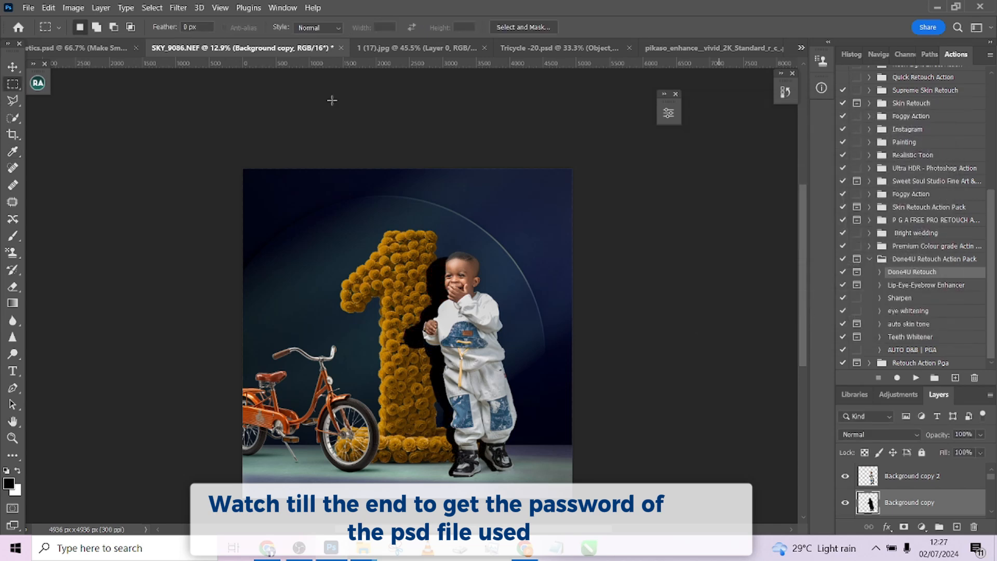
Soften the black silhouette behind the boy with a Gaussian Blur of 78.4 pixels radius
left_click(178, 7)
mouse_move(186, 162)
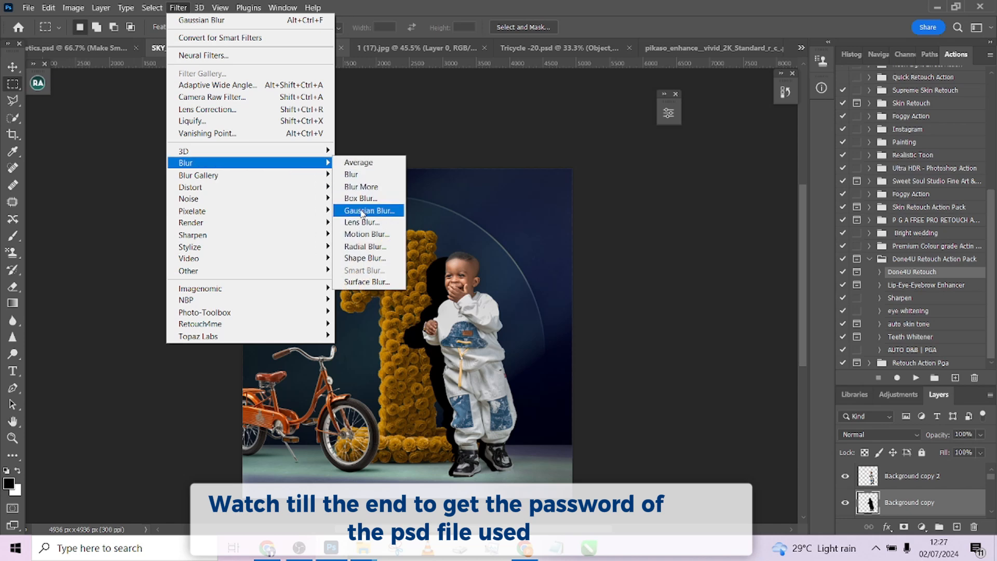
left_click(363, 209)
left_click_drag(722, 353, 737, 358)
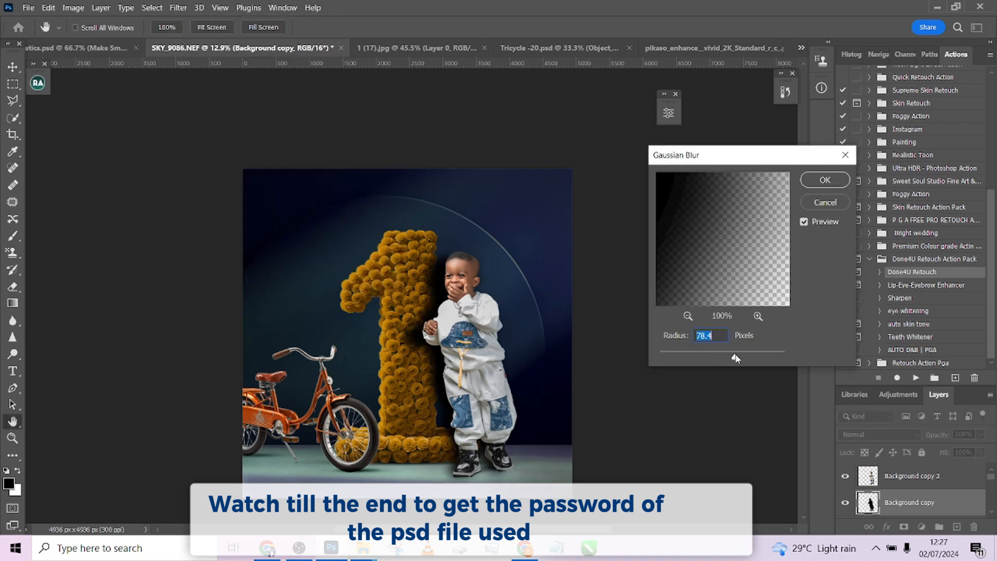
left_click(825, 181)
left_click(878, 434)
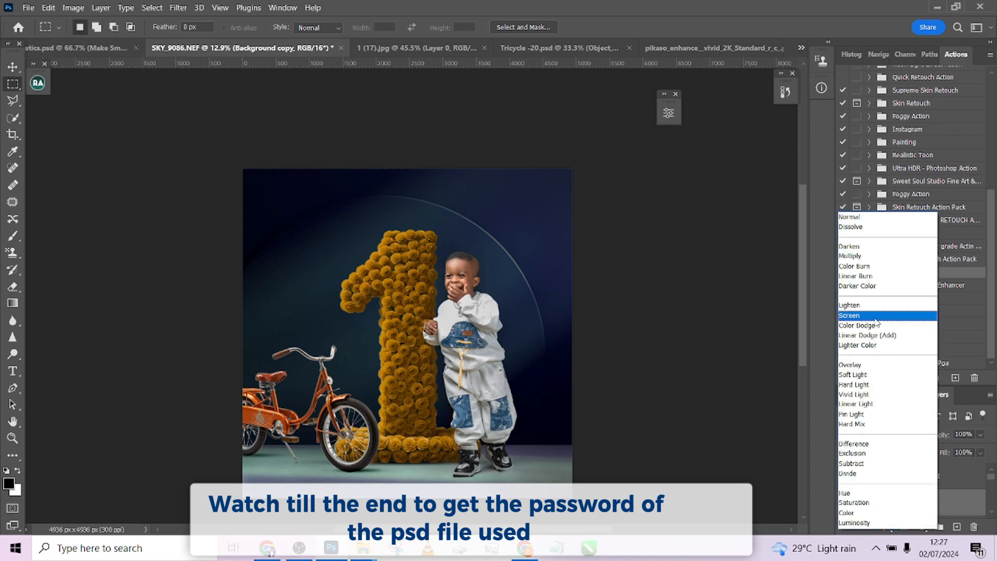
left_click(866, 375)
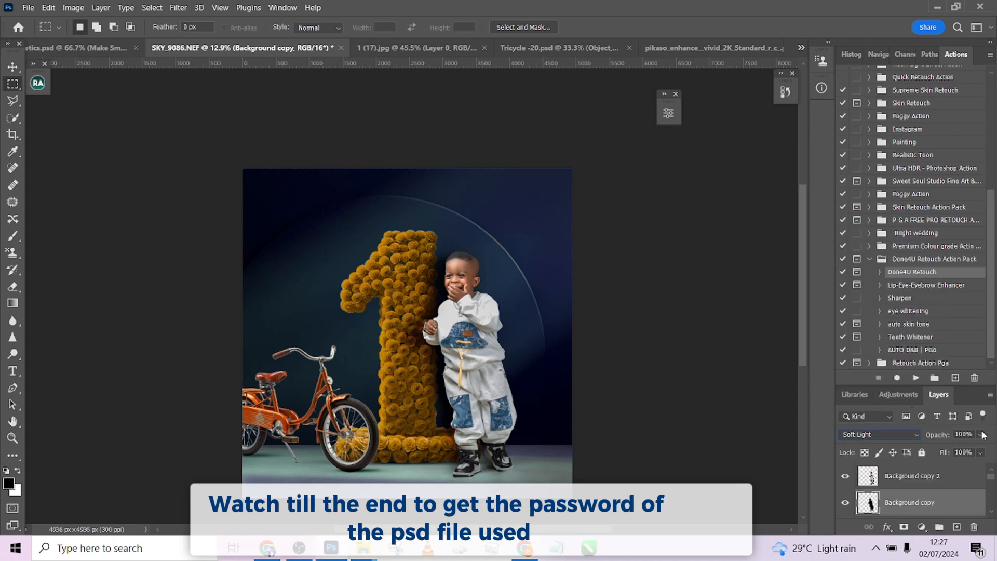
left_click_drag(981, 434, 955, 457)
key("ctrl+z")
key("ctrl+z")
Set the boy's shadow layer, Background copy, to Soft Light blending with a 49% fill
left_click(890, 438)
left_click(863, 377)
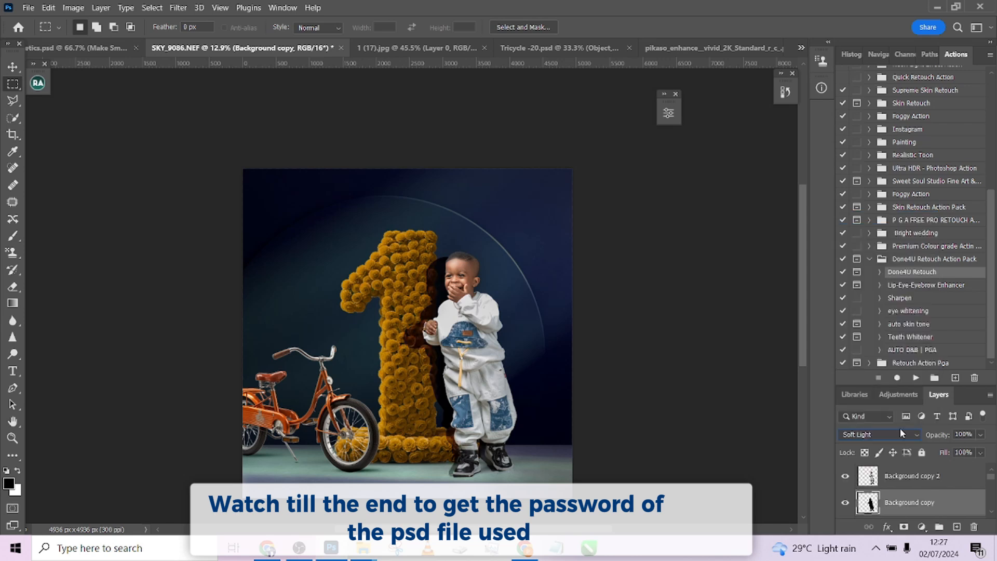
left_click_drag(981, 453, 956, 470)
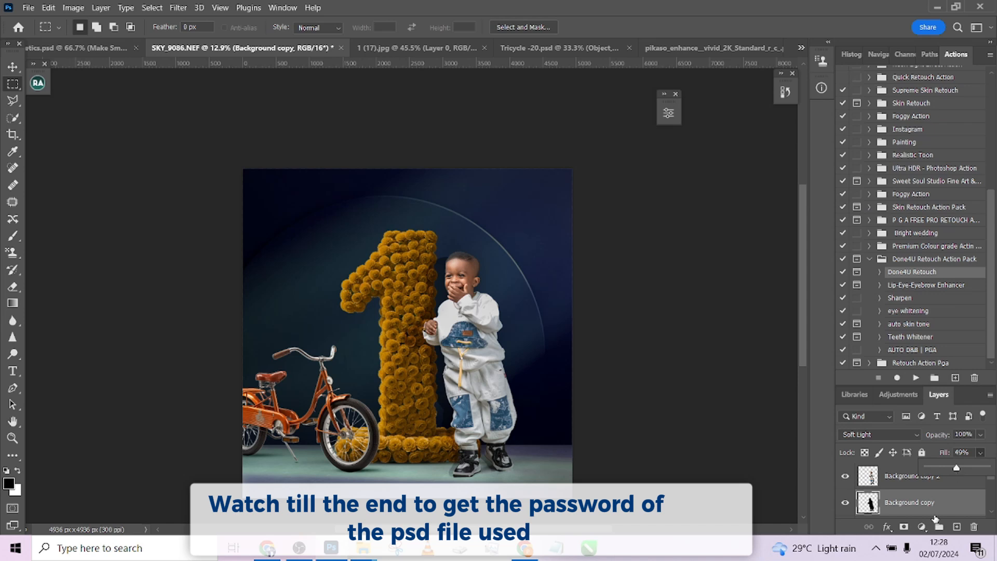
Add a black mask to the shadow layer and paint the shadow back in with white beside the boy's head, torso and legs
left_click(905, 527, "alt")
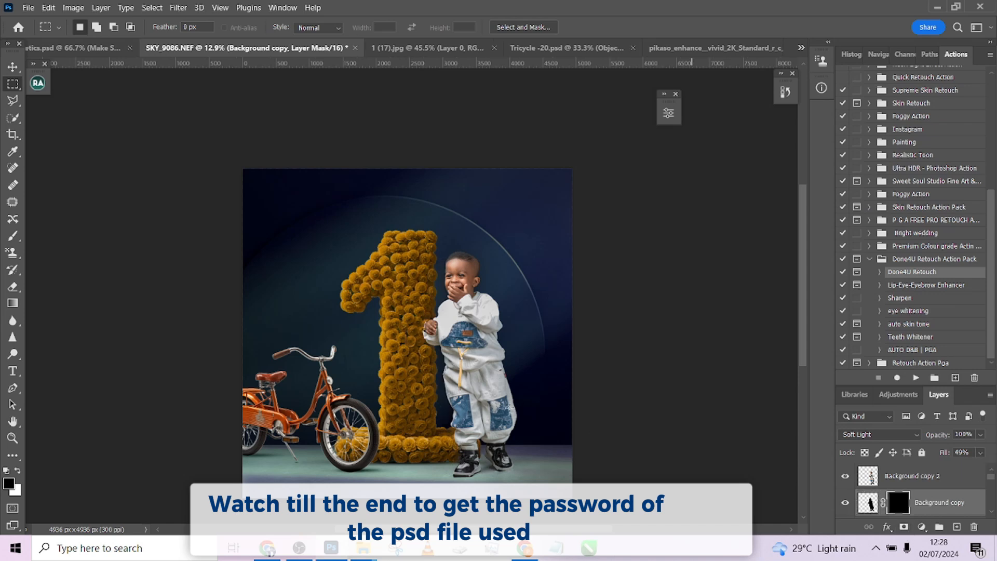
key("b")
key("x")
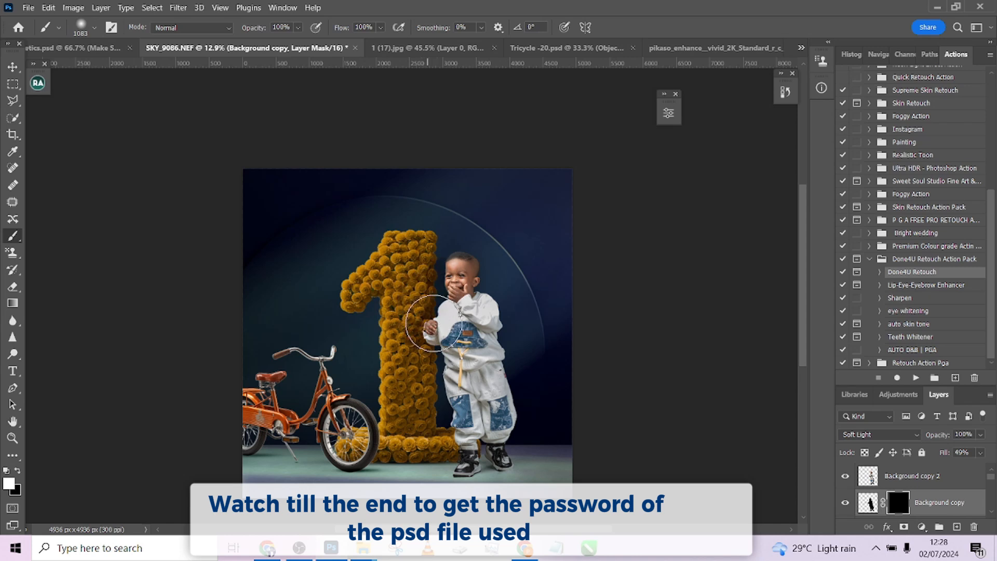
mouse_move(450, 347)
left_mouse_down()
mouse_move(437, 320)
mouse_move(453, 274)
mouse_move(461, 284)
left_mouse_up()
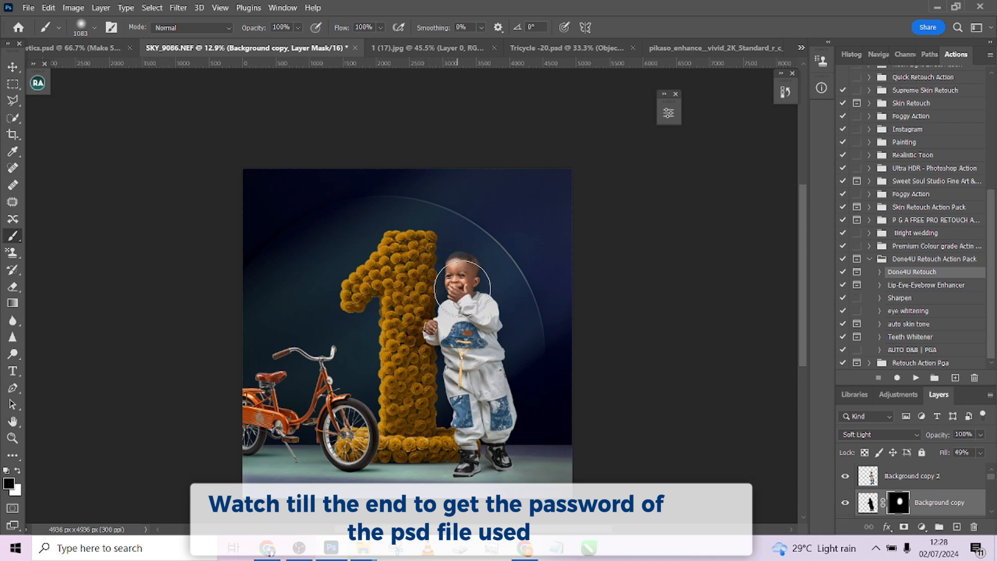
key("x")
mouse_move(475, 329)
left_mouse_down()
mouse_move(449, 304)
mouse_move(460, 305)
mouse_move(482, 361)
mouse_move(450, 343)
mouse_move(446, 353)
mouse_move(439, 337)
mouse_move(460, 396)
mouse_move(454, 413)
mouse_move(449, 376)
mouse_move(448, 422)
left_mouse_up()
key("x")
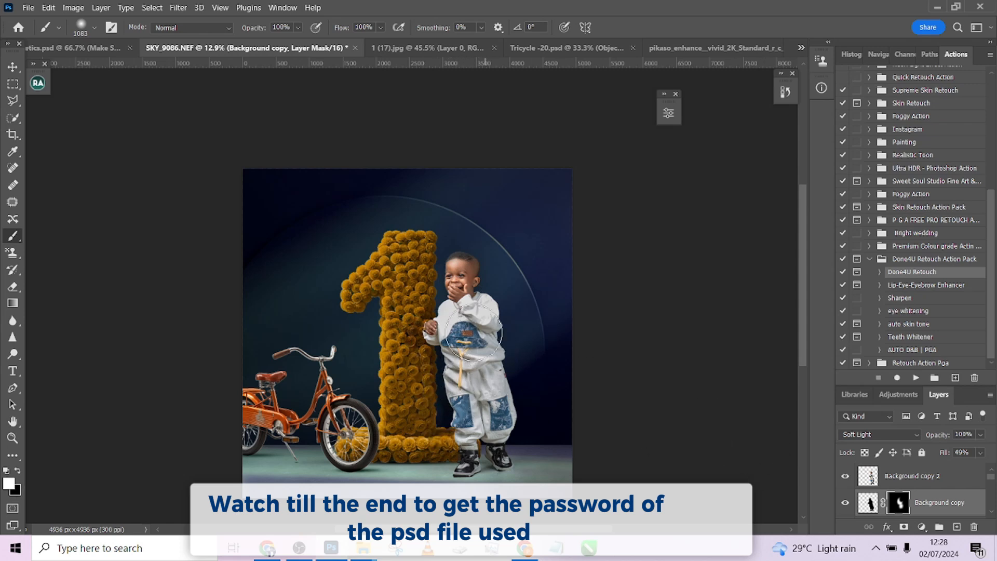
Lower the shadow layer's opacity to 80% and toggle its visibility to compare the effect
left_click(980, 435)
left_click_drag(989, 450, 976, 451)
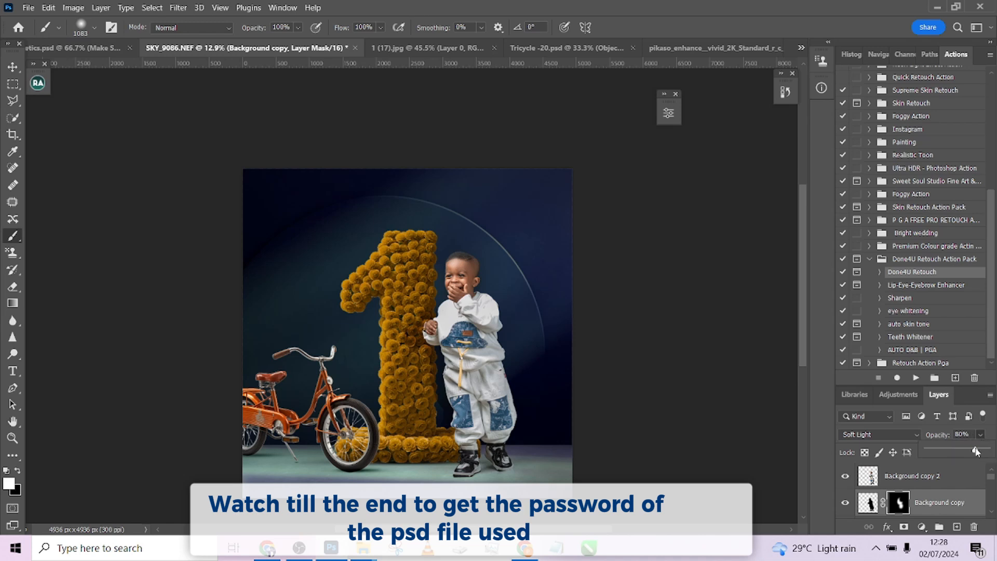
left_click(845, 503)
left_click(845, 503)
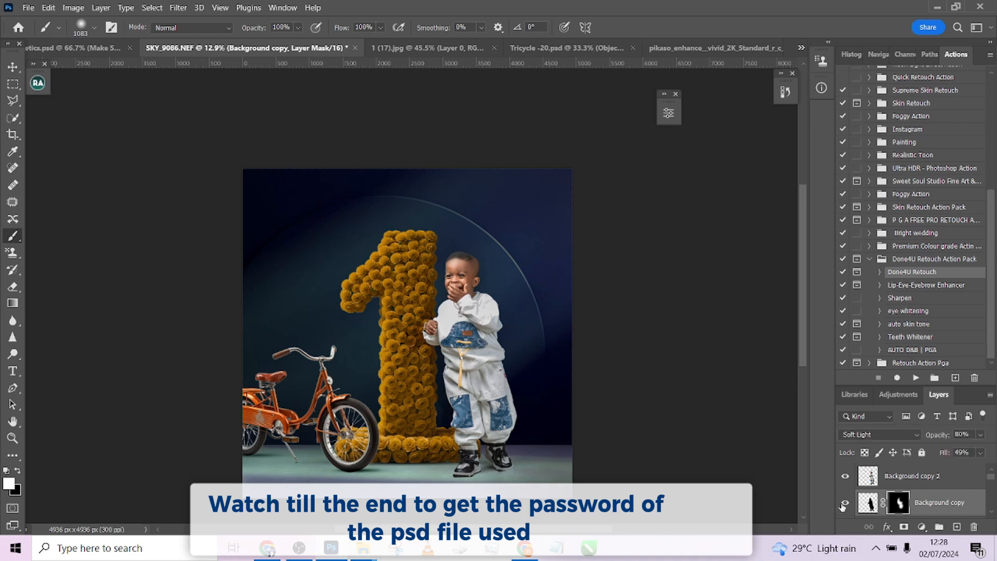
key("x")
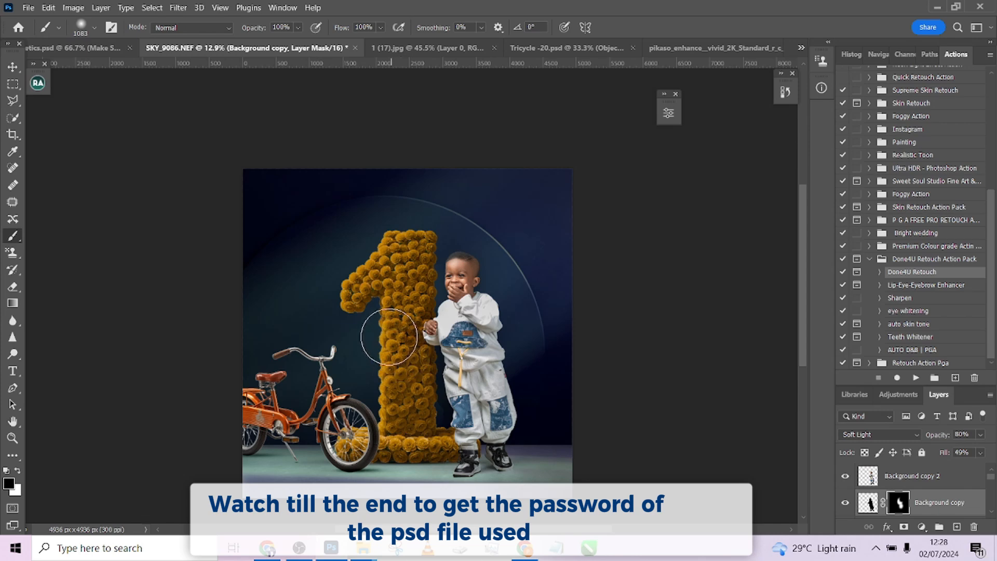
scroll(536, 355, "down", 1)
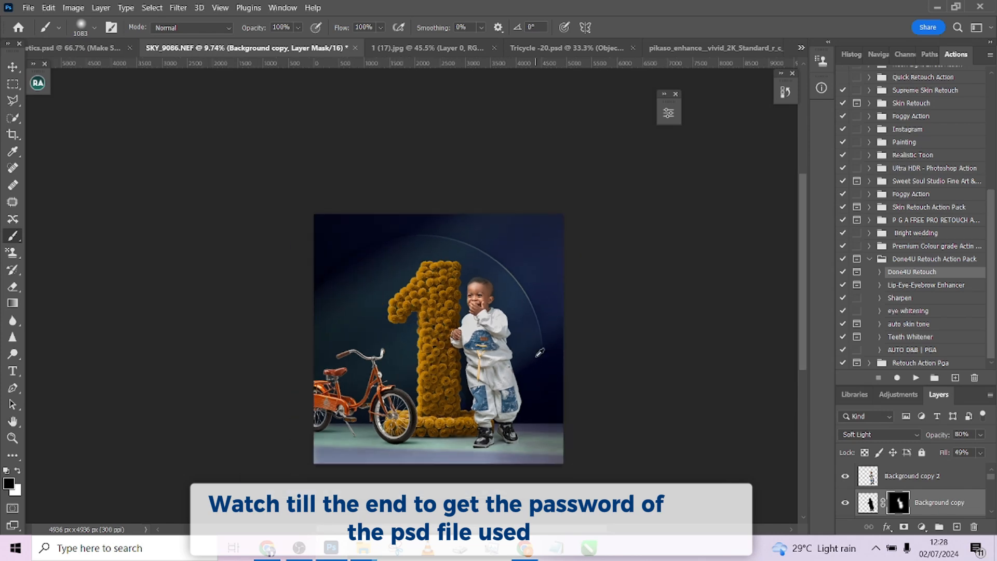
scroll(528, 424, "up", 2)
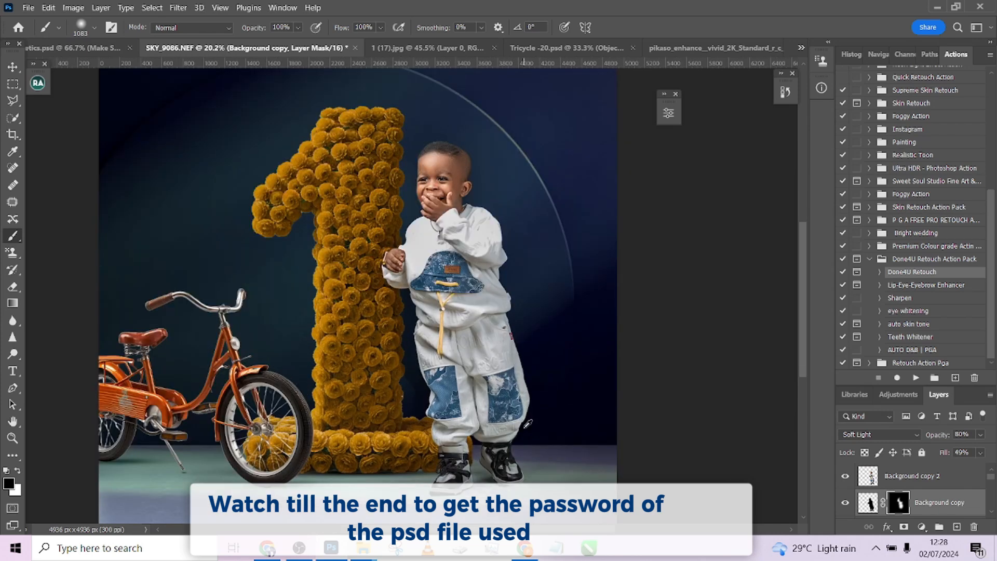
scroll(528, 425, "down", 1)
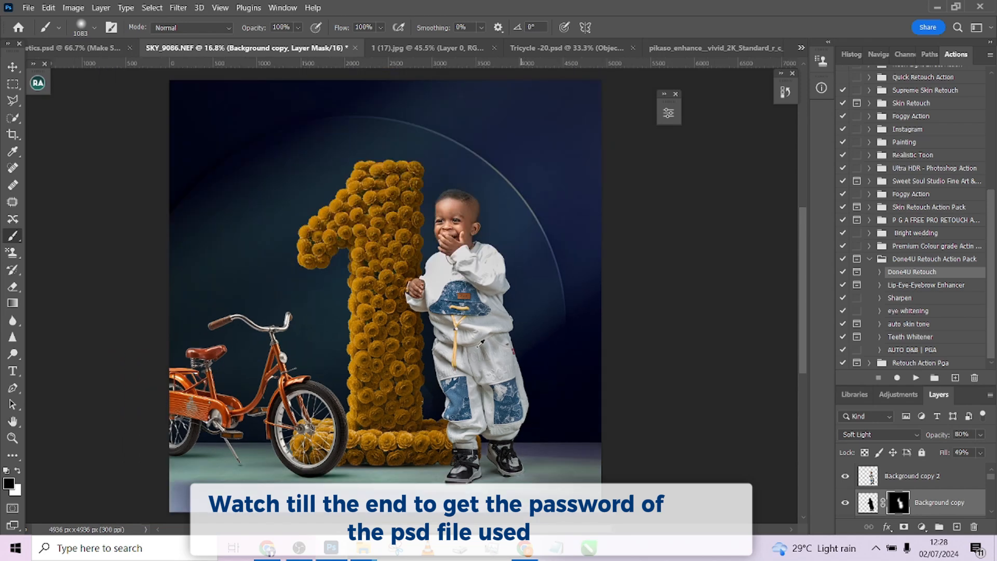
Add a light orange Solid Color fill layer above the boy's layer, Background copy 2
left_click(906, 477)
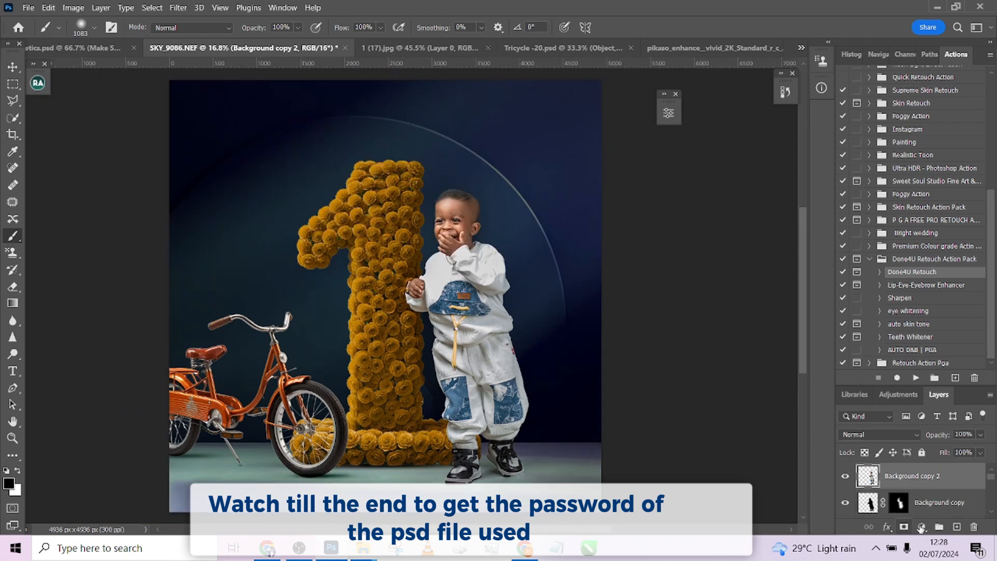
left_click(922, 527)
left_click(919, 300)
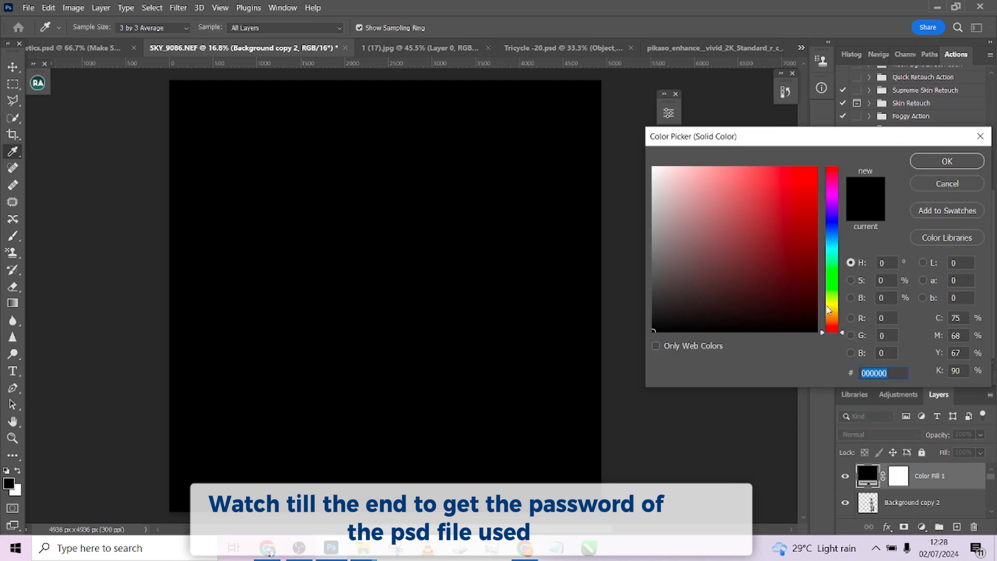
left_click_drag(838, 324, 838, 319)
mouse_move(740, 185)
left_mouse_down()
mouse_move(752, 177)
mouse_move(750, 188)
left_mouse_up()
left_click(946, 165)
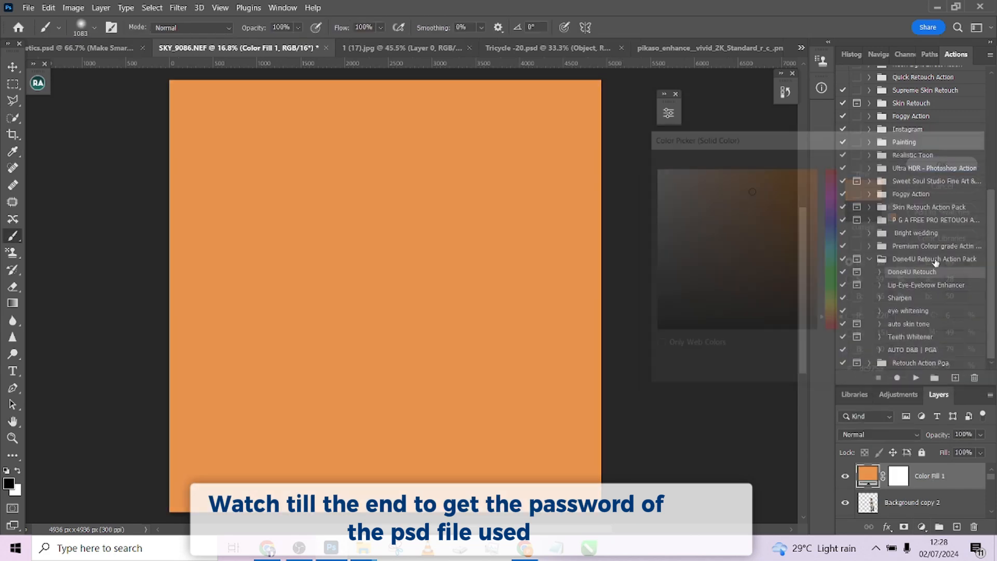
Hide the orange fill, duplicate the boy's layer Background copy 2 and add a layer mask to the duplicate
left_click(845, 477)
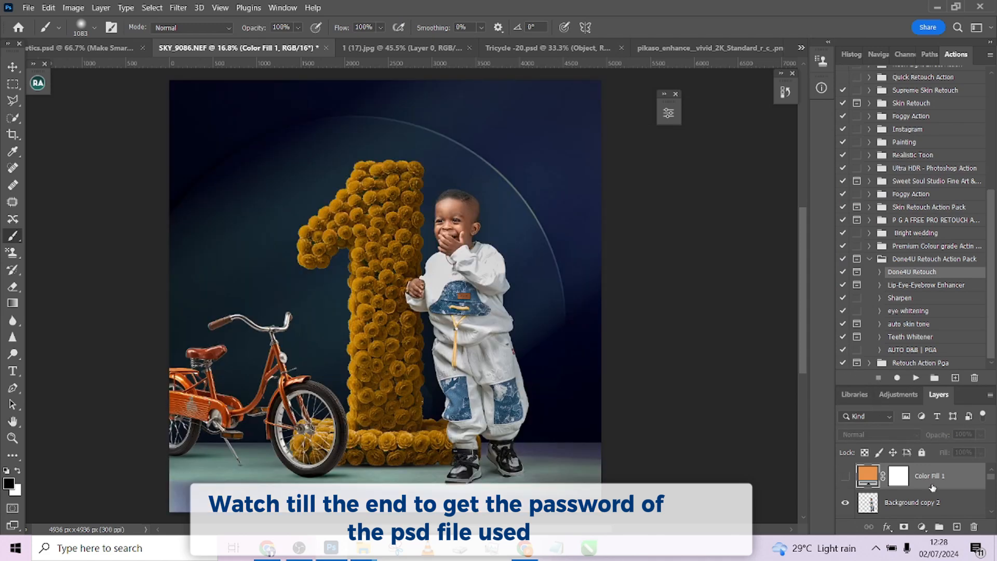
left_click(869, 503)
key("ctrl+j")
left_click(904, 526)
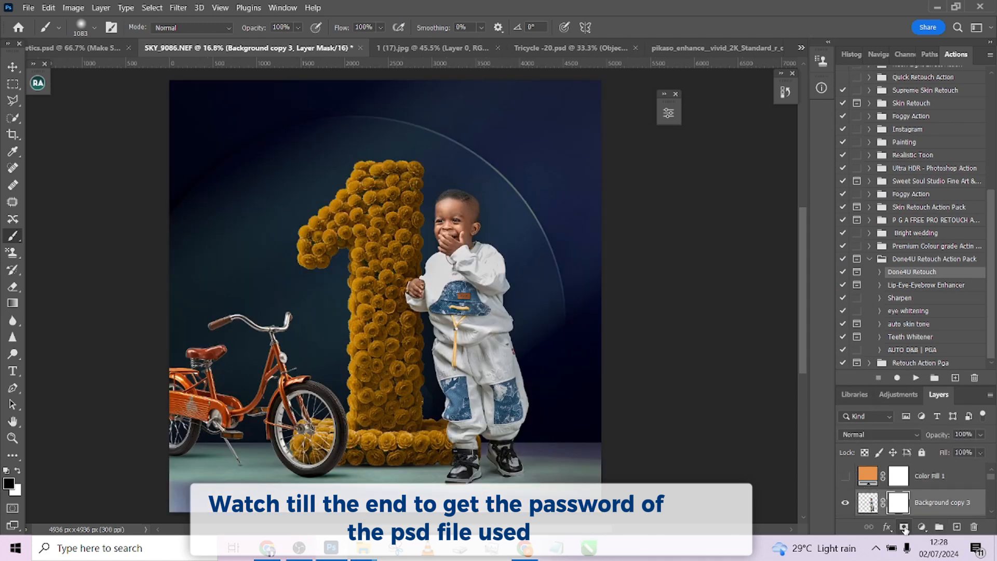
Mask the duplicate to the boy's skin with Color Range, adding several sampled tones from his forehead and face at fuzziness 11
left_click(152, 7)
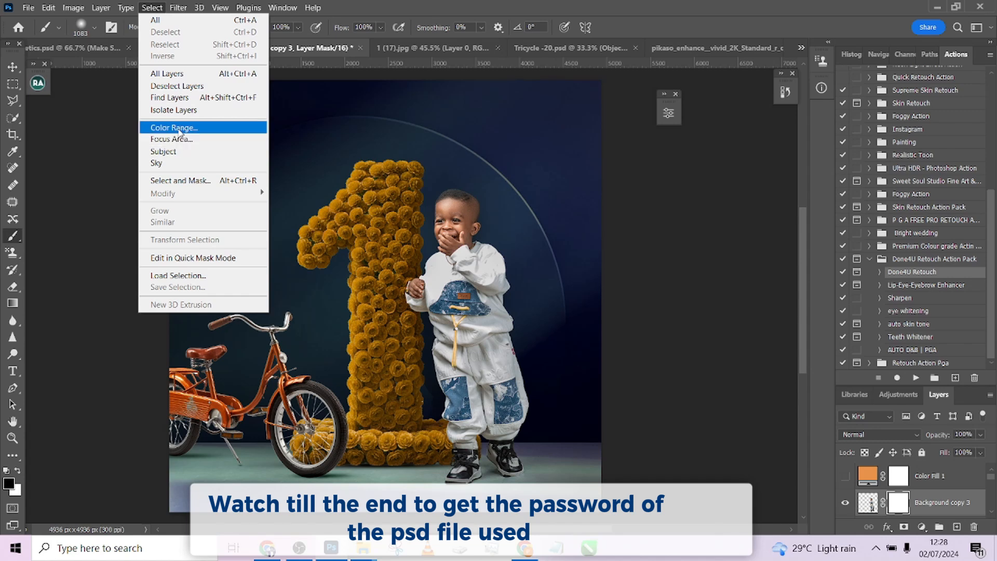
left_click(171, 128)
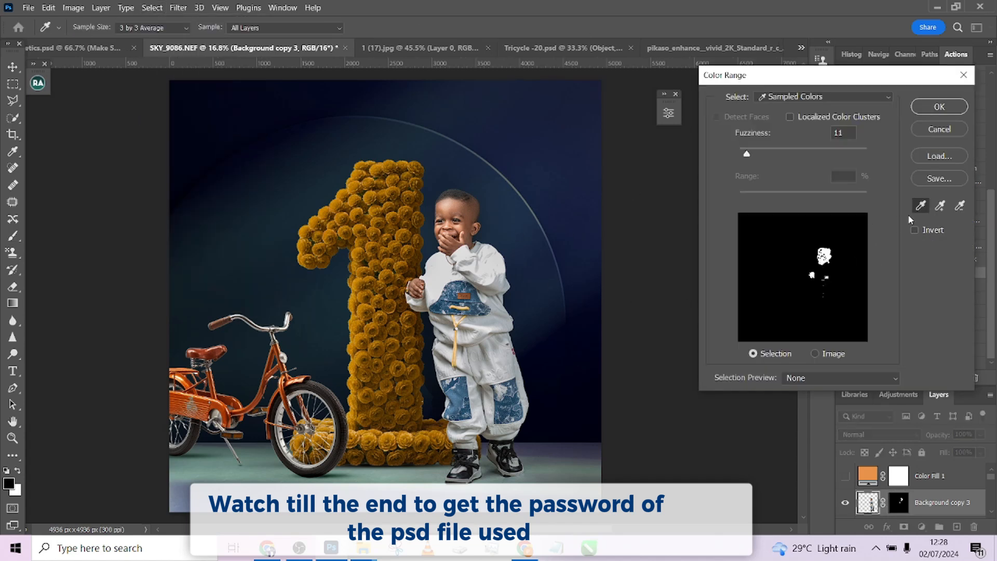
left_click(456, 204)
left_click(940, 206)
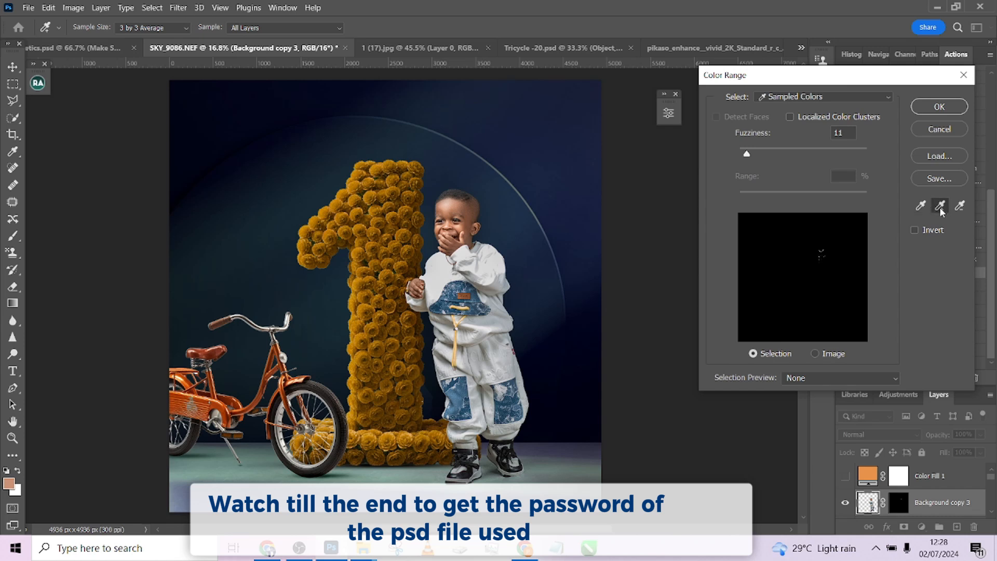
left_click(461, 209)
key("alt")
left_click(472, 216)
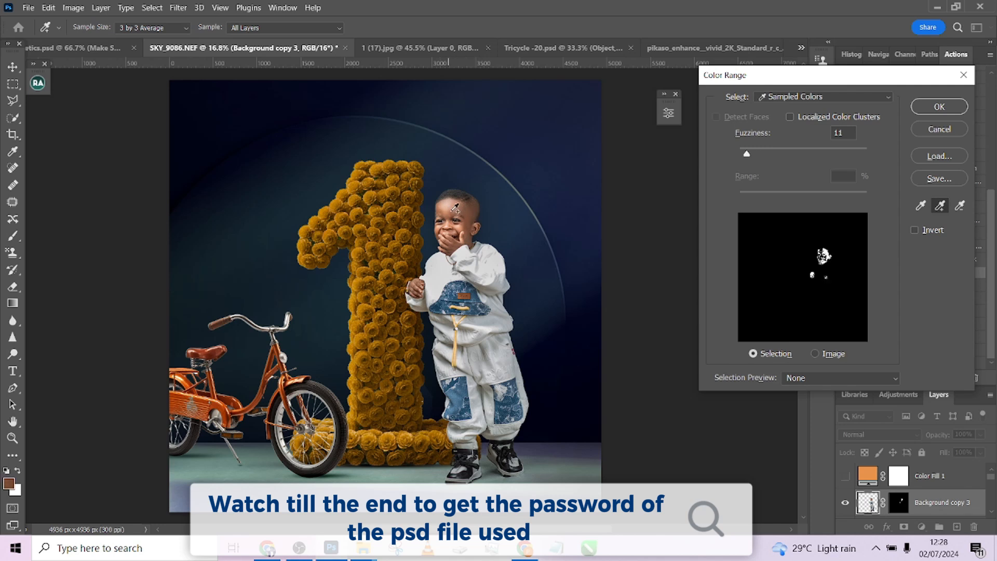
left_click(450, 212)
left_click(448, 210)
left_click(455, 204)
left_click(463, 224)
left_click(459, 227)
left_click(938, 106)
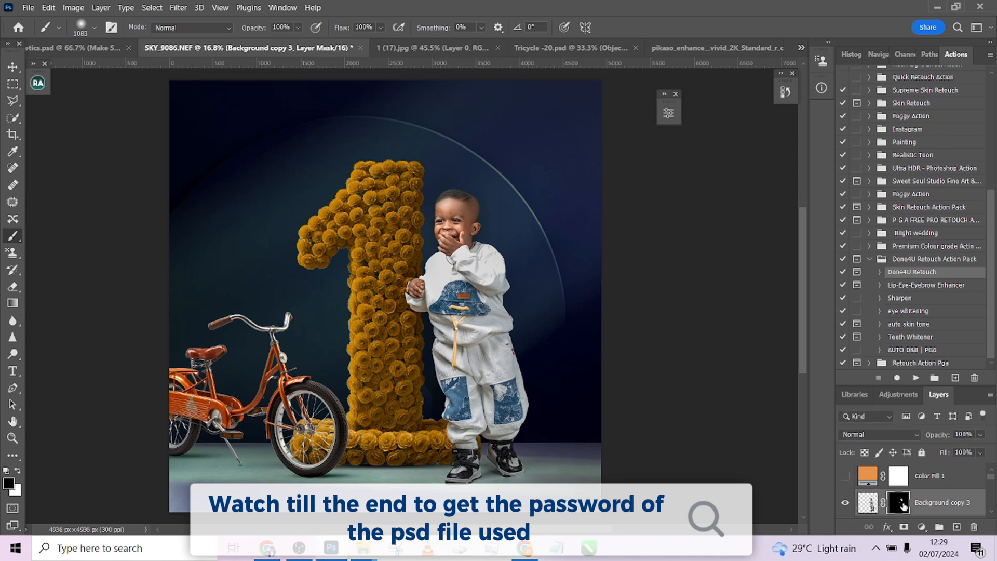
Move the skin mask onto the orange fill layer, delete the duplicate of the boy and show the fill layer again
left_click_drag(900, 502, 900, 477)
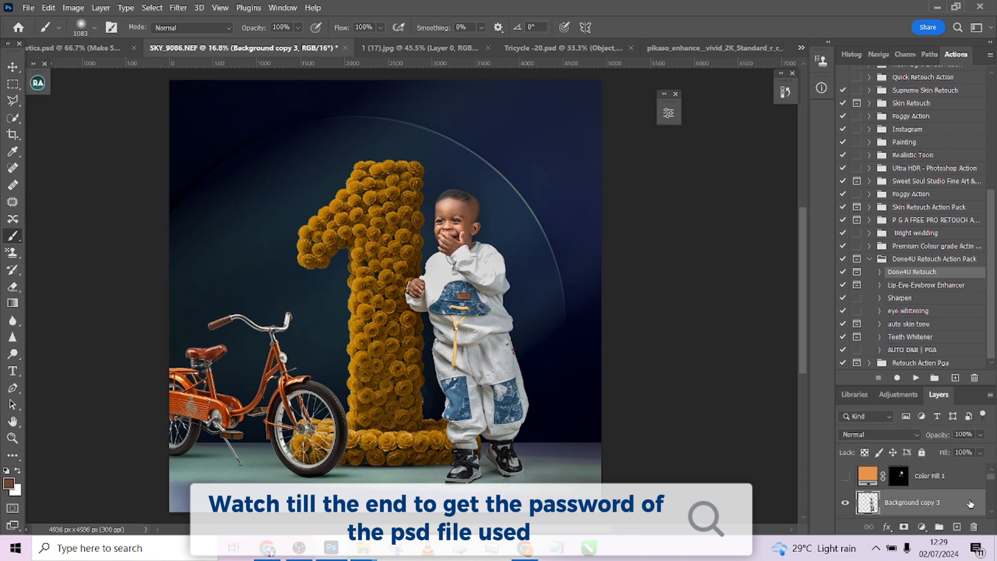
left_click_drag(970, 503, 974, 527)
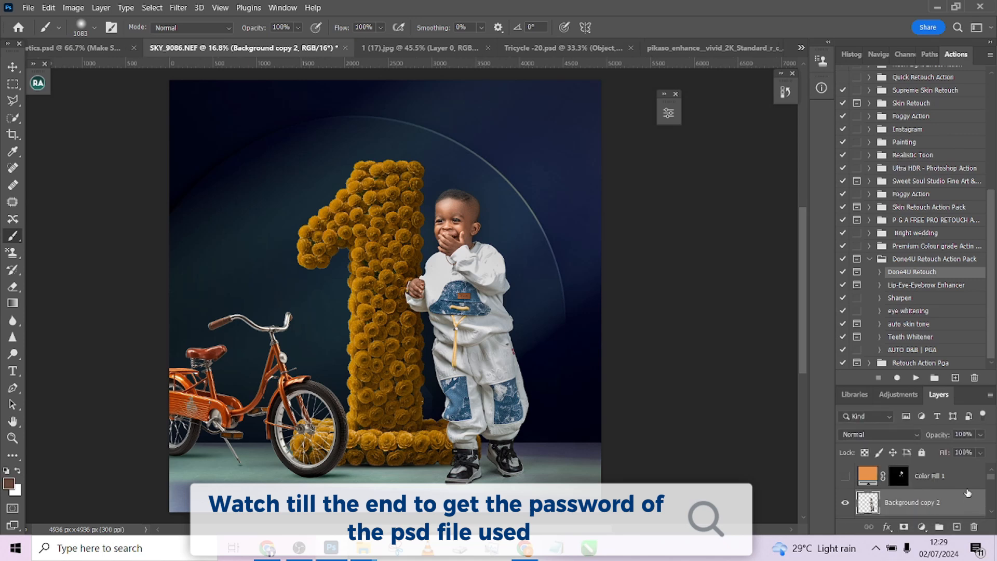
left_click(846, 476)
Blend the orange fill into the boy's skin with Soft Light at a 47% fill
left_click(861, 434)
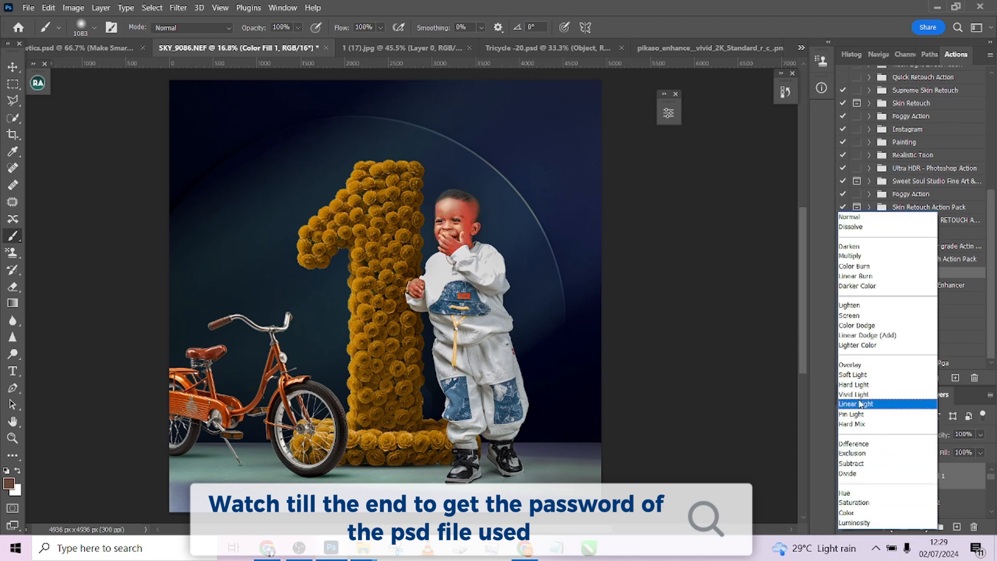
left_click(853, 375)
left_click(980, 453)
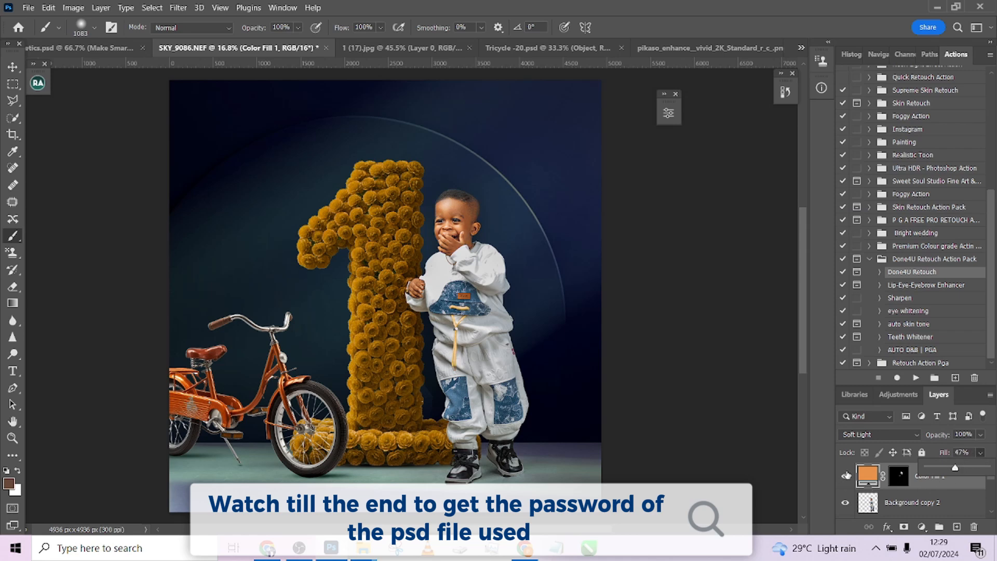
scroll(479, 282, "up", 5)
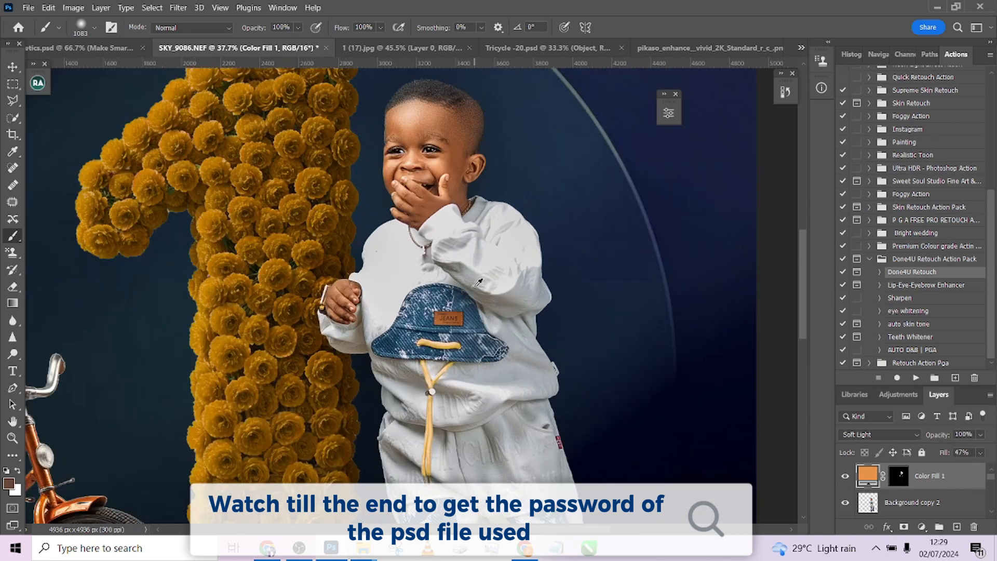
scroll(478, 282, "up", 3)
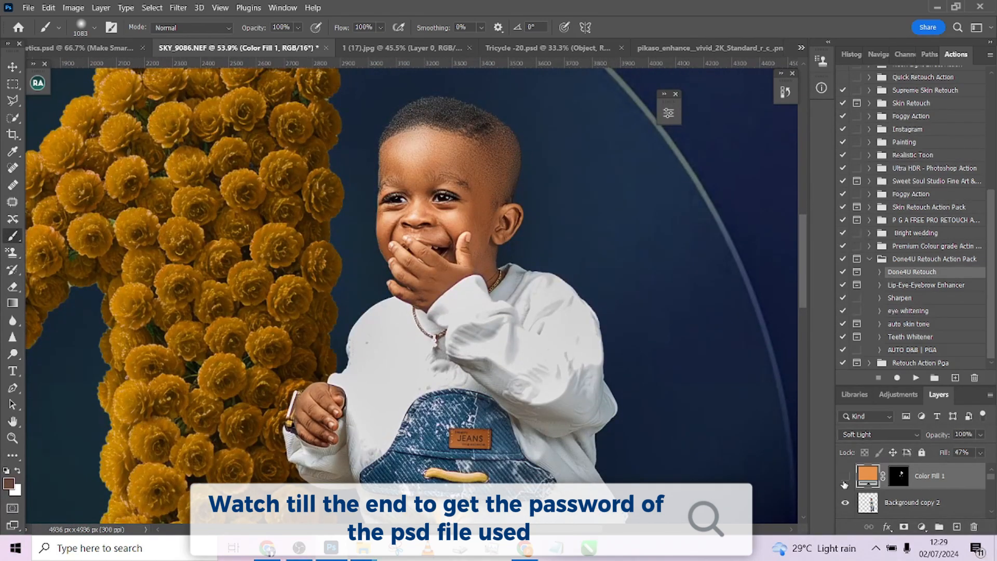
Show the orange fill layer again and raise its fill to 52%, keeping the Soft Light blend
left_click(844, 481)
left_click_drag(944, 455, 947, 455)
left_click(878, 434)
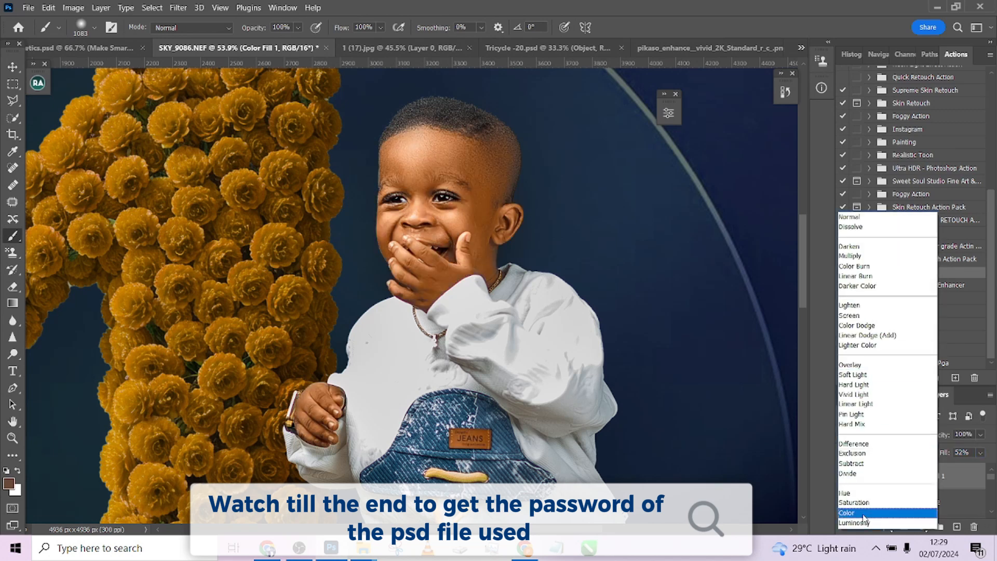
left_click(637, 281)
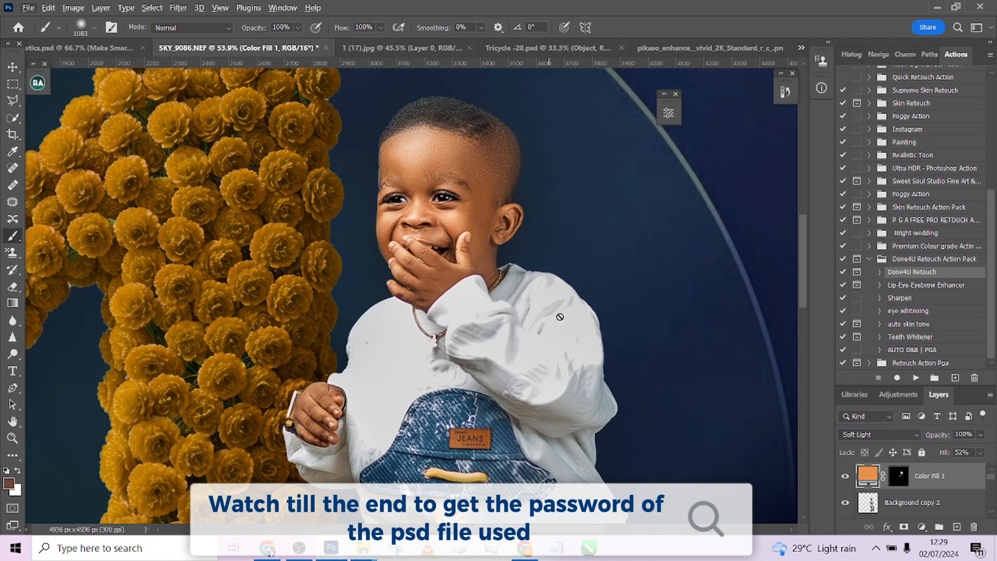
scroll(533, 323, "down", 5)
scroll(499, 322, "up", 2)
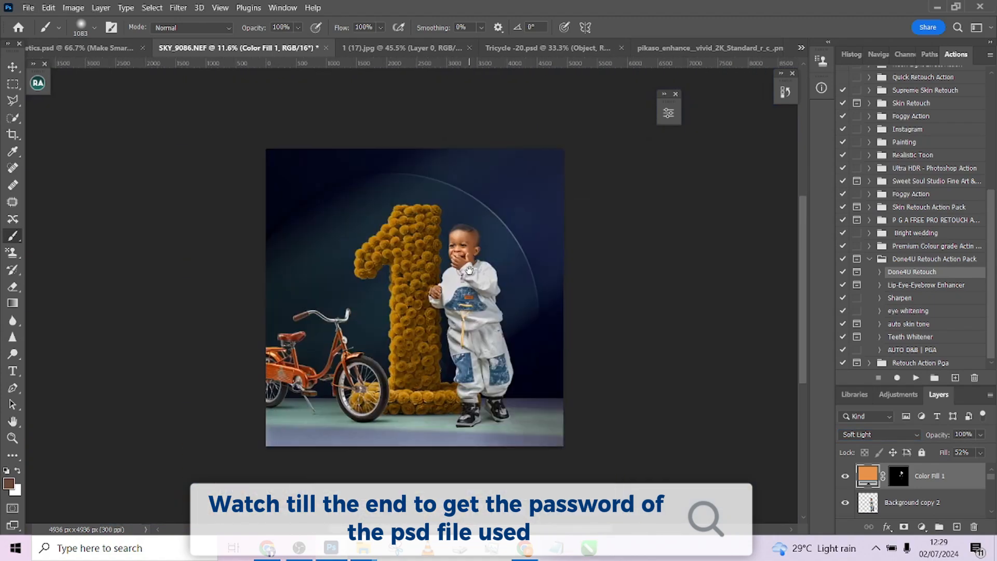
scroll(496, 319, "down", 2)
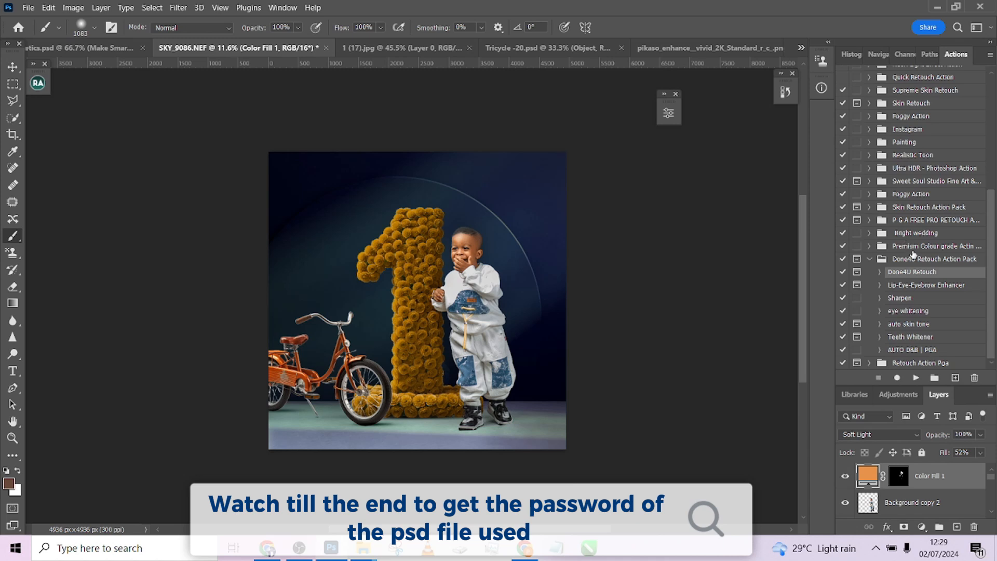
Try the 02 - Ultimate Teal and Orange color grade action above the orange fill at 49% opacity, and delete its group
left_click(871, 260)
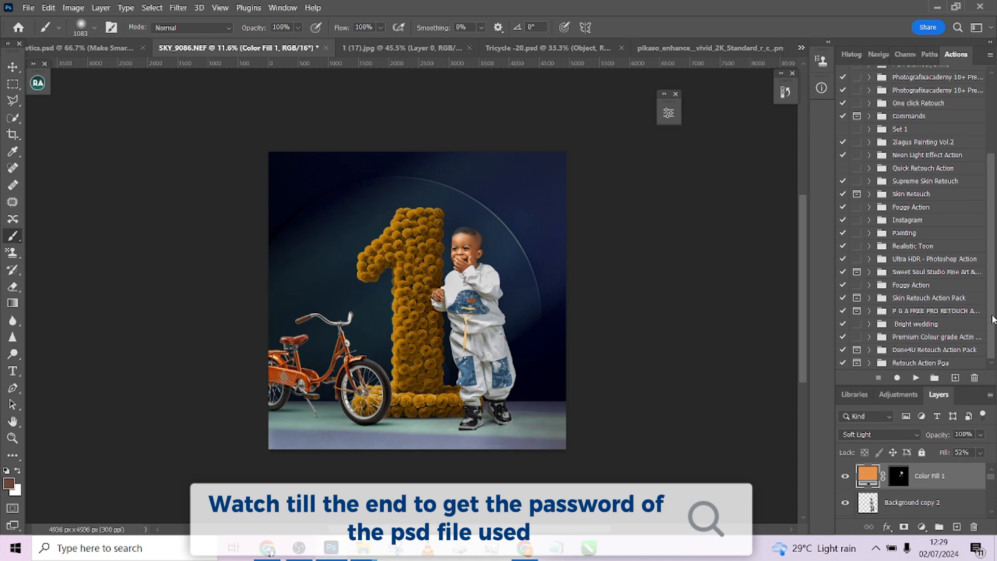
scroll(994, 319, "up", 3)
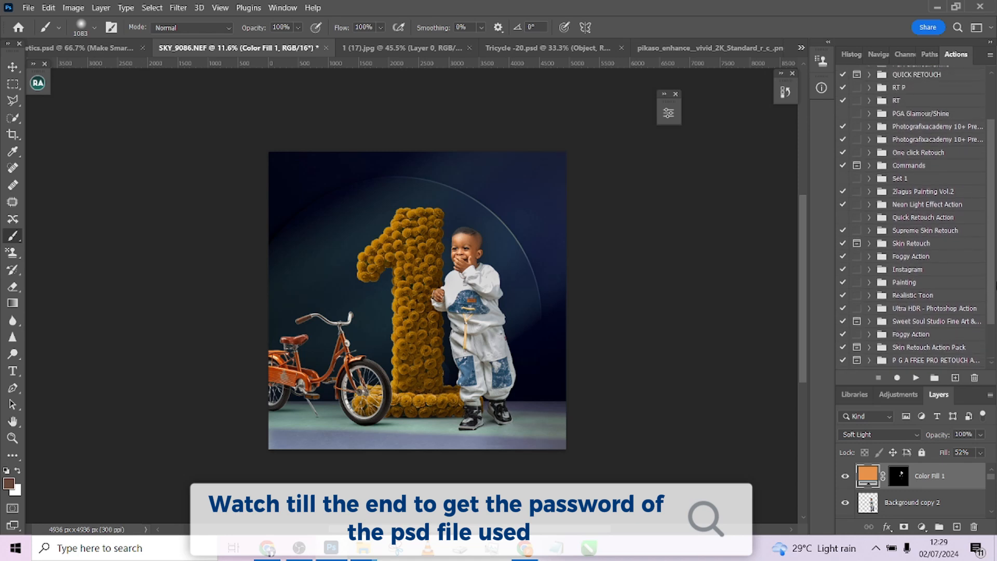
left_click(871, 131)
left_click(913, 145)
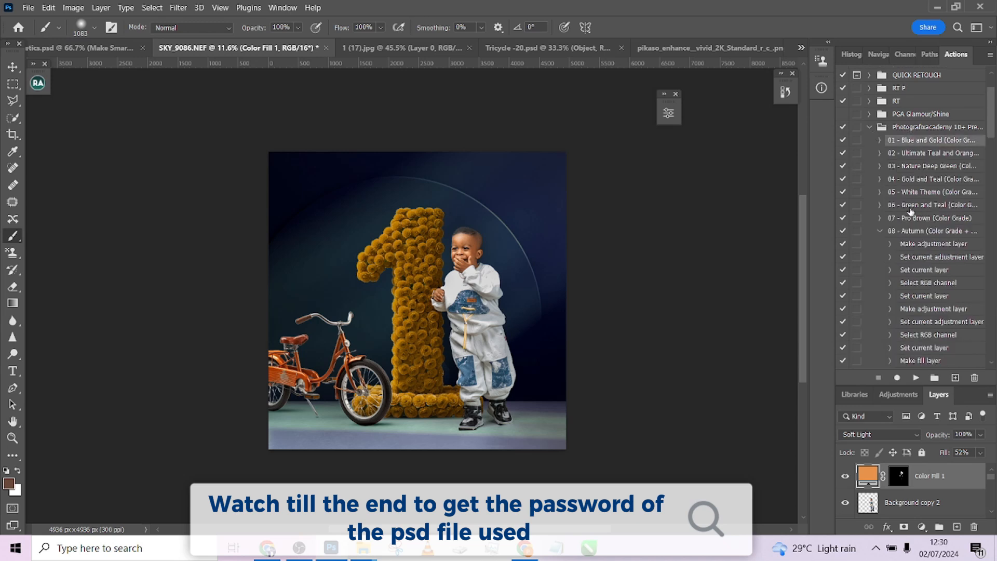
left_click(922, 153)
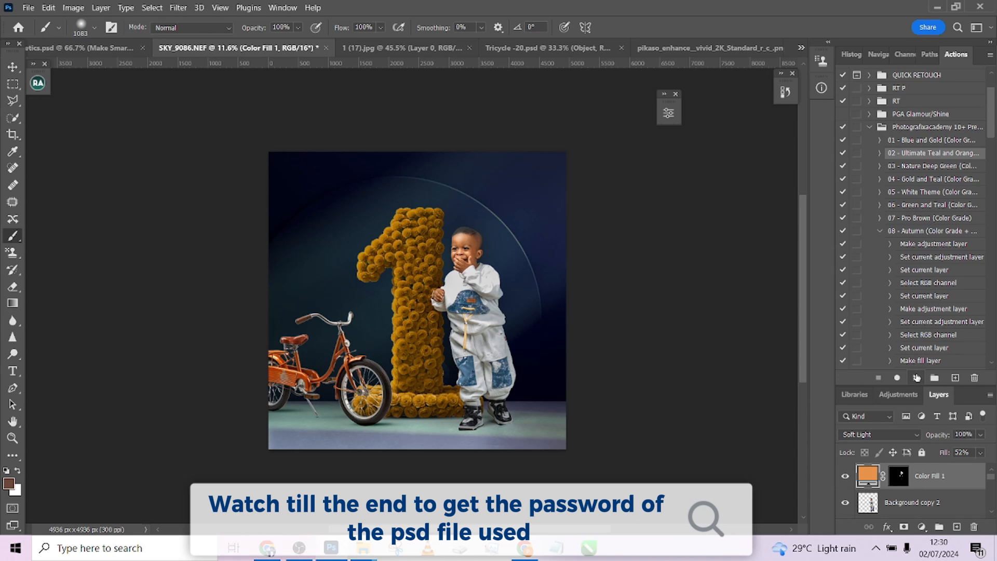
left_click(916, 377)
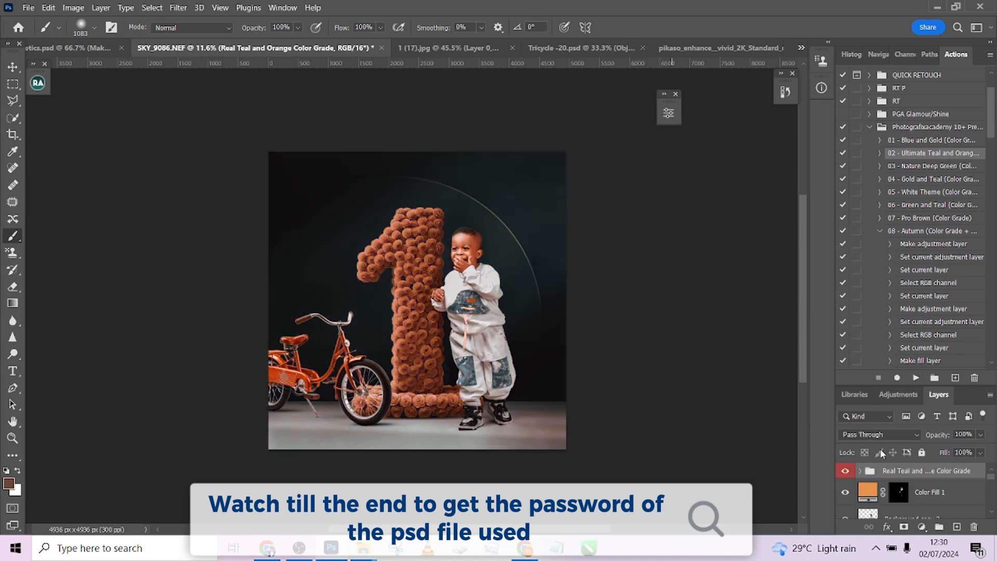
left_click(846, 471)
left_click(846, 472)
left_click_drag(981, 435, 956, 452)
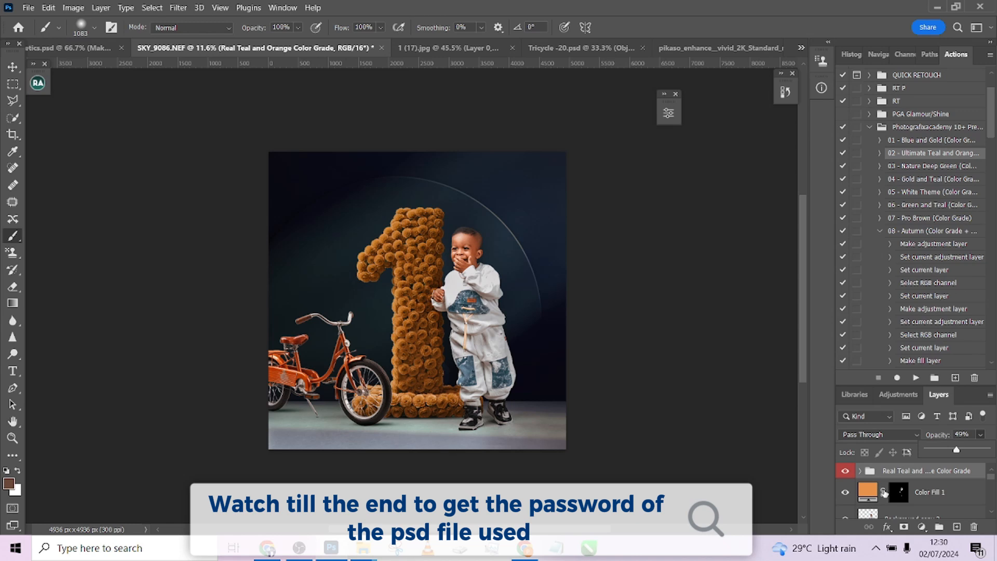
left_click_drag(914, 474, 971, 526)
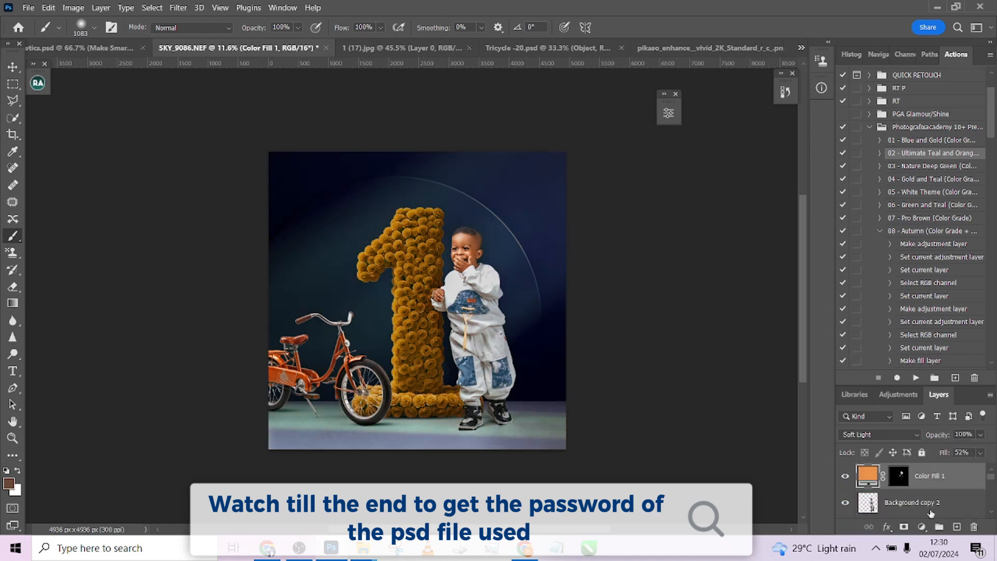
Stamp all visible layers into a new layer and delete every other layer, with the History list open
left_click_drag(954, 490, 955, 487)
key("ctrl+shift+alt+e")
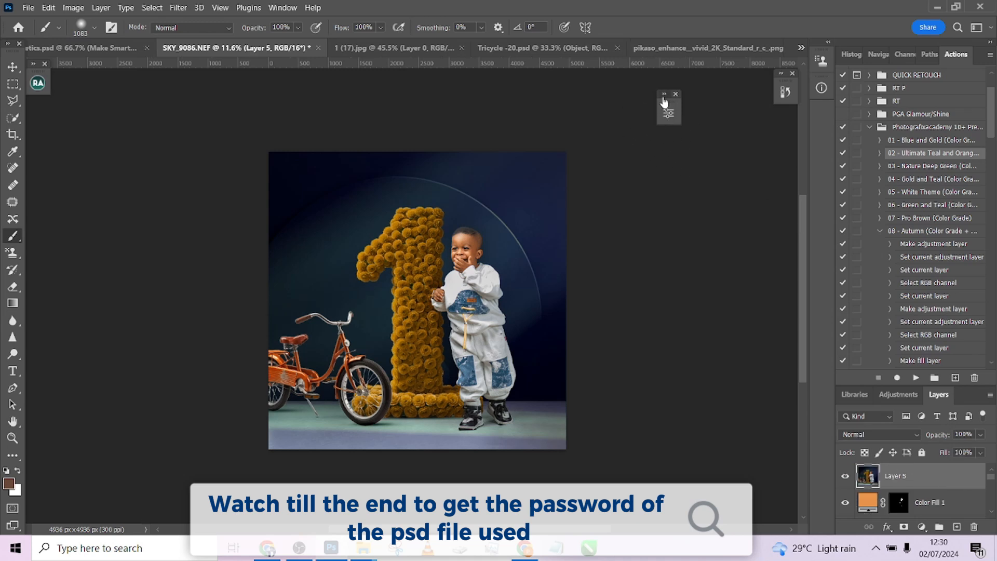
left_click(665, 104)
left_click(800, 95)
left_click(781, 87)
left_click_drag(884, 82, 743, 79)
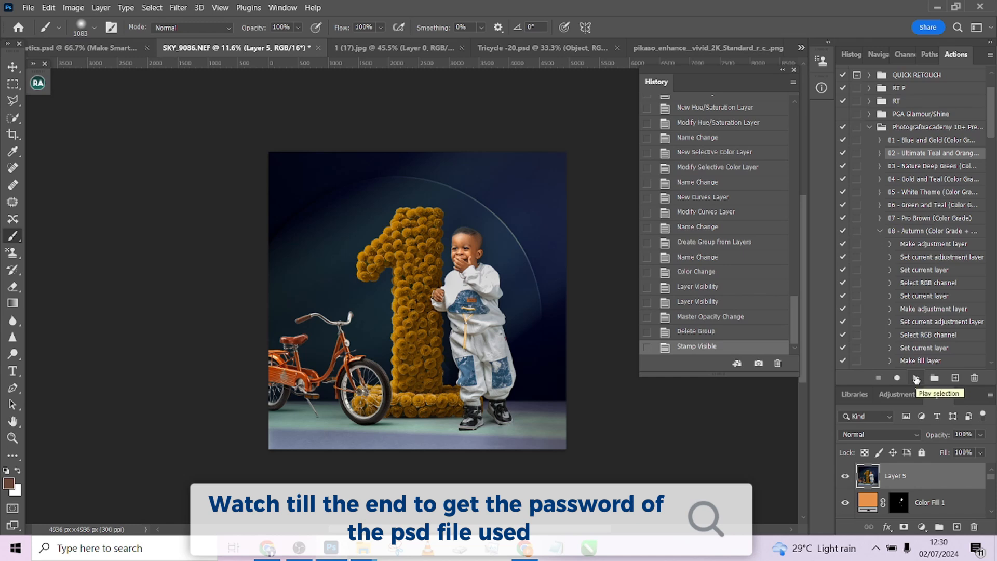
left_click(916, 378)
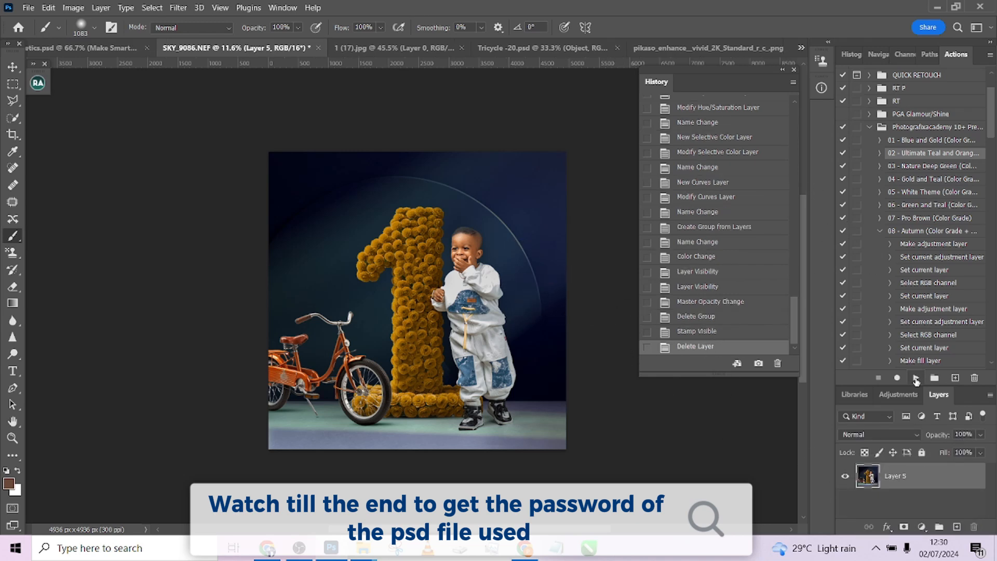
Try the Ultimate Teal and Orange color grade on the stamped layer at 59% opacity, and delete its group
left_click(915, 378)
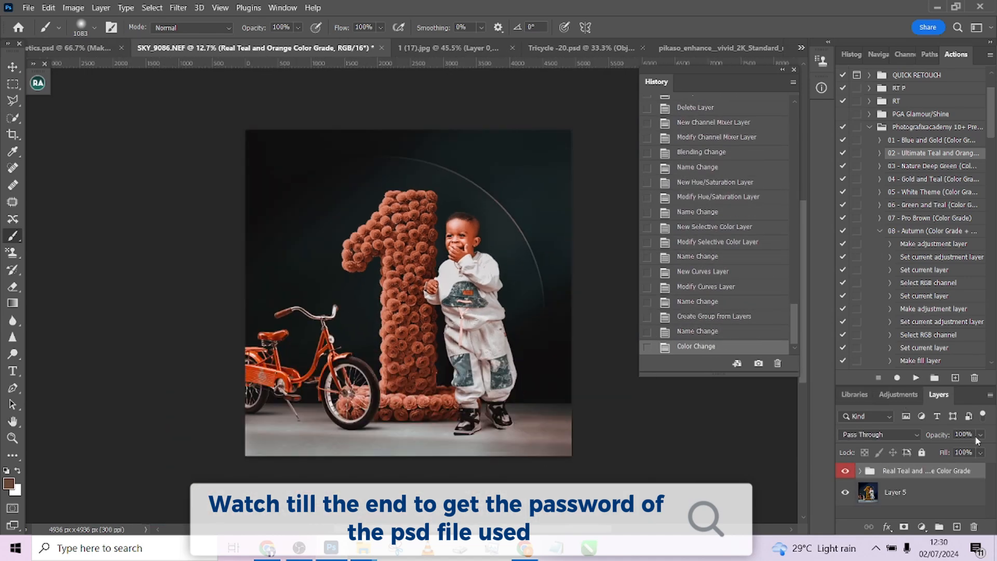
left_click(980, 436)
left_click(964, 452)
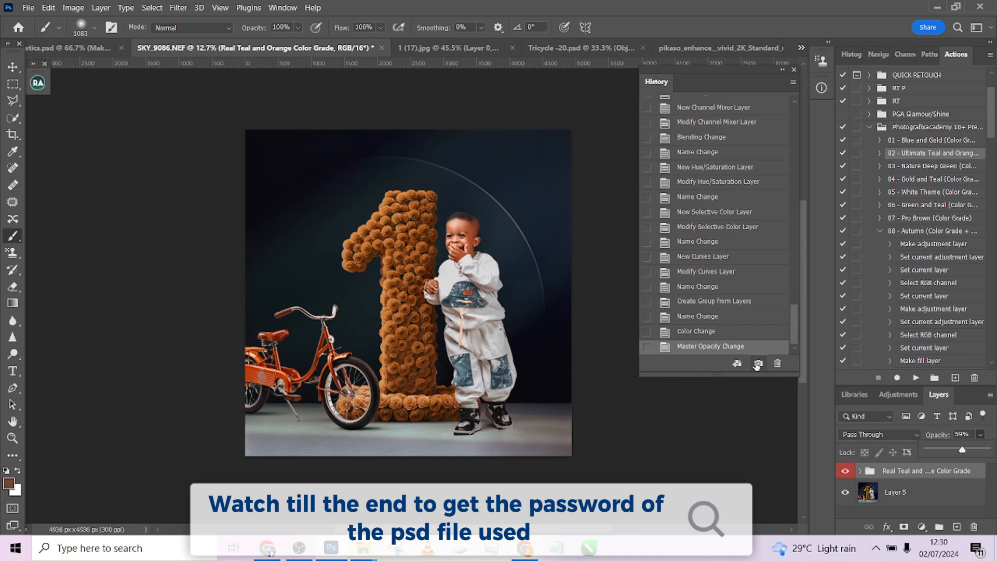
left_click_drag(971, 472, 974, 526)
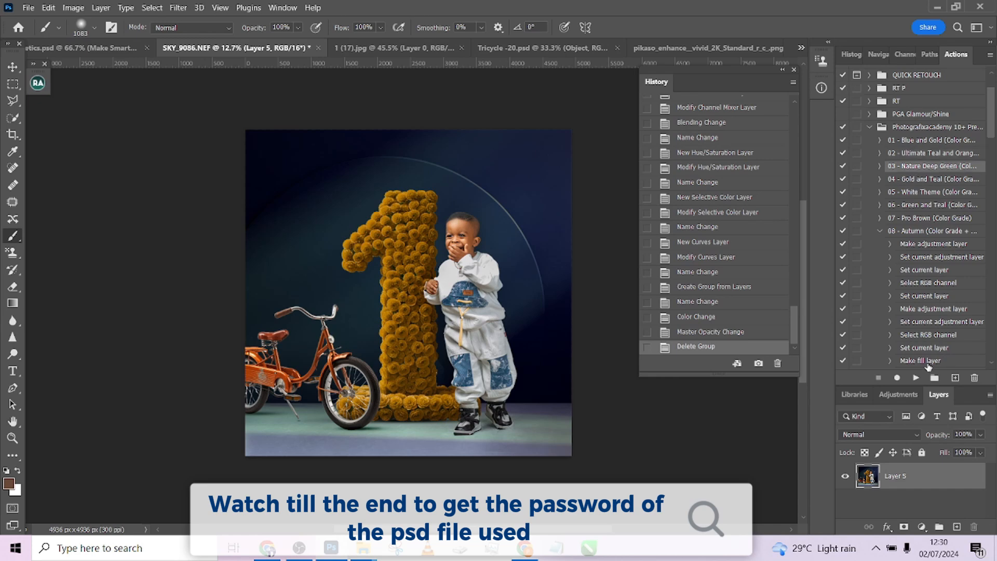
Try the 03 - Nature Deep Green color grade action, continuing past the unavailable command, and delete its group
left_click(916, 377)
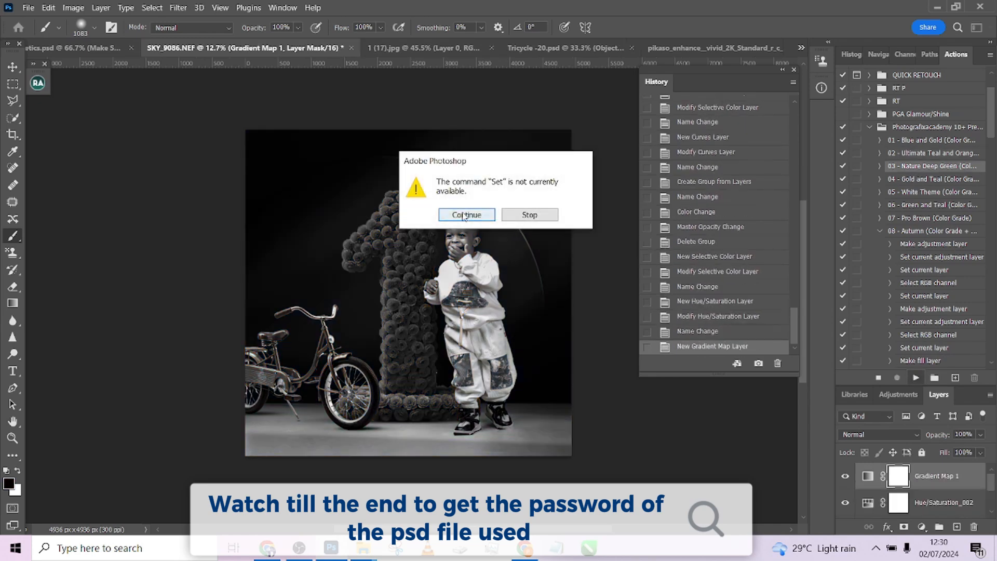
left_click(465, 216)
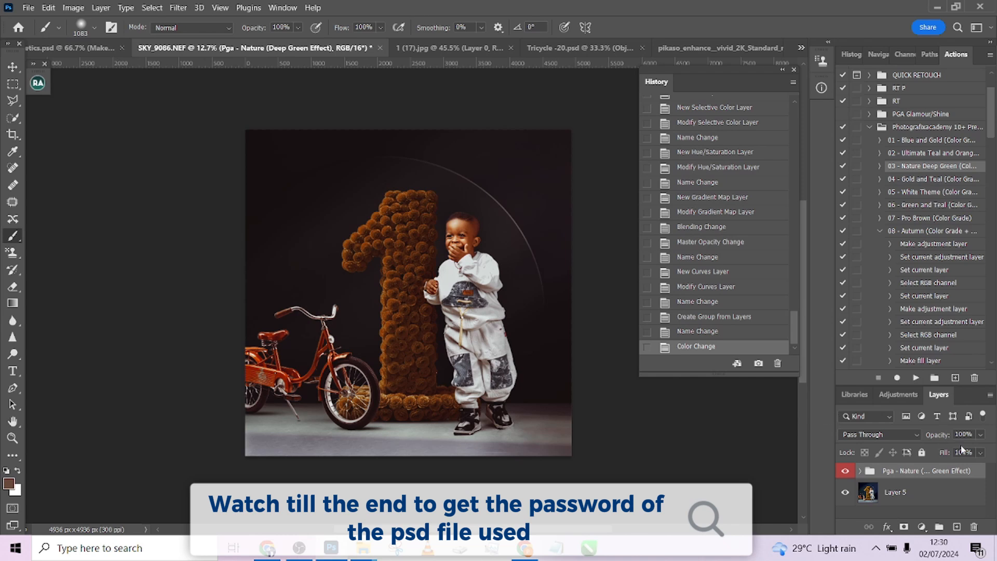
left_click_drag(981, 438, 975, 527)
Try the 08 - Autumn color grade action, compare the image with and without it, and delete its group
left_click(907, 233)
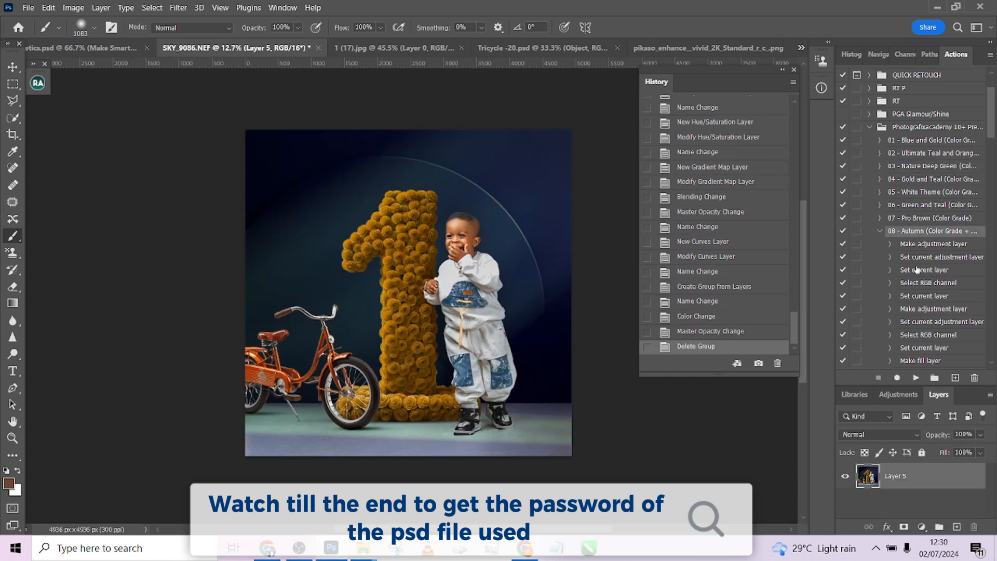
left_click(915, 377)
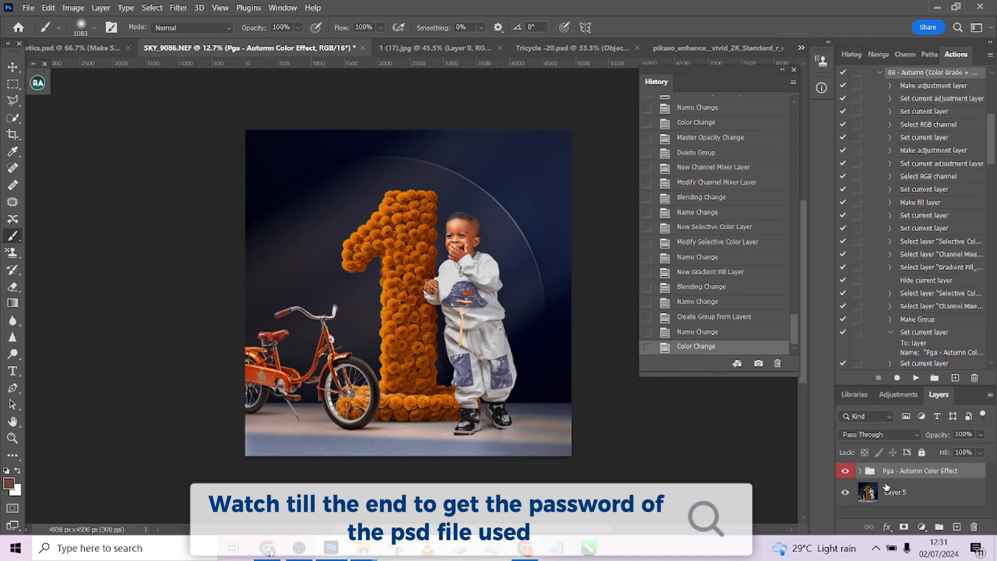
left_click(848, 477)
left_click(849, 477)
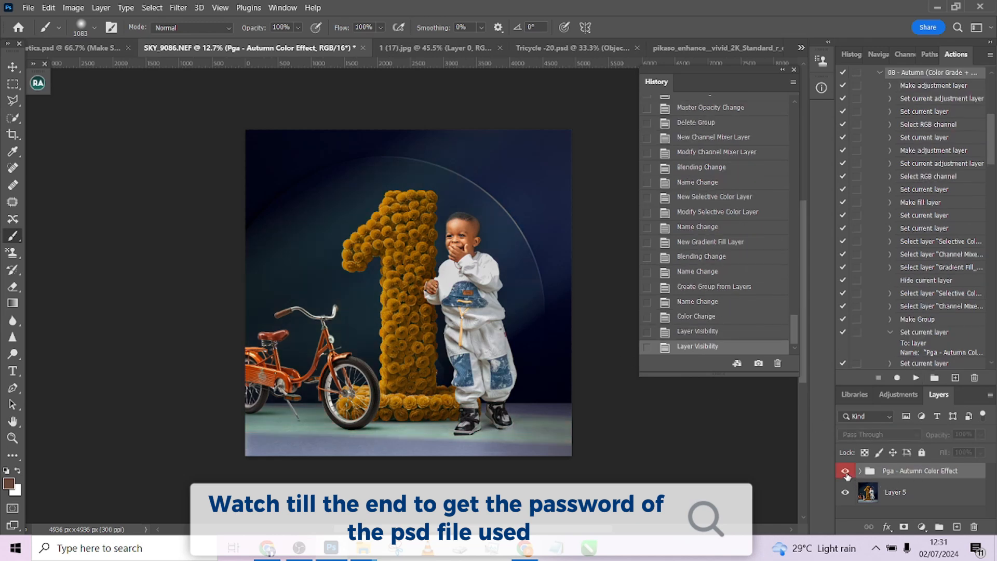
left_click(848, 477)
left_click(848, 476)
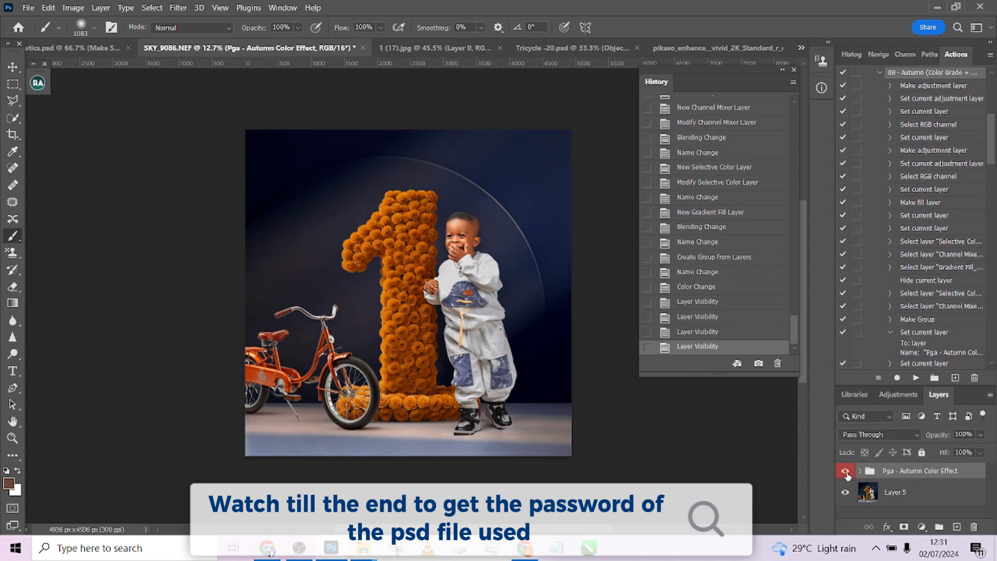
left_click(982, 436)
left_click_drag(988, 449, 975, 526)
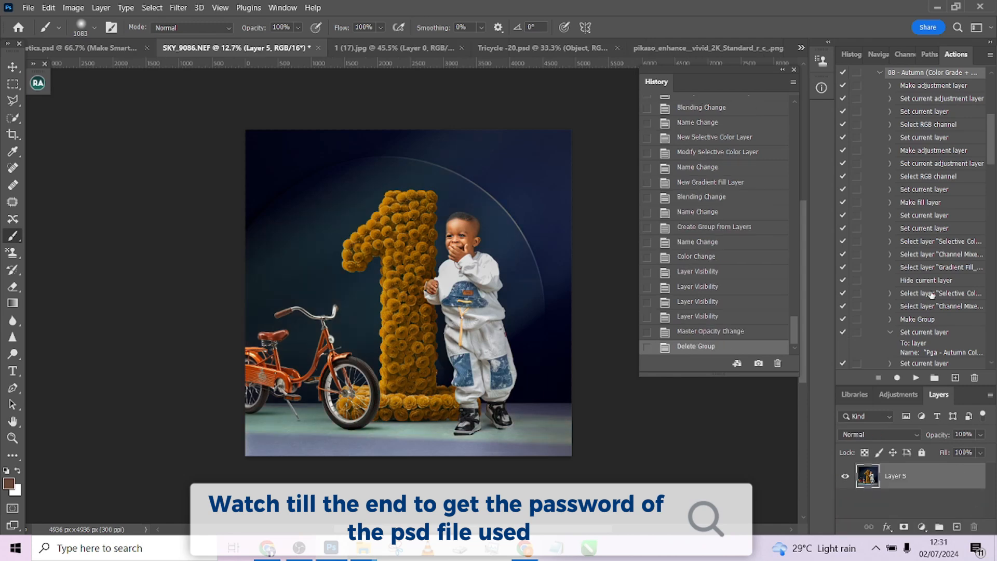
Try the 07 - Pro Brown color grade action, compare the image with and without it, and delete its group
scroll(927, 280, "up", 1)
scroll(927, 281, "up", 2)
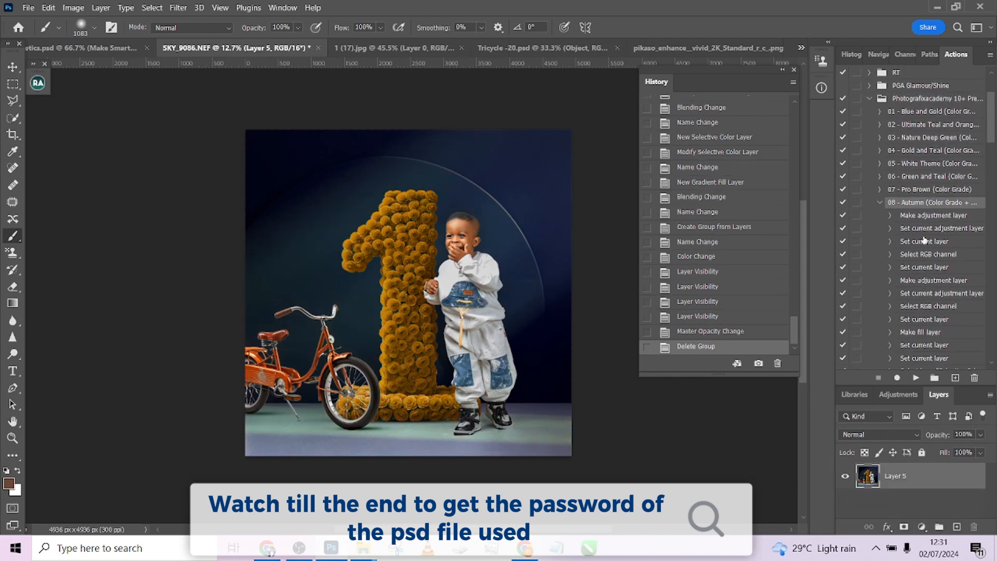
left_click(915, 190)
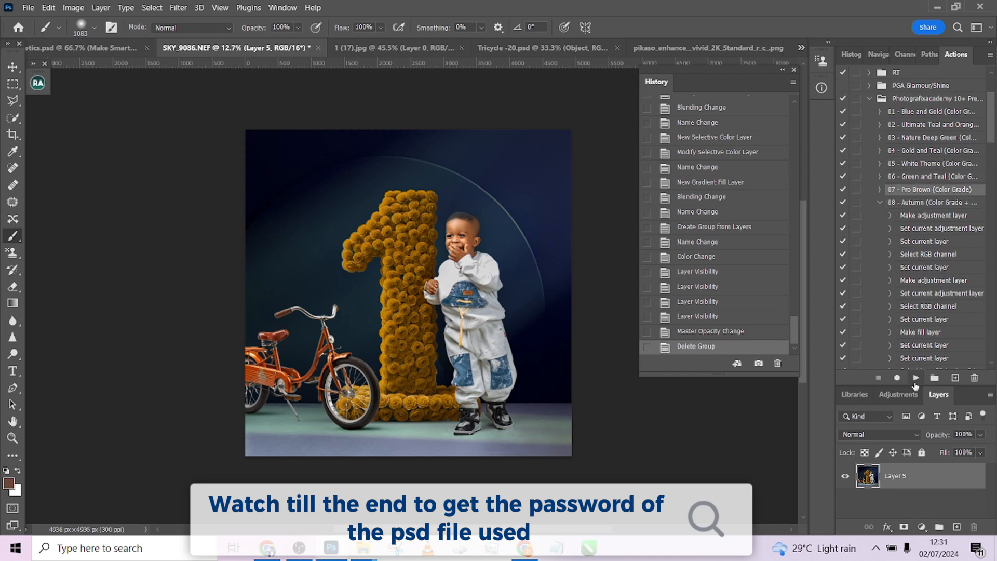
left_click(915, 378)
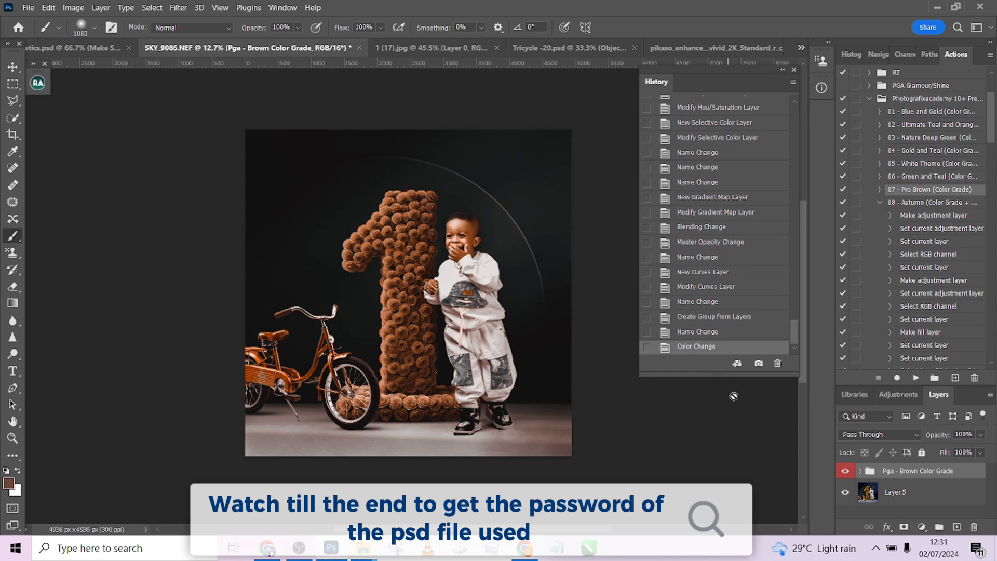
left_click(847, 473)
left_click(847, 473)
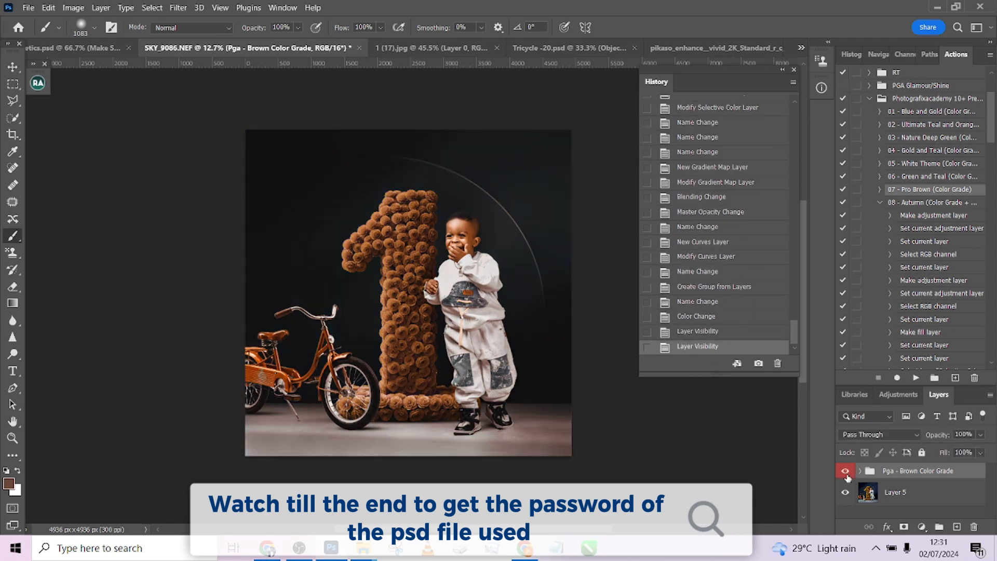
left_click_drag(980, 434, 974, 526)
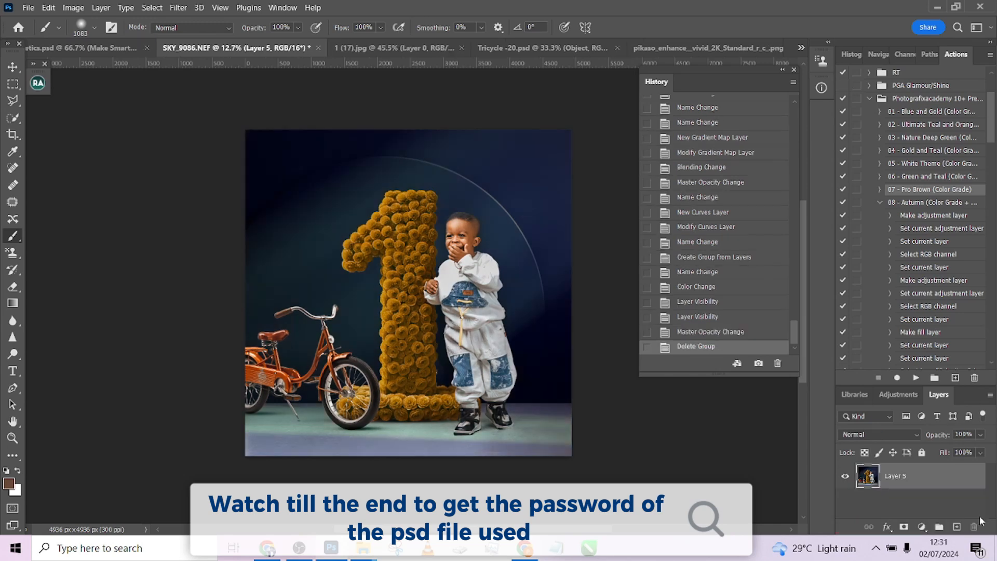
Try the 04 - Gold and Teal color grade action at 34% opacity, compare before and after, and delete its group
scroll(949, 276, "up", 3)
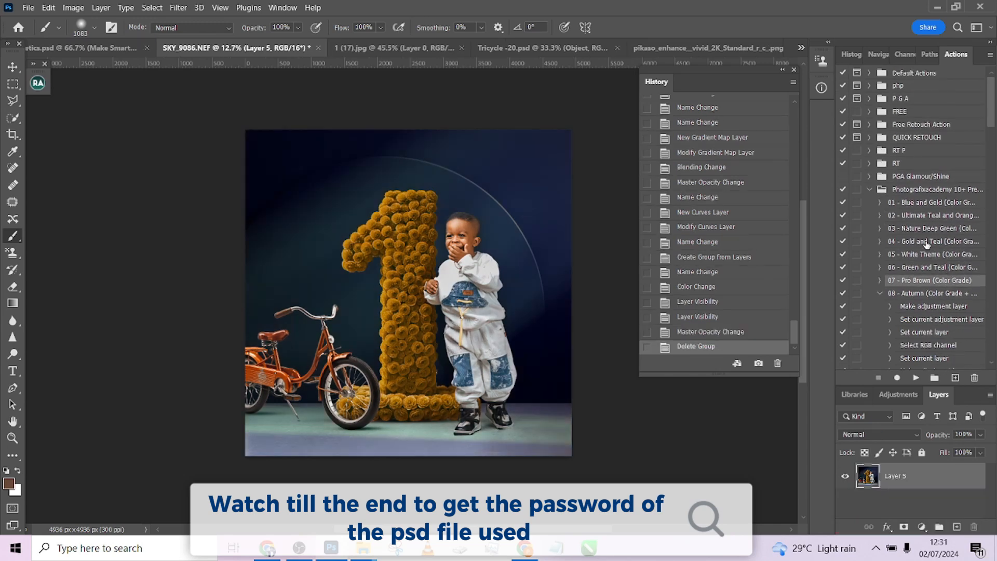
left_click(927, 242)
left_click(914, 377)
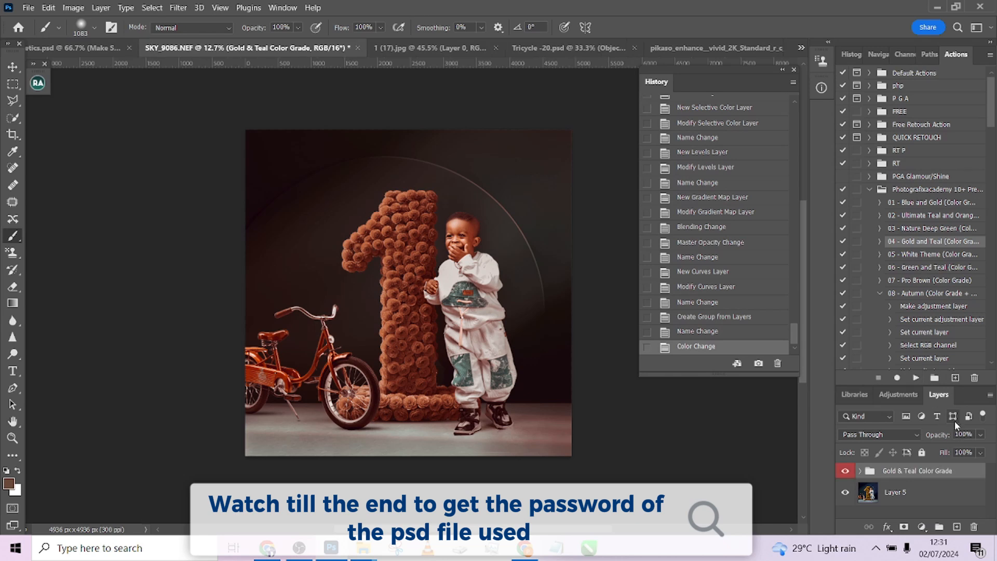
left_click_drag(980, 434, 962, 453)
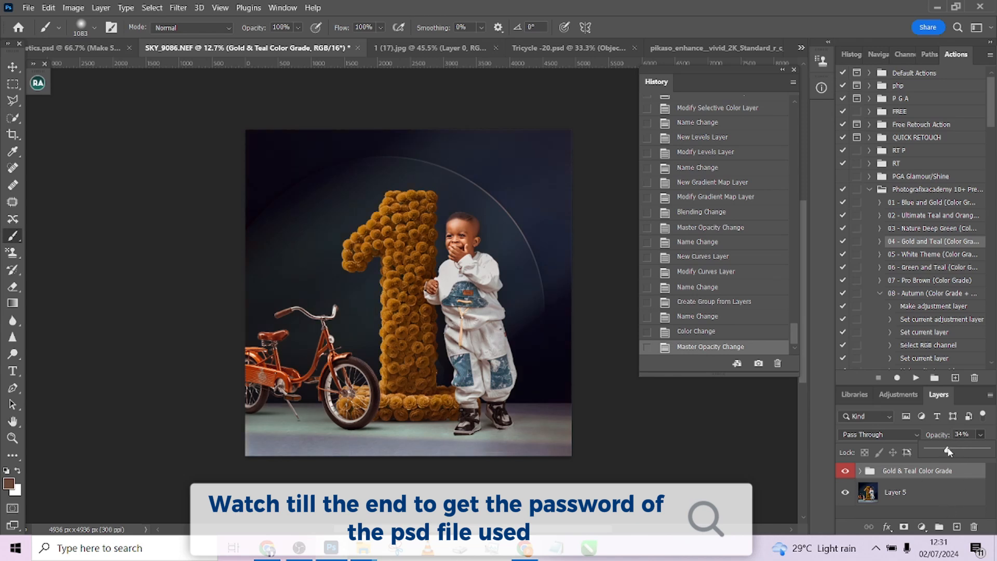
left_click(845, 470)
left_click(847, 471)
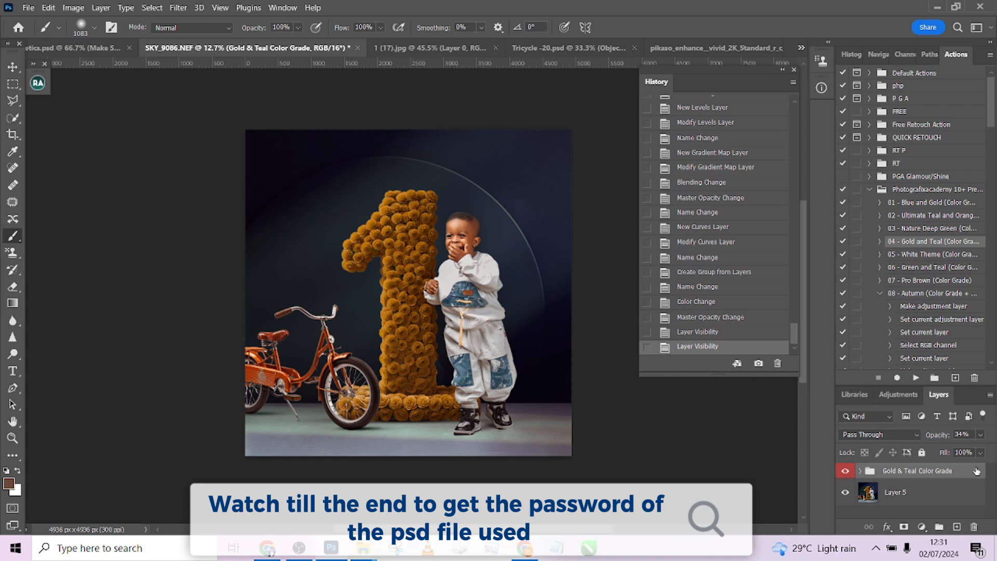
left_click_drag(976, 470, 974, 527)
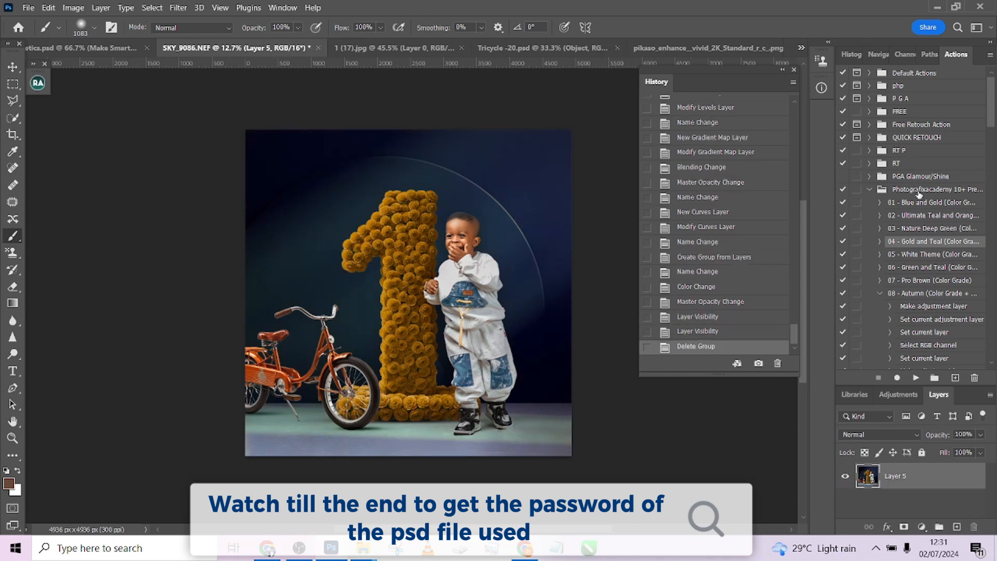
Run the 01 - Blue and Gold color grade action, continuing past the unavailable Select command
left_click(919, 203)
left_click(914, 379)
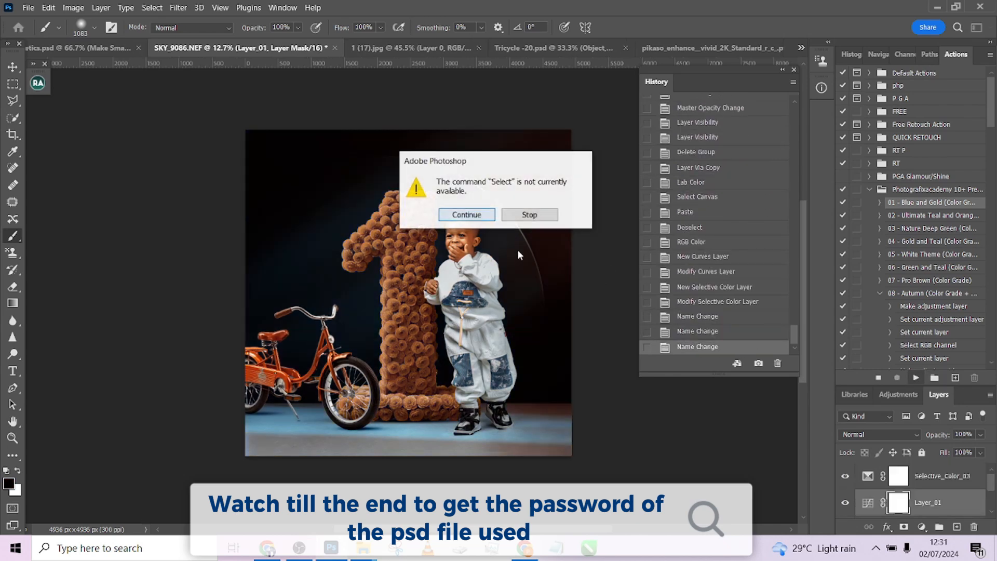
left_click(462, 216)
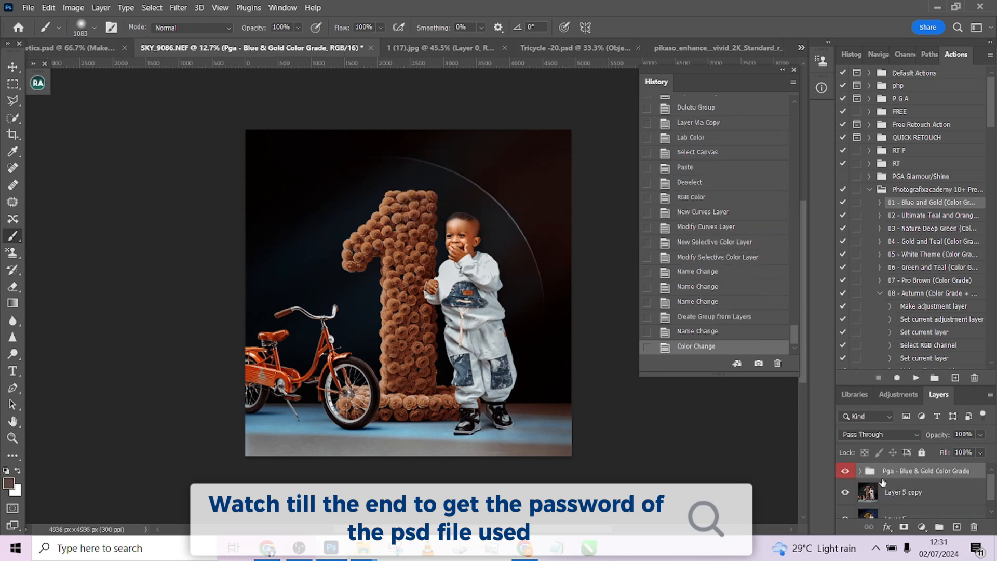
Compare the image with and without the Blue & Gold Color Grade group and the Layer 5 copy
left_click(844, 472)
left_click(844, 472)
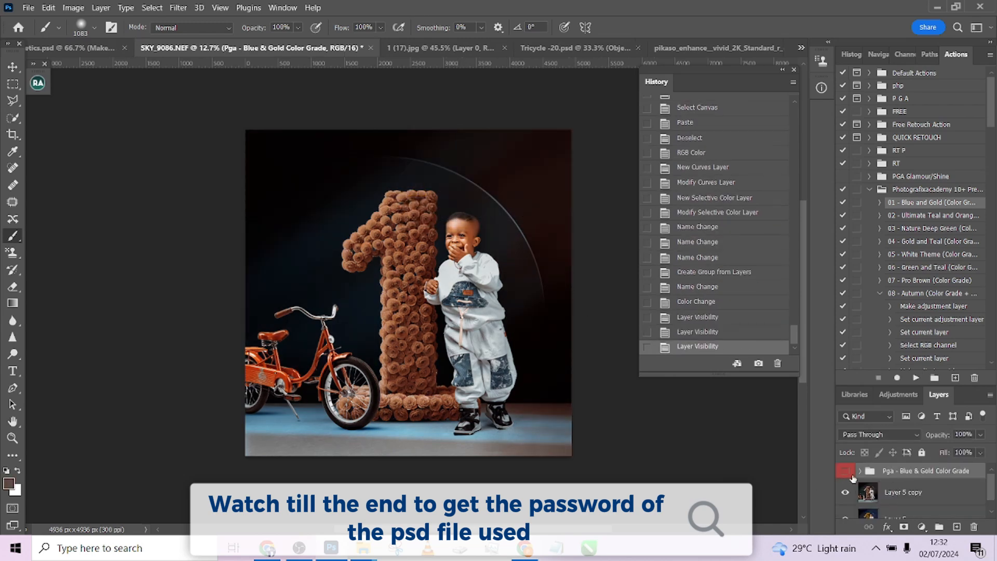
left_click(845, 471)
scroll(877, 503, "down", 1)
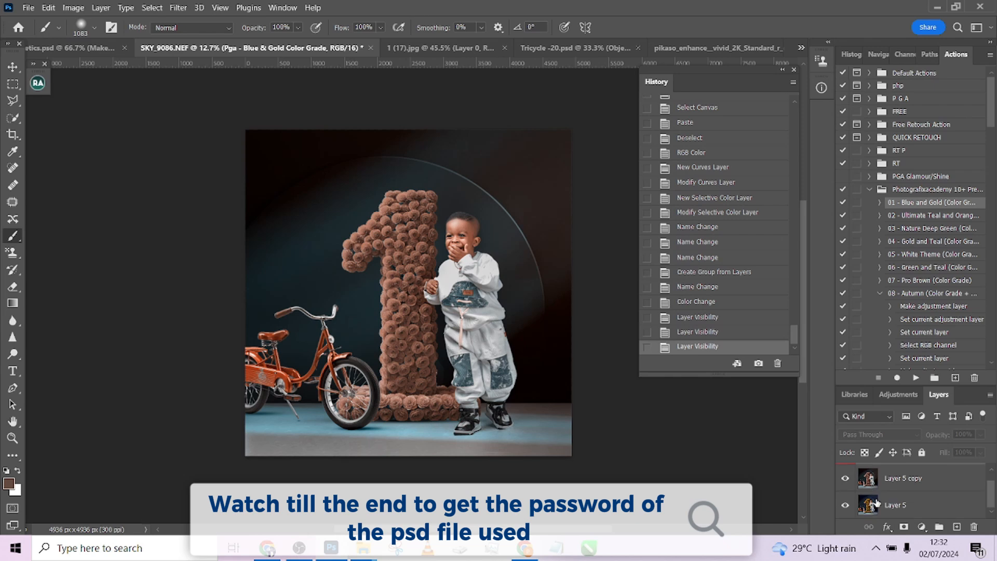
left_click(846, 478)
left_click(845, 478)
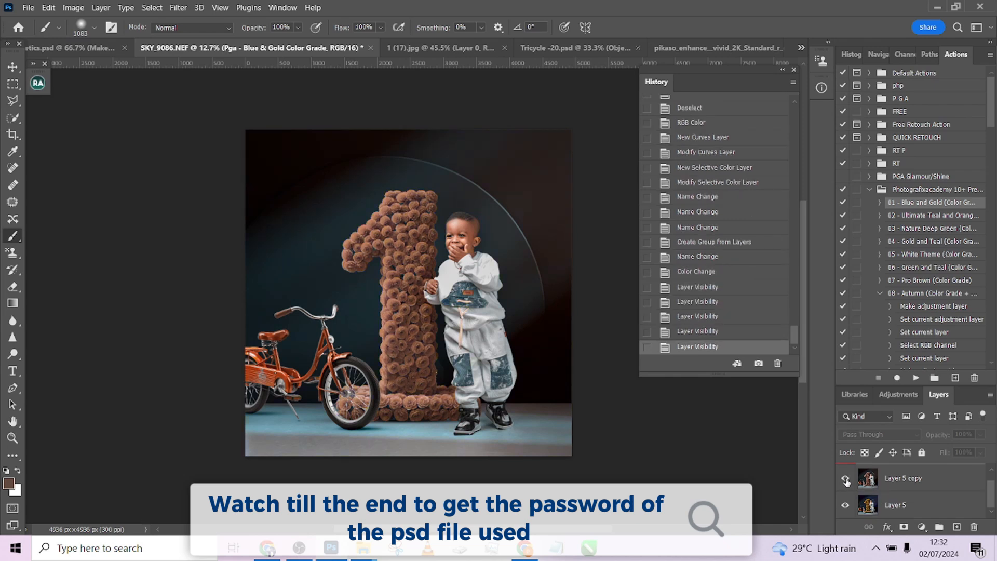
scroll(848, 480, "up", 1)
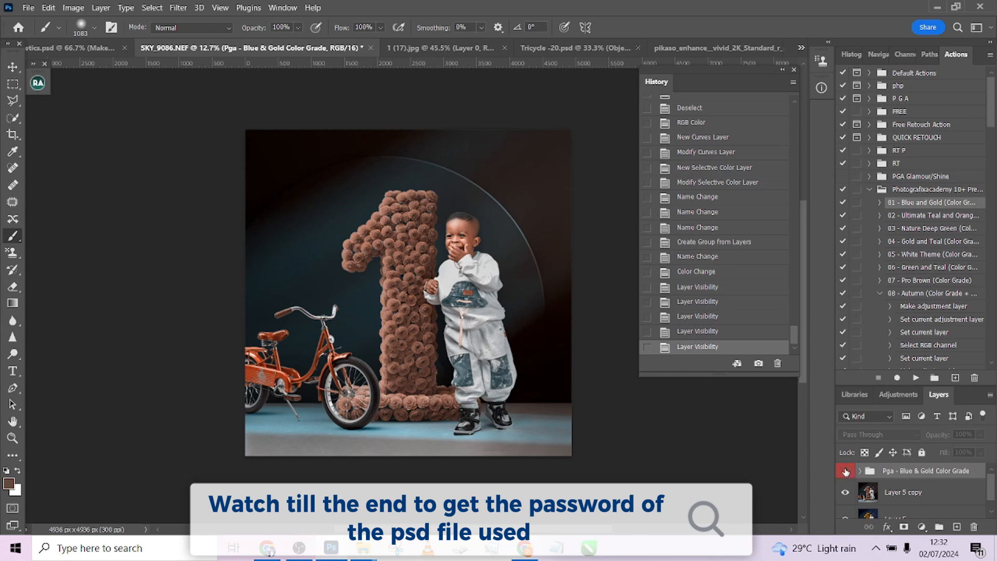
left_click(845, 471)
left_click(845, 471)
left_click(846, 471)
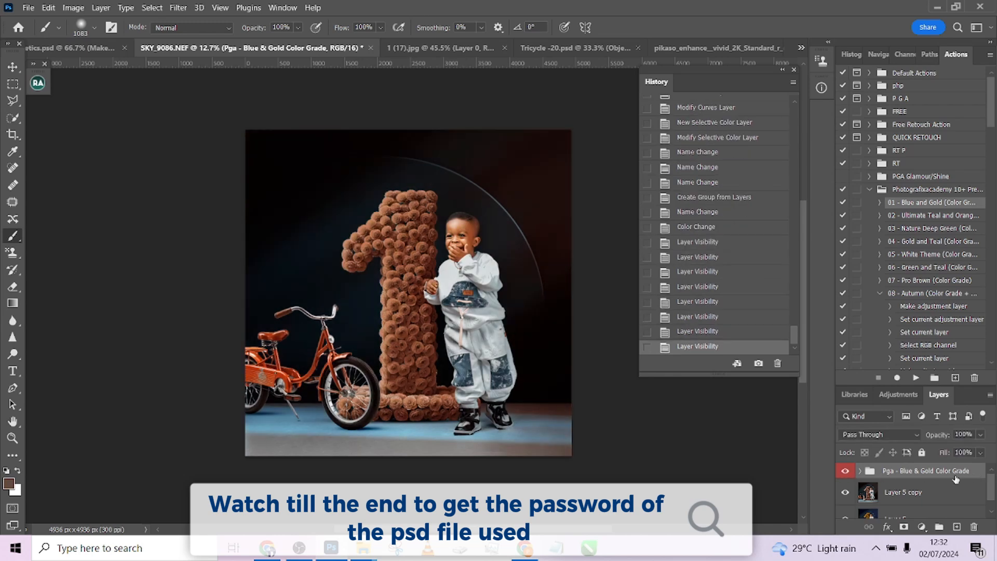
Lower the Blue & Gold Color Grade group to 42% opacity and Layer 5 copy to 70%, and save a history snapshot
left_click(981, 434)
mouse_move(987, 450)
left_mouse_down()
mouse_move(954, 456)
mouse_move(970, 453)
left_mouse_up()
left_click(942, 493)
left_click(980, 434)
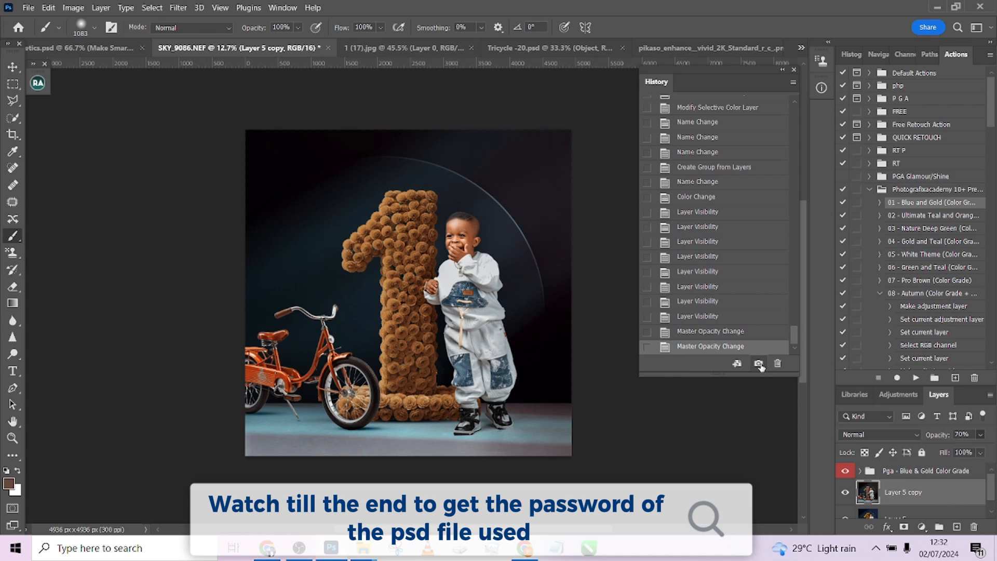
Delete Layer 5 copy and the Blue & Gold Color Grade group
left_click_drag(961, 498, 975, 526)
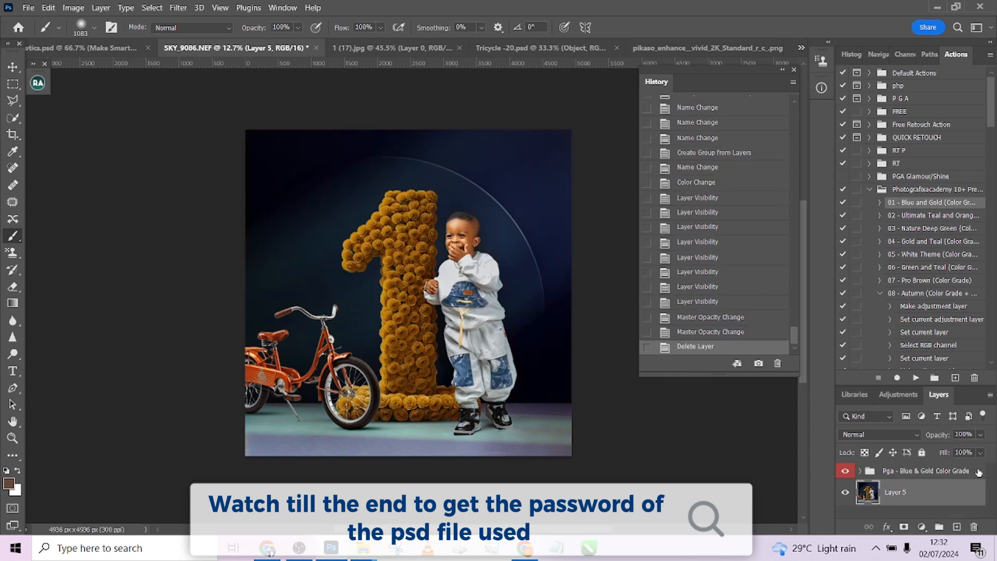
left_click_drag(978, 472, 974, 526)
Compare the five saved color grade snapshots in the history and restore Snapshot 5
scroll(749, 235, "up", 3)
scroll(748, 235, "down", 4)
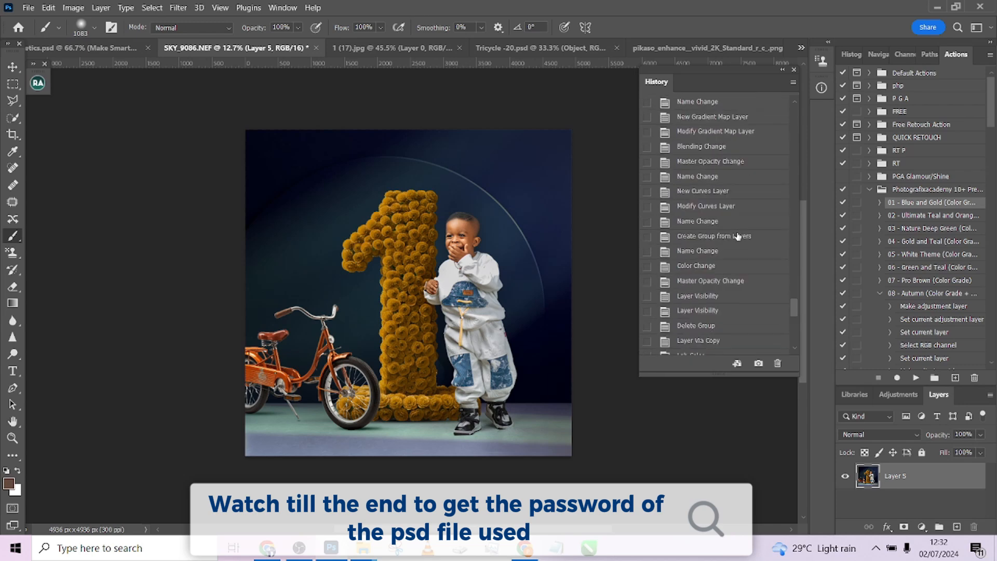
left_click_drag(796, 295, 800, 109)
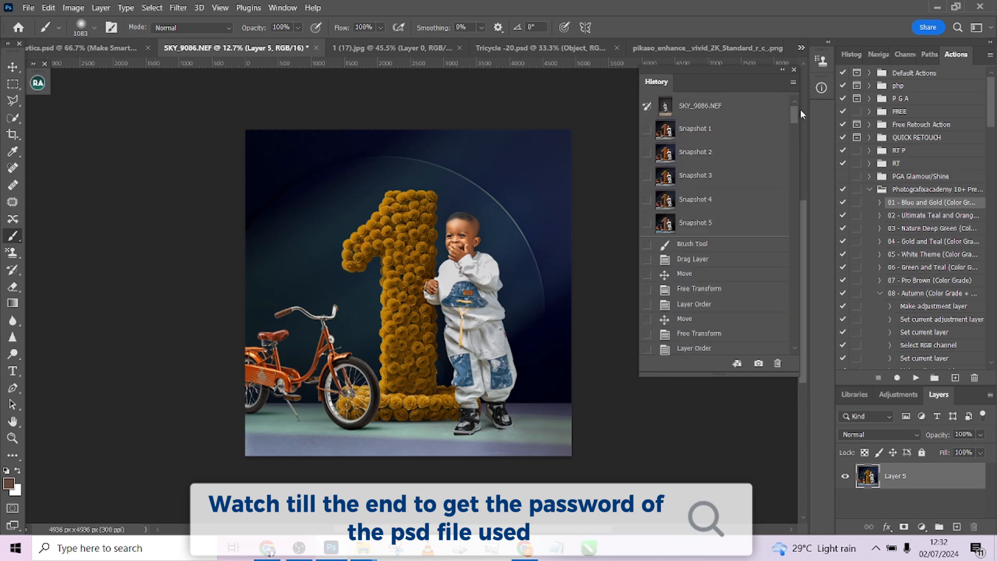
left_click(714, 131)
left_click(715, 159)
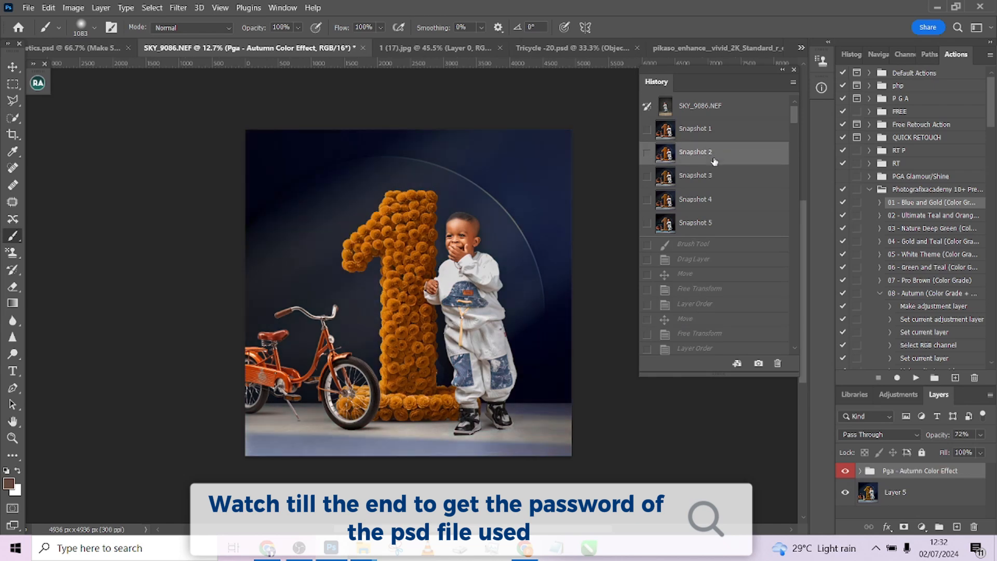
left_click(712, 180)
left_click(714, 200)
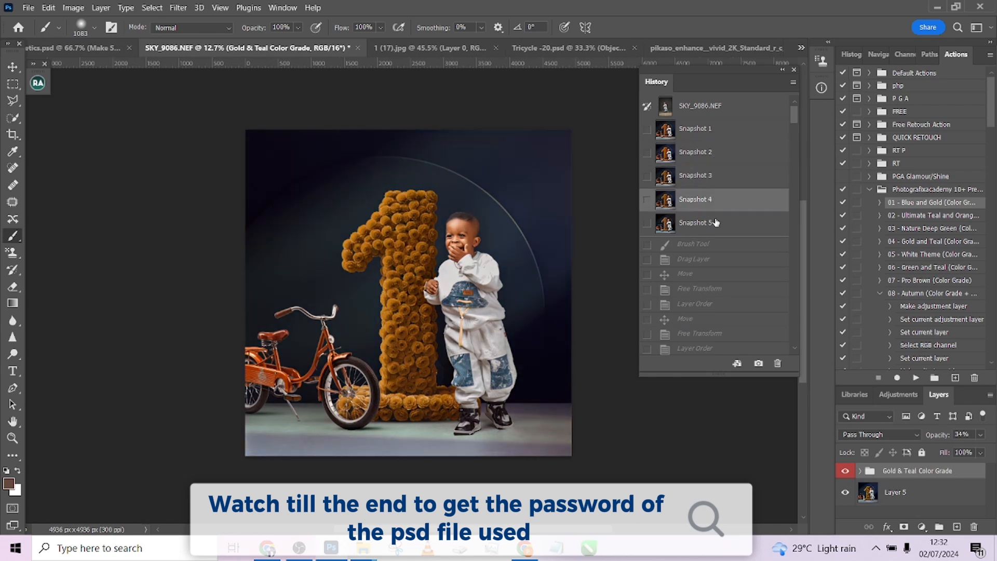
left_click(719, 227)
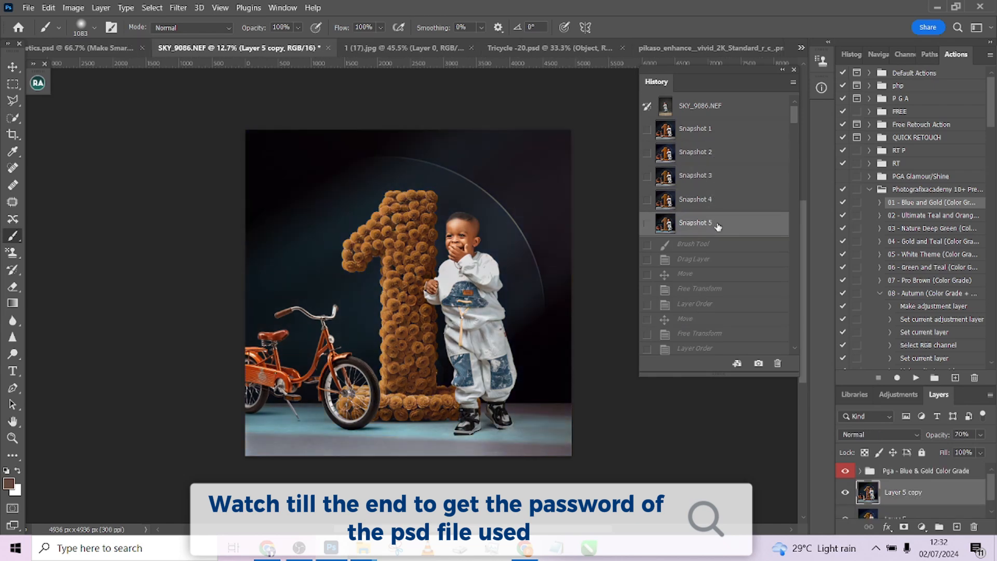
left_click(698, 128)
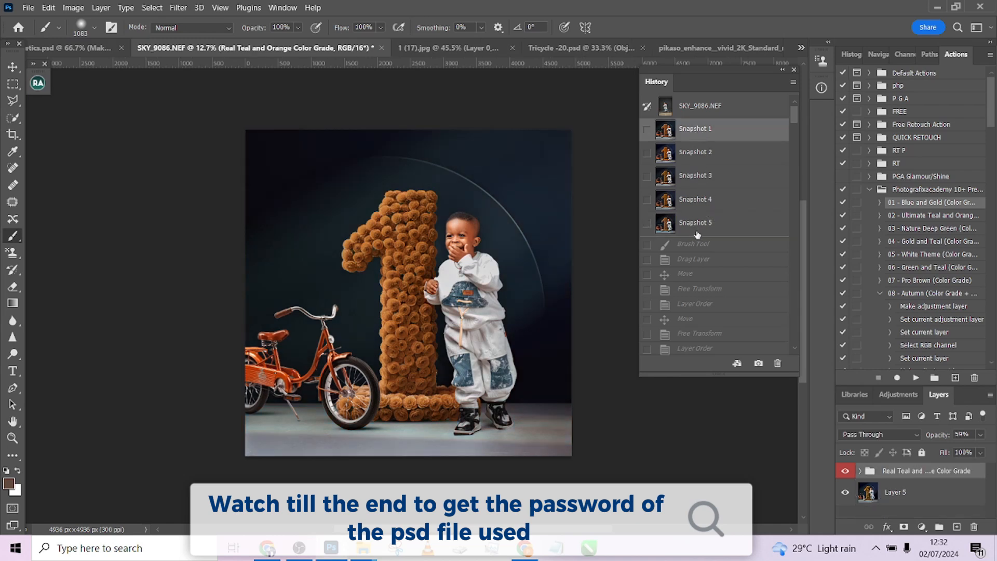
left_click(698, 229)
left_click(697, 131)
left_click(707, 222)
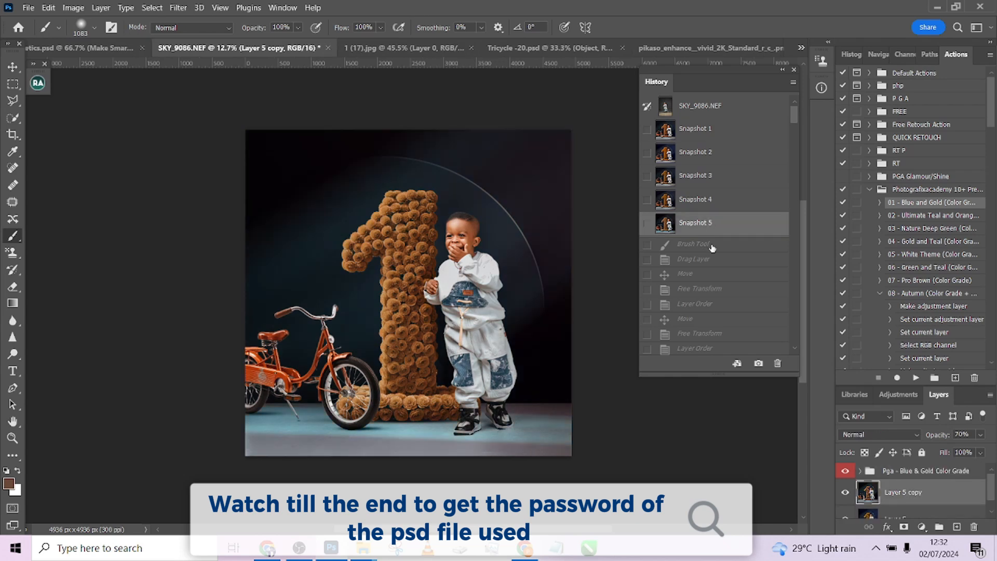
Readjust the Blue & Gold Color Grade group's opacity, set Layer 5 copy to 46% opacity, and flatten the image
left_click(976, 471)
left_click(980, 435)
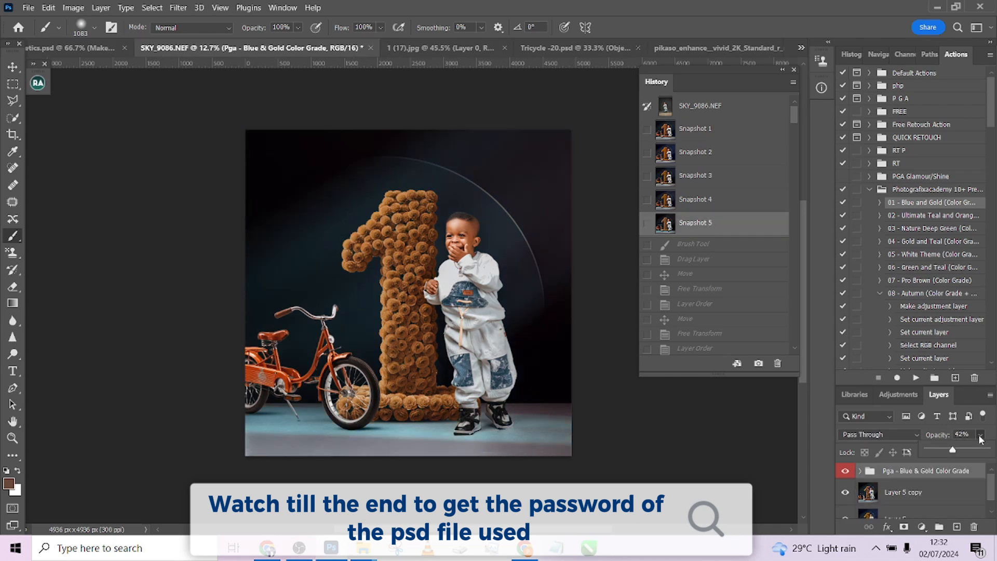
left_click_drag(959, 451, 987, 451)
left_click(955, 500)
left_click(981, 435)
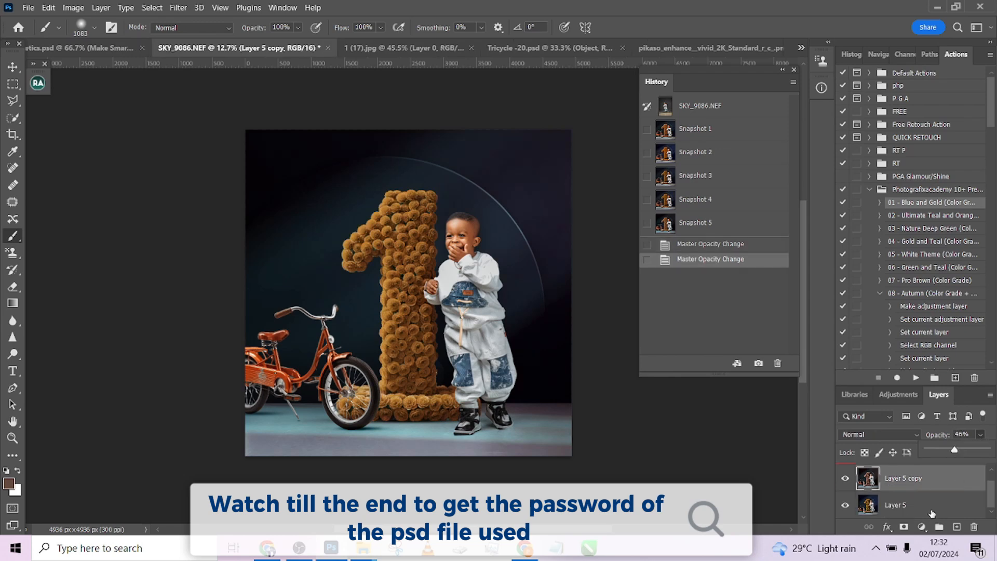
right_click(936, 497)
left_click(785, 411)
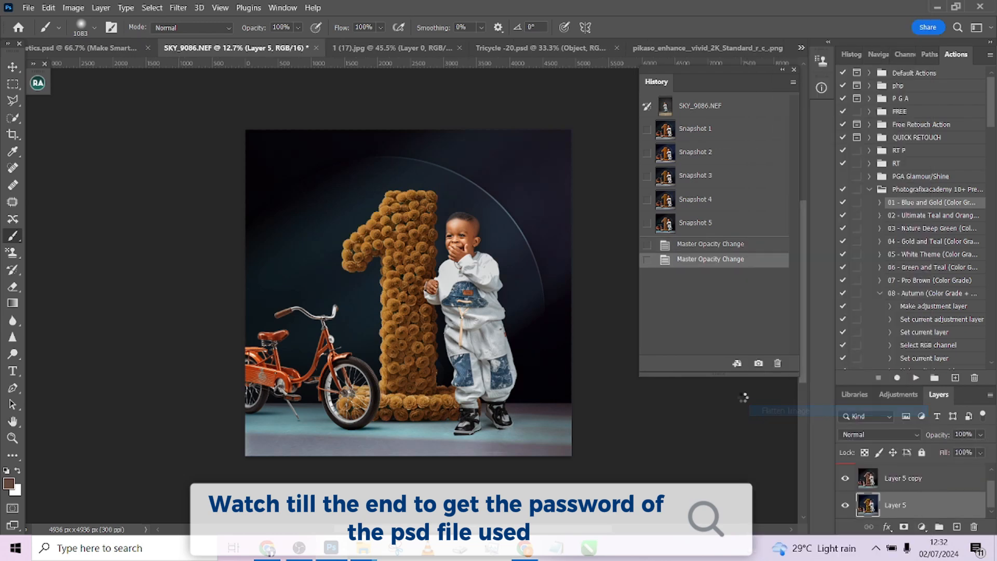
Start the Camera Raw Filter and set Highlights to -53, Shadows to +46, Temperature to -15 and Exposure to +0.25
left_click(178, 8)
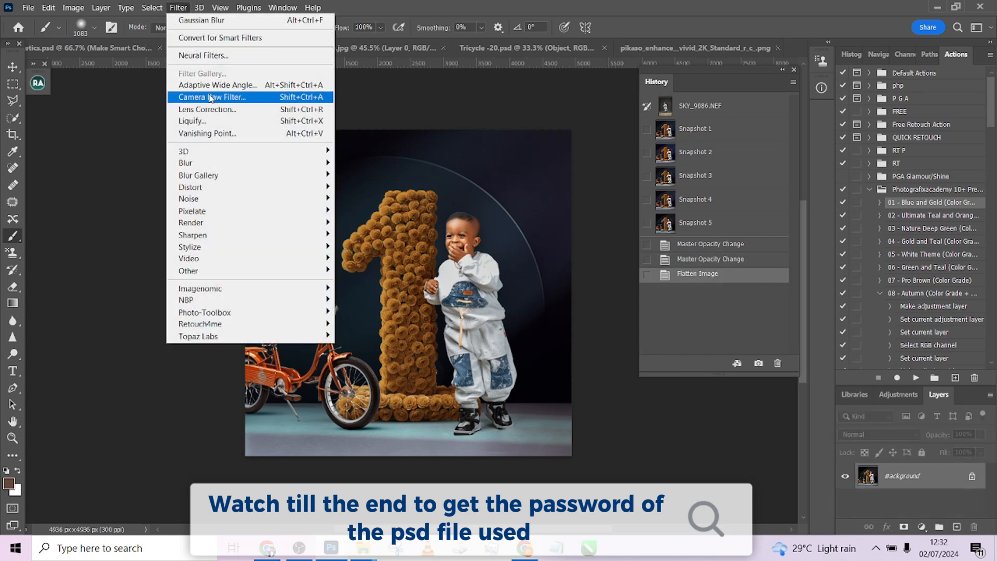
left_click(213, 99)
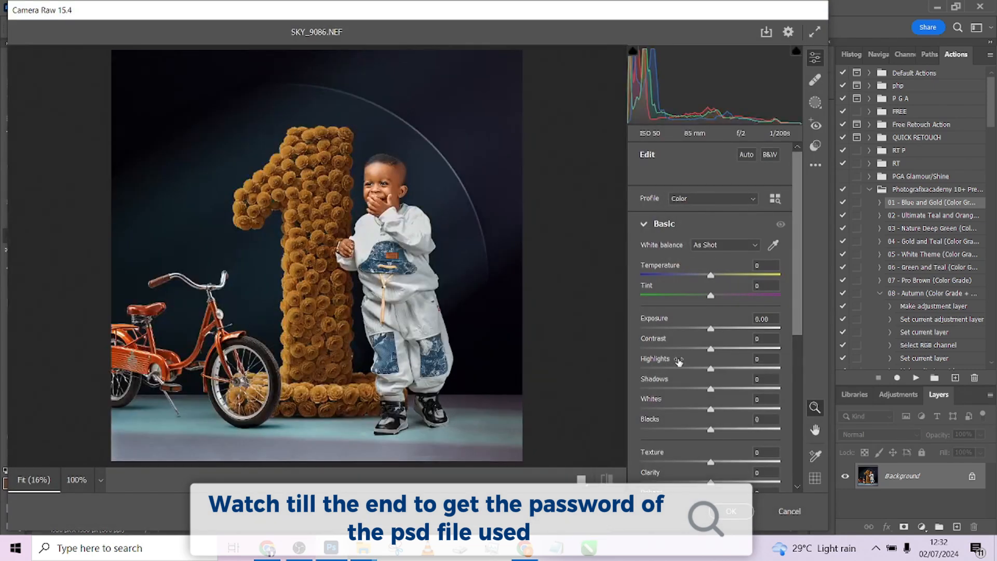
left_click_drag(682, 368, 781, 391)
left_click_drag(744, 393, 743, 392)
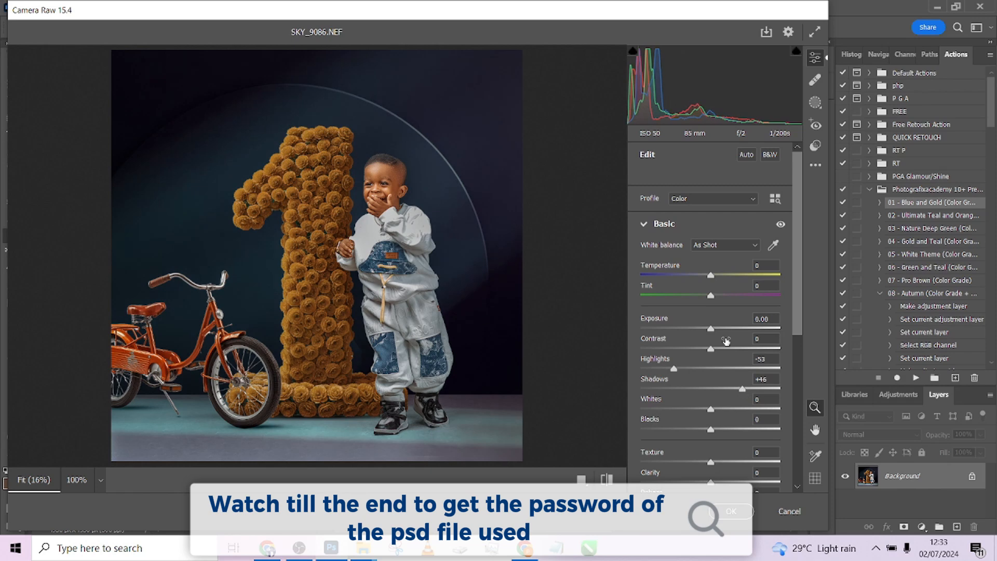
left_click_drag(710, 275, 699, 279)
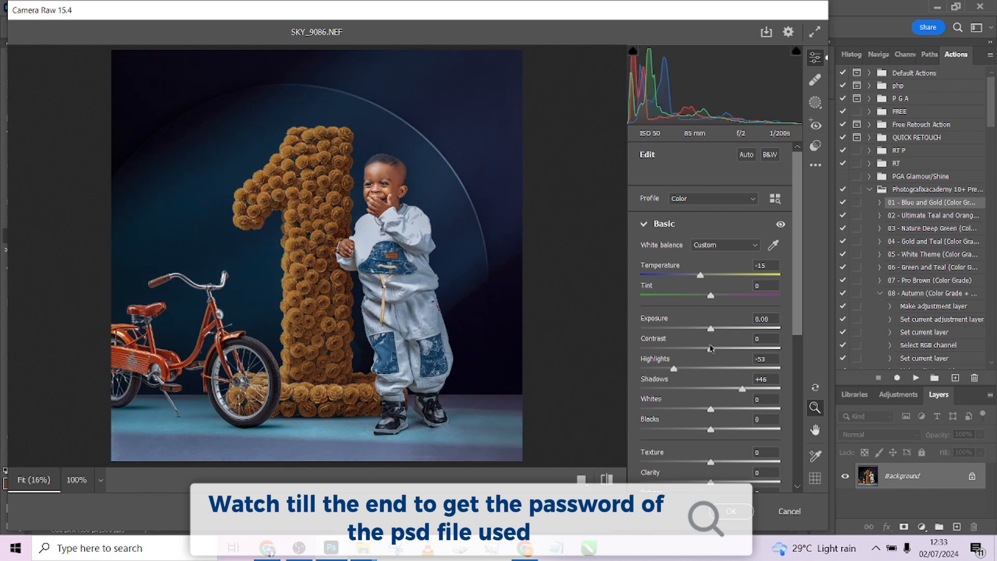
left_click_drag(712, 331, 728, 384)
Set Dehaze to +20 and Vibrance to +16, and intensify the colors with a Calibration adjustment
scroll(706, 440, "down", 3)
scroll(708, 436, "down", 3)
left_click(675, 478)
left_click_drag(711, 480, 724, 479)
scroll(711, 405, "up", 5)
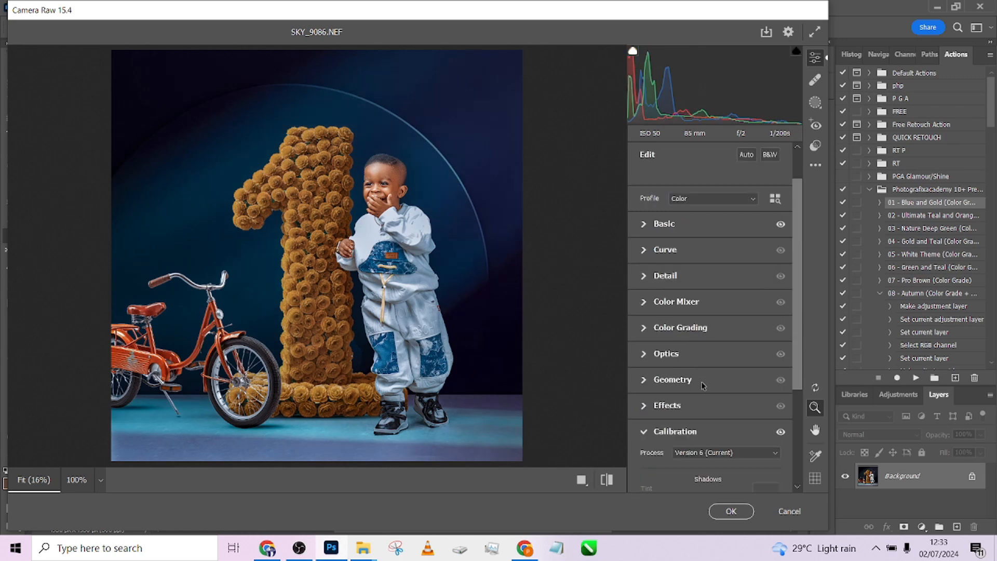
Color grade the shadows slightly toward magenta, the highlights toward blue and the midtones faintly toward red
left_click(643, 334)
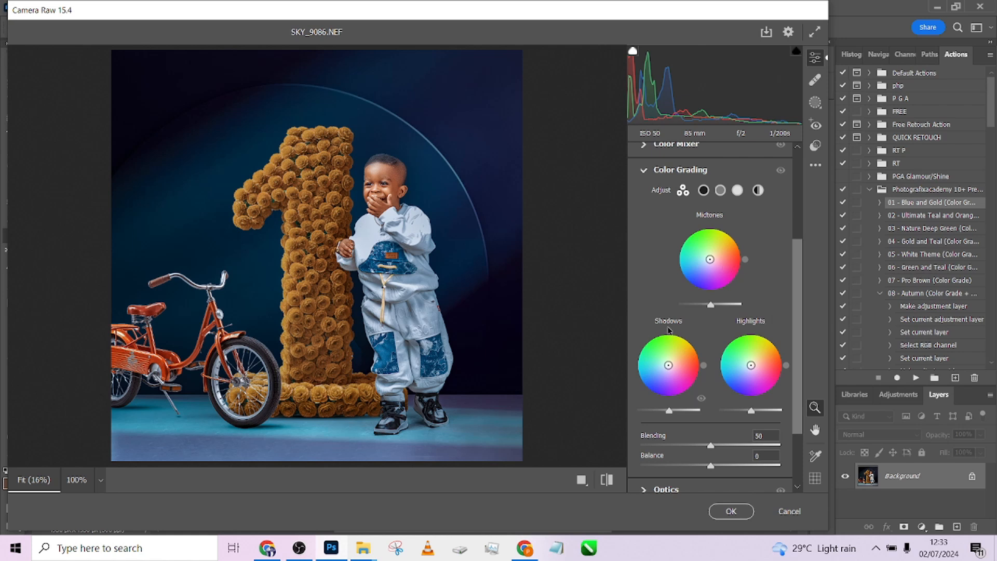
left_click_drag(705, 366, 674, 369)
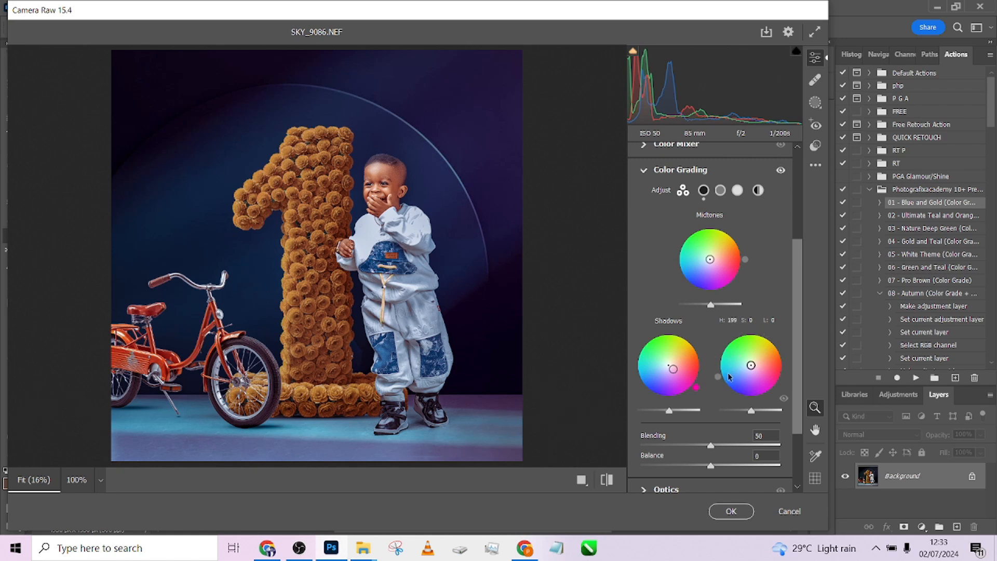
mouse_move(751, 367)
left_mouse_down()
mouse_move(737, 369)
mouse_move(739, 379)
left_mouse_up()
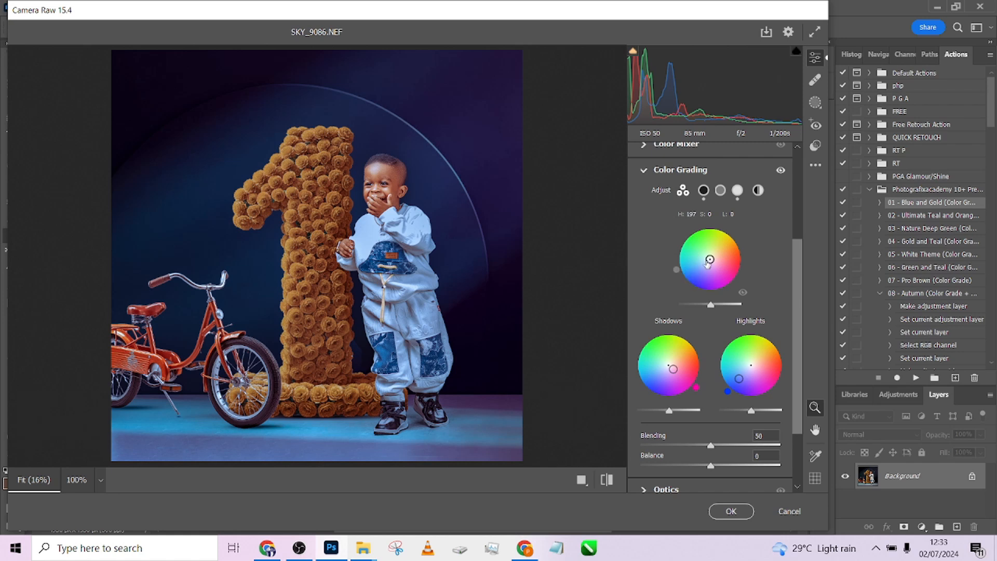
mouse_move(710, 260)
left_mouse_down()
mouse_move(701, 262)
mouse_move(753, 289)
mouse_move(738, 248)
mouse_move(748, 251)
mouse_move(751, 265)
mouse_move(710, 259)
left_mouse_up()
Add a Highlight Priority vignette of -36 to the image
scroll(424, 241, "down", 1)
scroll(675, 379, "down", 2)
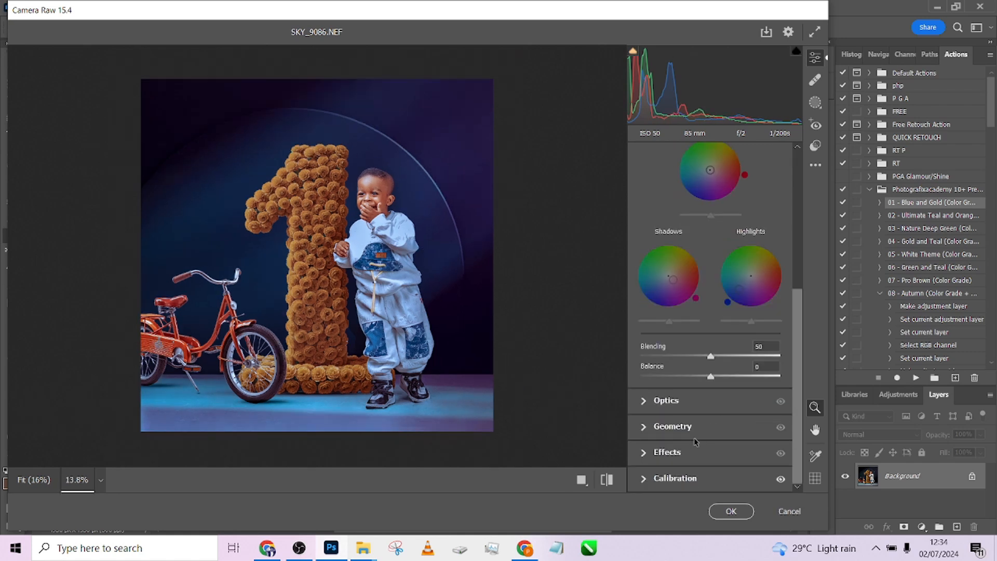
left_click(644, 453)
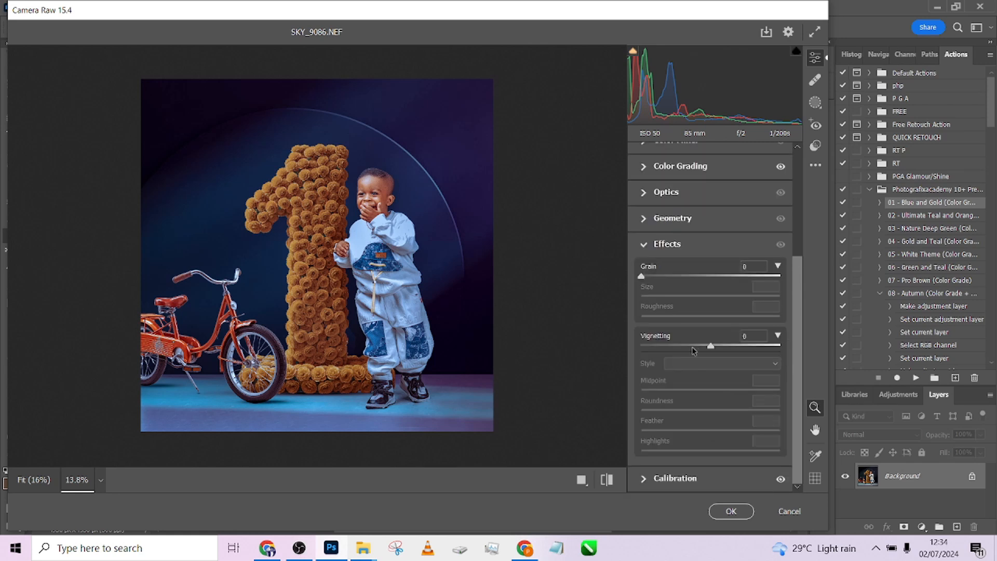
left_click_drag(692, 347, 686, 350)
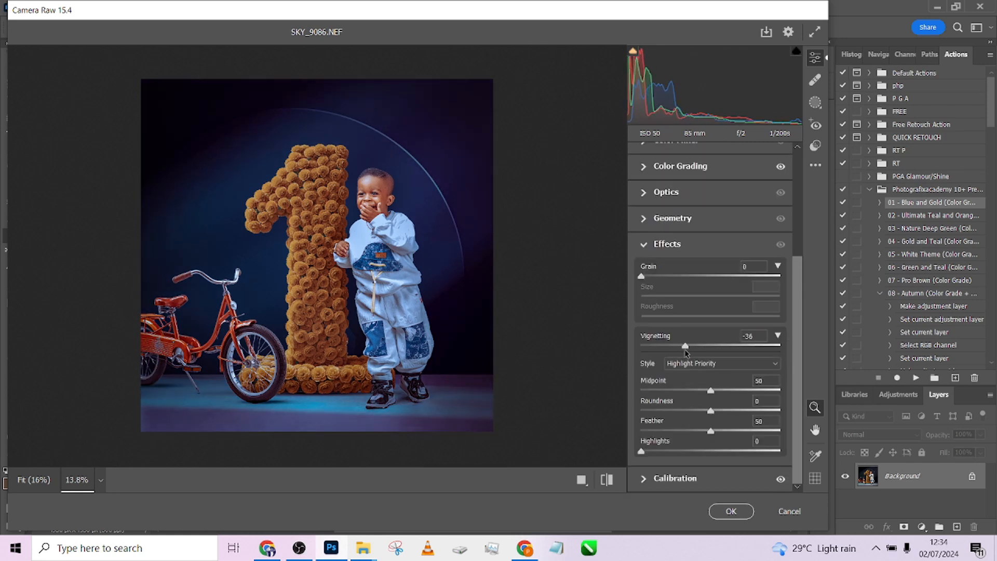
Set Highlights to -44 and Shadows to +60, check the boy up close, and apply the Camera Raw Filter
scroll(686, 349, "up", 5)
left_click(675, 255)
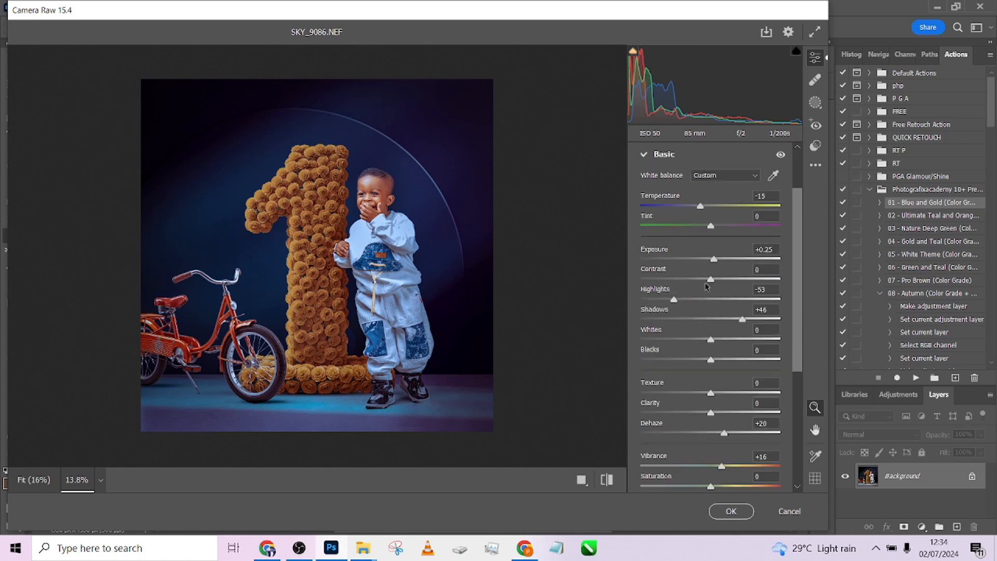
left_click_drag(704, 301, 680, 310)
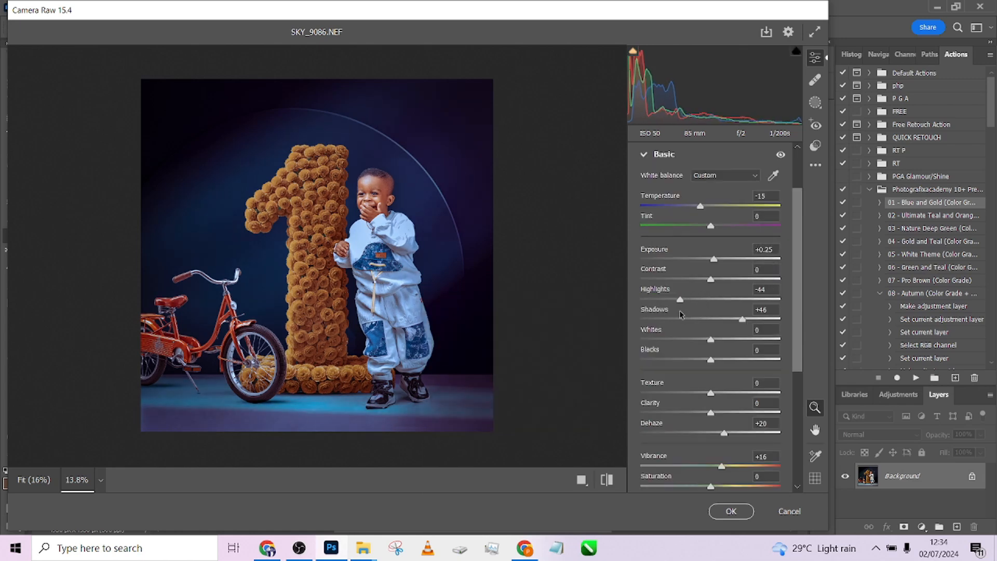
left_click(753, 319)
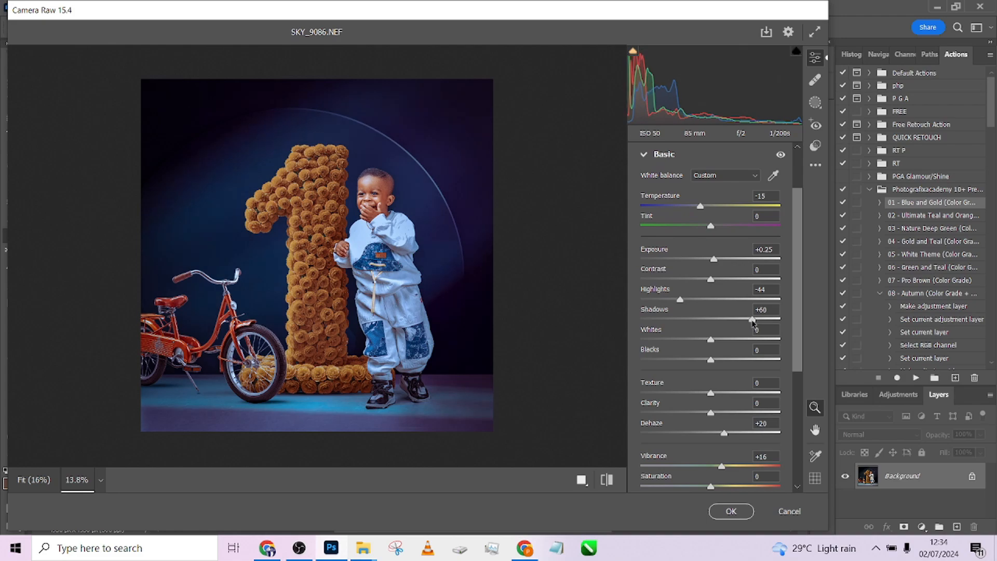
scroll(363, 191, "up", 8)
scroll(396, 214, "down", 8)
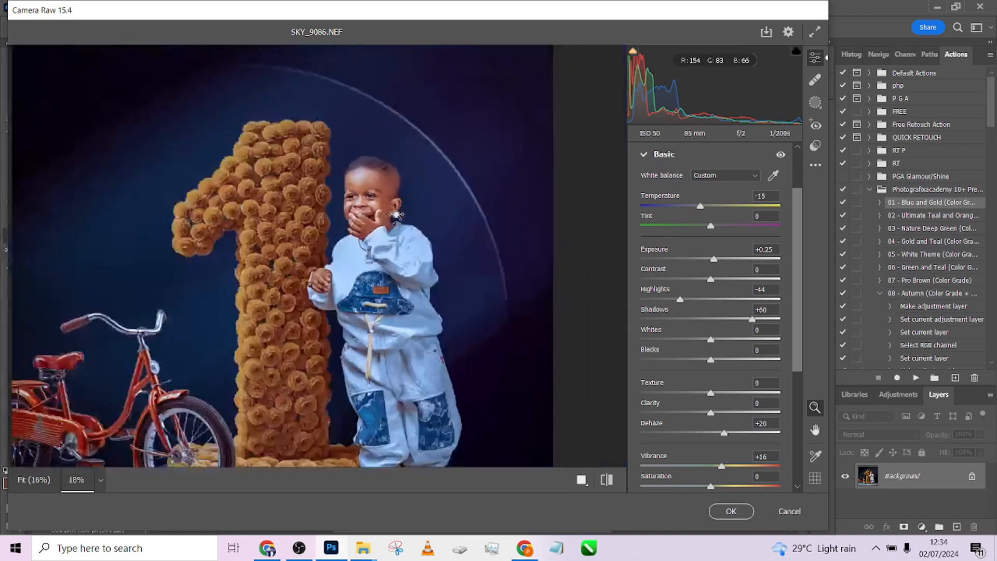
scroll(396, 214, "down", 2)
left_click(731, 511)
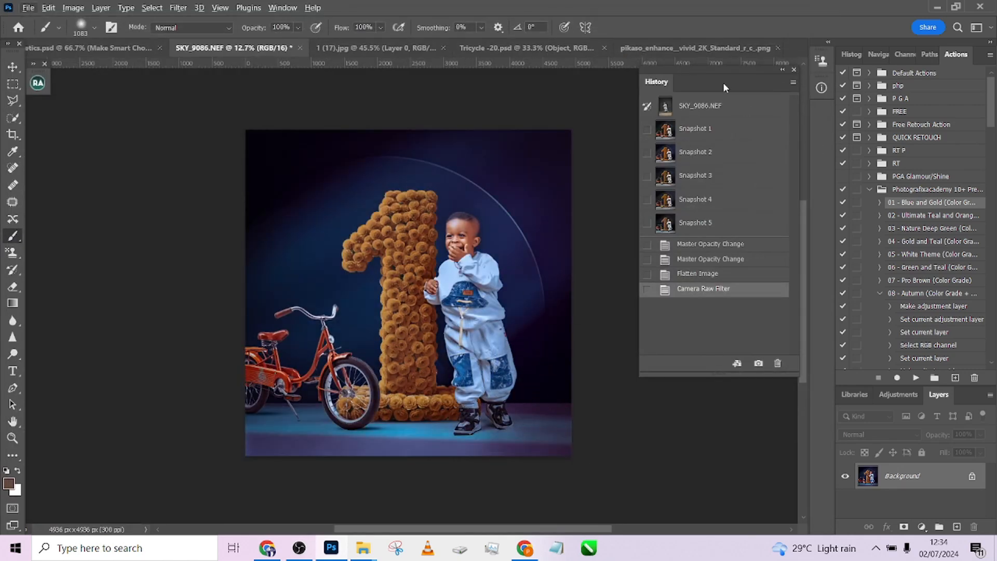
Compare the original SKY_9086.NEF photo with the final Camera Raw Filter result in the history
left_click(742, 104)
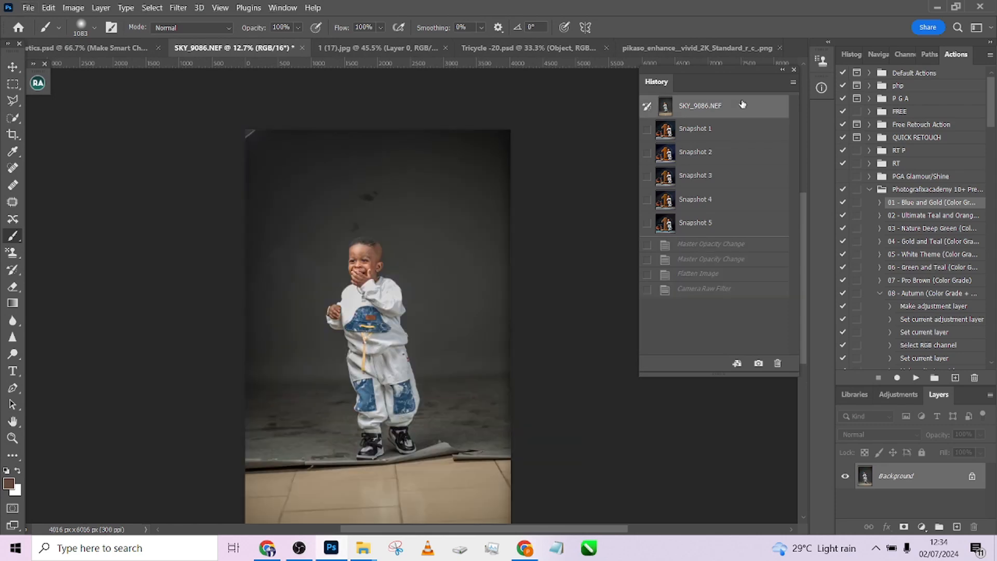
left_click(715, 288)
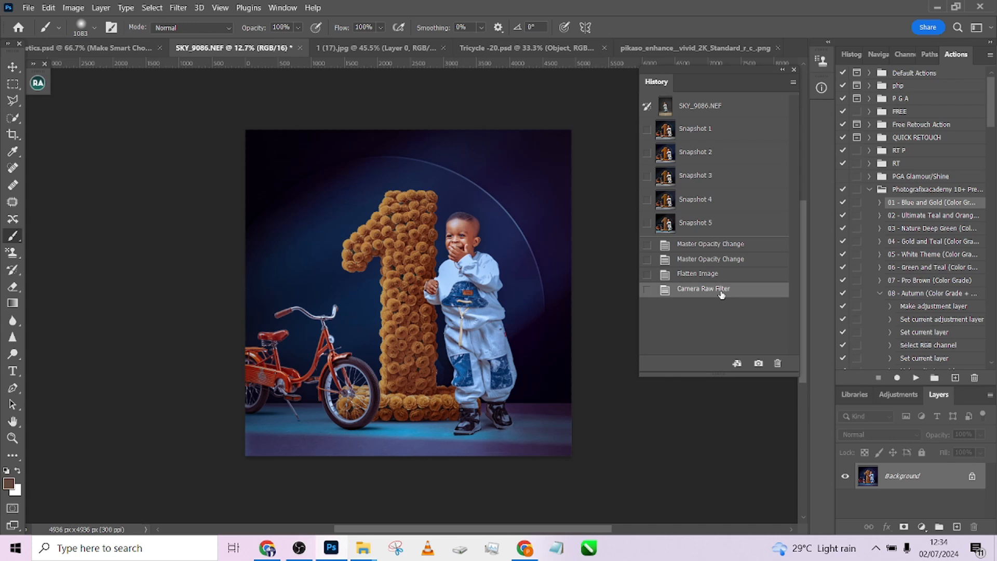
left_click(710, 107)
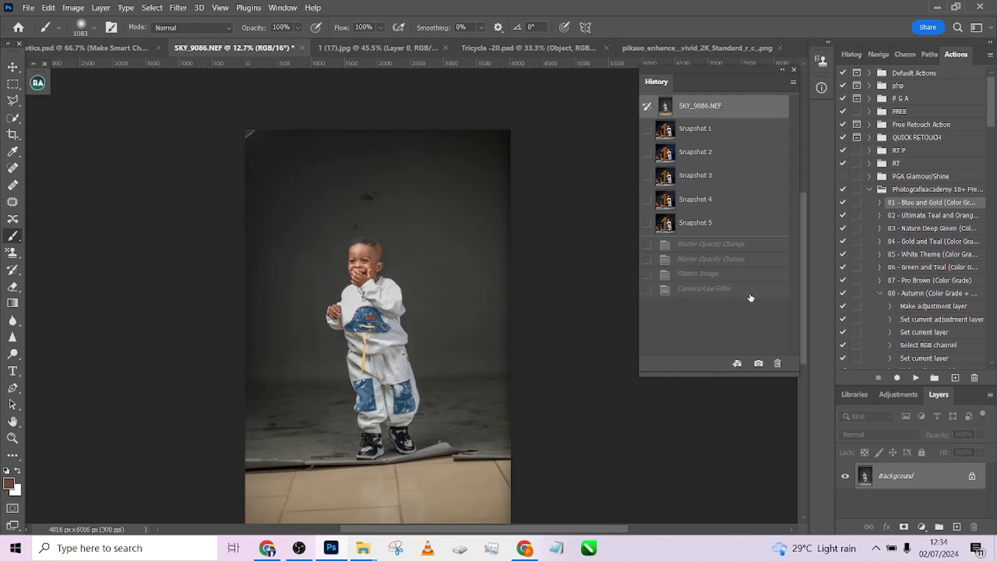
left_click(733, 291)
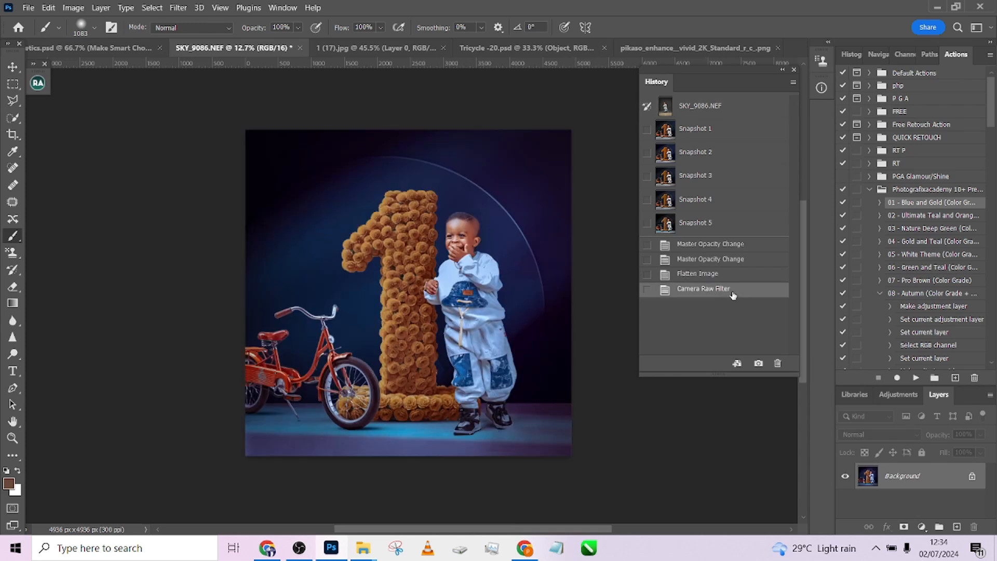